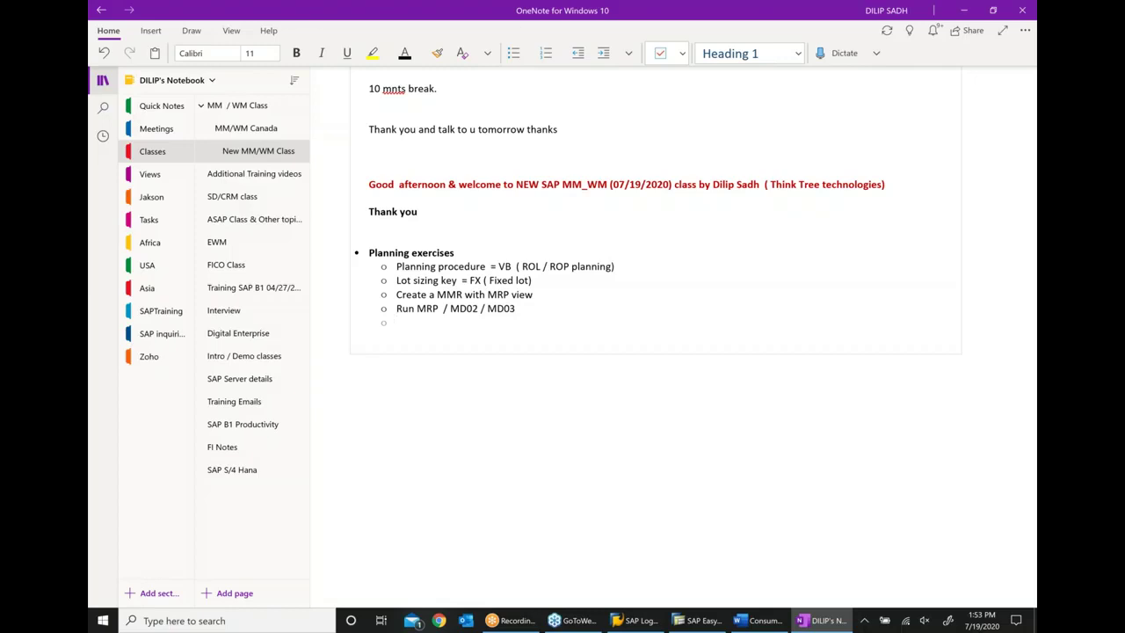
Step: Add "Evauate the result of MRP run ... MD04" as the last item of the Planning exercises list
type("Ev")
key("BackSpace")
type("vA")
key("BackSpace")
type("auate the result")
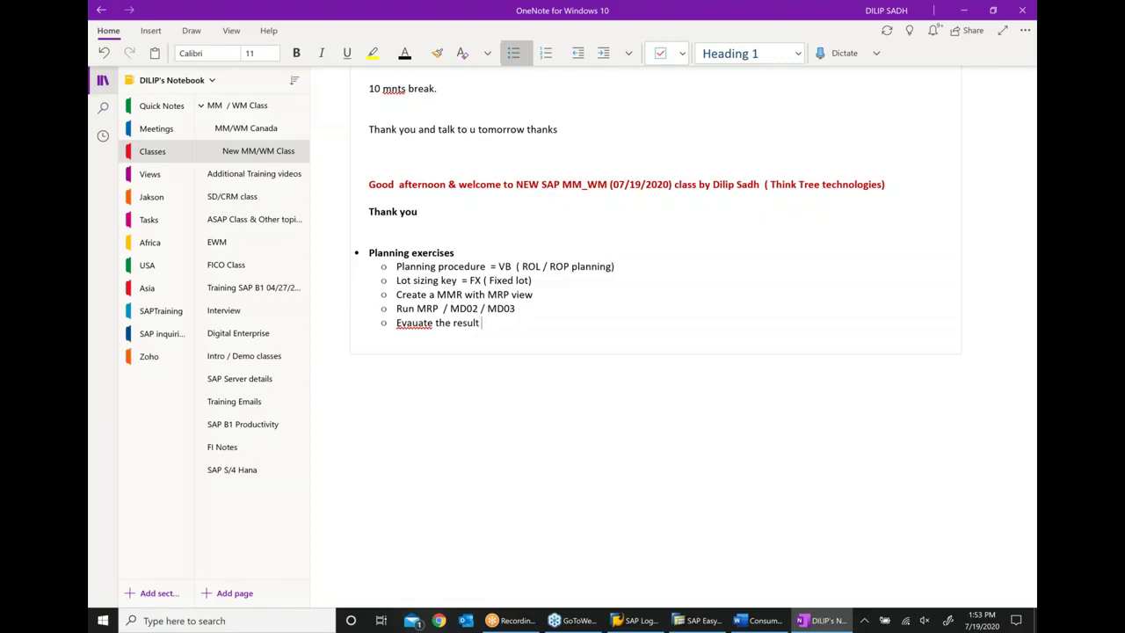
type(" of MRP RUN")
key("BackSpace")
key("BackSpace")
key("BackSpace")
type("run  ... MD04")
Step: Replace the misspelled first word of the last list item with the suggested spelling "Evacuate"
scroll(360, 316, "right", 3)
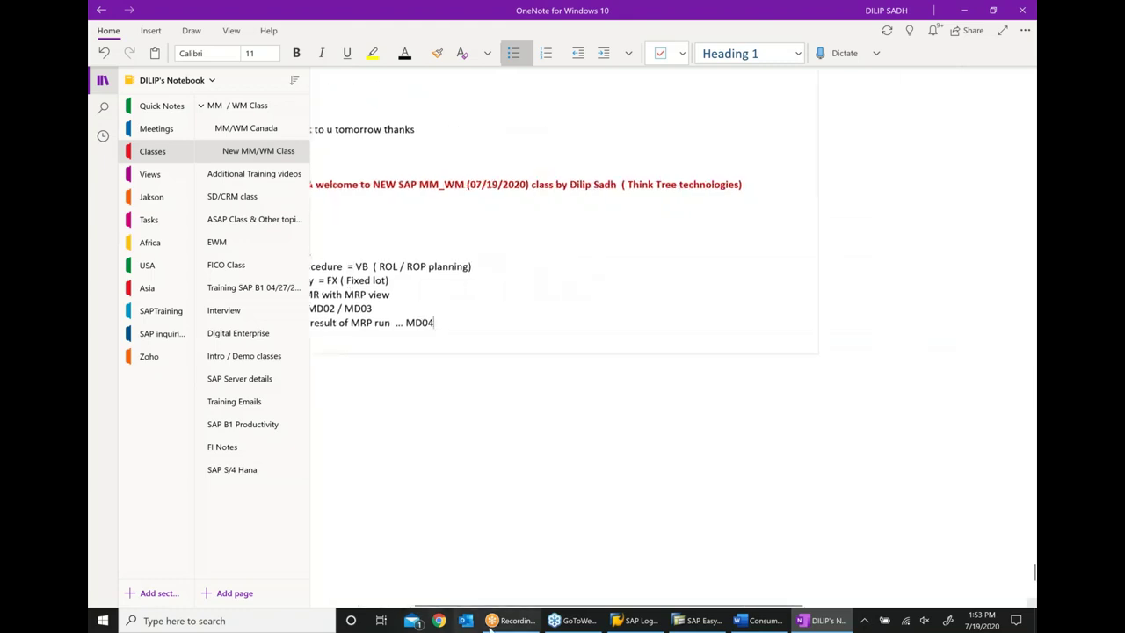
left_click_drag(503, 605, 421, 605)
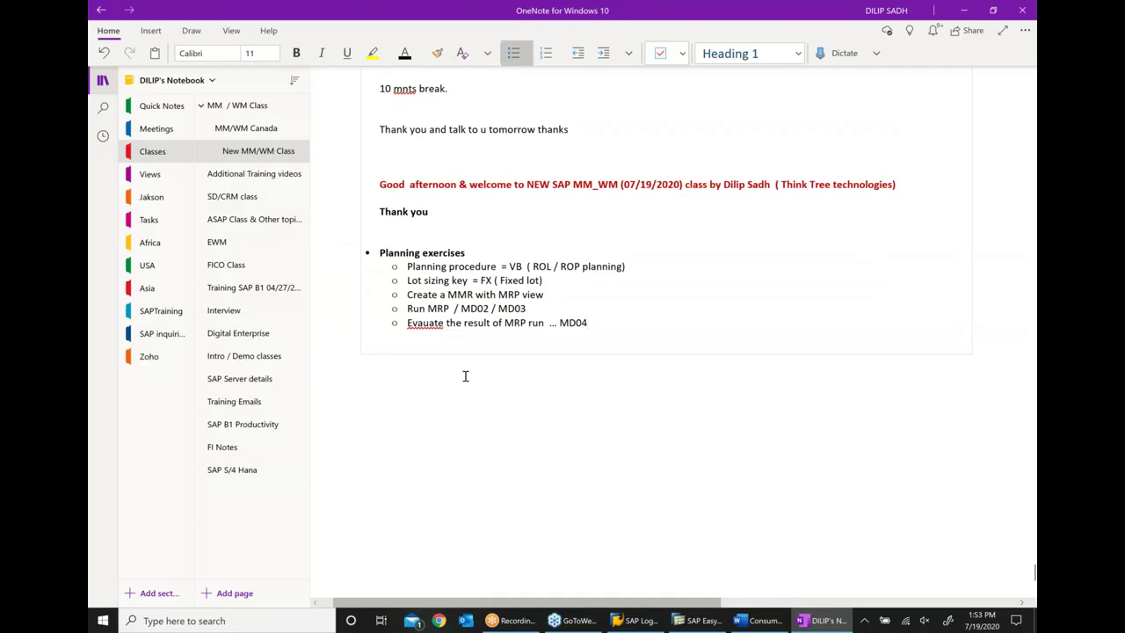
right_click(431, 323)
left_click(647, 332)
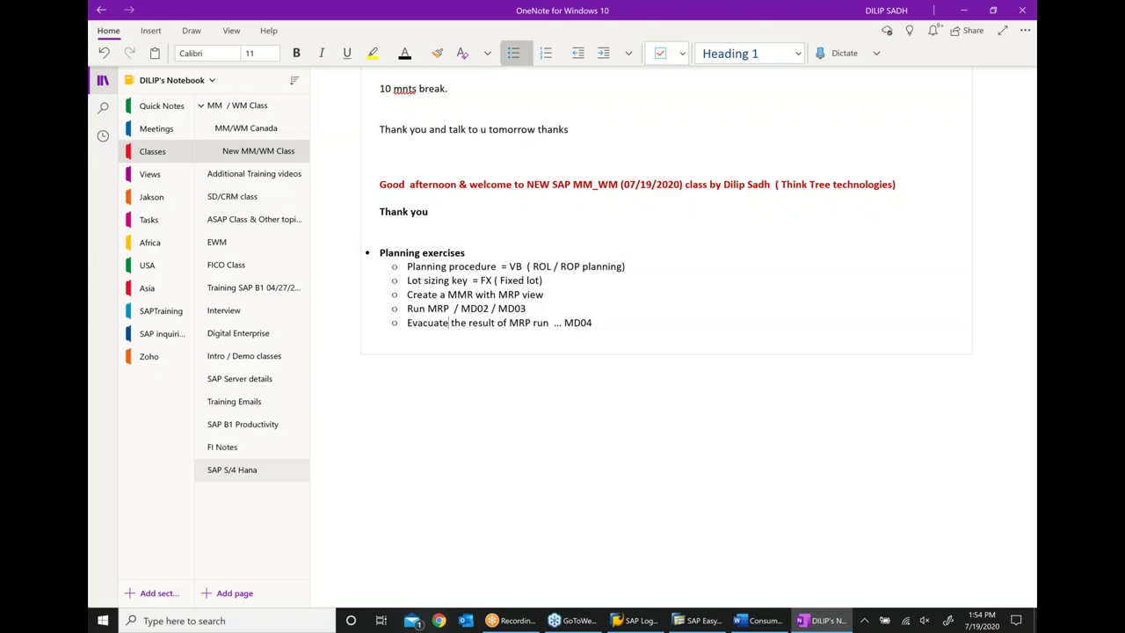
Step: Switch to SAP Easy Access and start transaction MM01 to create a material
left_click(701, 624)
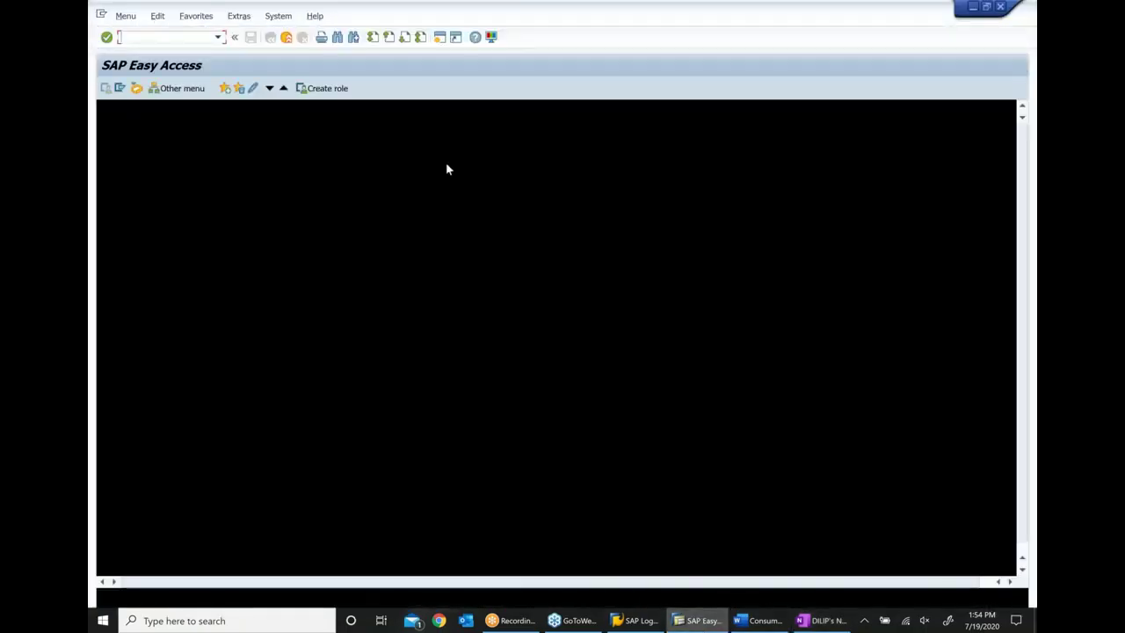
type("MM01")
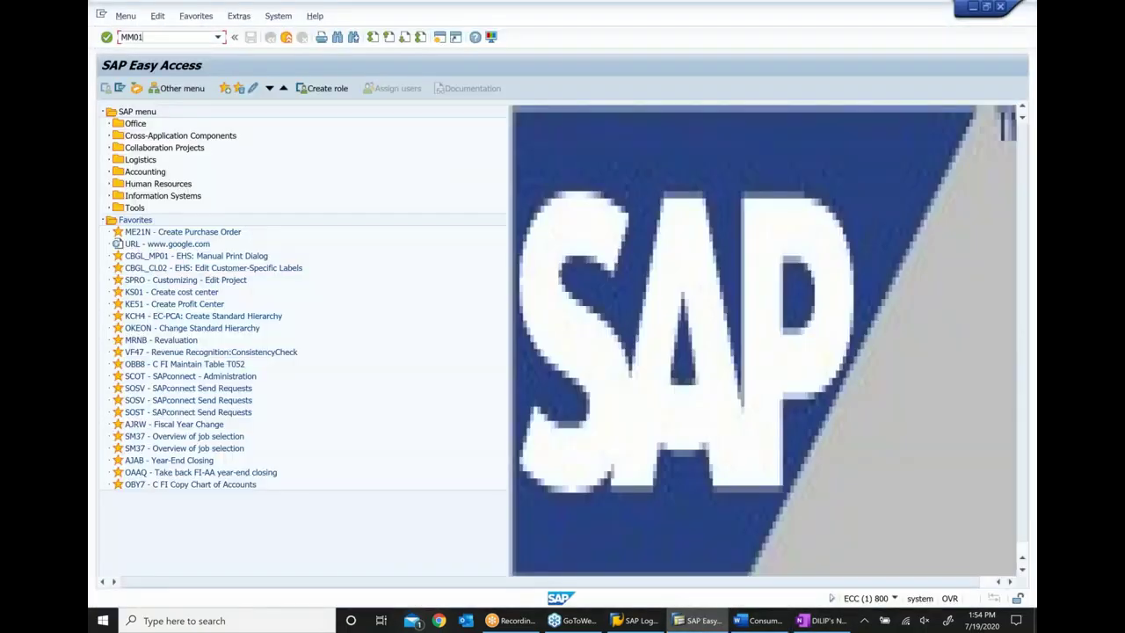
key("Return")
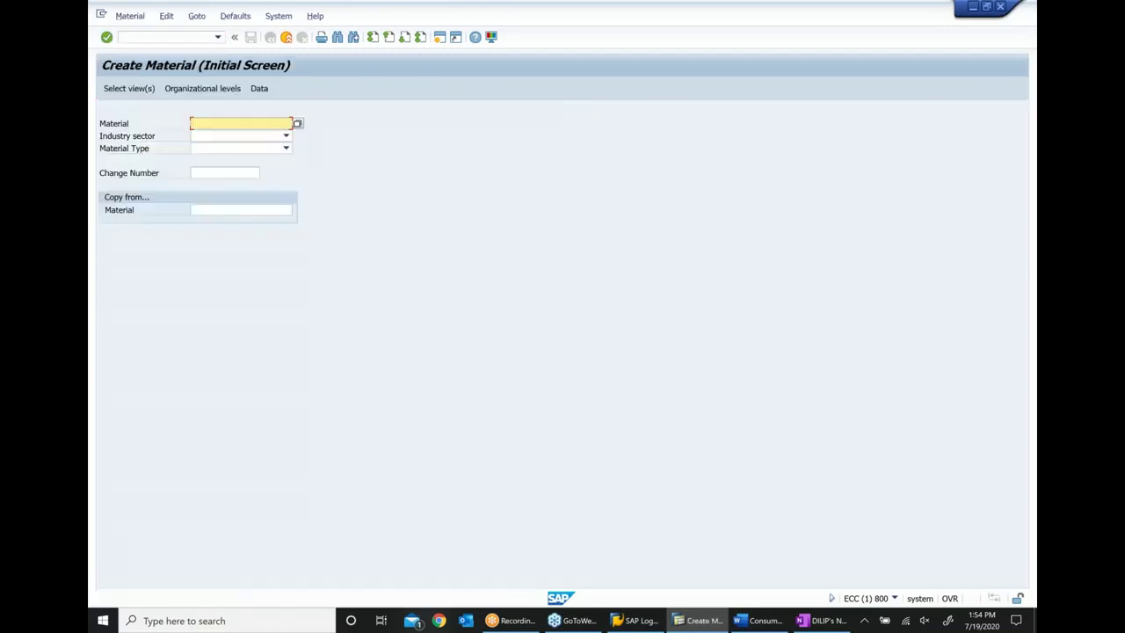
Step: Set the industry sector to M Mechanical Engineering and the material type to ROH Raw material, and proceed to the view selection
key("Tab")
type("M")
key("Tab")
type("ROH")
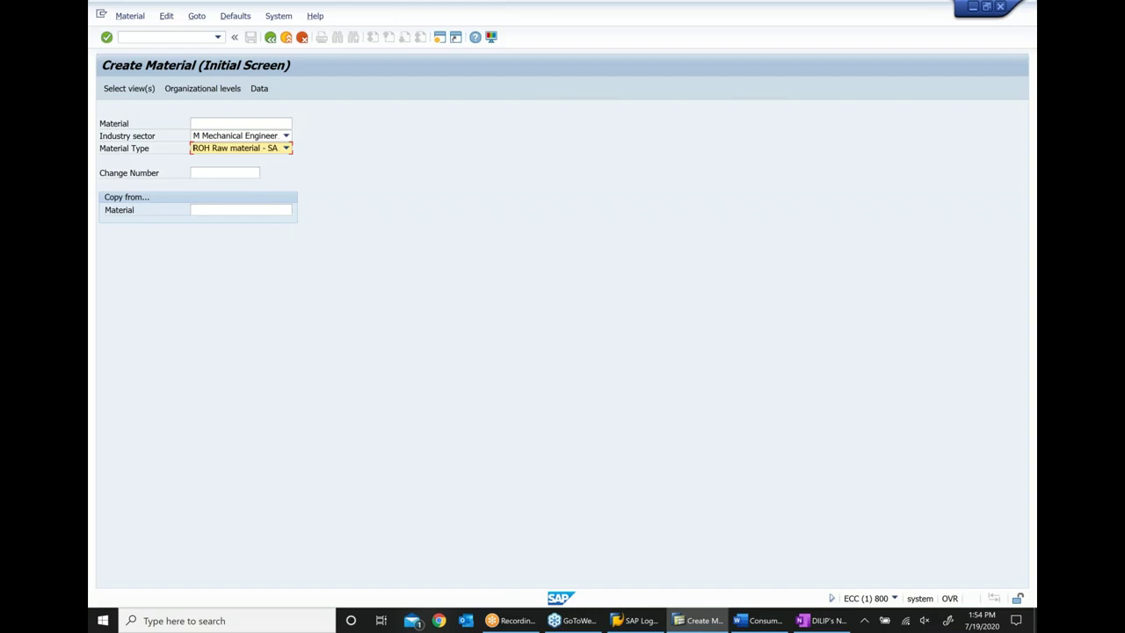
key("Return")
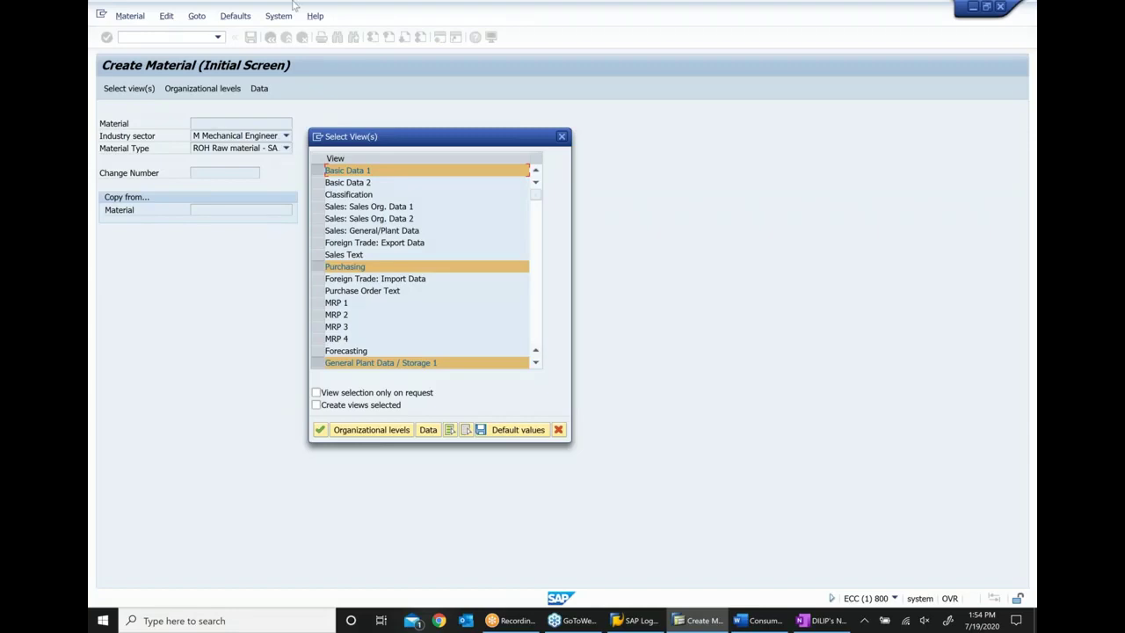
Step: Add the MRP 1 to MRP 4 views to the selection and accept plant 1000 with storage location 0001
scroll(396, 268, "down", 2)
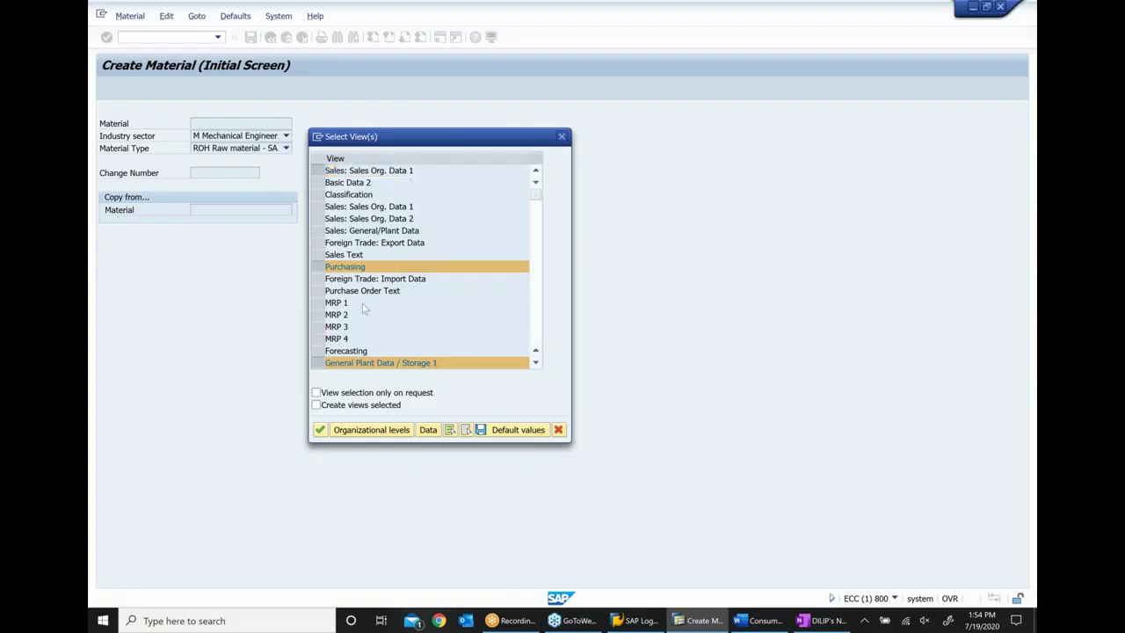
left_click_drag(320, 232, 316, 262)
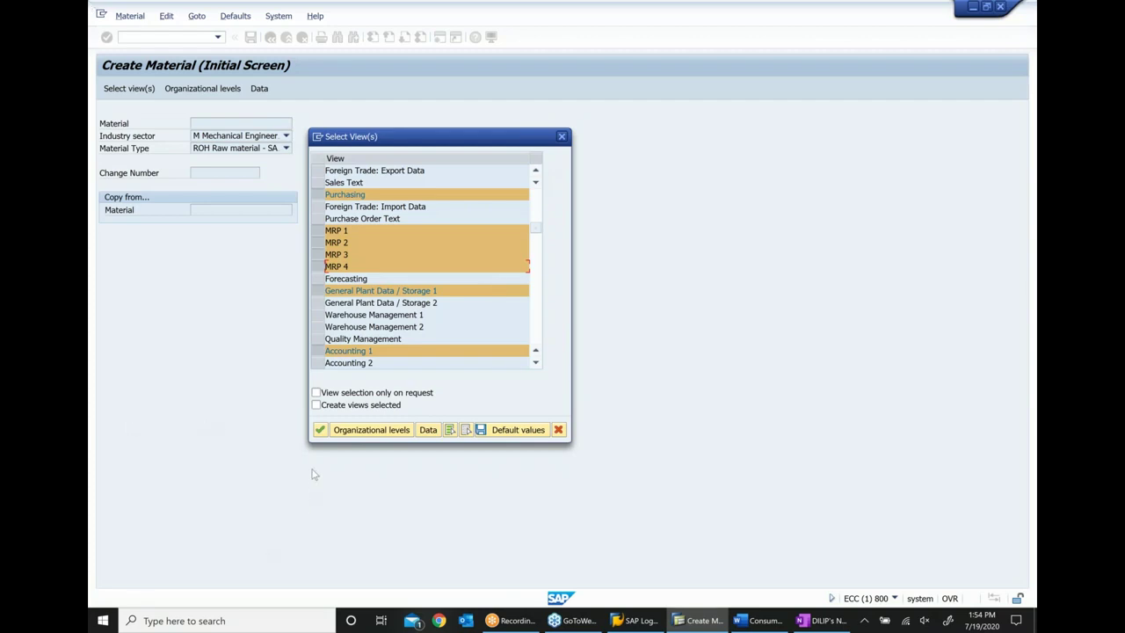
left_click(320, 430)
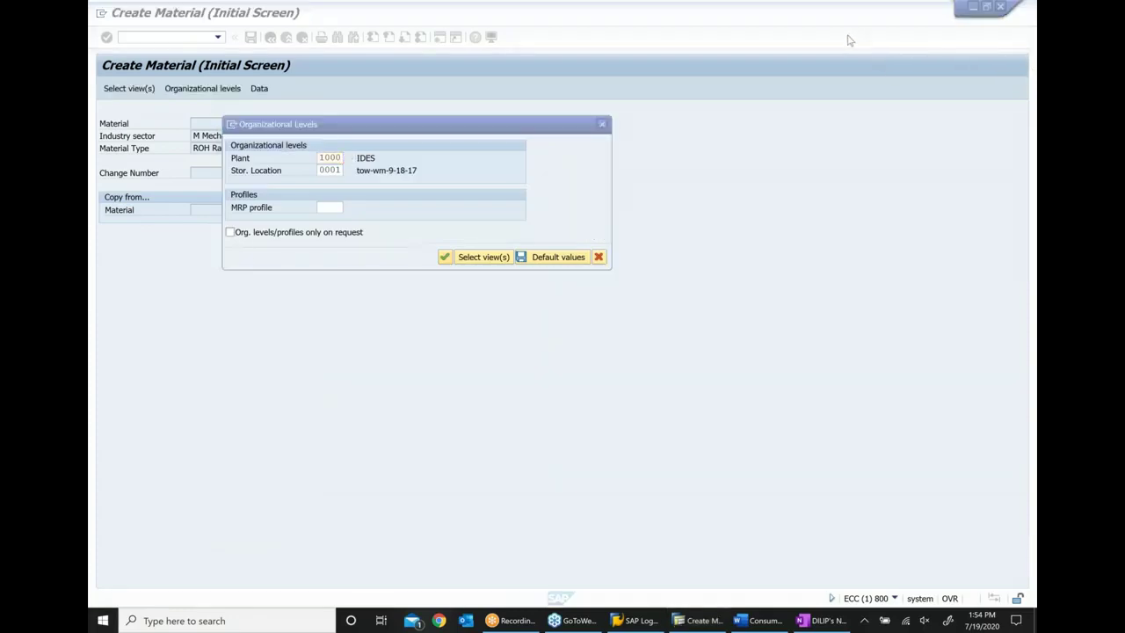
left_click(568, 137)
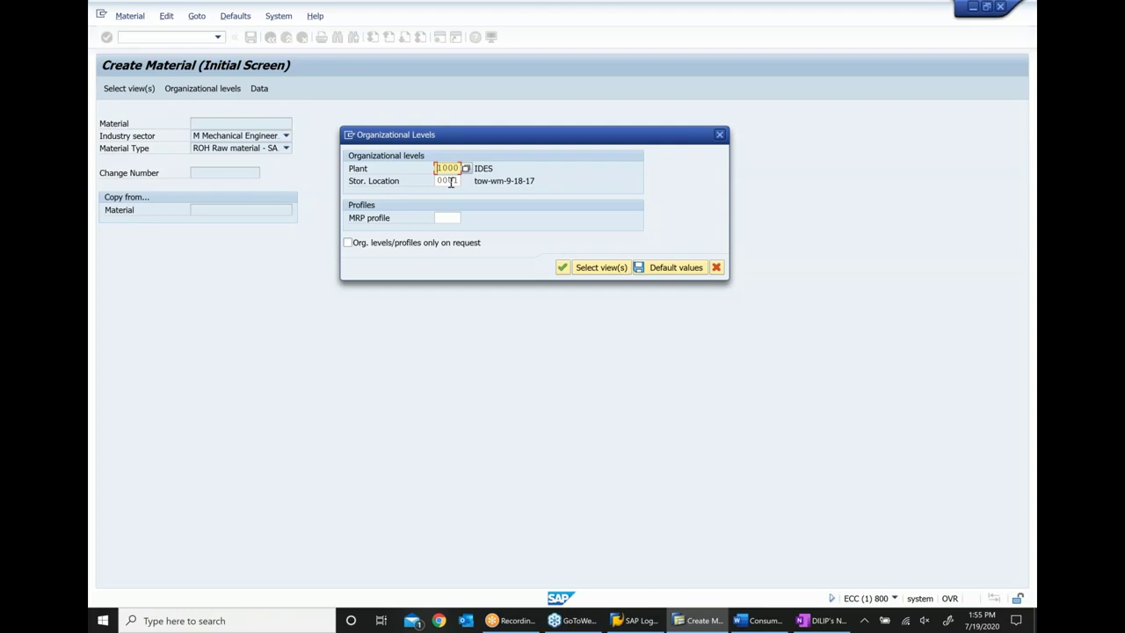
left_click(561, 268)
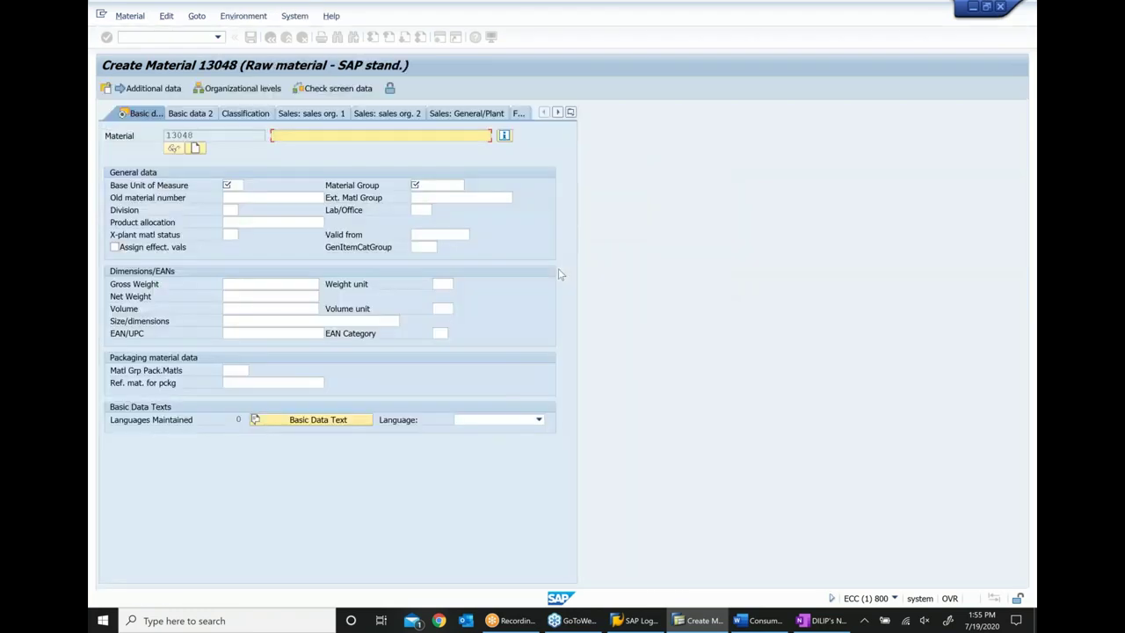
Step: Enter the material description as "MRP Material" followed by the instructor's surname and the date 7 19 20
left_click(274, 136)
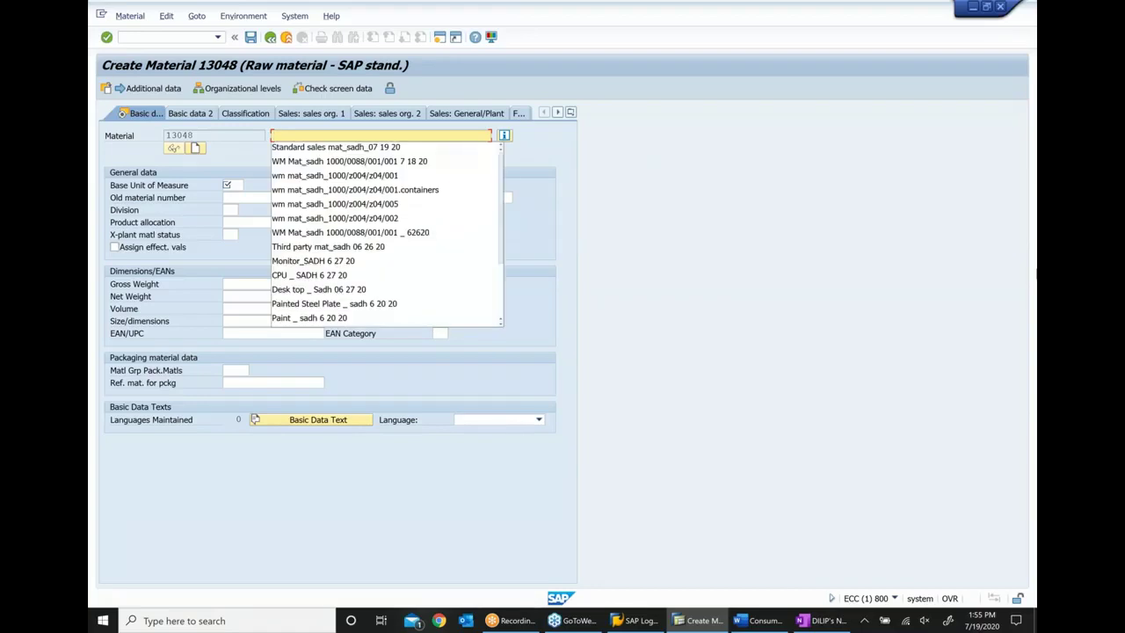
type("m")
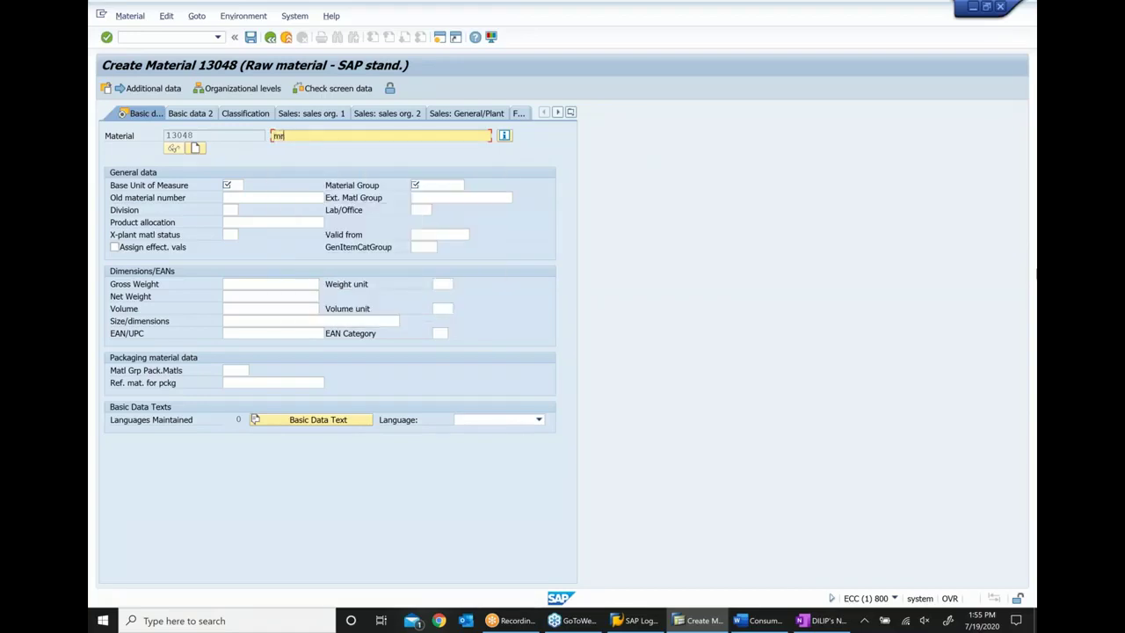
key("BackSpace")
type("MRP Material_sadh 7 19 20")
Step: Set the base unit of measure to EA and the material group to 001, and continue to the Purchasing view
left_click(234, 186)
type("e")
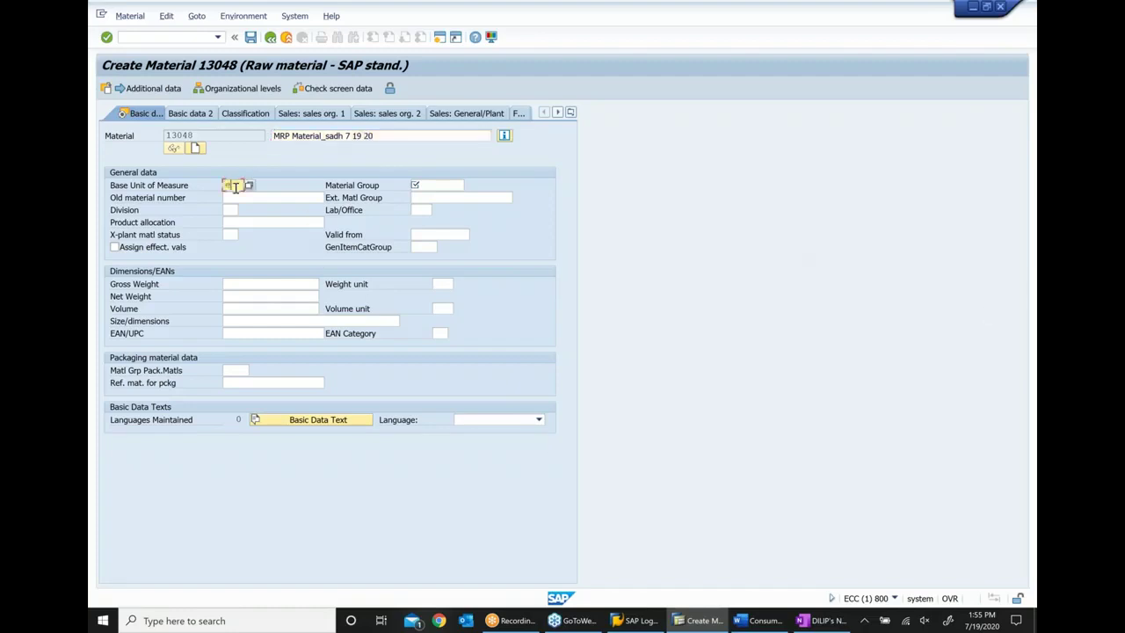
type("a")
key("Tab")
key("Down")
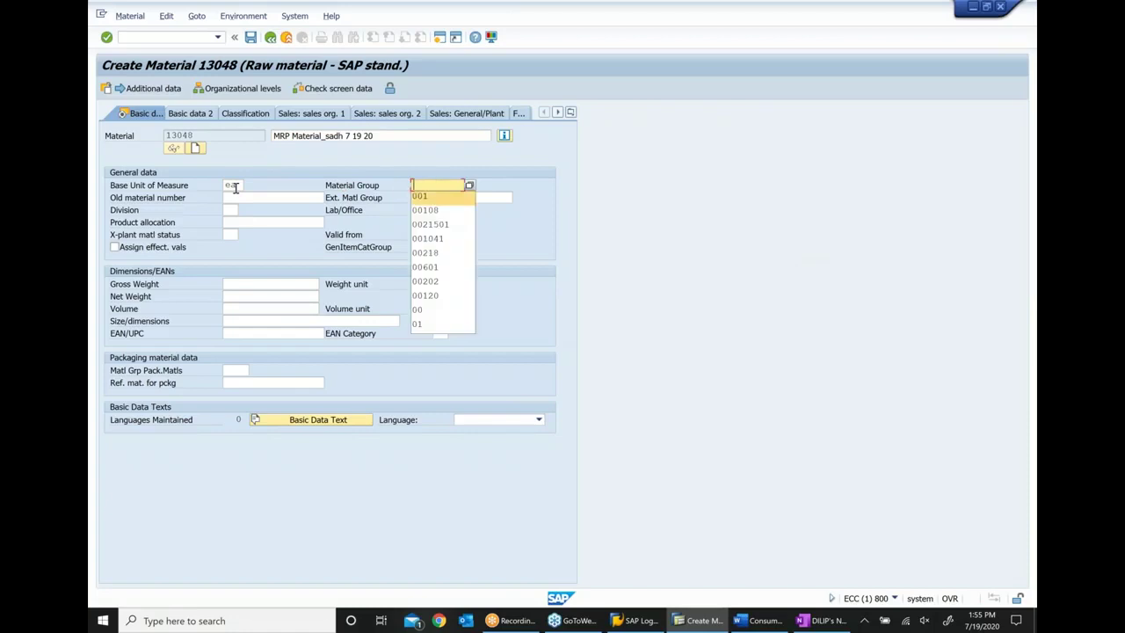
key("Return")
key("Return")
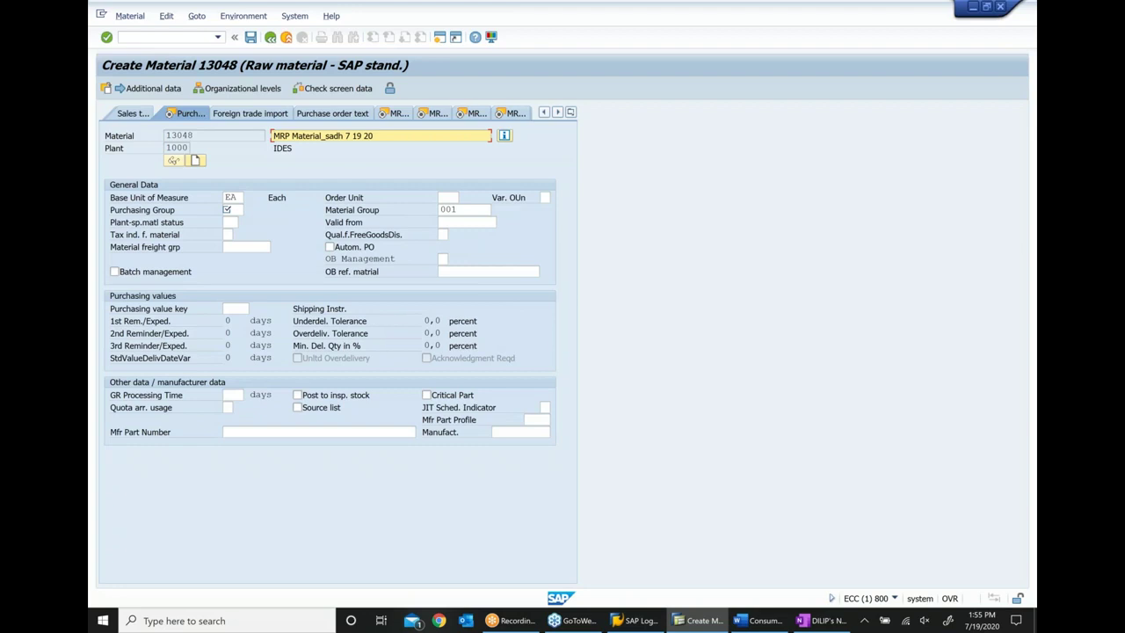
Step: Set the purchasing group to 000 and continue to the MRP 1 view
left_click(229, 211)
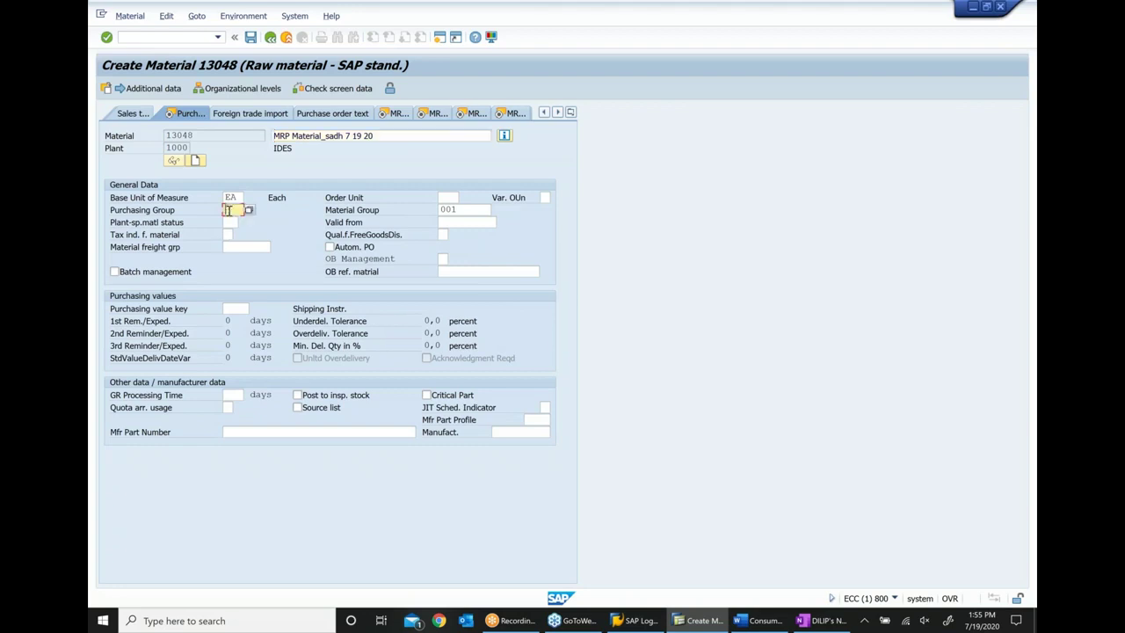
type("000")
key("Return")
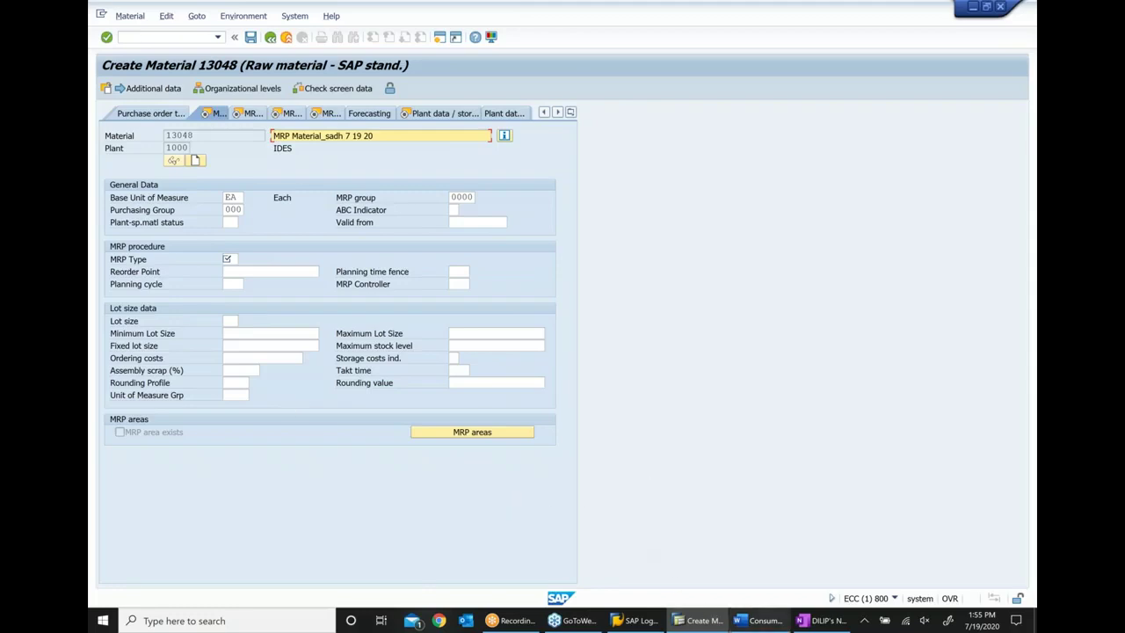
Step: Review the planning and lot sizing procedures in the Consumption Based Planning Word document and the Planning exercises list in OneNote
left_click(759, 620)
scroll(614, 339, "up", 12)
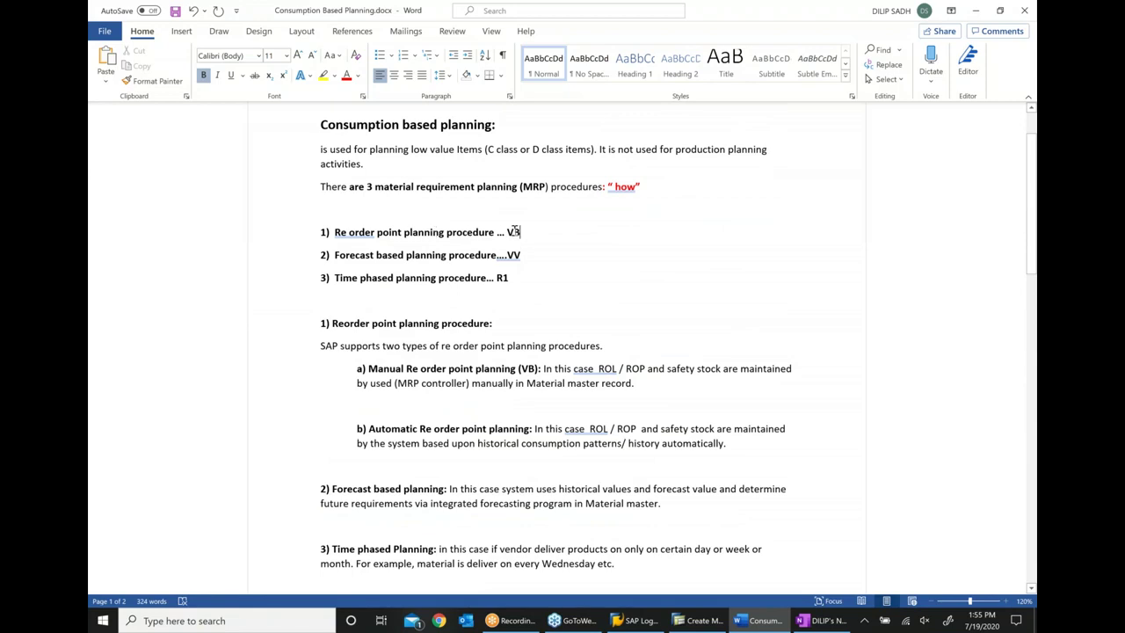
left_click(520, 232)
scroll(531, 245, "down", 15)
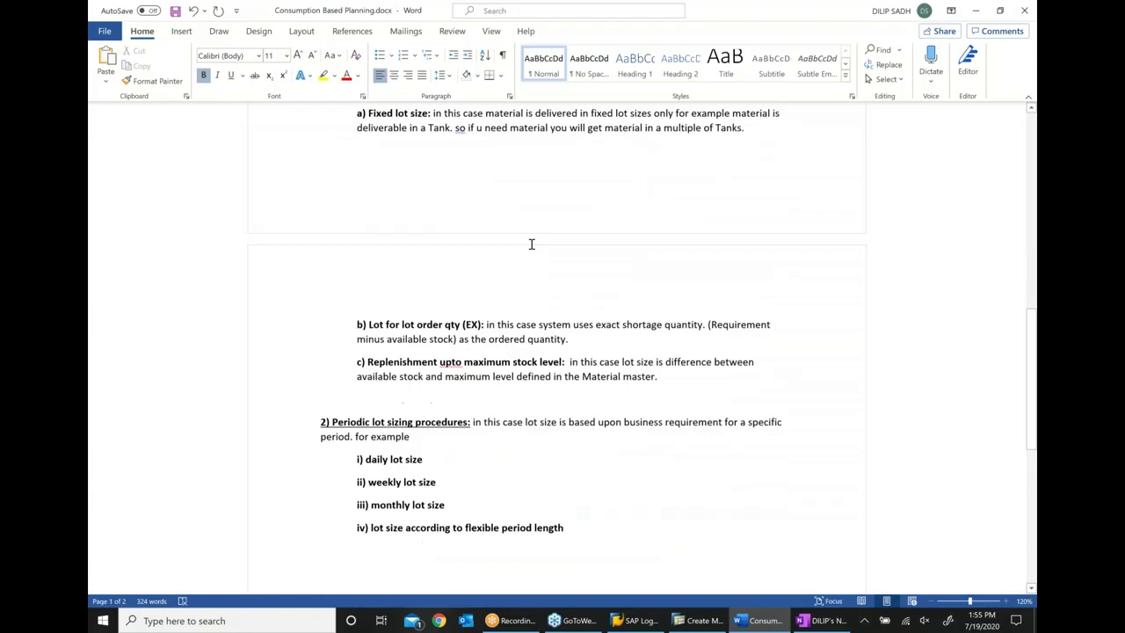
scroll(531, 244, "down", 3)
scroll(588, 493, "up", 15)
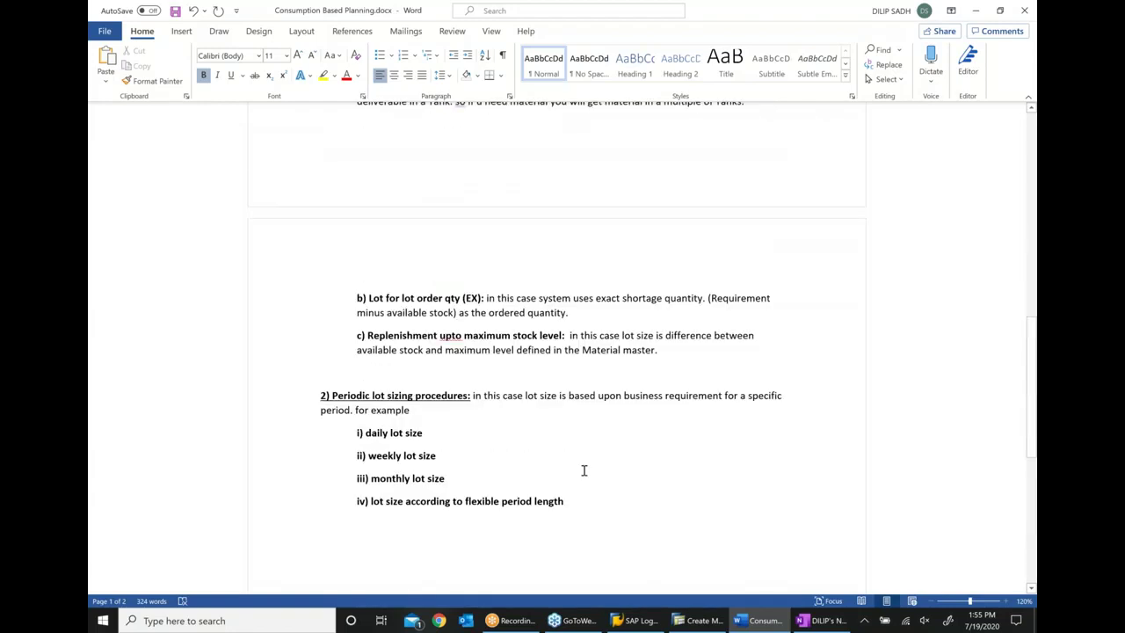
scroll(583, 472, "up", 1)
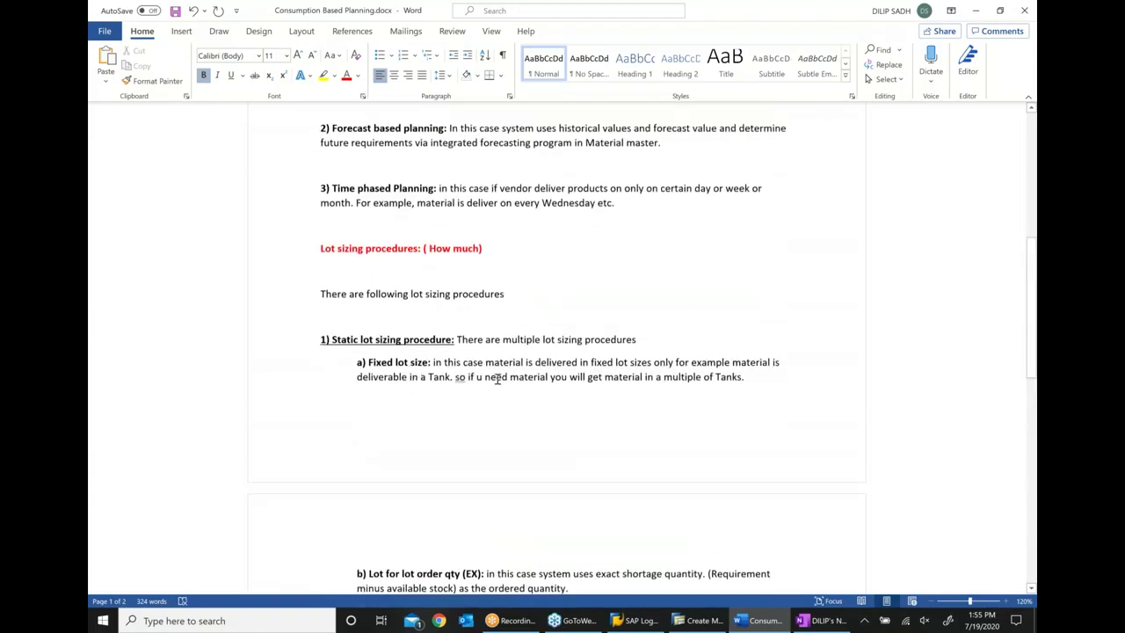
scroll(539, 388, "down", 1)
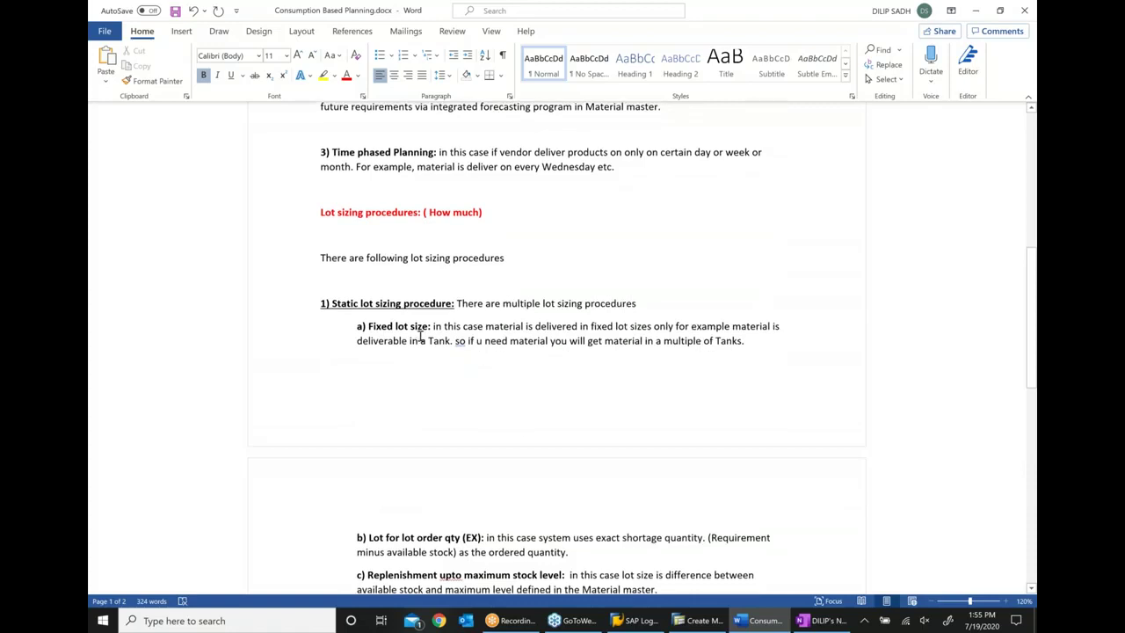
key("alt+Tab")
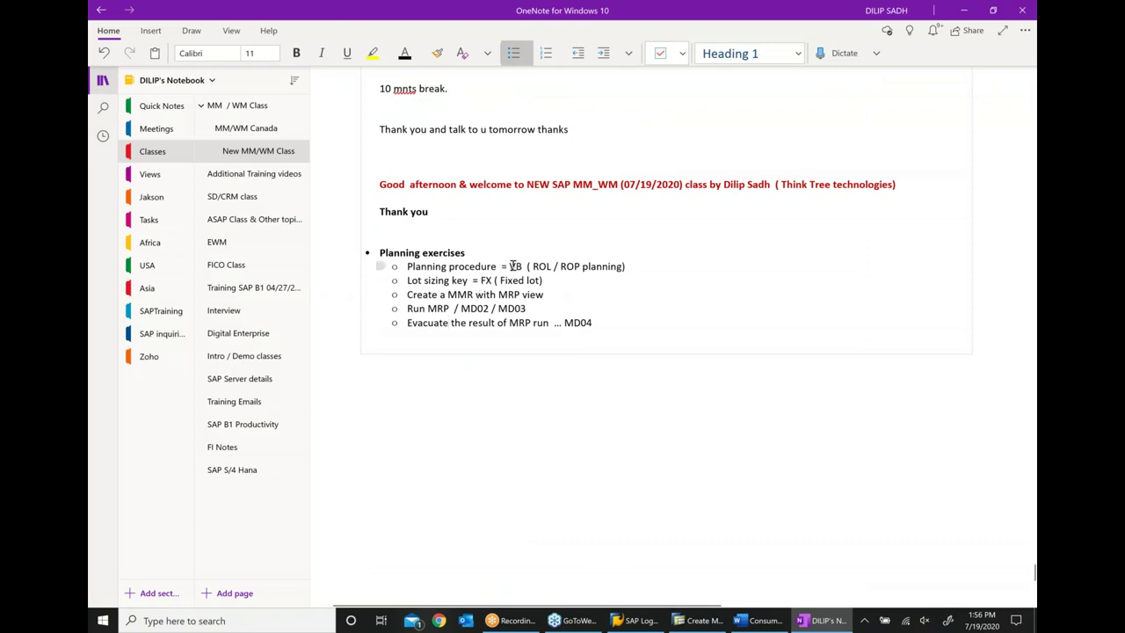
Step: Return to the SAP material and choose VB, Manual reorder point planning, as the MRP type
left_click(701, 620)
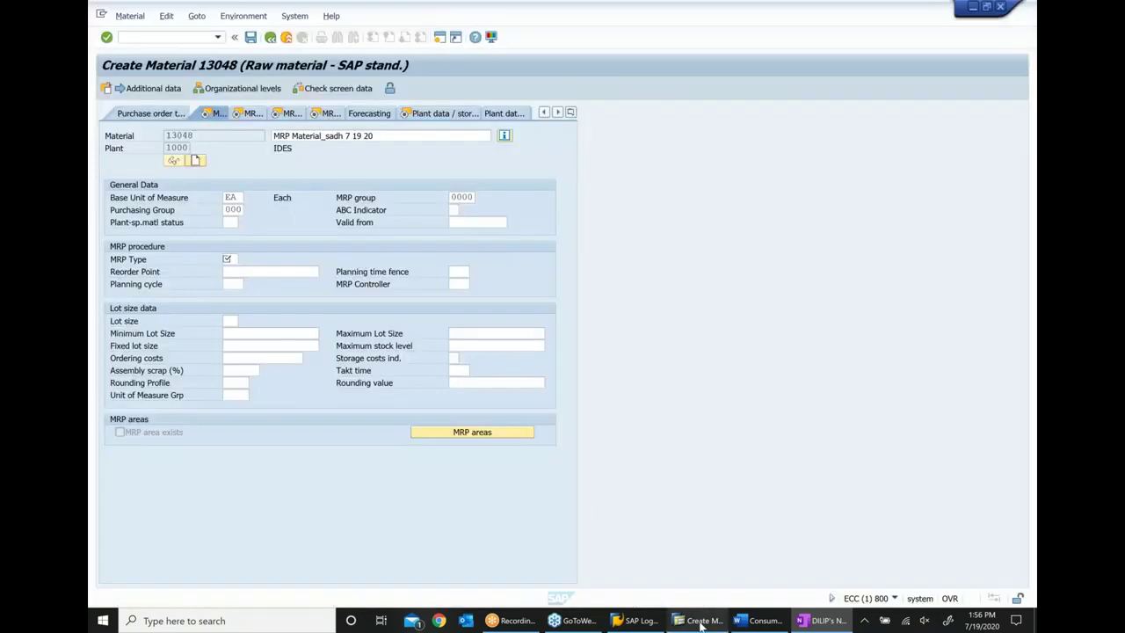
left_click(227, 260)
left_click(227, 259)
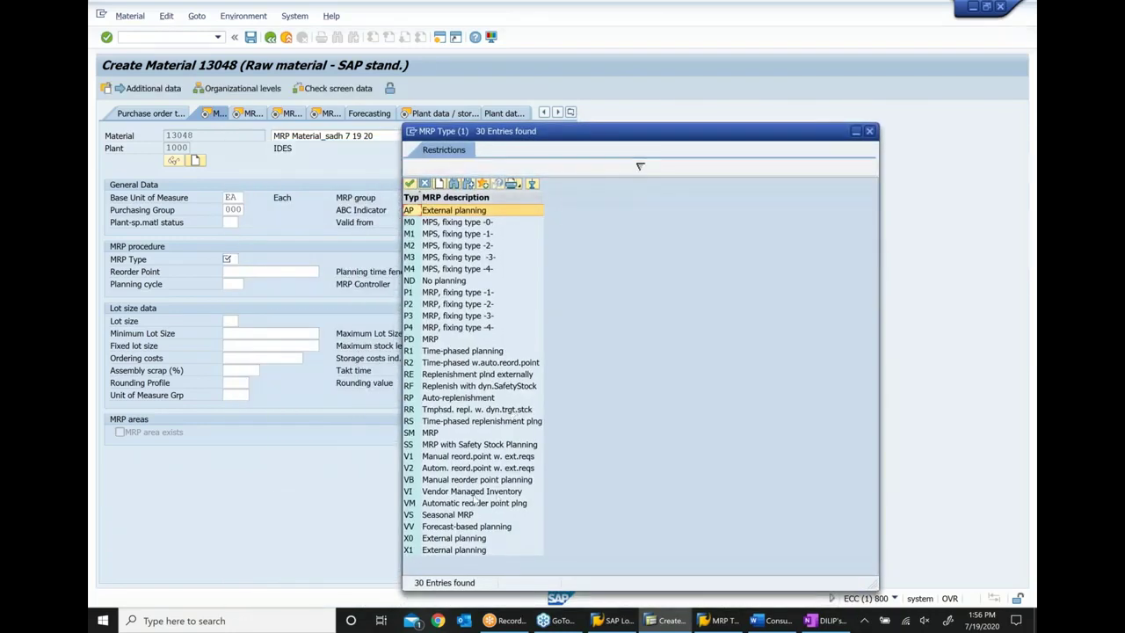
left_click(473, 481)
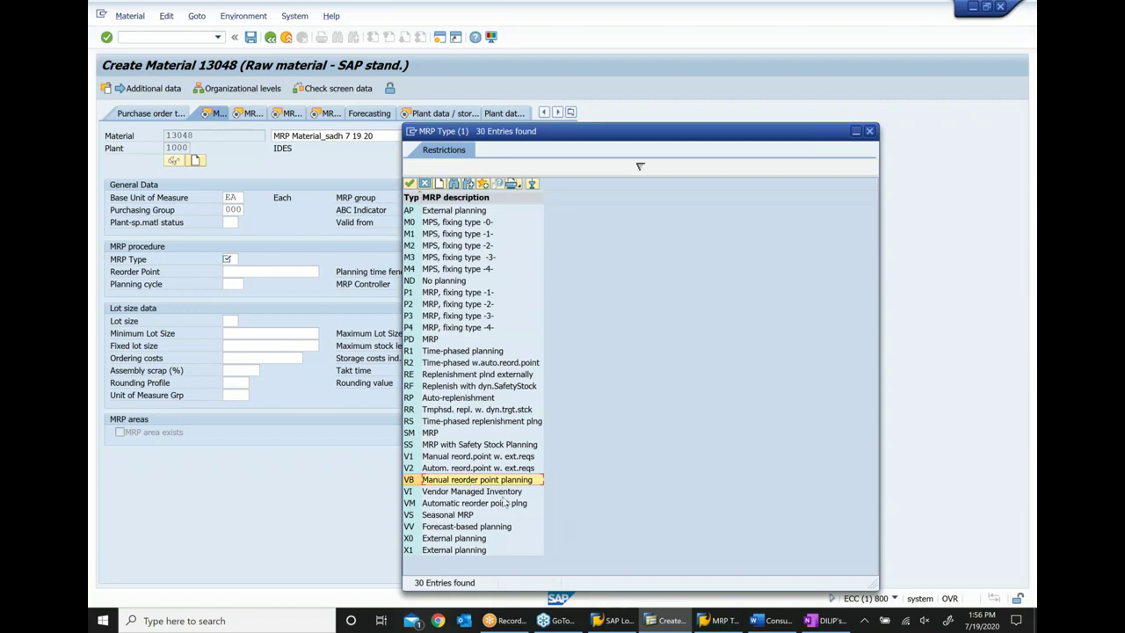
key("Escape")
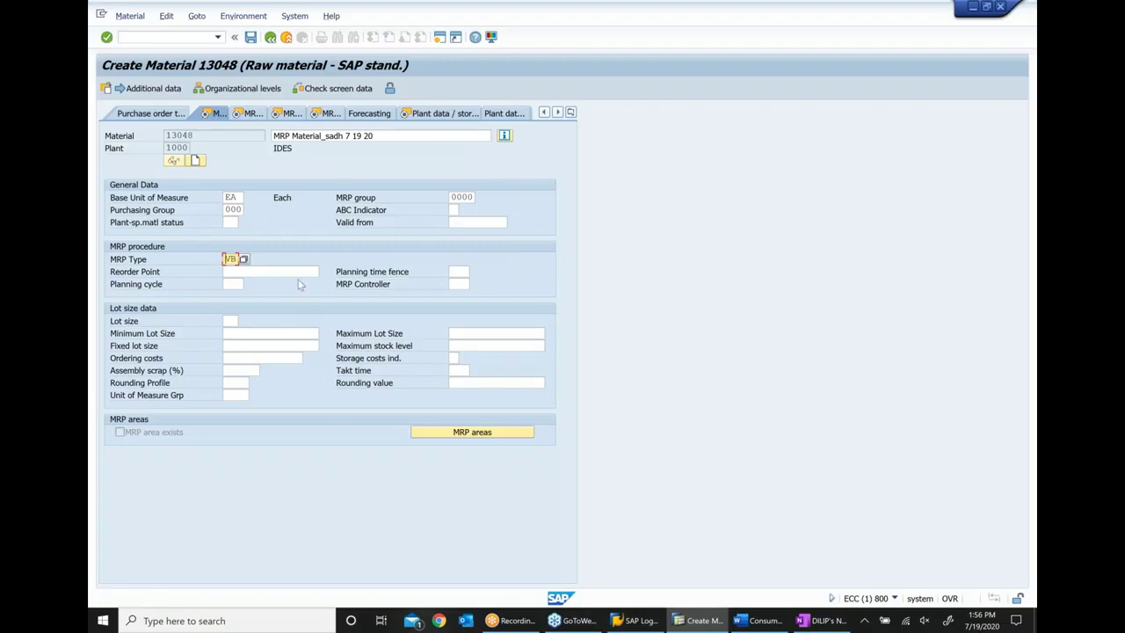
Step: Set the reorder point to 1000 and choose 000 as the MRP controller
key("Tab")
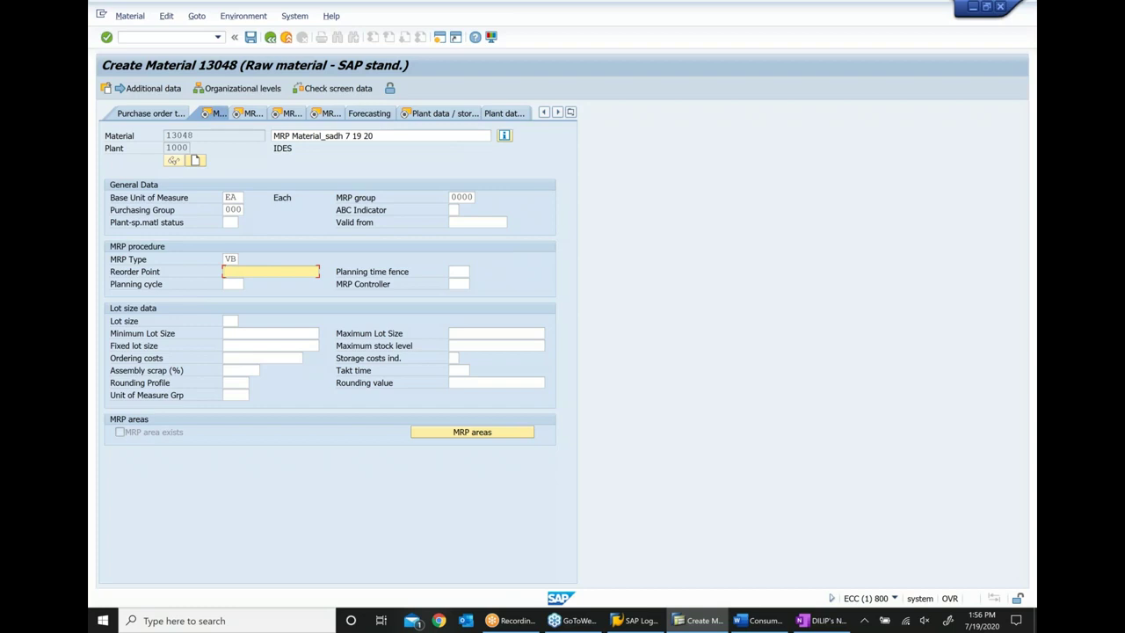
type("1000")
left_click(459, 281)
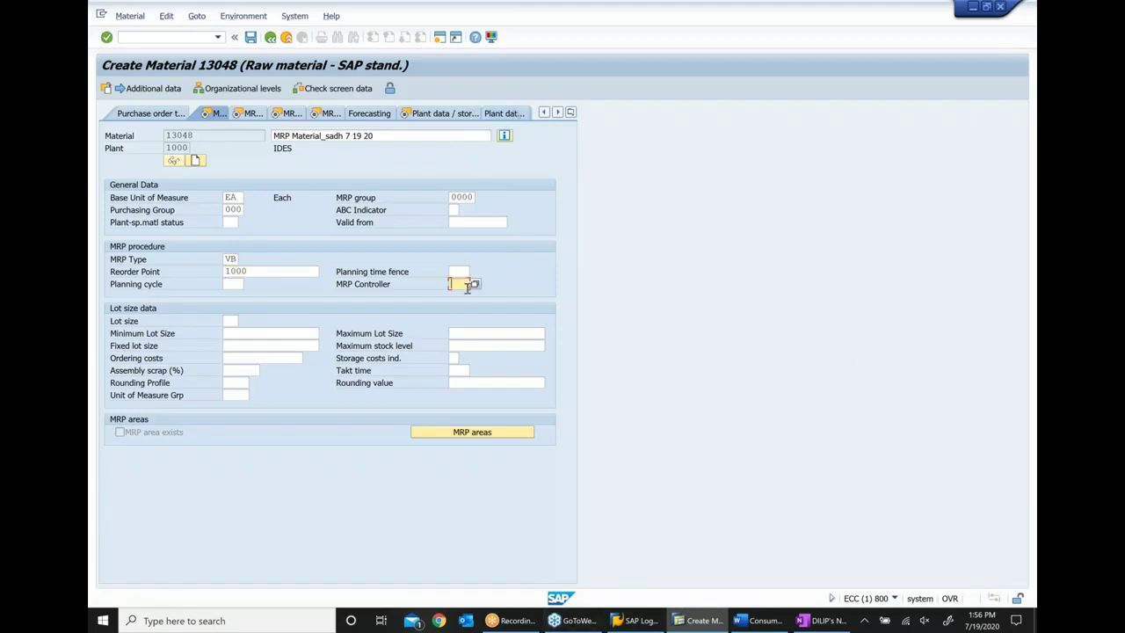
left_click(475, 283)
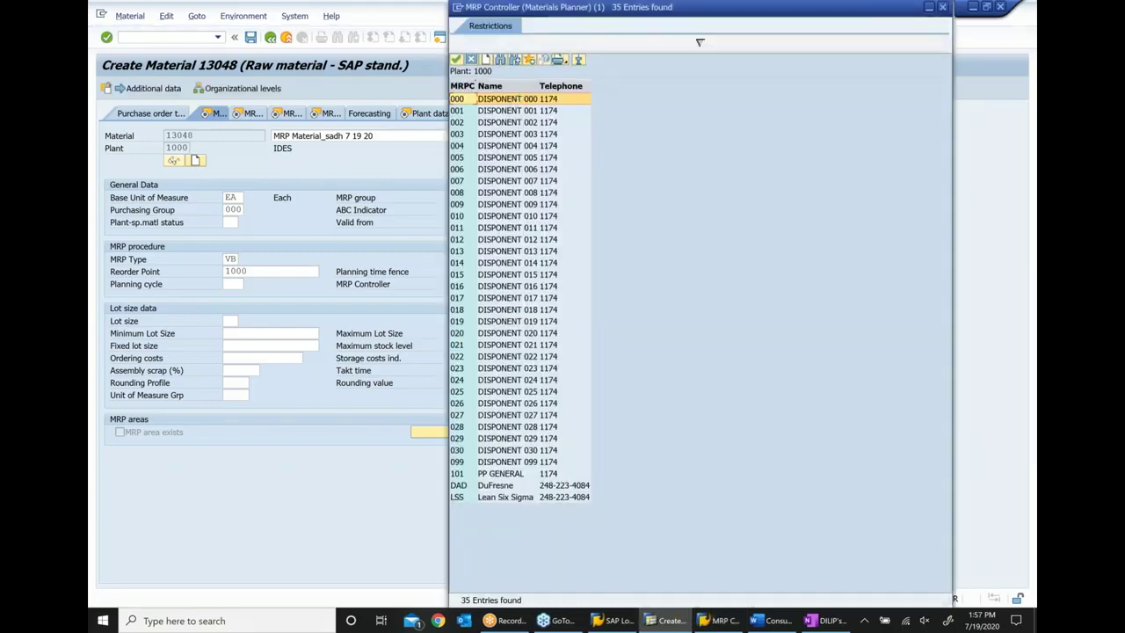
double_click(518, 100)
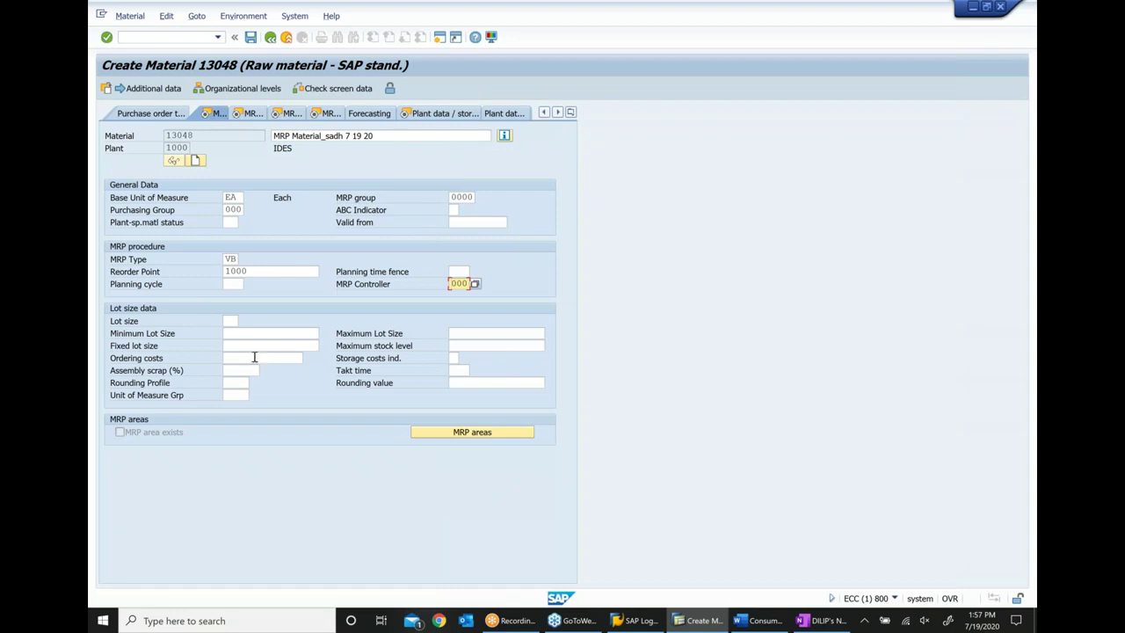
Step: Check the fixed lot size description in the Word document, return to SAP and choose FX, Fixed order quantity, as the lot size
left_click(227, 322)
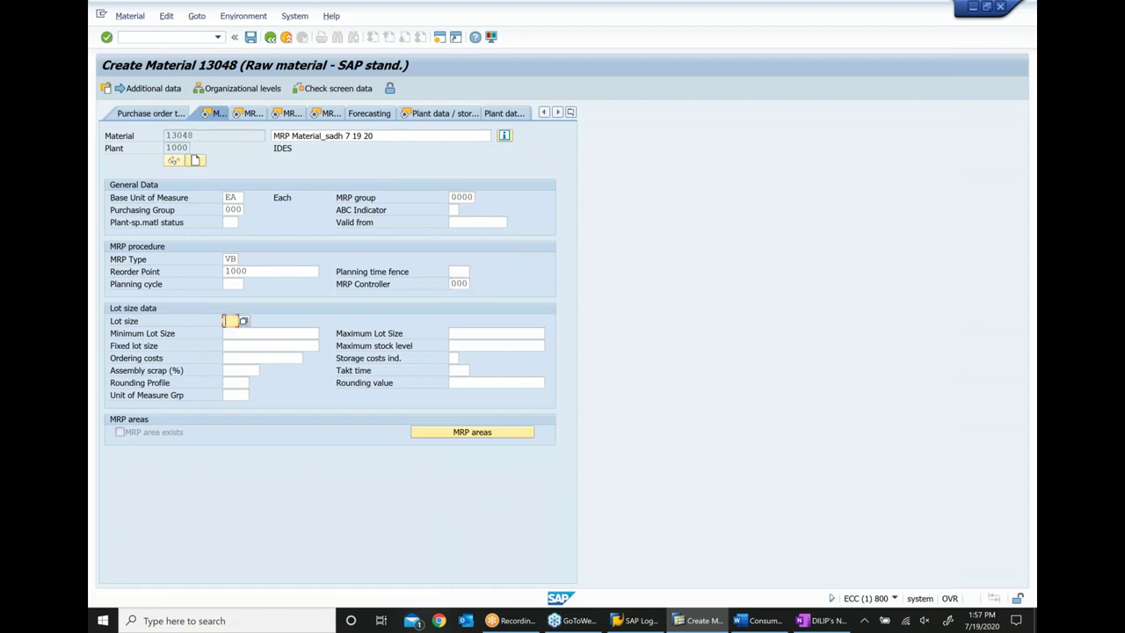
left_click(748, 621)
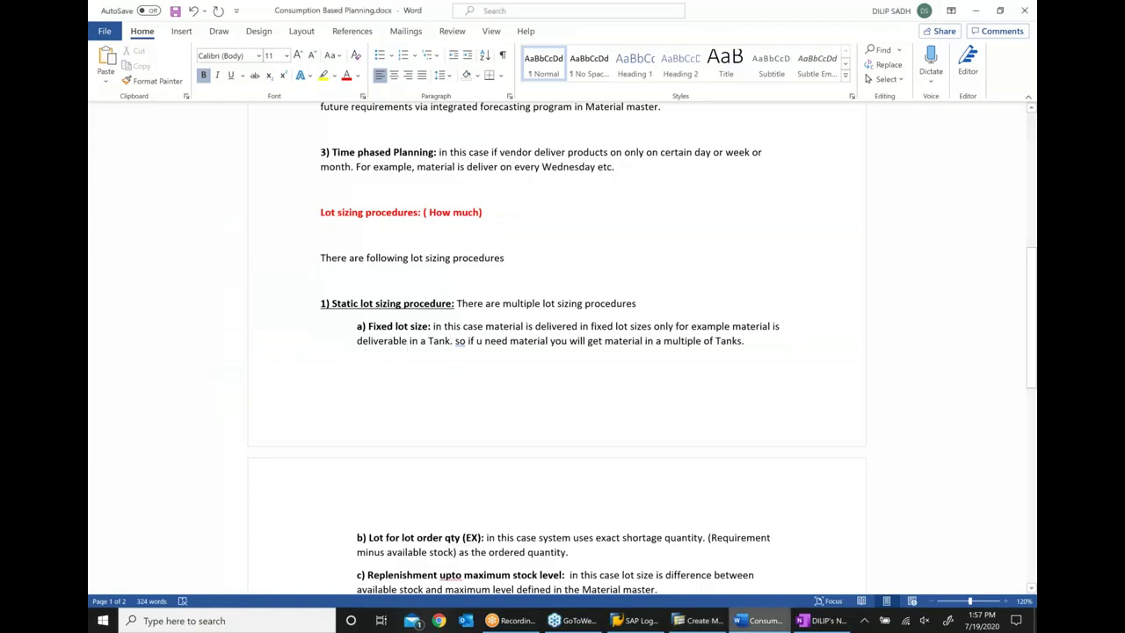
left_click(717, 621)
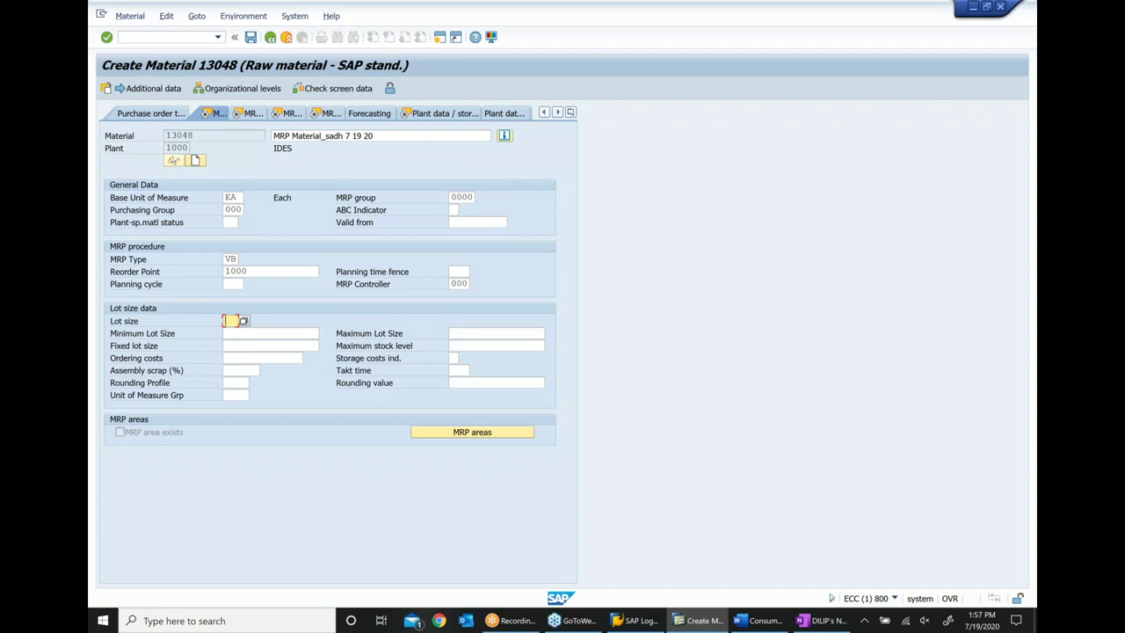
left_click(243, 321)
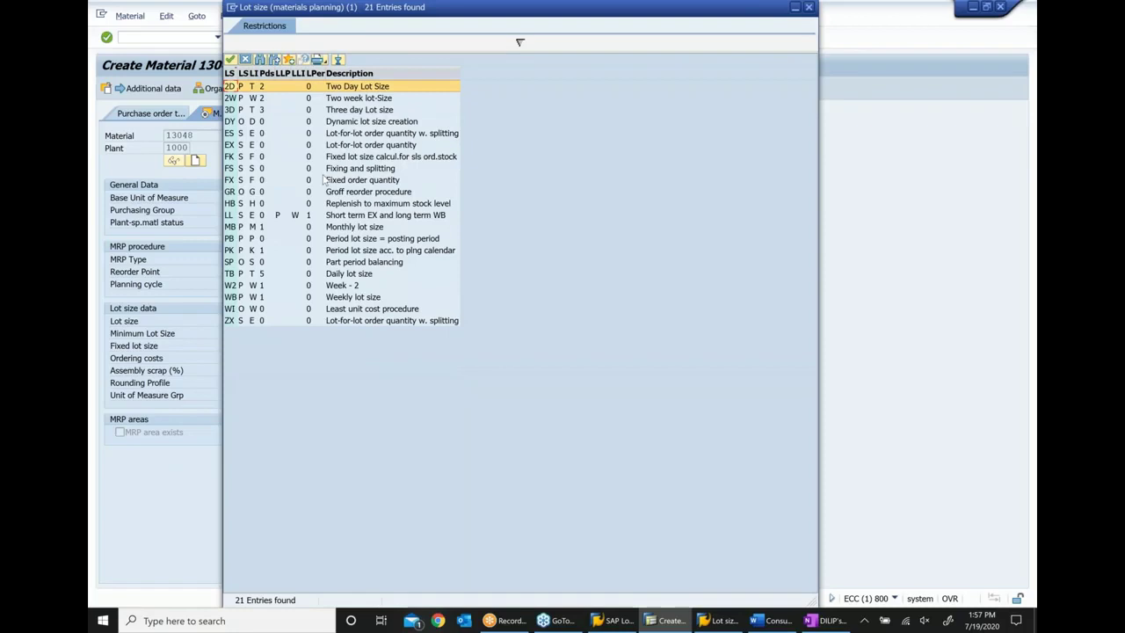
left_click(350, 181)
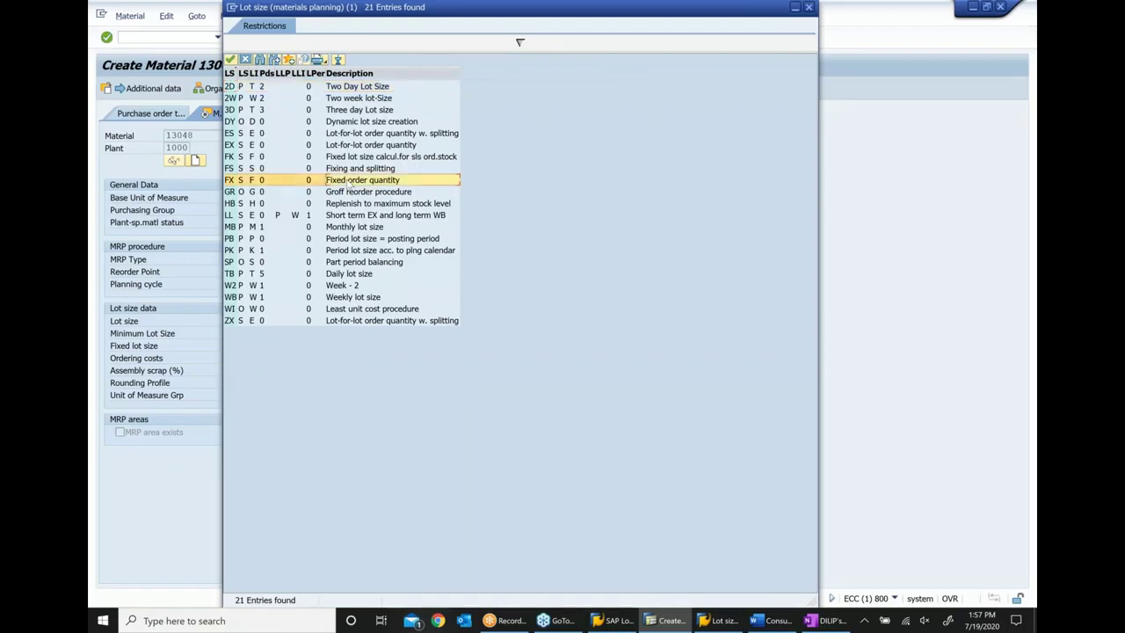
double_click(350, 181)
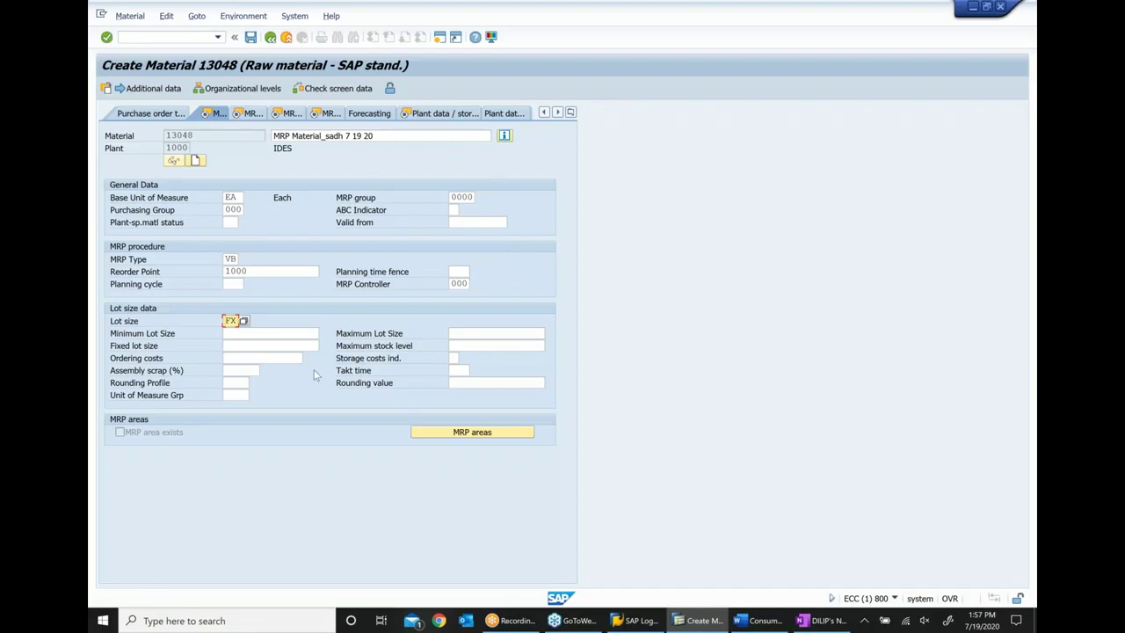
Step: Try entering 400 as the minimum lot size and validate the MRP 1 view
left_click(286, 333)
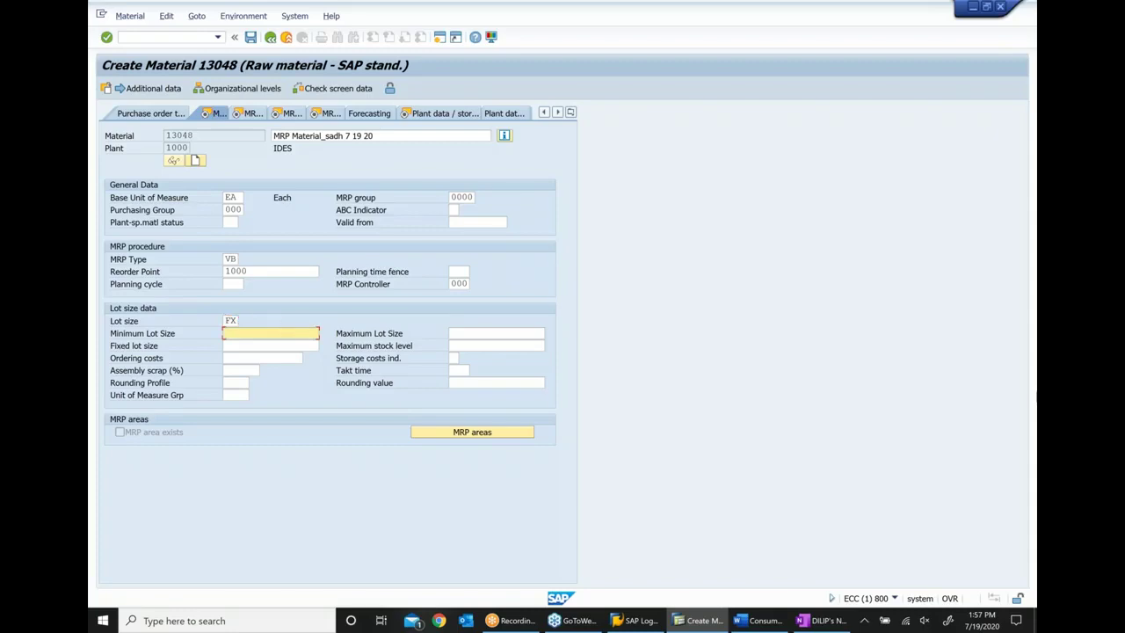
type("400")
key("Return")
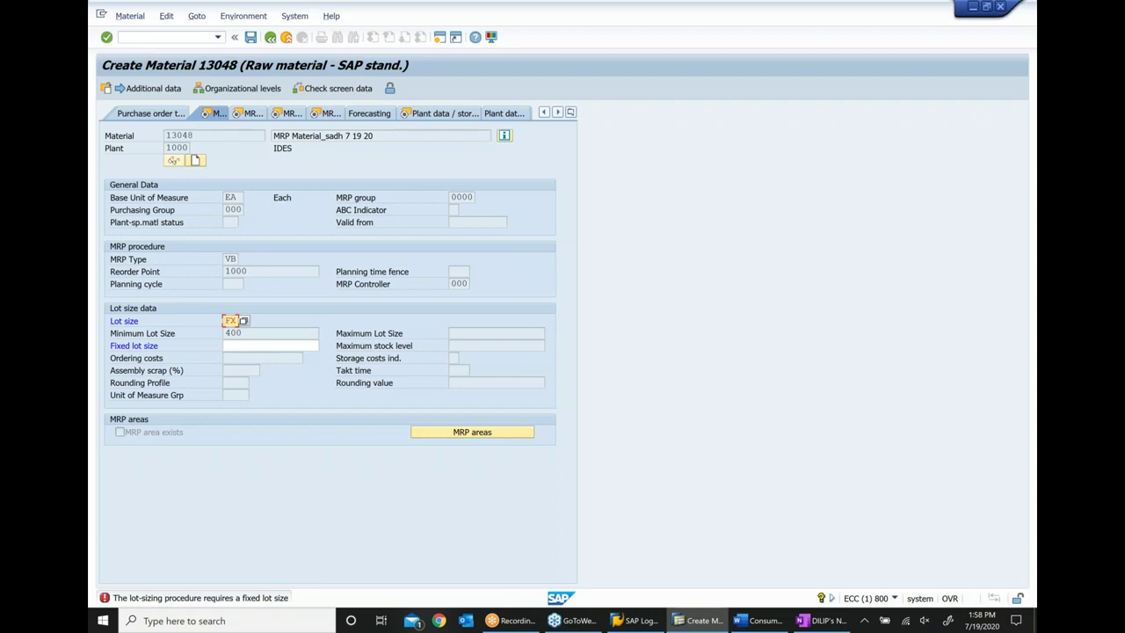
Step: Set the fixed lot size to 400, clear the minimum lot size and continue to the MRP 2 view
left_click(264, 346)
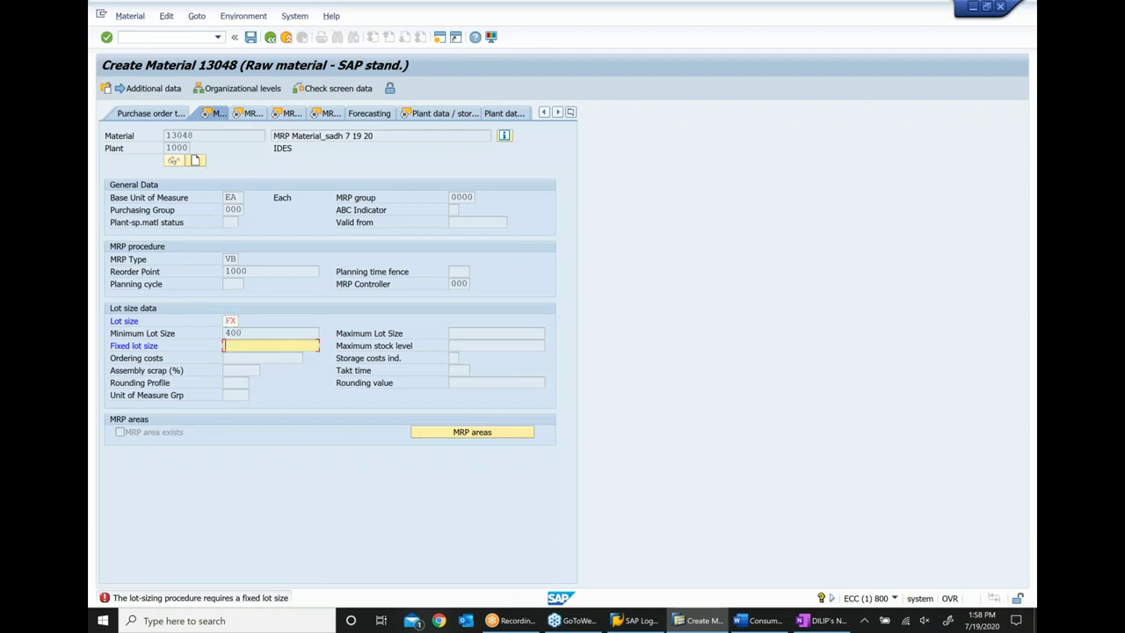
type("400")
key("Return")
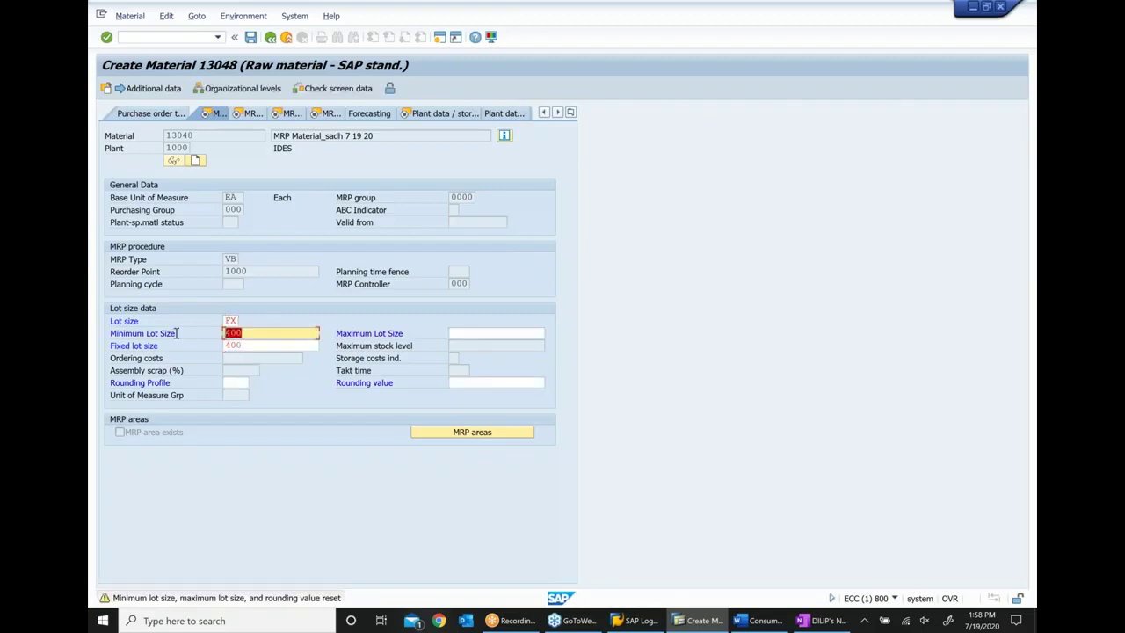
key("Delete")
key("Return")
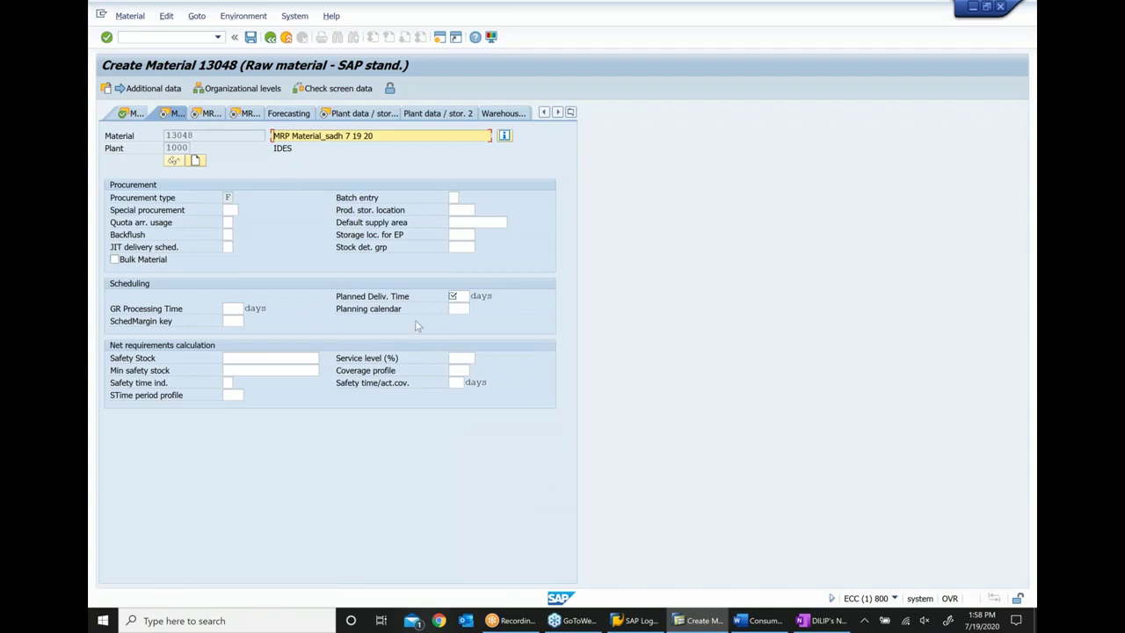
Step: Set the planned delivery time to 2 days and continue to the MRP 3 view
left_click(449, 302)
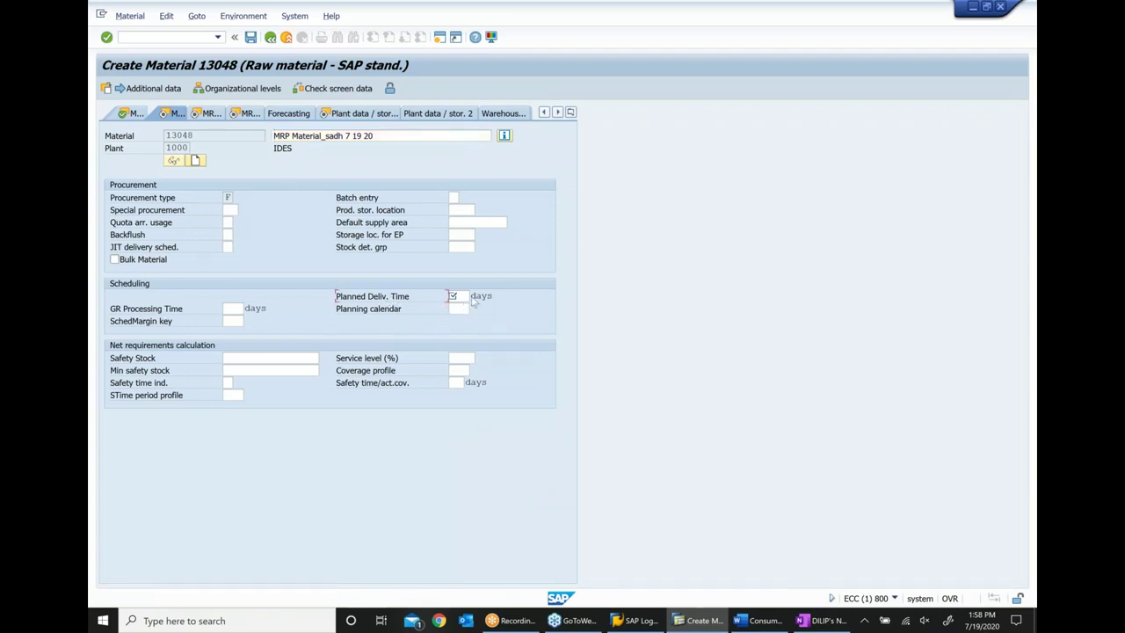
left_click(463, 297)
type("2")
key("Return")
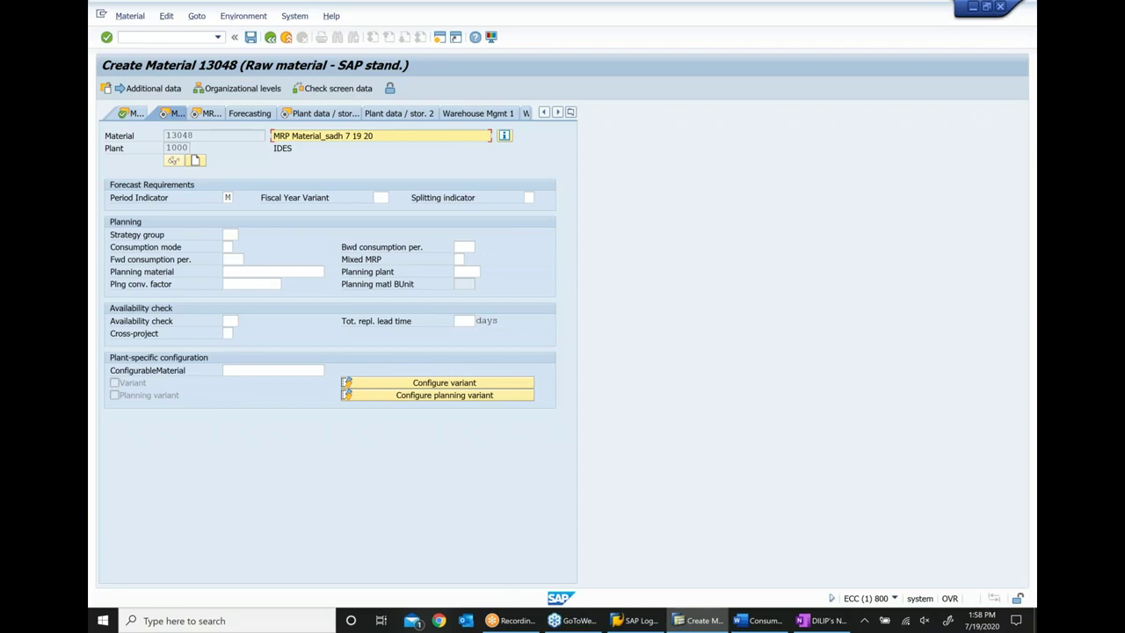
Step: Continue to the Accounting 1 view without filling the views in between, enter valuation class 3000 and standard price 10, and save the material
key("Return")
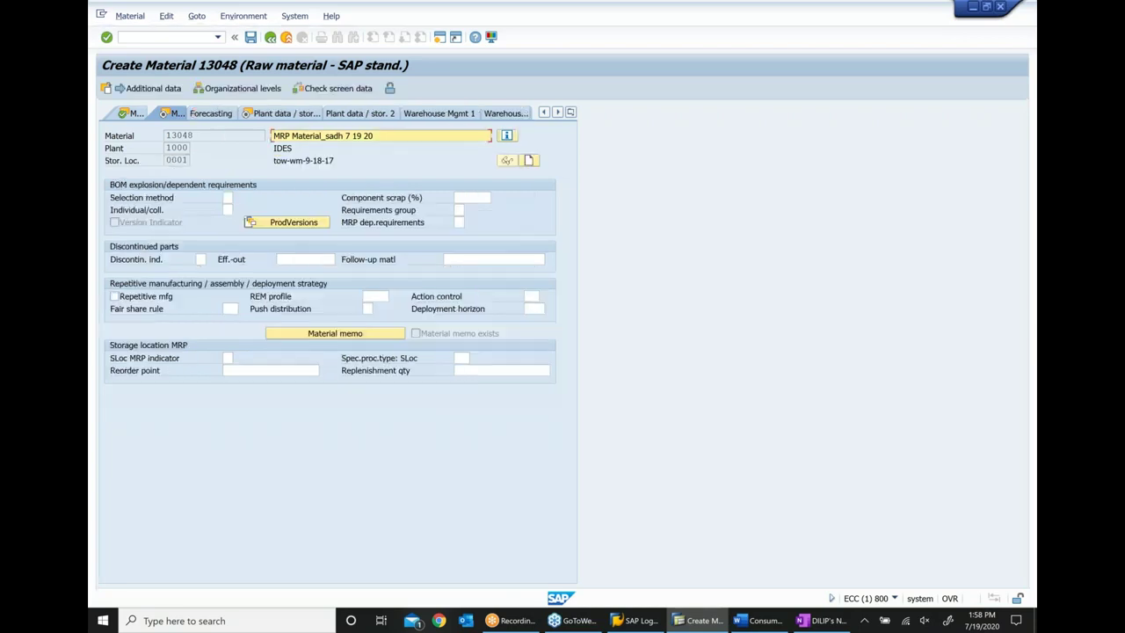
key("Return")
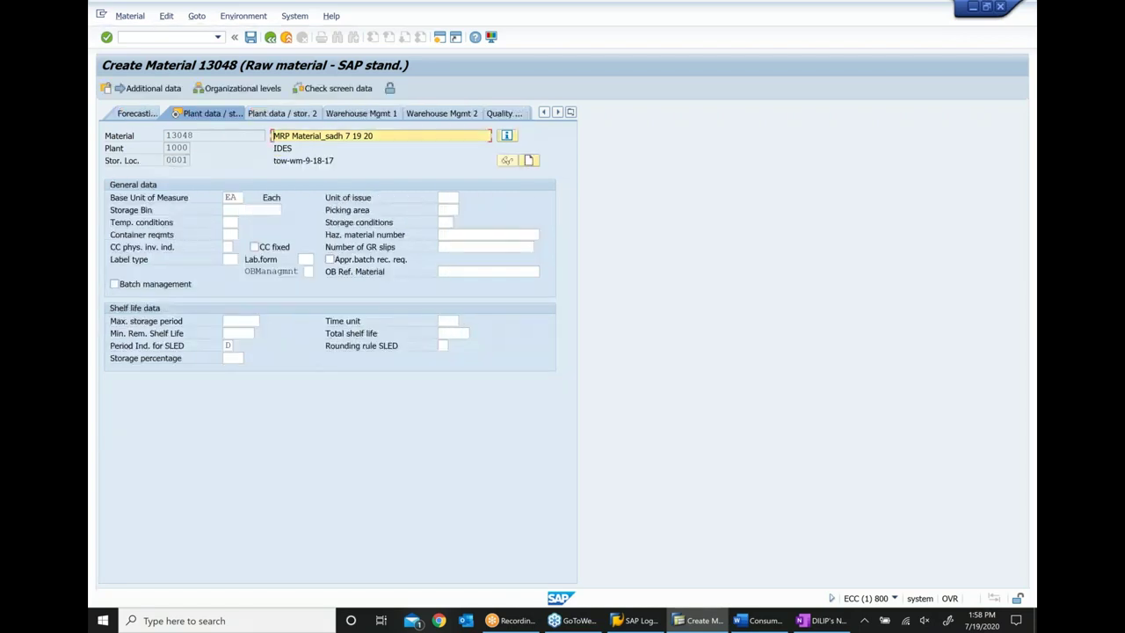
key("Return")
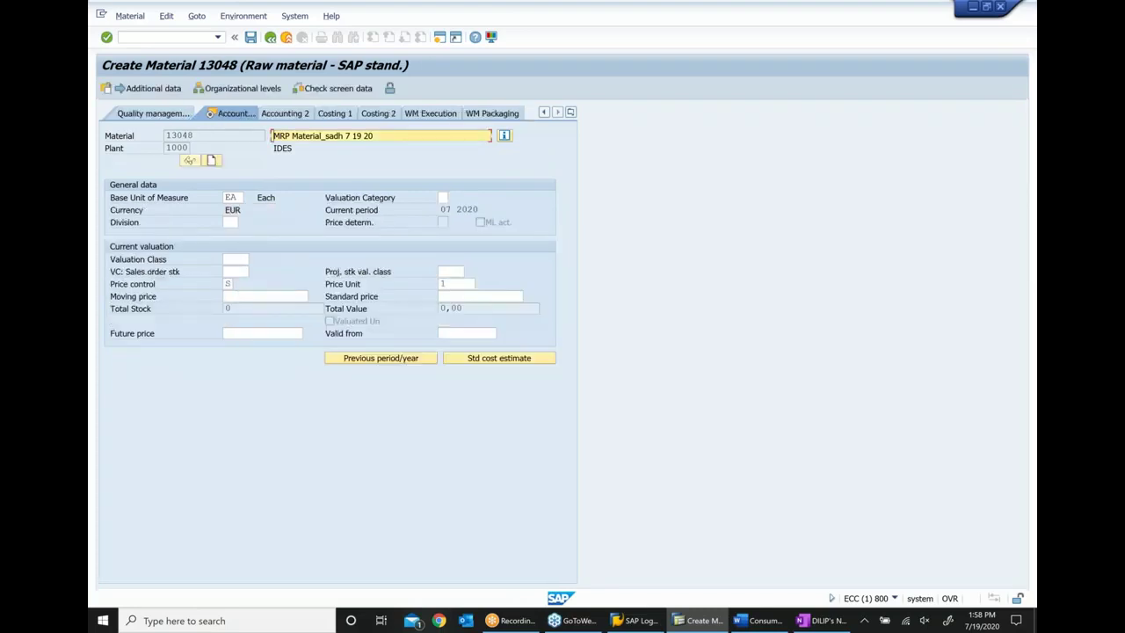
left_click(246, 259)
type("3000")
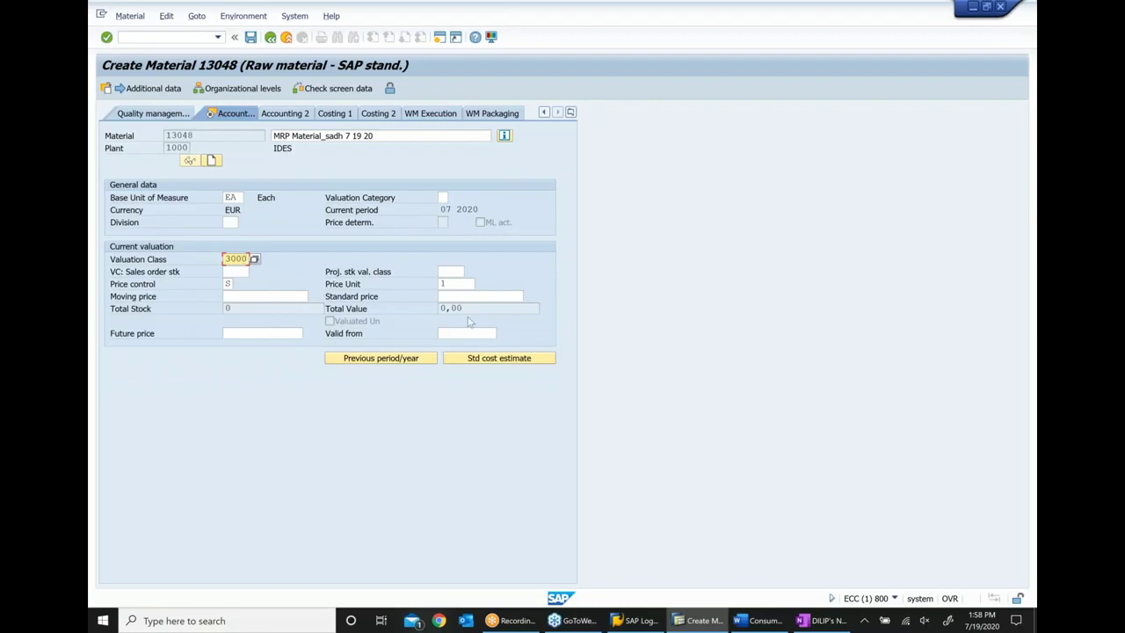
left_click(481, 295)
type("10")
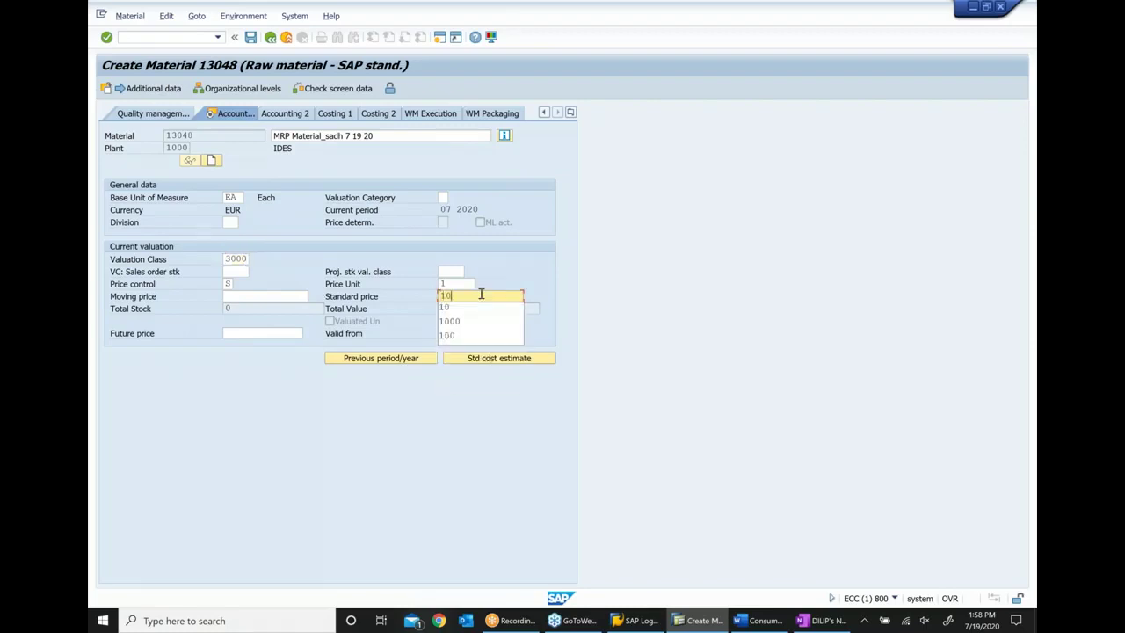
key("Return")
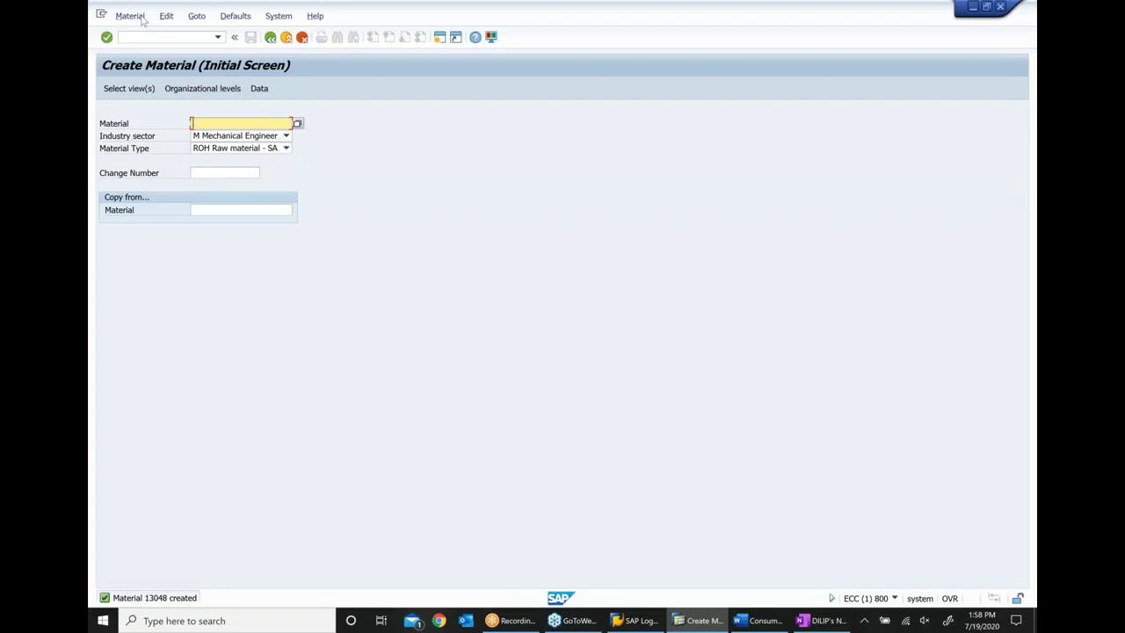
Step: Switch to the Display Material initial screen and copy the number of the newly created material
left_click(130, 16)
mouse_move(155, 79)
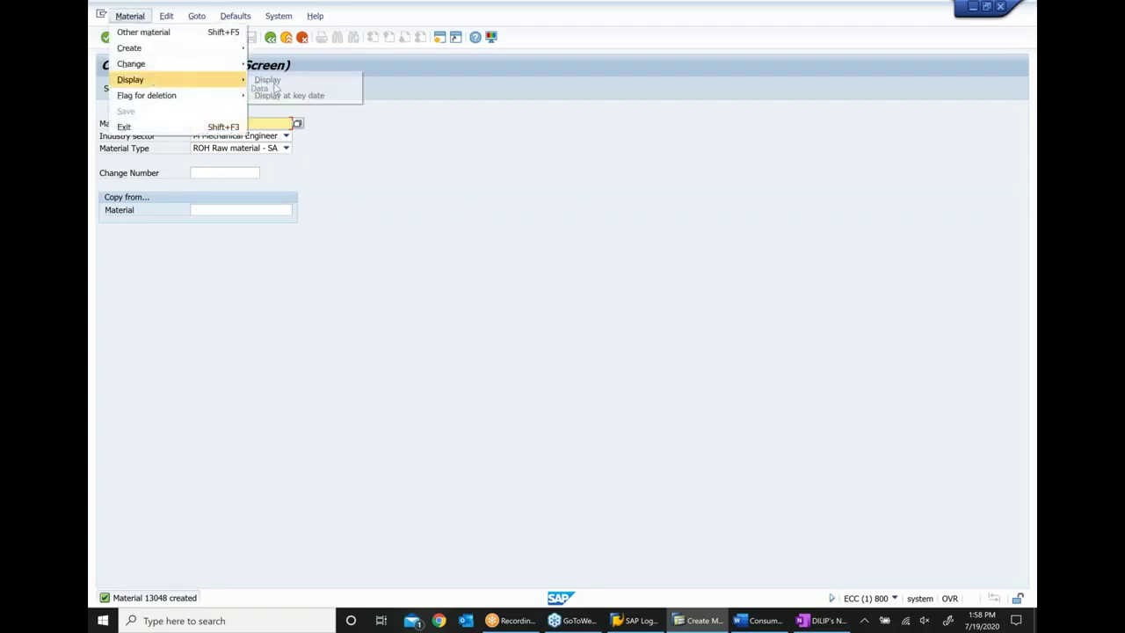
left_click(273, 80)
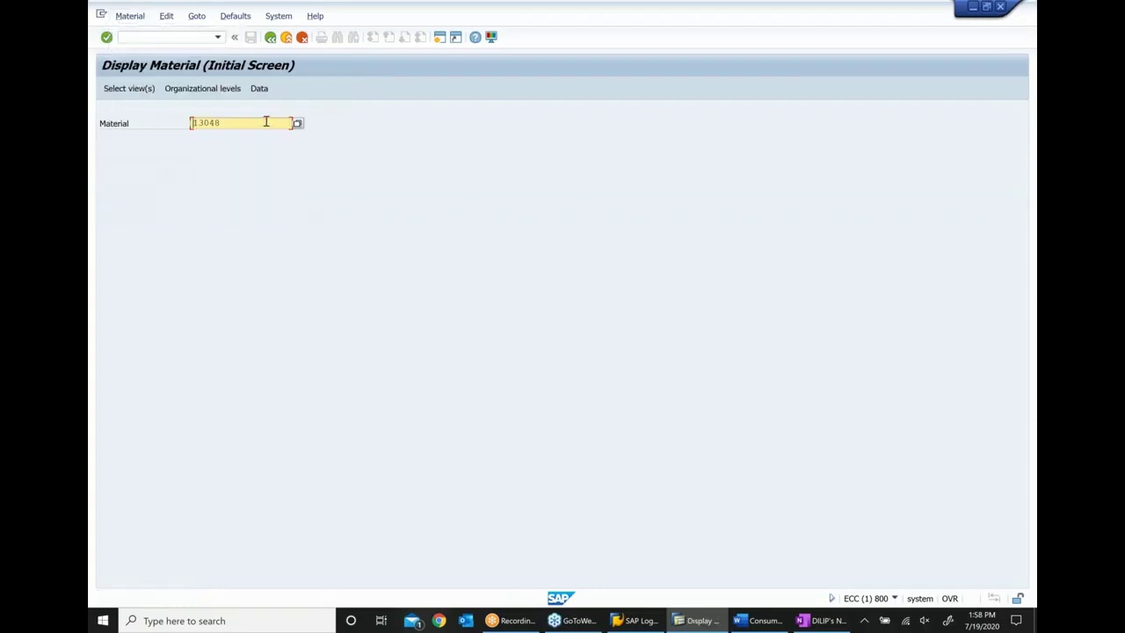
key("shift+End")
key("ctrl+c")
Step: In the OneNote planning exercises, append "..." and the copied material number 13048 to the "Create a MMR with MRP view" line
left_click(763, 621)
left_click_drag(825, 620, 751, 616)
left_click(751, 616)
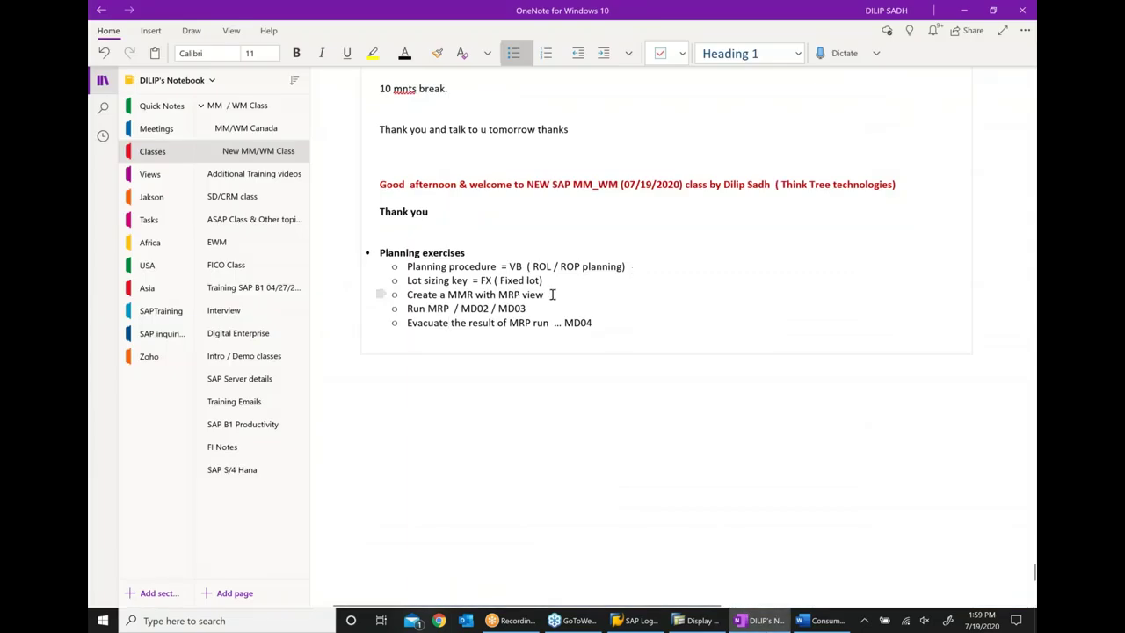
type("...")
key("ctrl+v")
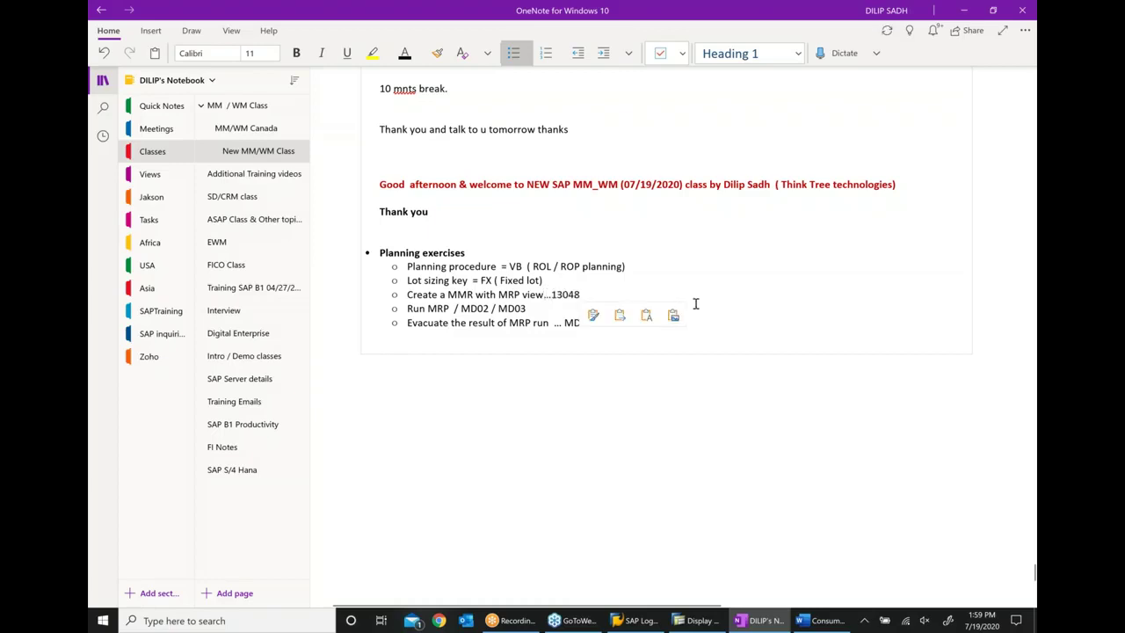
left_click(588, 415)
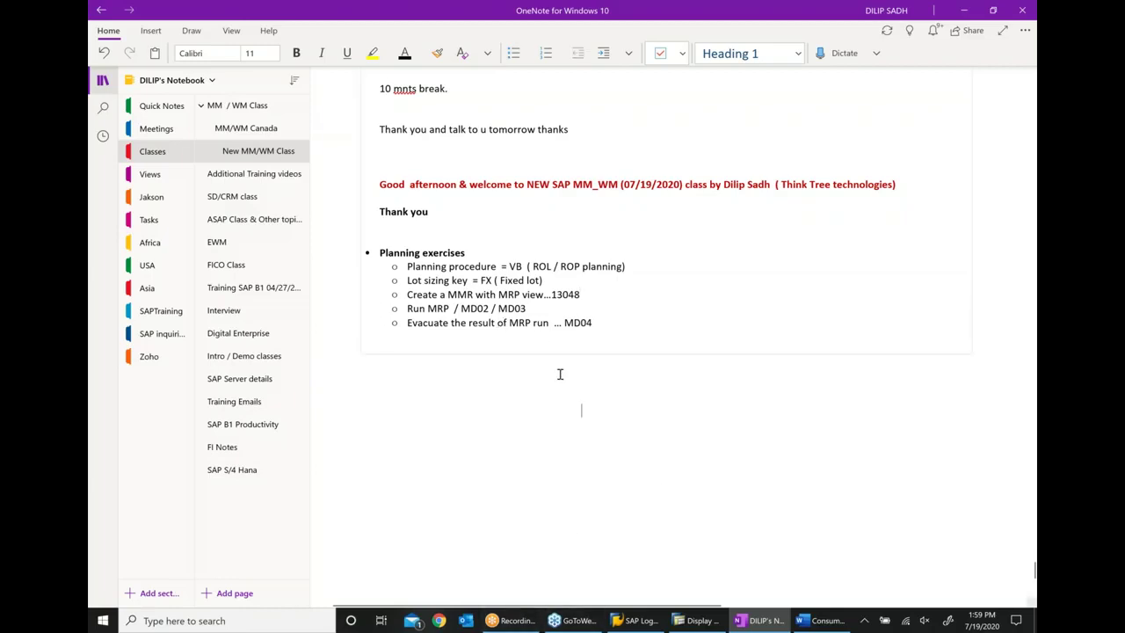
Step: Return to SAP Easy Access, expand Logistics, Materials Management, MRP, Planning and Total Planning, and select MD03 - Single-Item, Single-Level
left_click(703, 621)
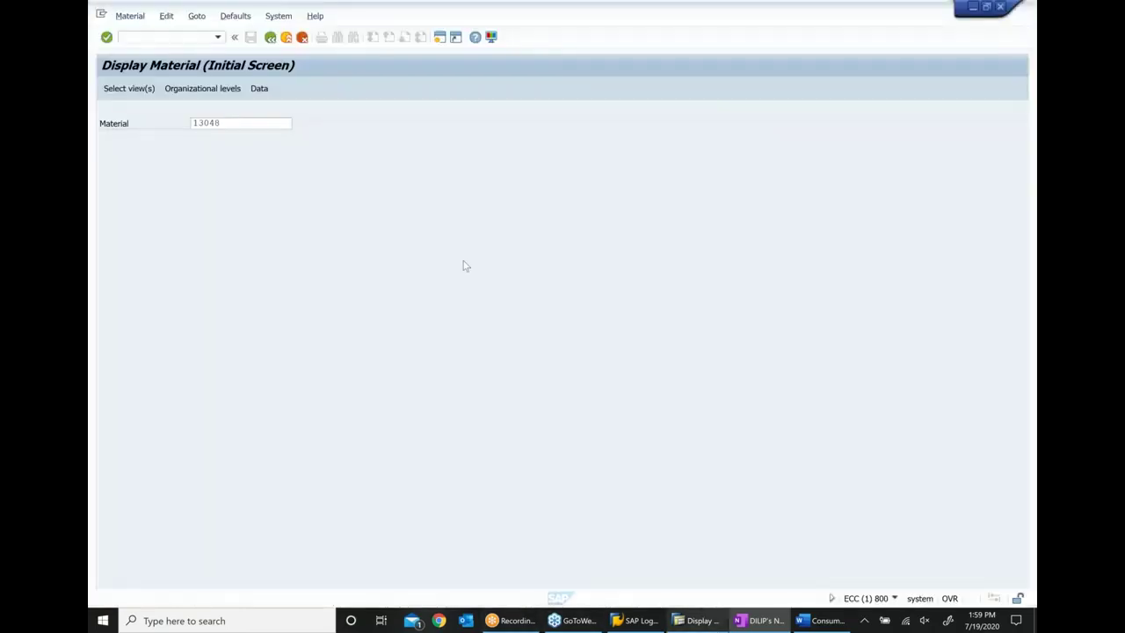
left_click(272, 40)
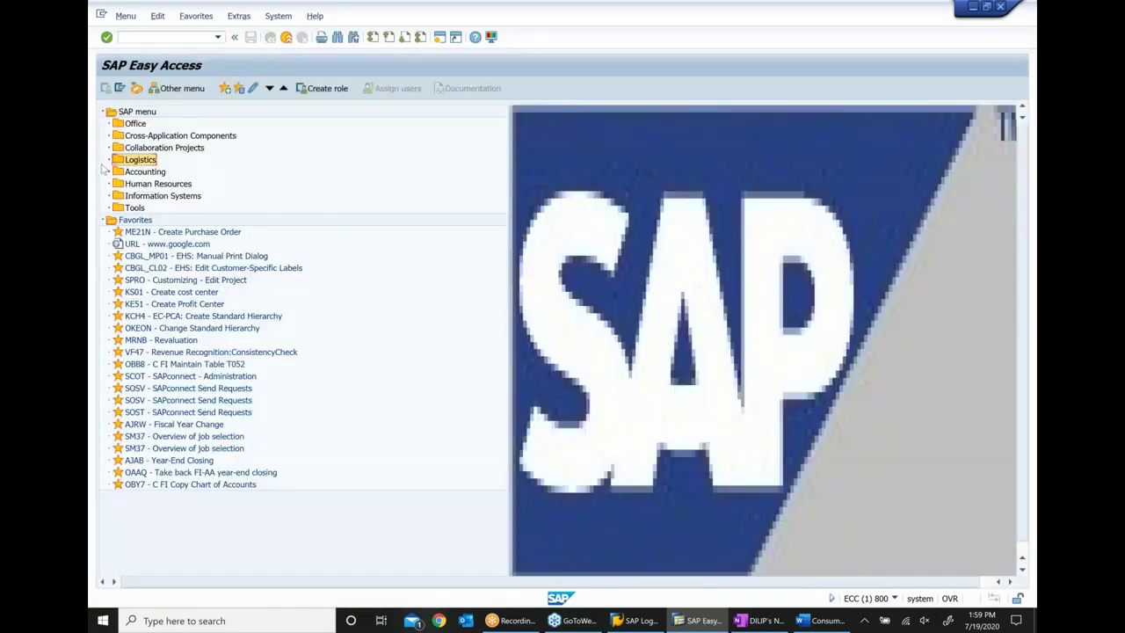
left_click(109, 160)
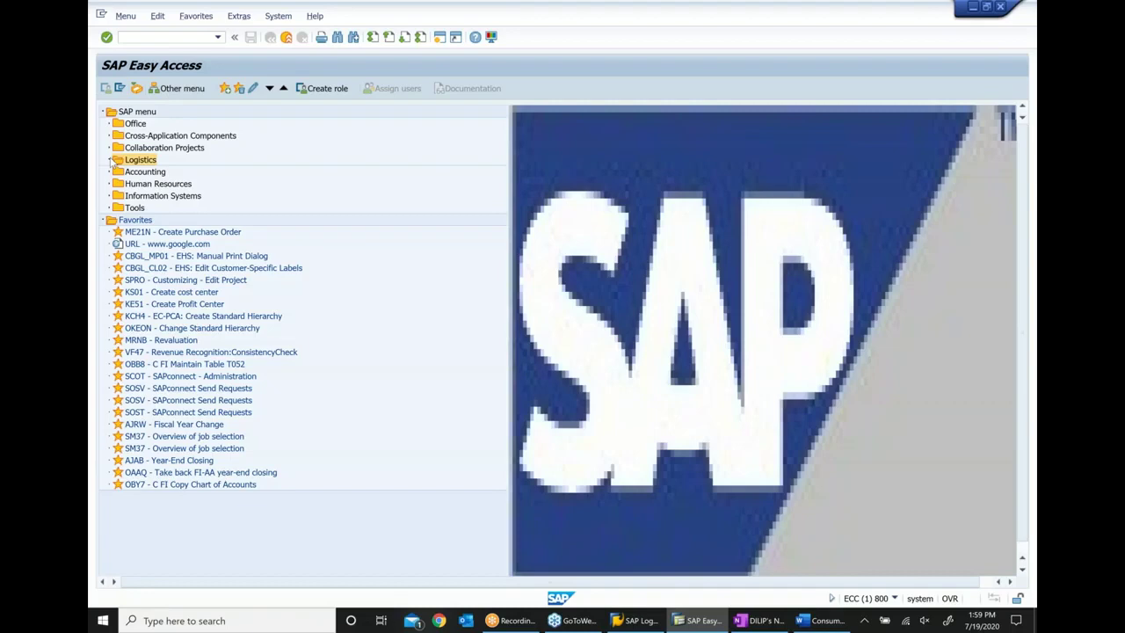
left_click(147, 174)
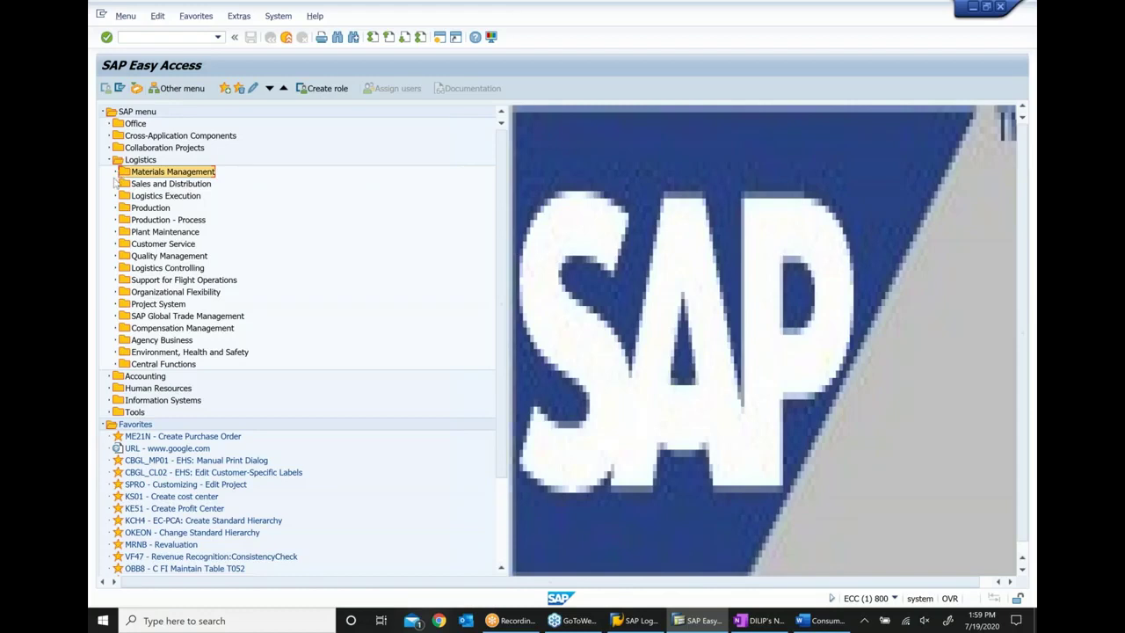
left_click(116, 173)
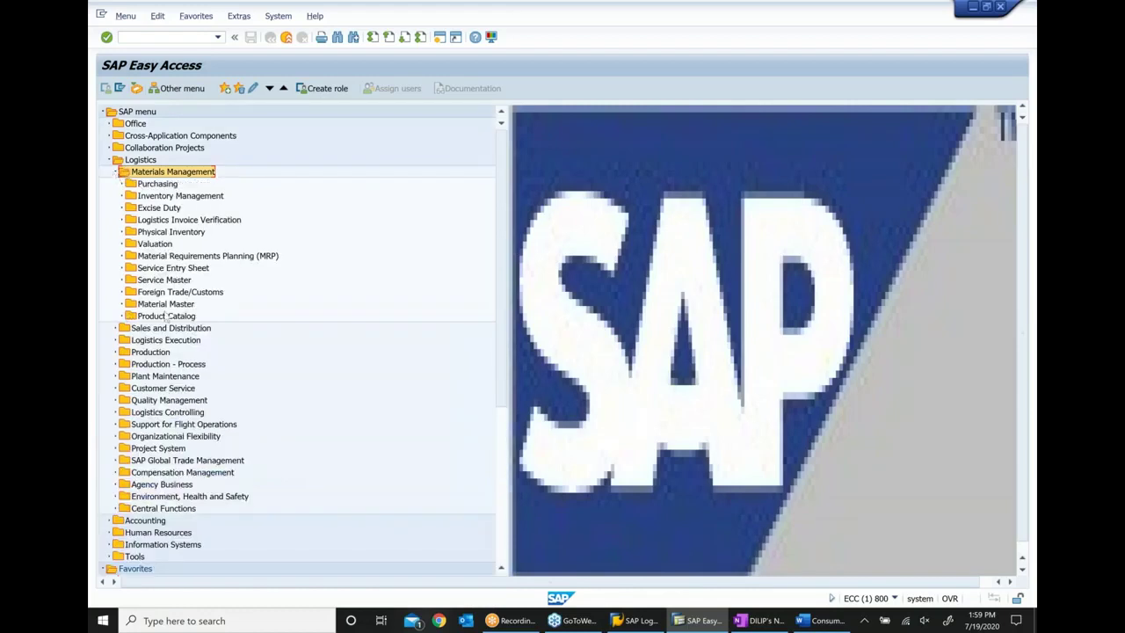
left_click(170, 256)
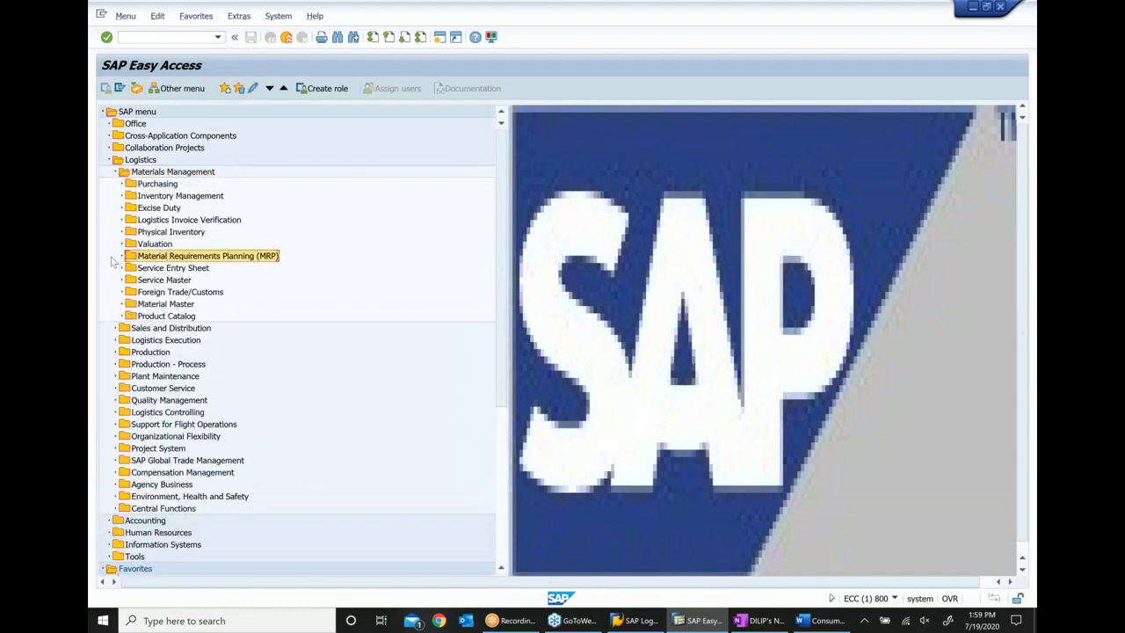
left_click(122, 256)
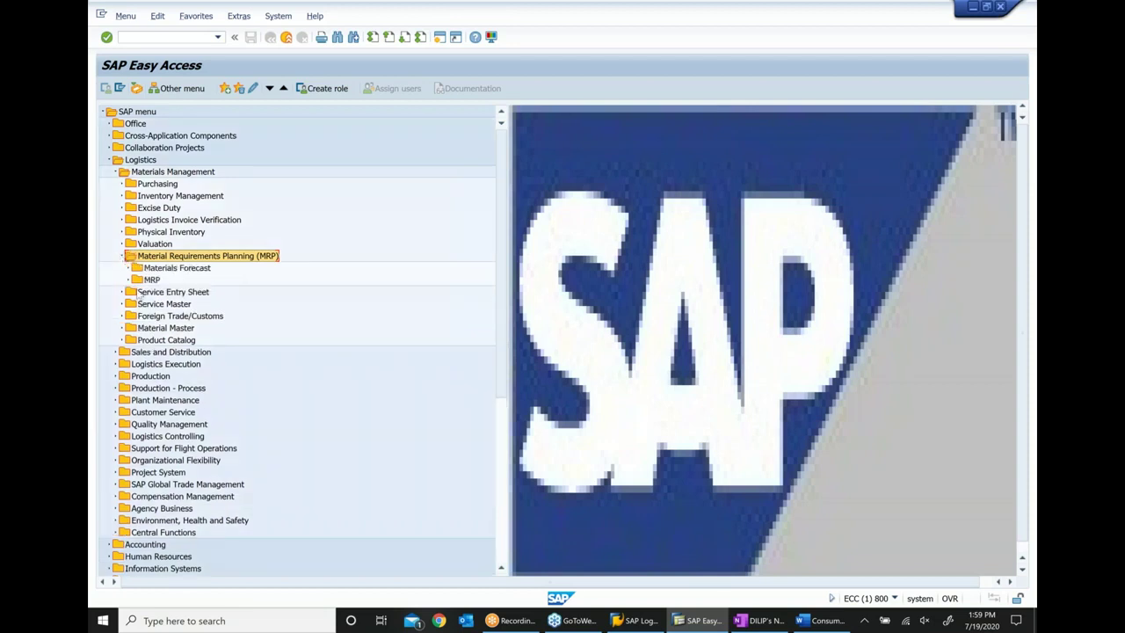
left_click(129, 280)
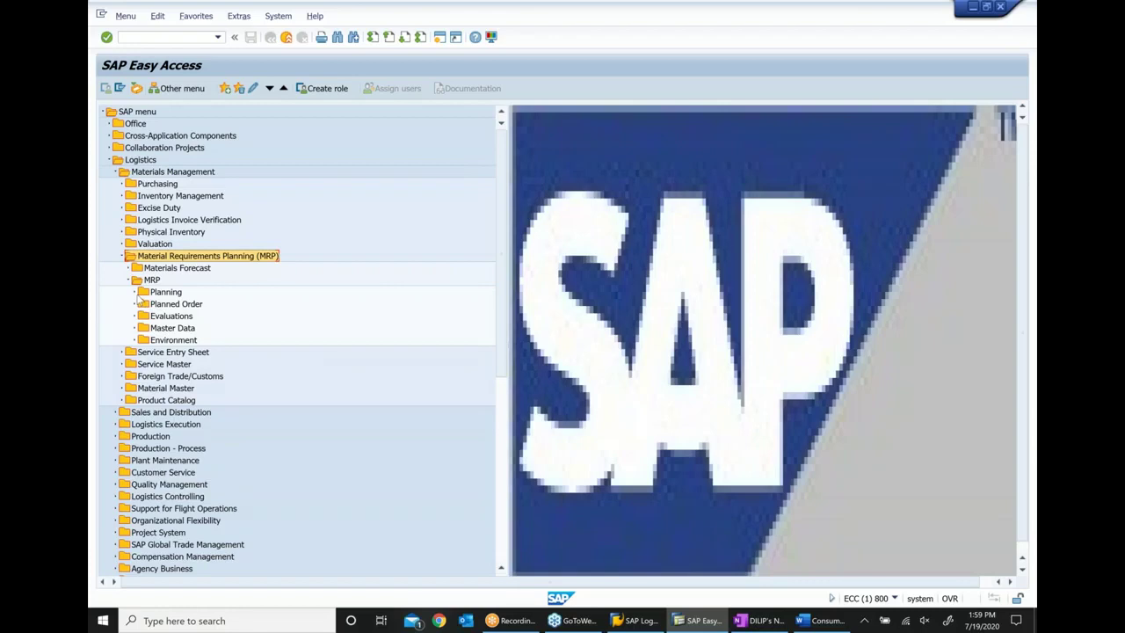
left_click(135, 292)
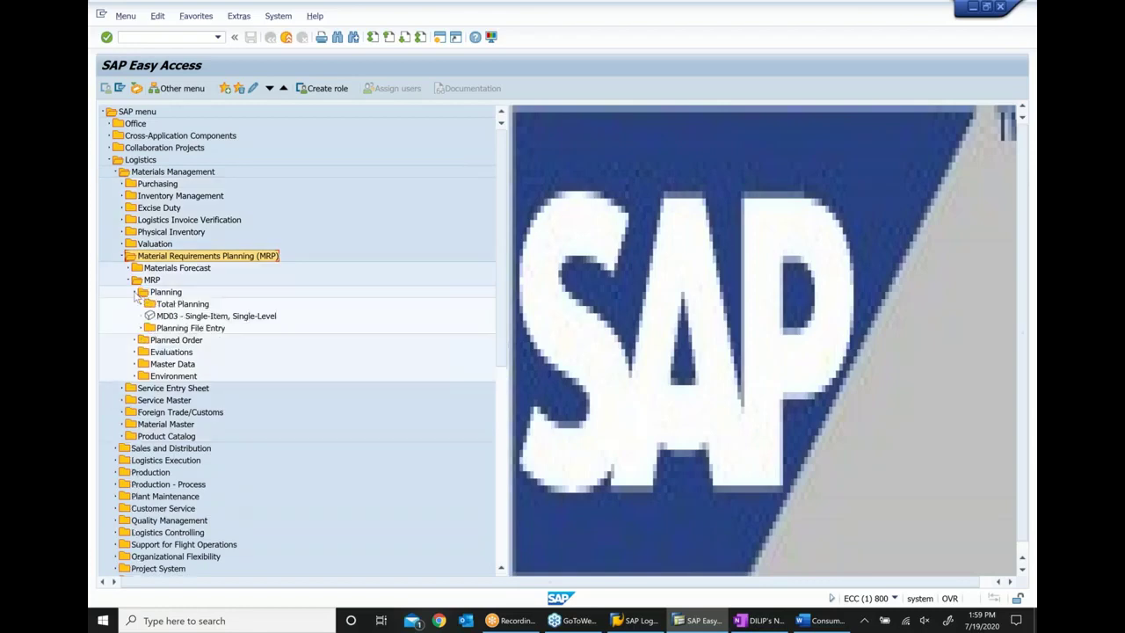
left_click(140, 304)
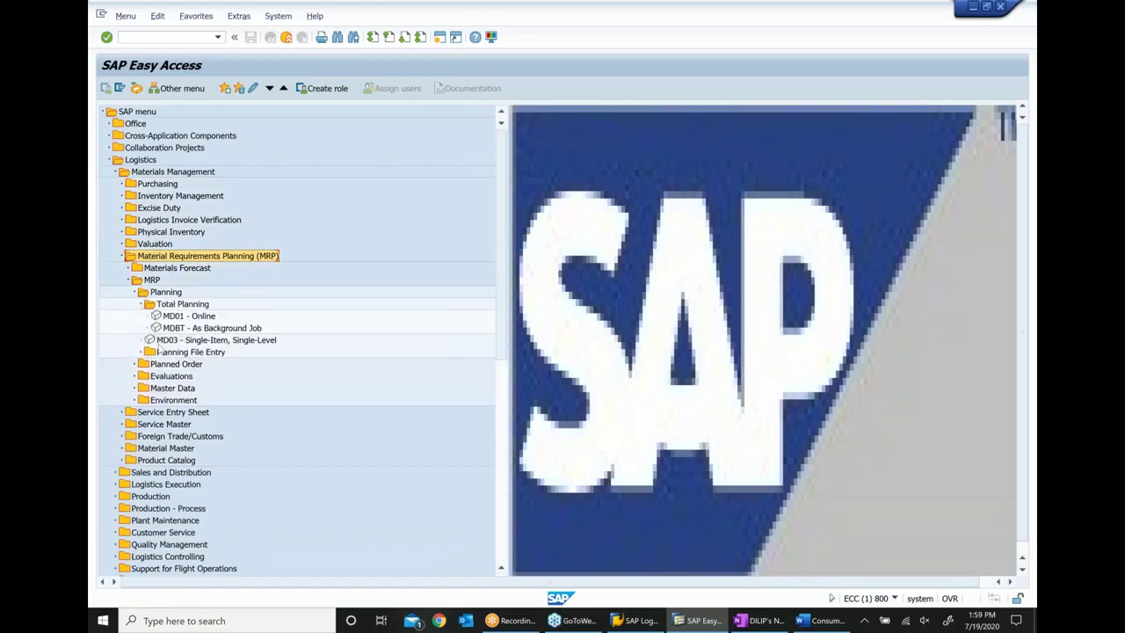
left_click(189, 341)
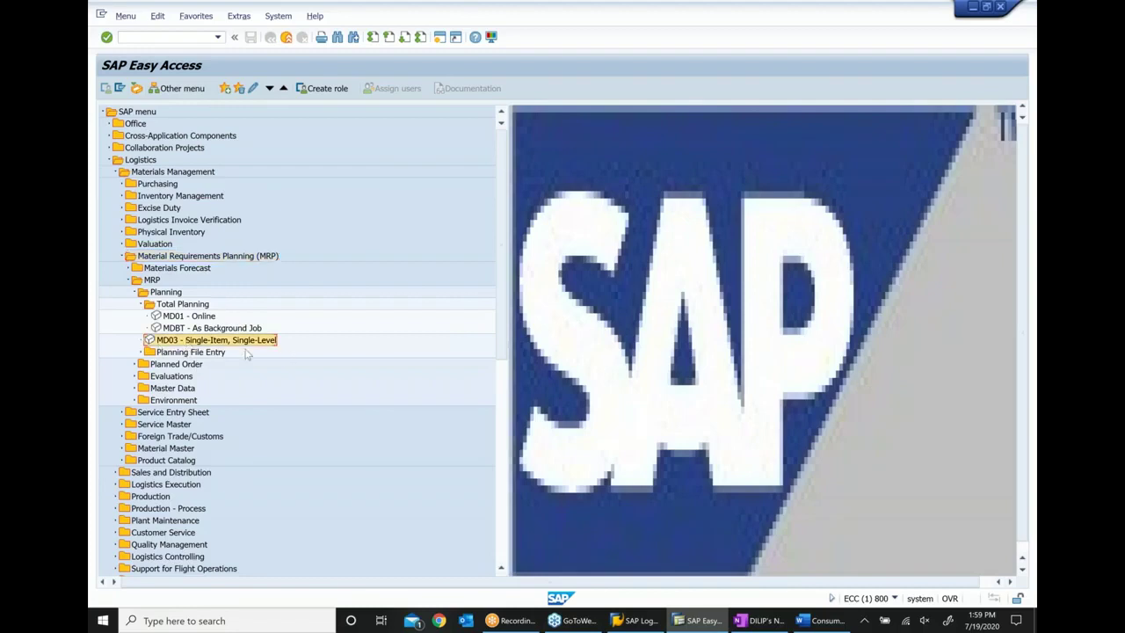
Step: Open MD03 - Single-Item, Single-Level and enter plant 1000 for material 13048
double_click(193, 341)
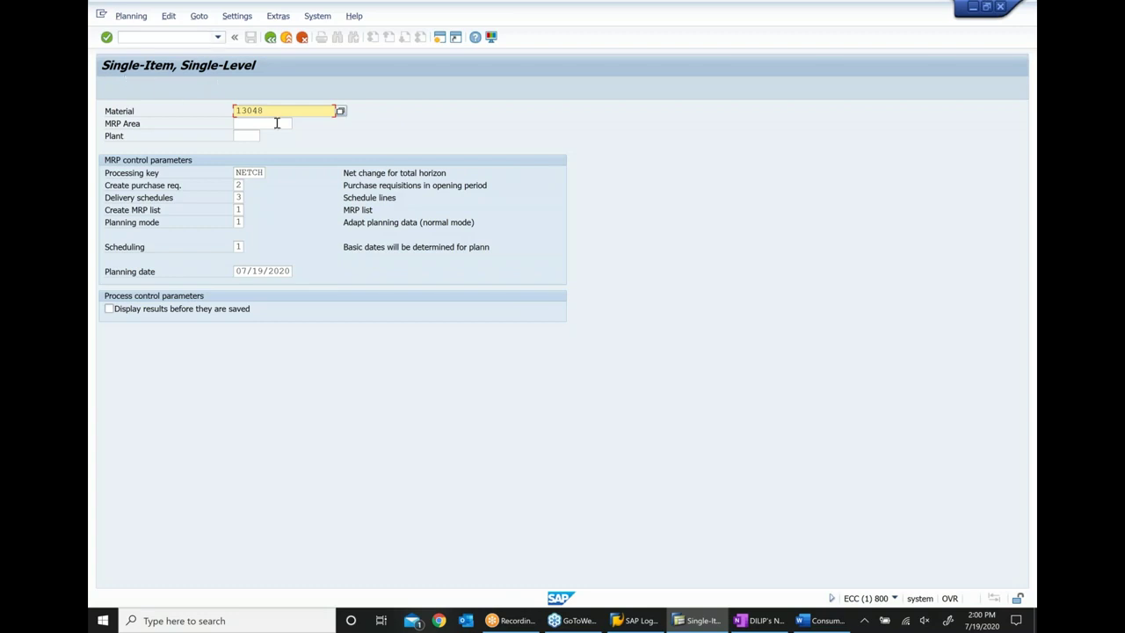
left_click(249, 136)
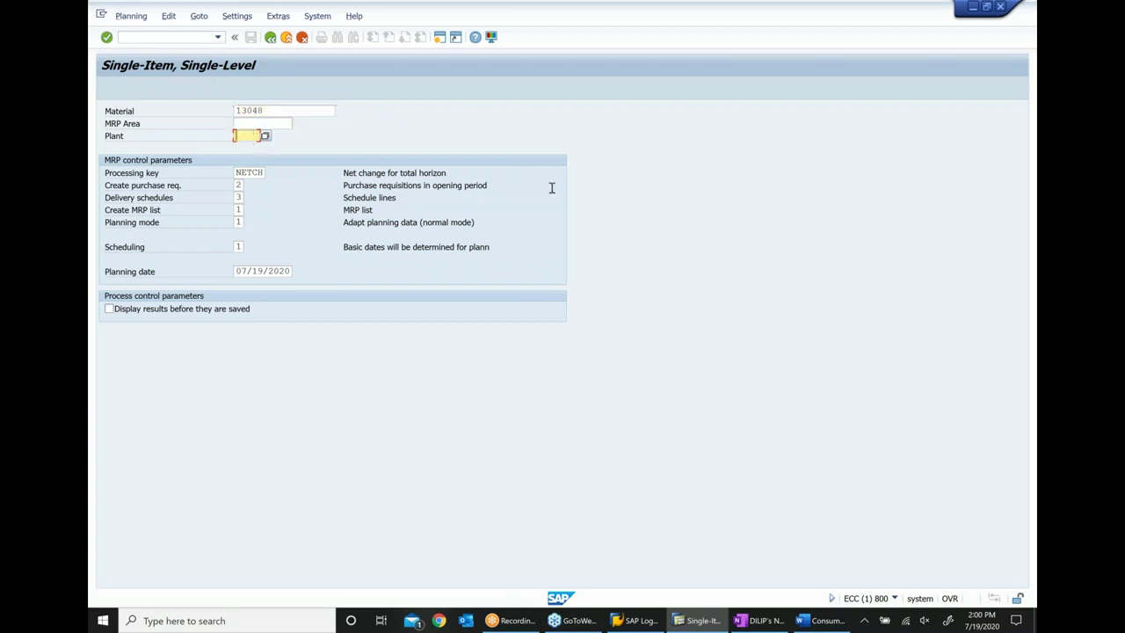
type("1000")
left_click(154, 189)
Step: In the OneNote planning exercises, add an indented sub-bullet "Create Purchase requisition" under the "Run MRP / MD02 / MD03" line and correct its spelling
left_click(758, 621)
left_click(552, 312)
key("Return")
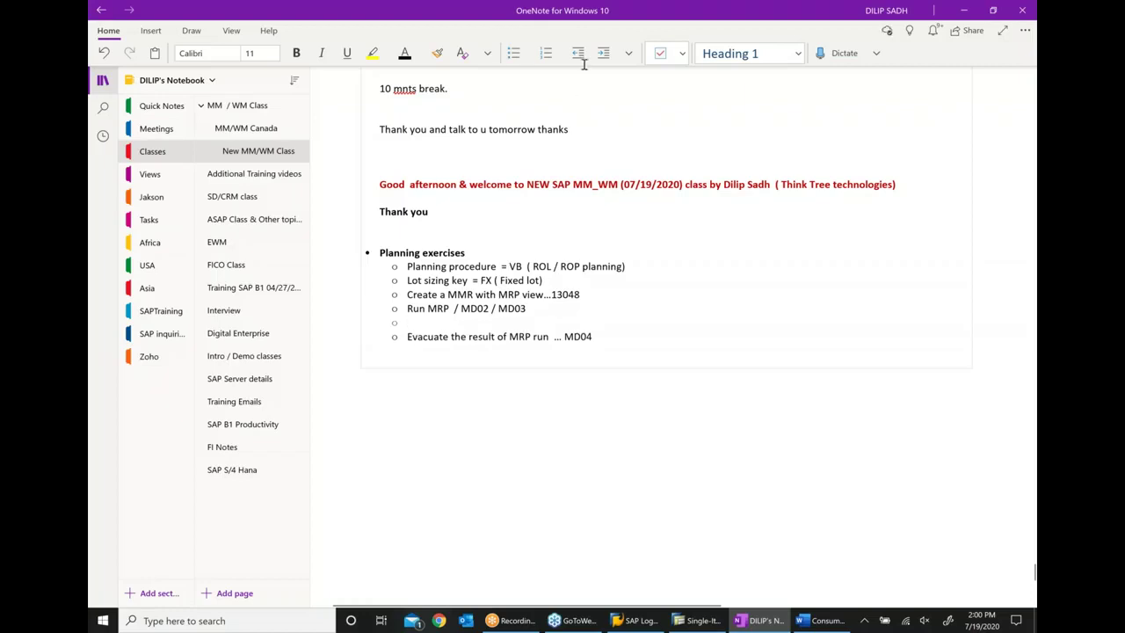
left_click(604, 56)
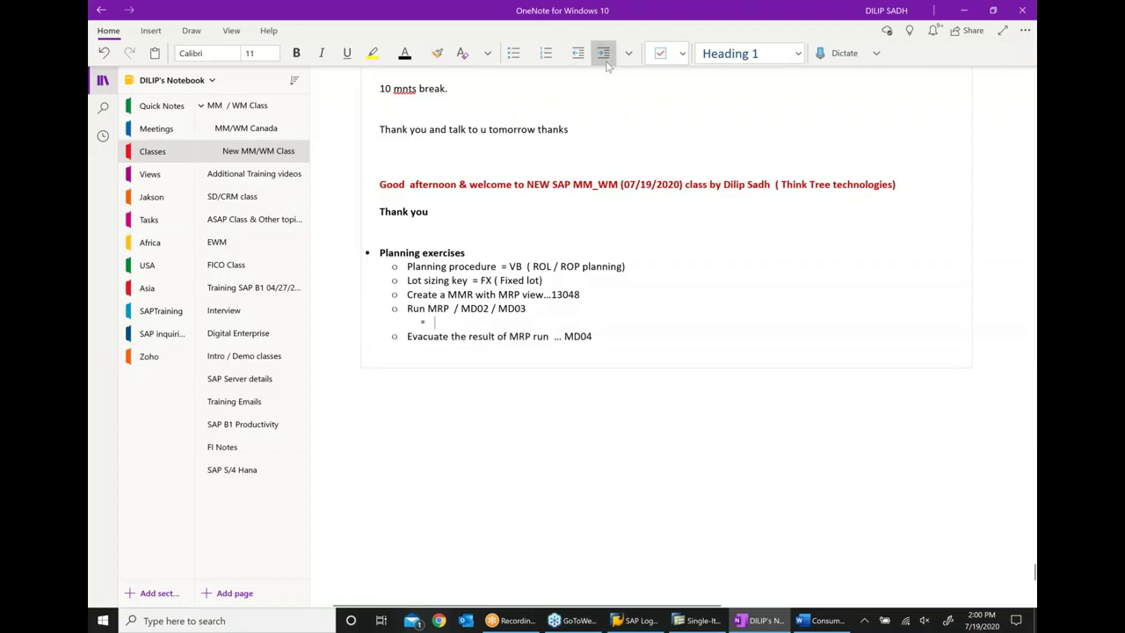
type("Create Pur")
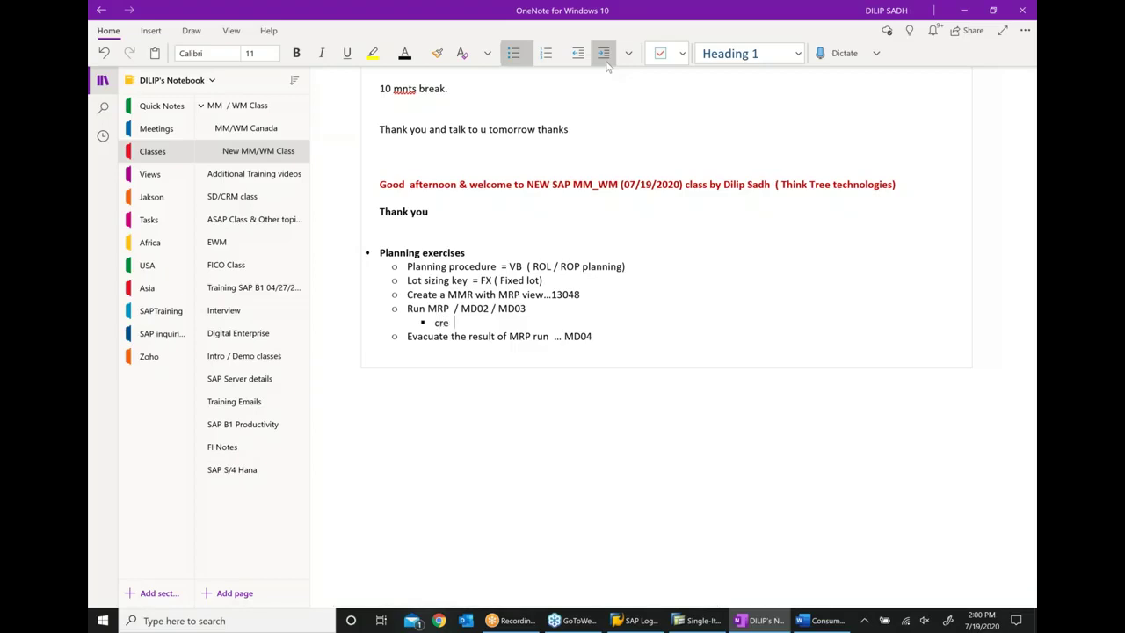
type("chse requs")
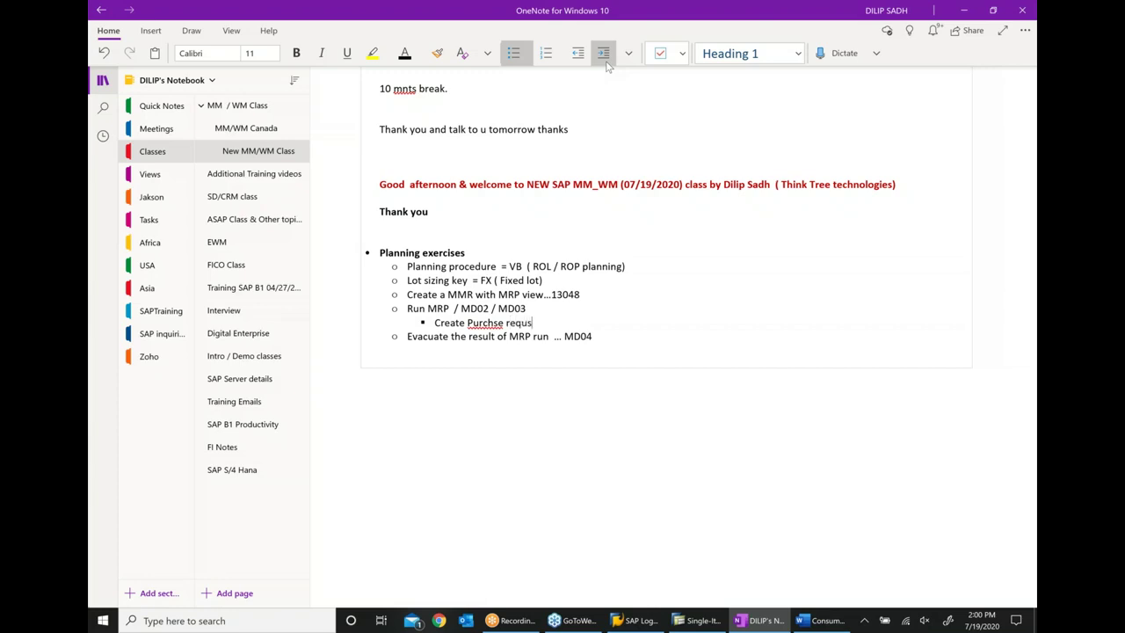
type("iition")
right_click(477, 327)
left_click(747, 335)
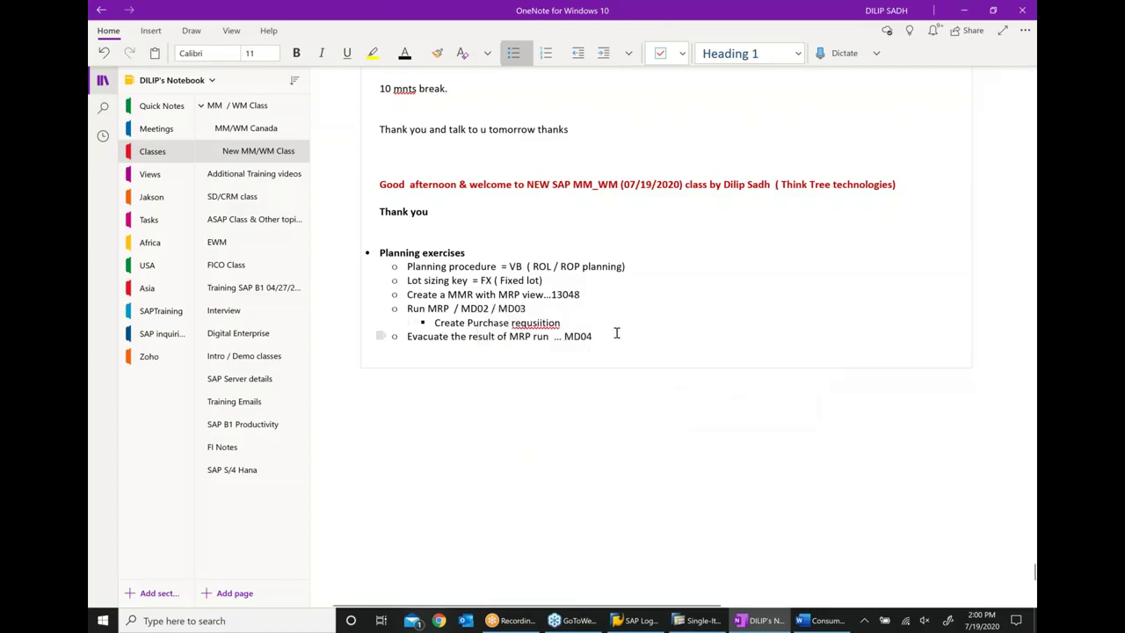
right_click(534, 325)
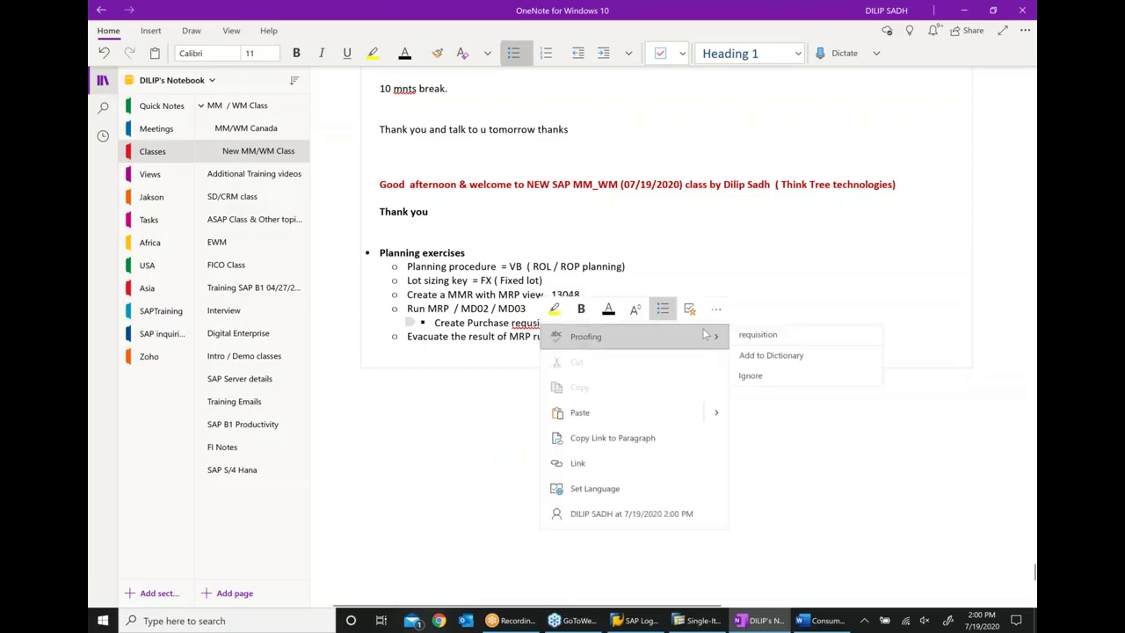
left_click(757, 334)
Step: Add a second sub-bullet "Create Planned order" below "Create Purchase requisition"
left_click(597, 326)
key("Return")
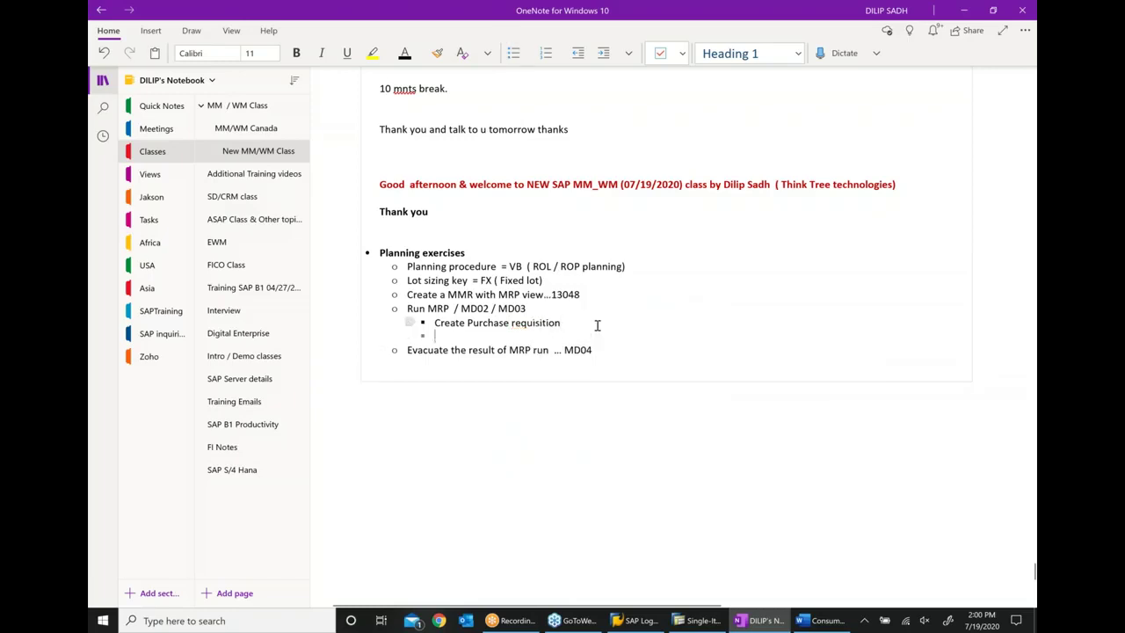
type("Crea")
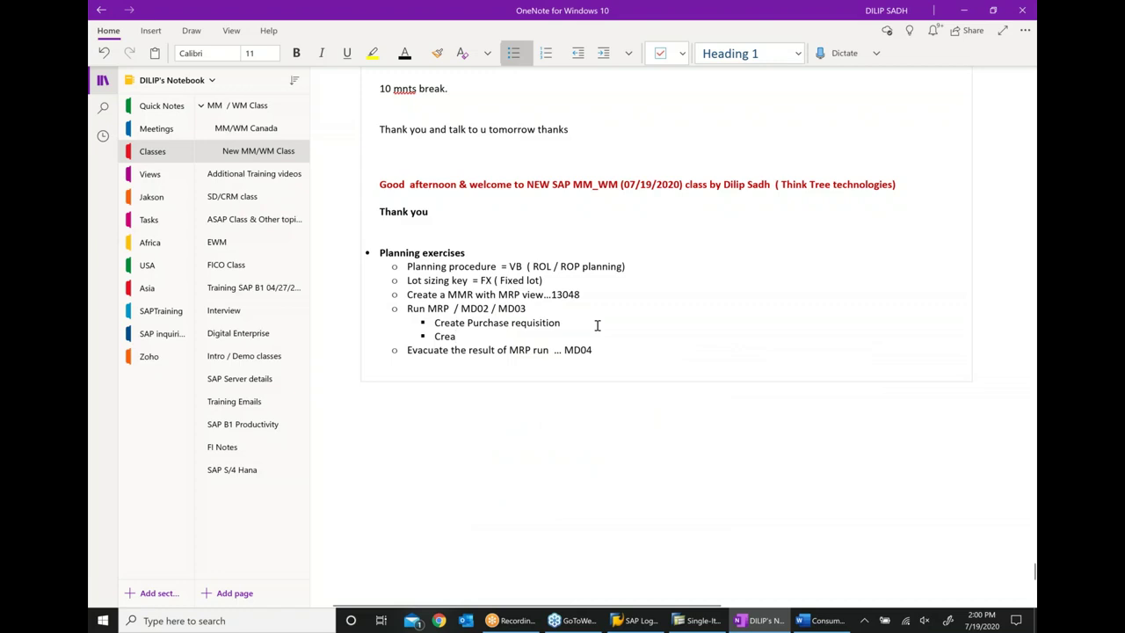
type("te Plann")
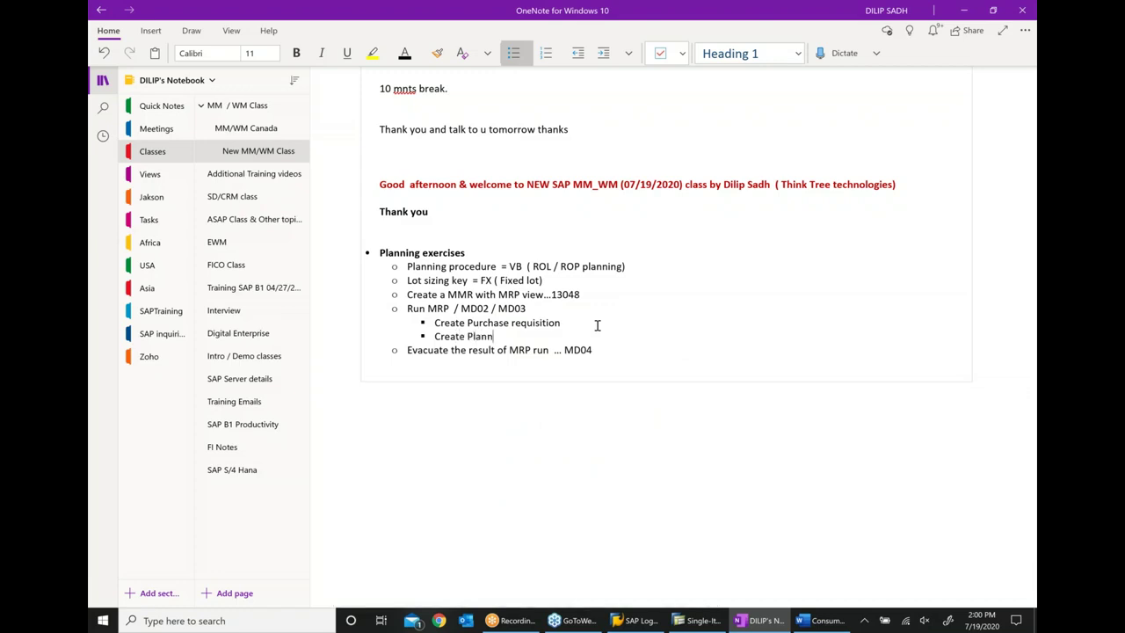
type("ed order")
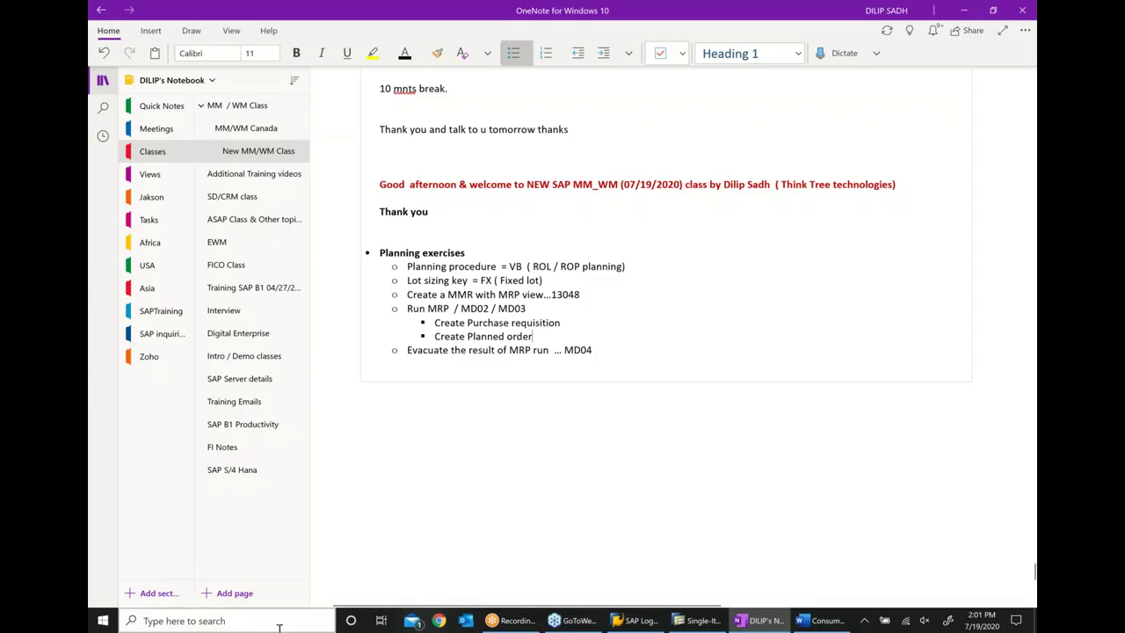
Step: Append "( document which can be converted to create Purchase requisition or Production order in case of Make or Buy decision." to the "Create Planned order" sub-bullet
left_click(656, 358)
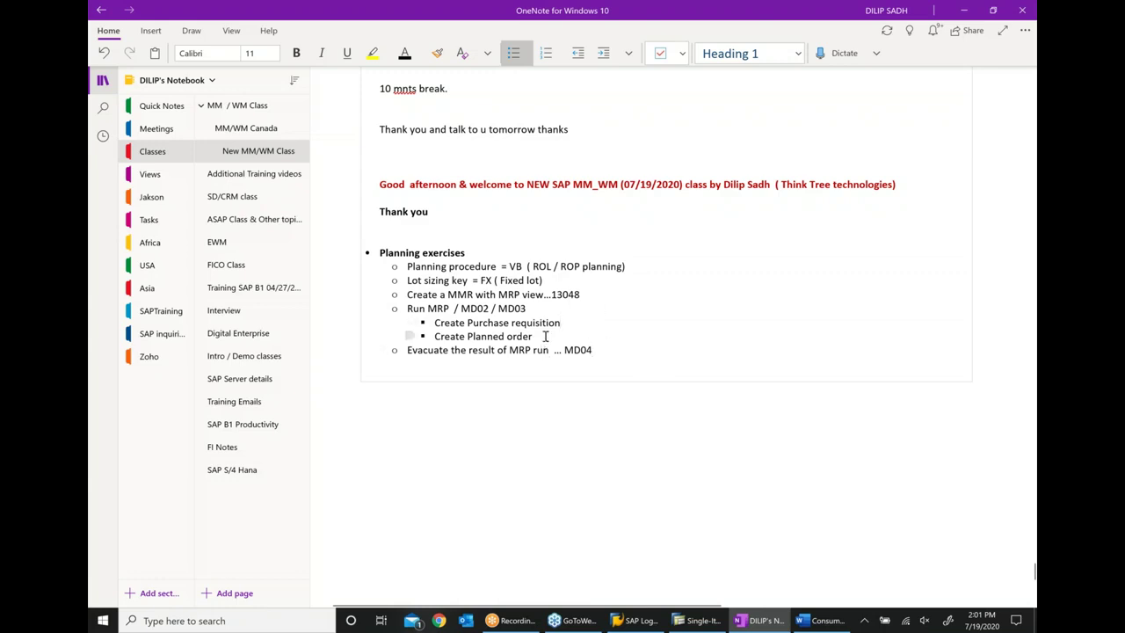
type("( document which can ")
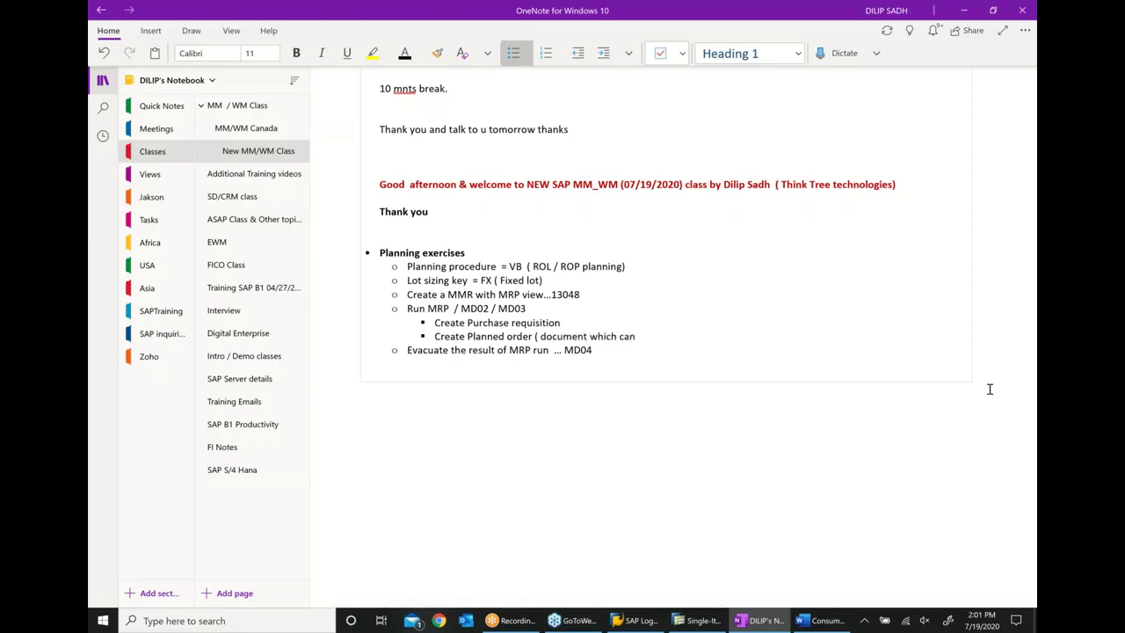
type("be converted to create P")
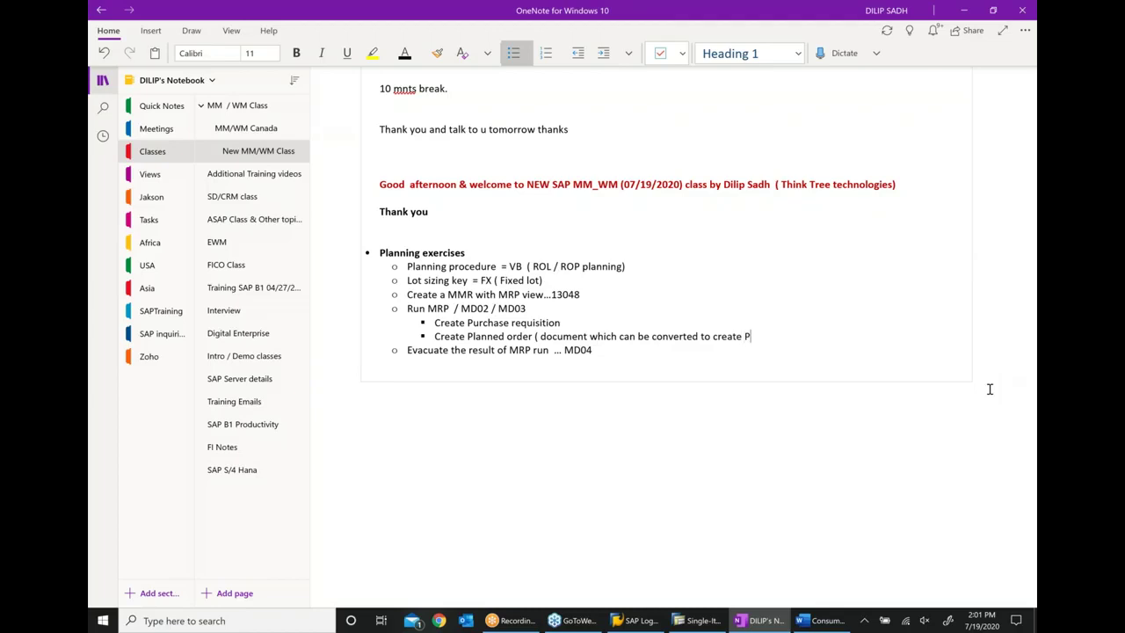
type("urchase requisition or P")
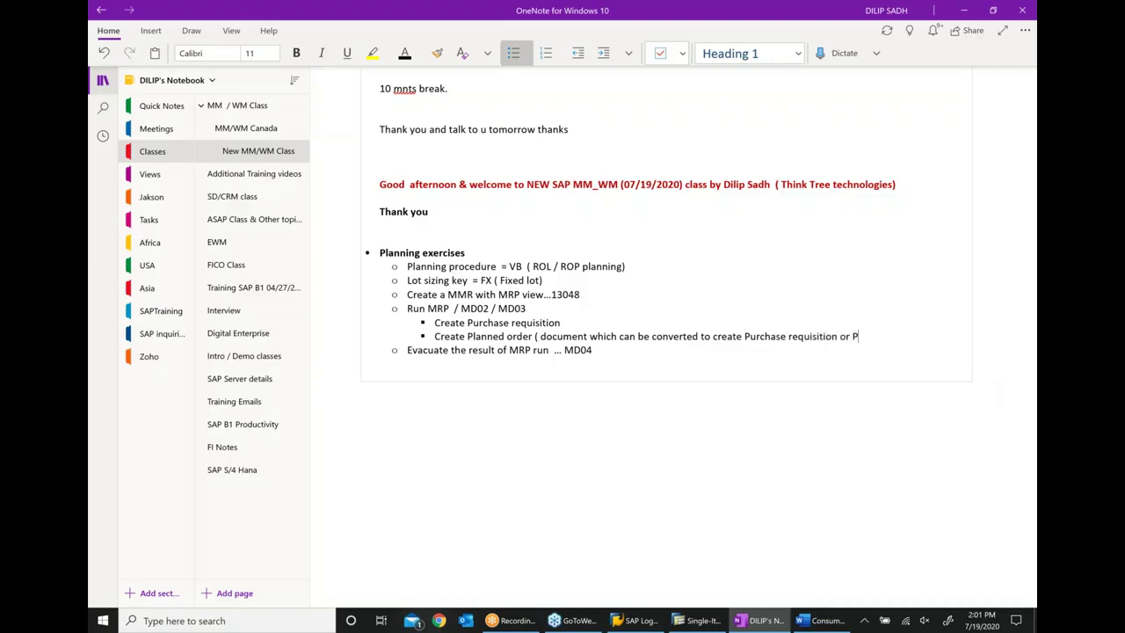
type("roduction order in case of Make ot")
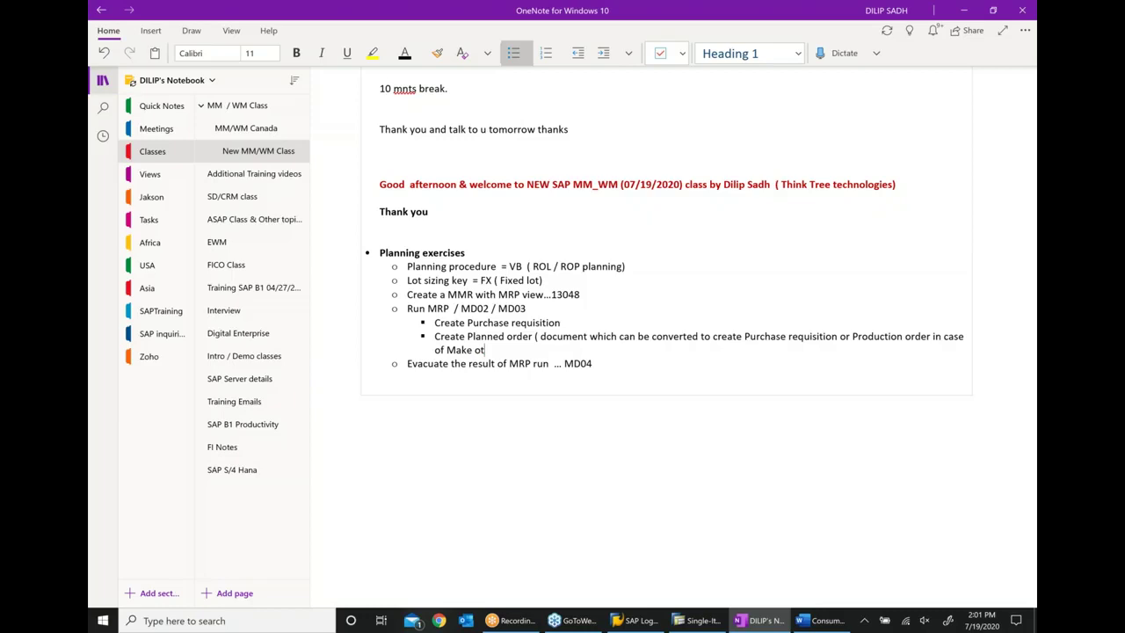
key("BackSpace")
type("r BYU")
key("BackSpace")
key("BackSpace")
type("ue")
key("BackSpace")
type("y decision.")
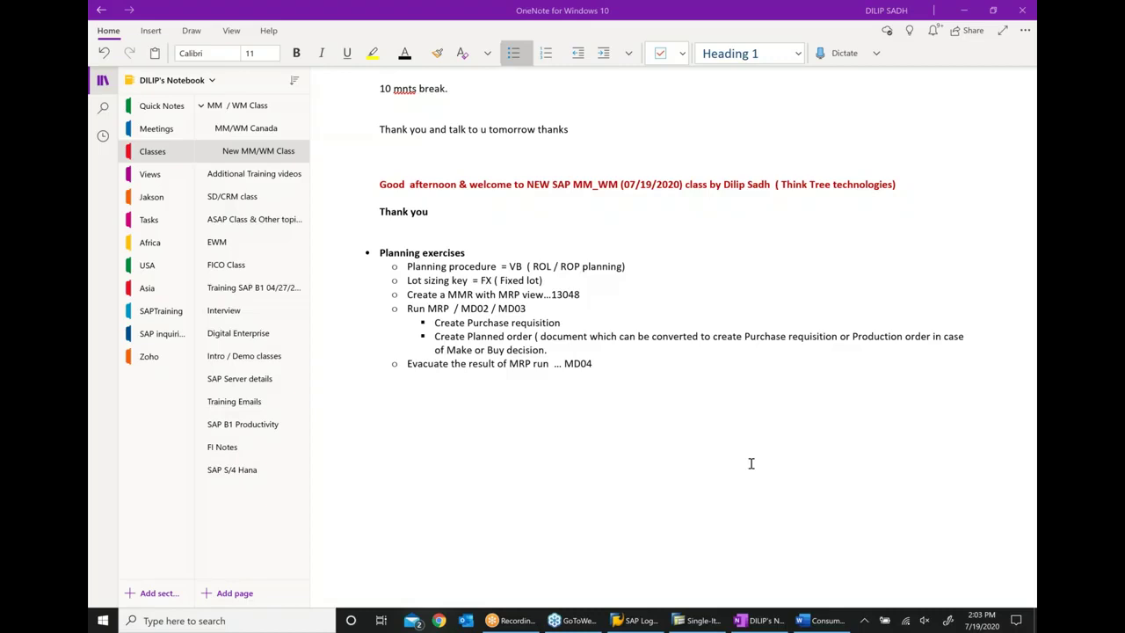
Step: Add the unbulleted line "Call dropped and I am dailing back" below the planning exercises list, separated by a blank line
scroll(752, 463, "right", 4)
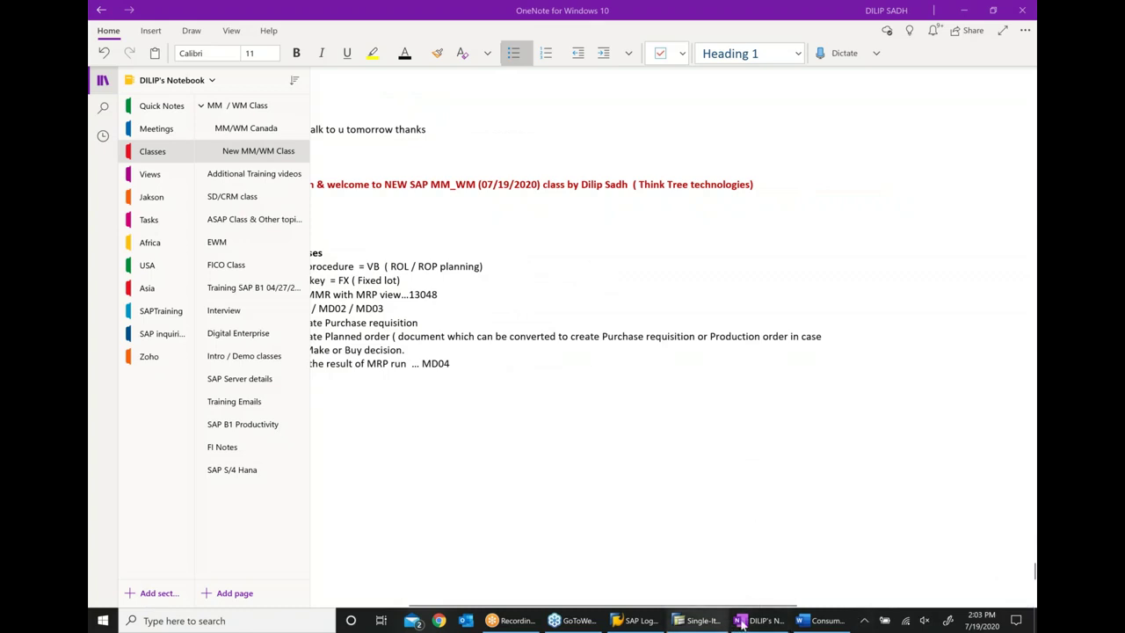
mouse_move(777, 624)
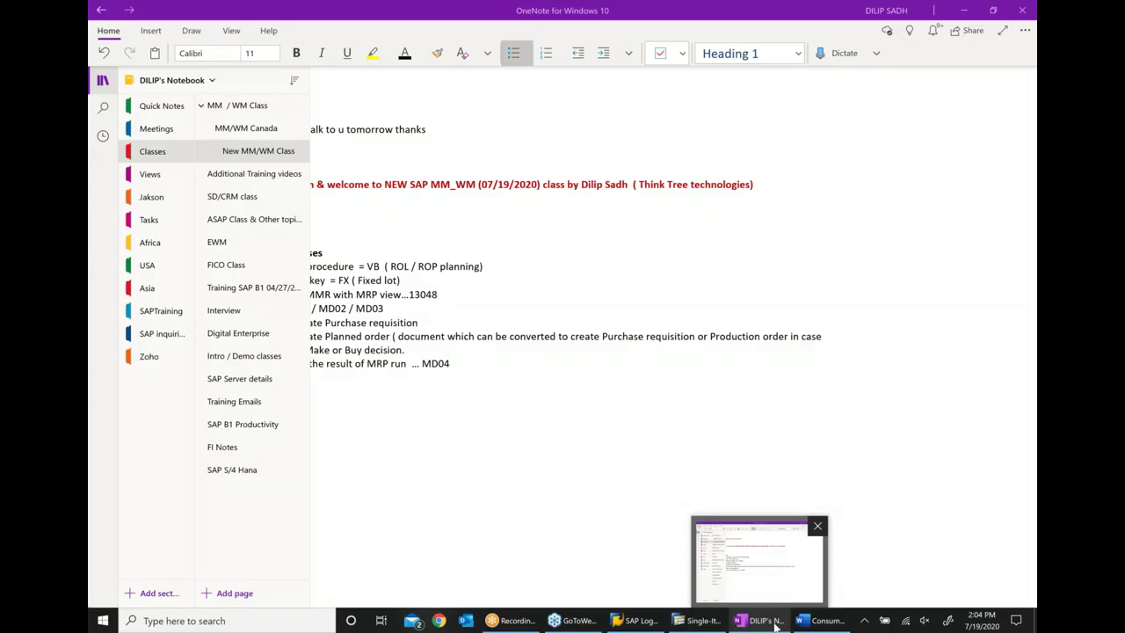
left_click(570, 501)
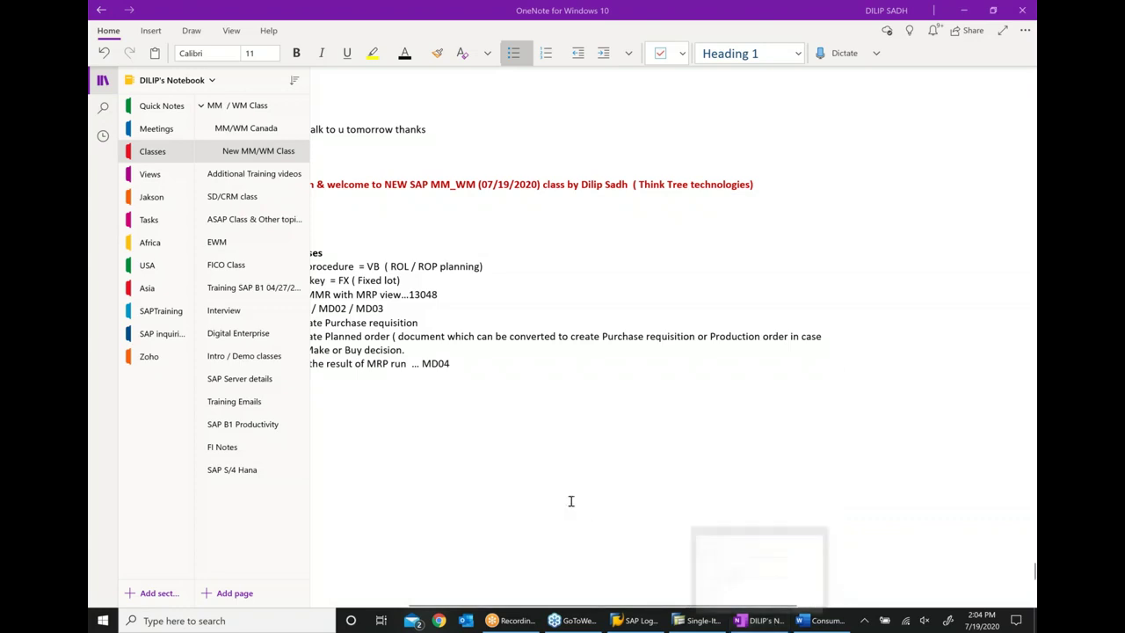
left_click_drag(589, 606, 517, 605)
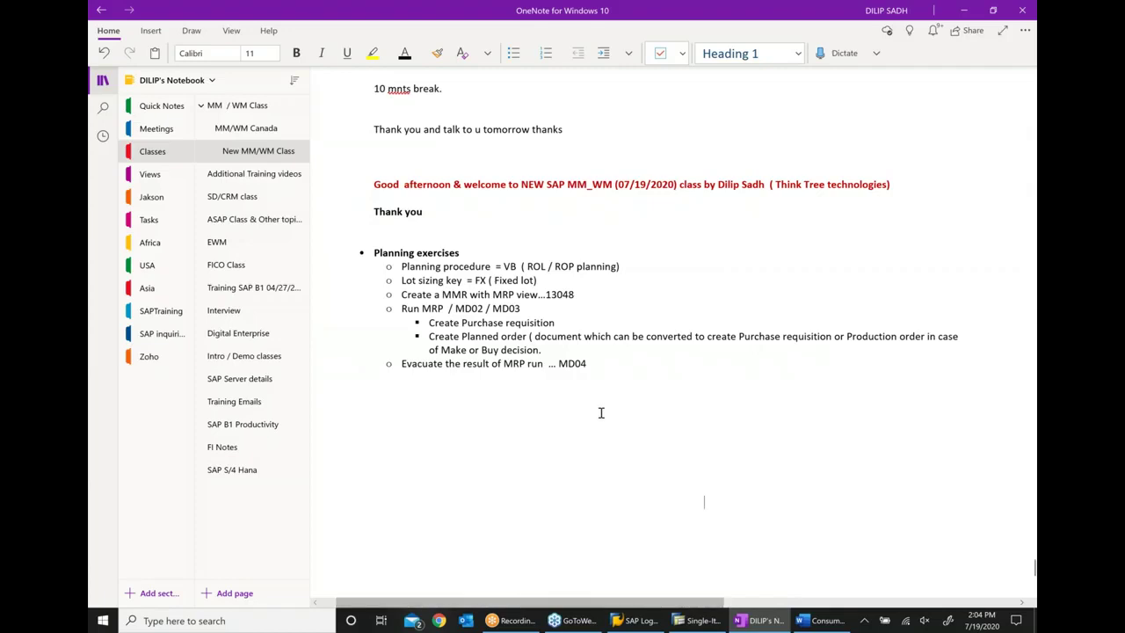
left_click(612, 367)
key("Return")
key("Return")
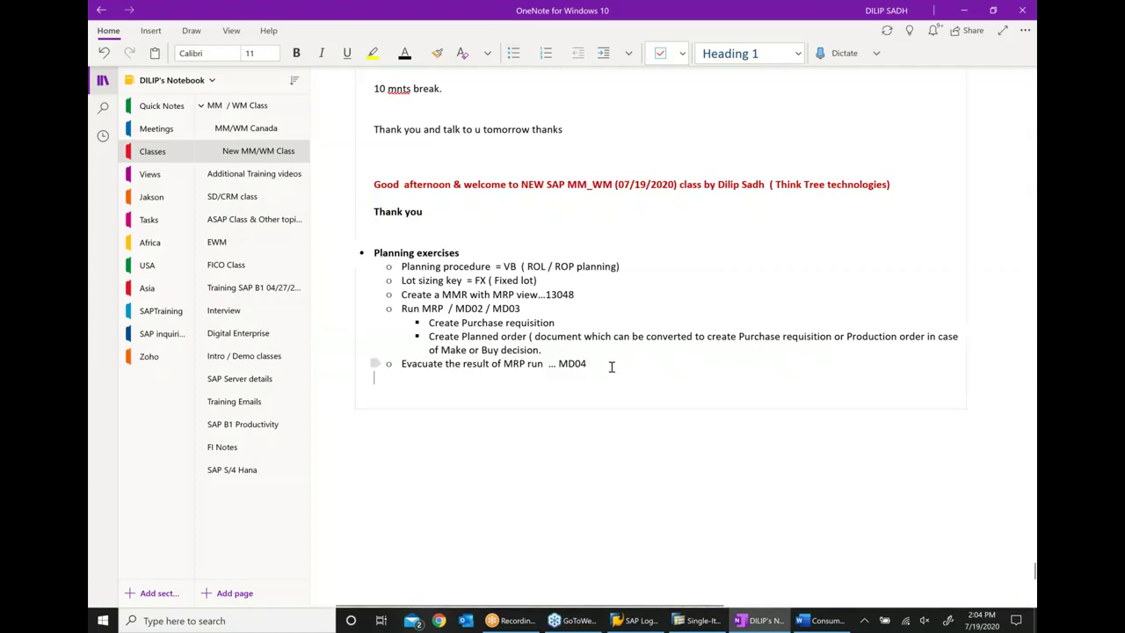
type("Call d")
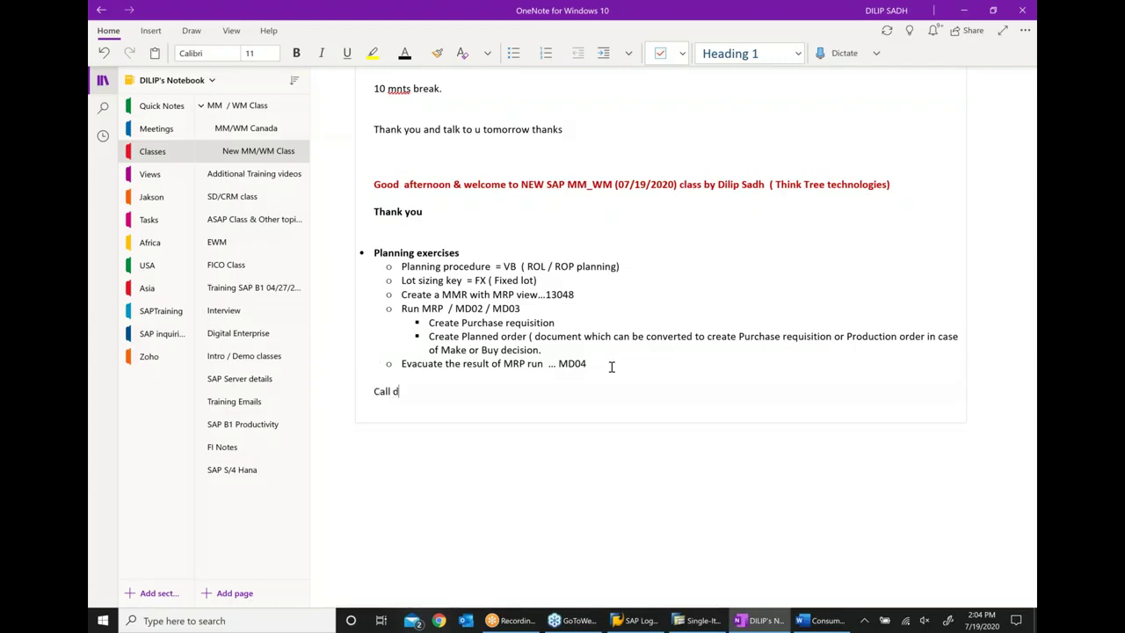
type("ropped and I am dailing back")
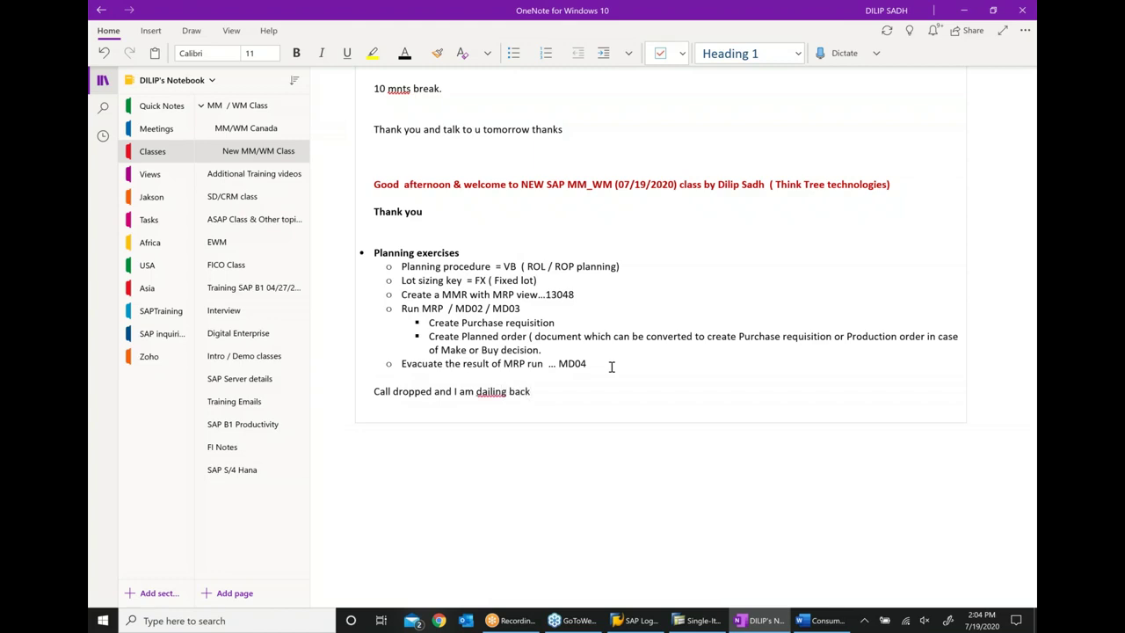
left_click(966, 10)
left_click(976, 9)
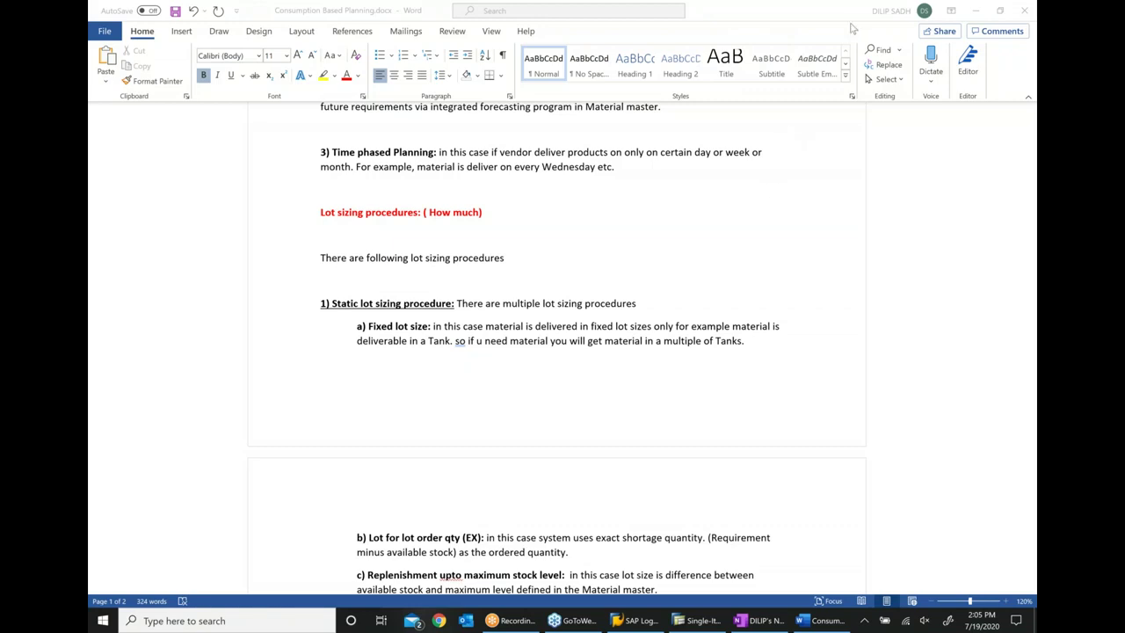
left_click(976, 11)
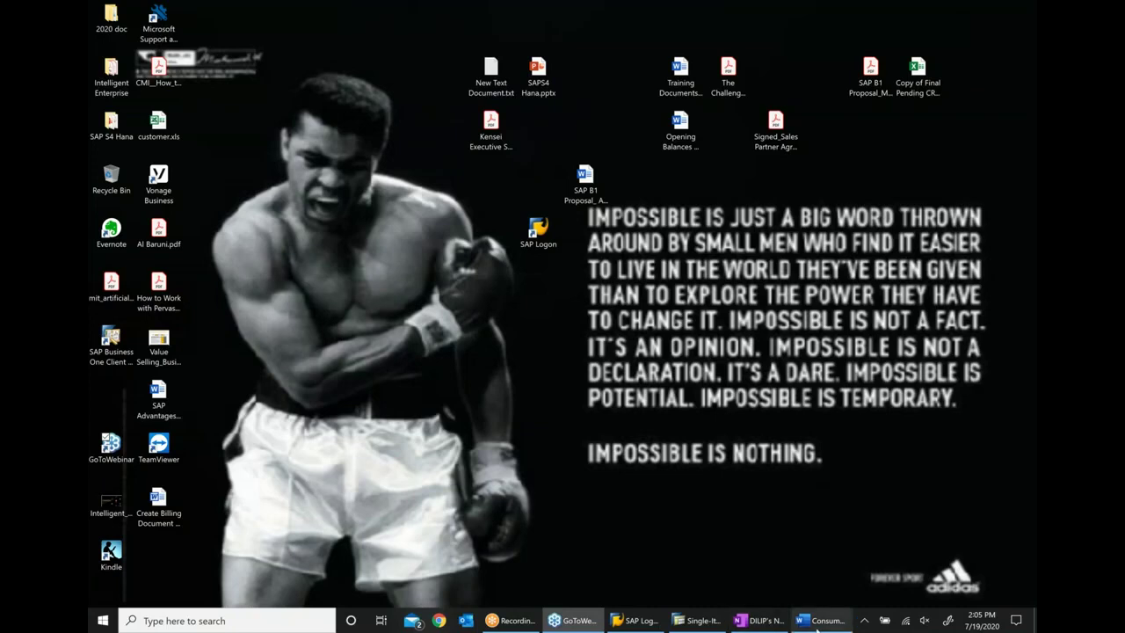
Step: Switch to the OneNote notes and make "Purchase requisition" and "Planned order" bold in the two Run MRP sub-bullets
left_click(765, 622)
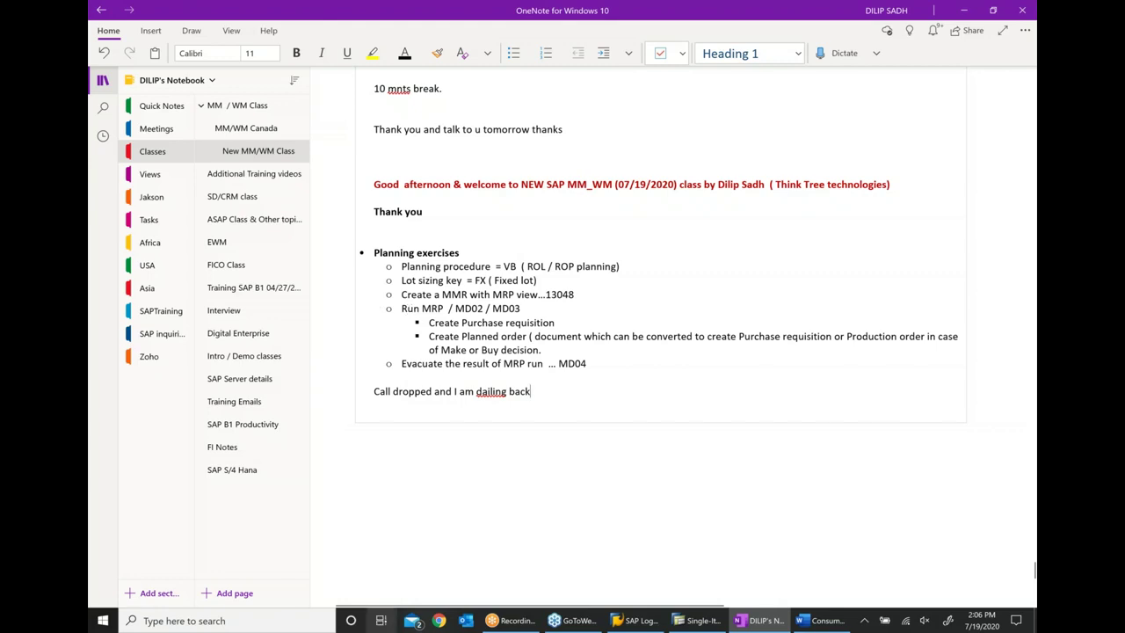
left_click_drag(462, 323, 563, 319)
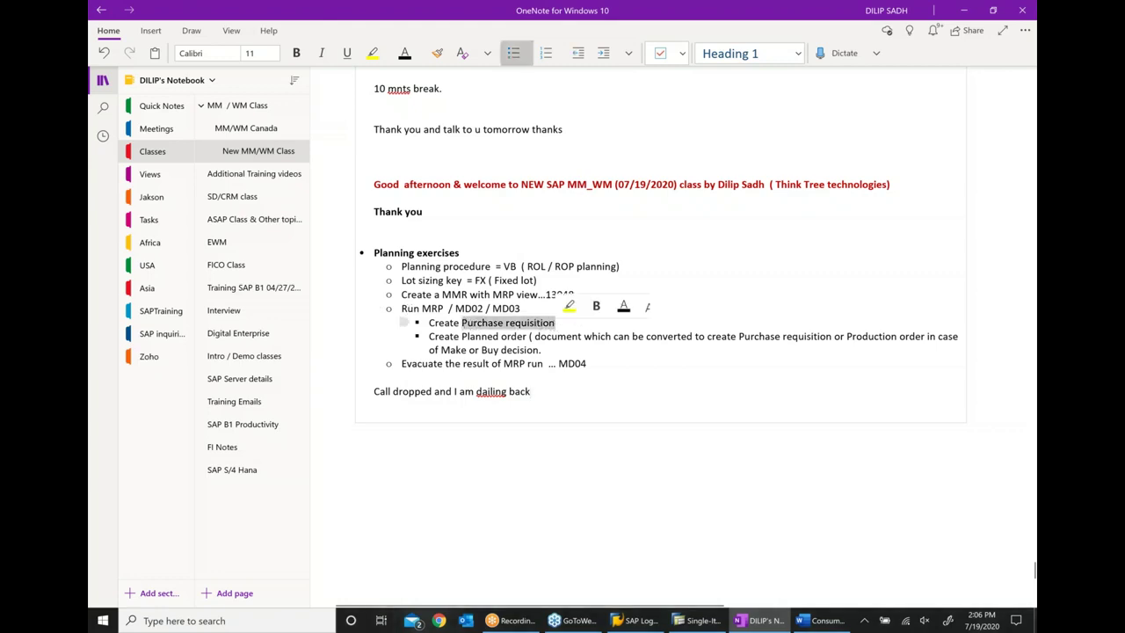
left_click(596, 306)
left_click_drag(462, 336, 529, 335)
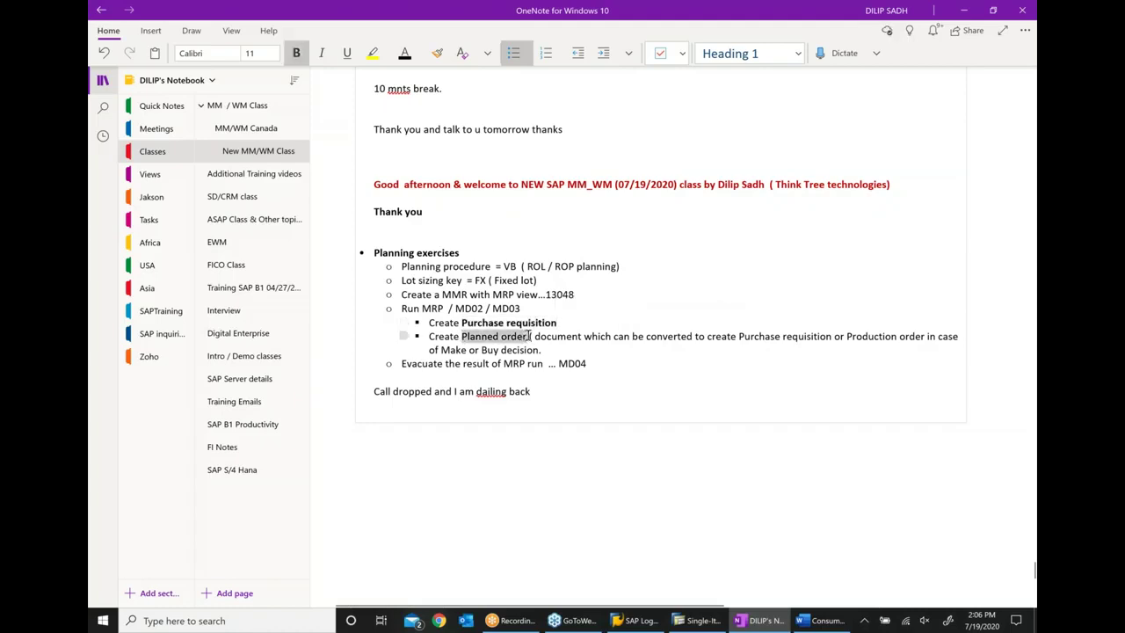
left_click(567, 317)
left_click(621, 390)
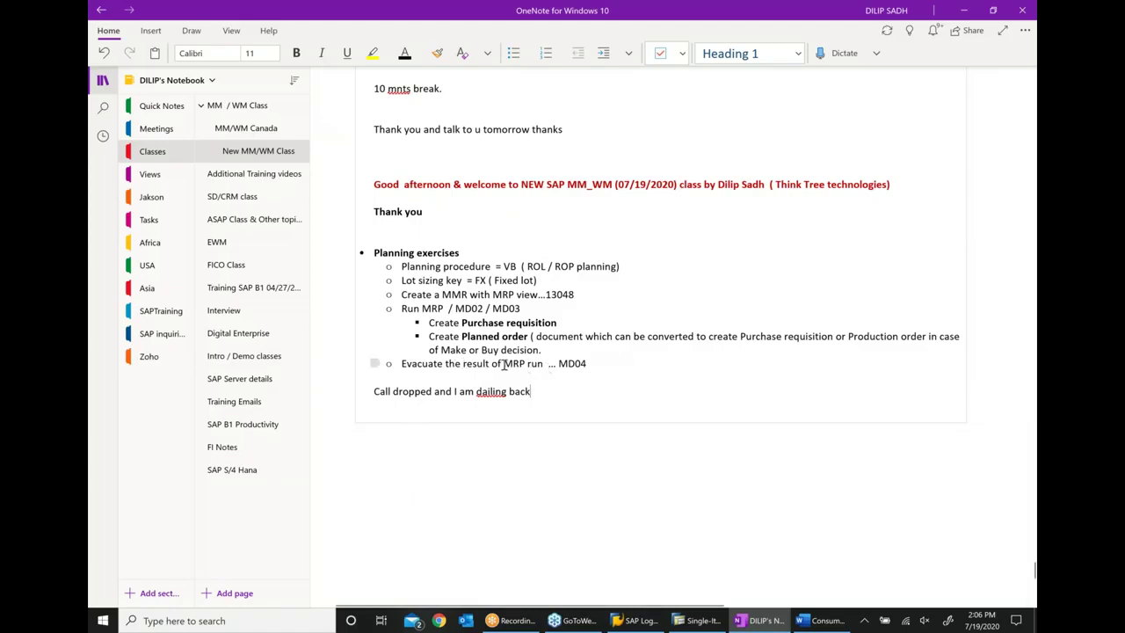
Step: Switch to SAP and restart single-item, single-level MRP (MD03) for material 13048, entering plant 1000
left_click(699, 620)
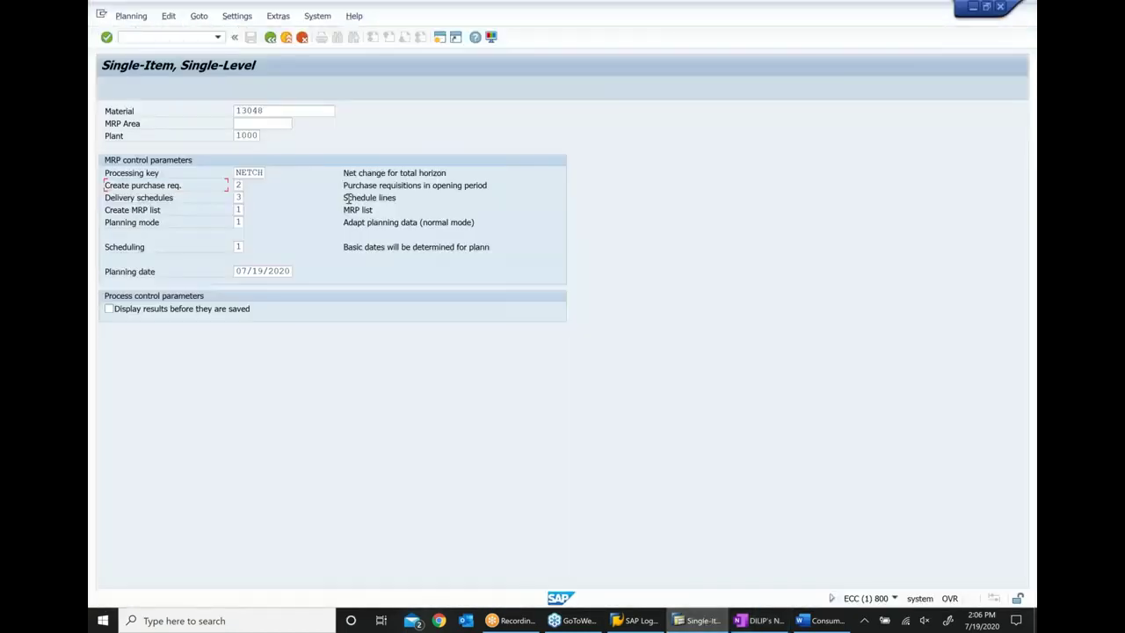
left_click(270, 37)
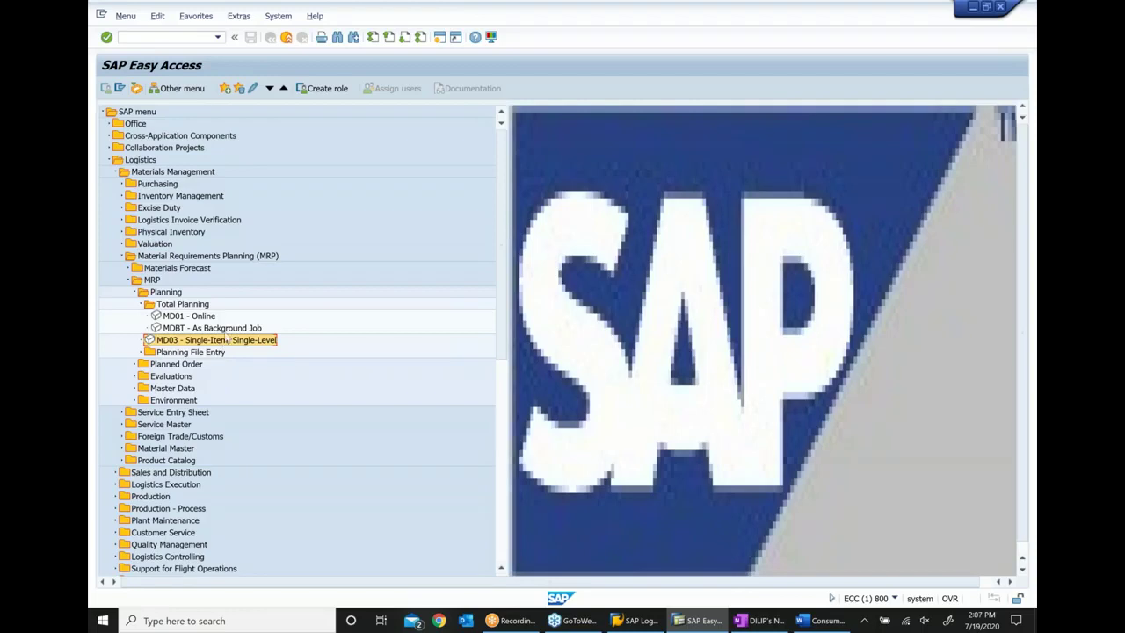
double_click(227, 340)
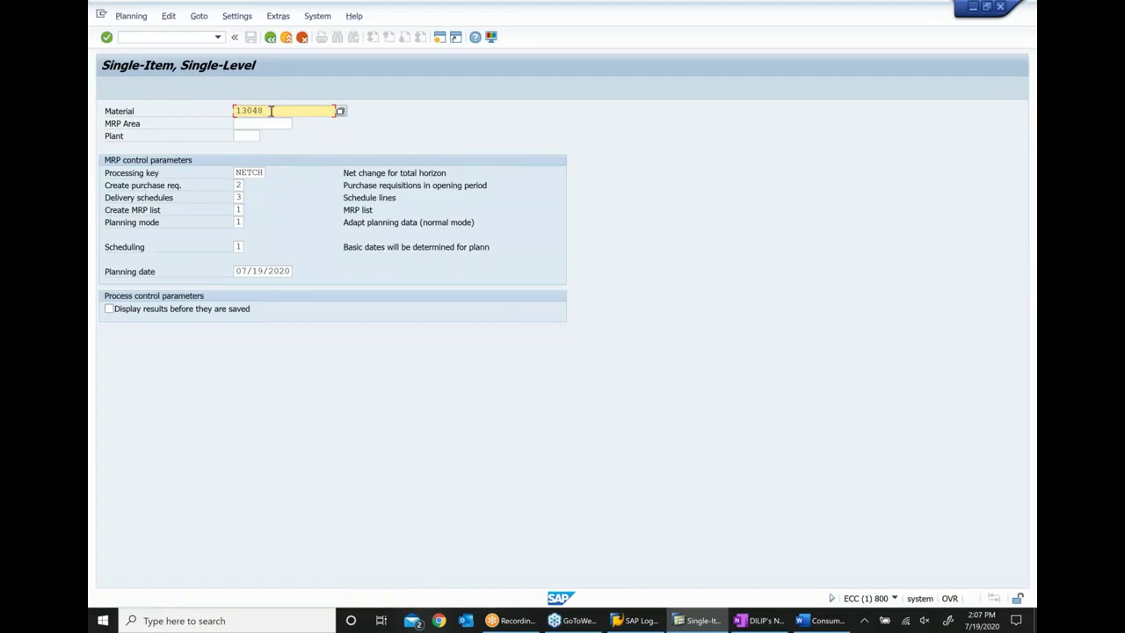
left_click(247, 135)
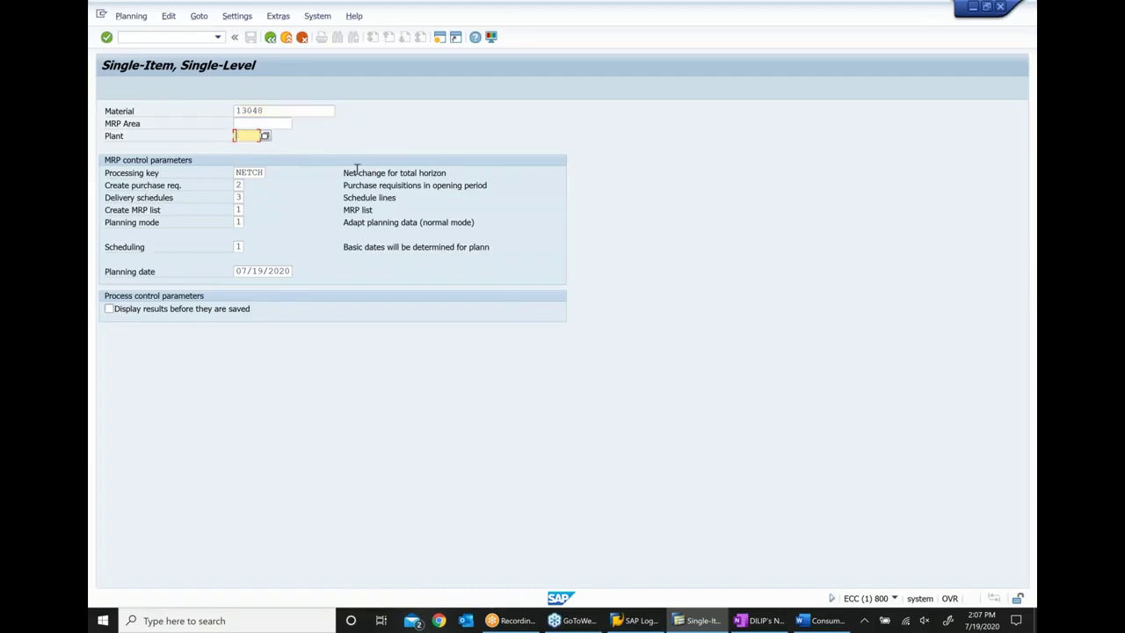
type("1000")
Step: Set the Create purchase req. indicator to 1 (Purchase requisitions) and carry out the MRP run for material 13048
left_click(213, 189)
left_click(238, 187)
type("2")
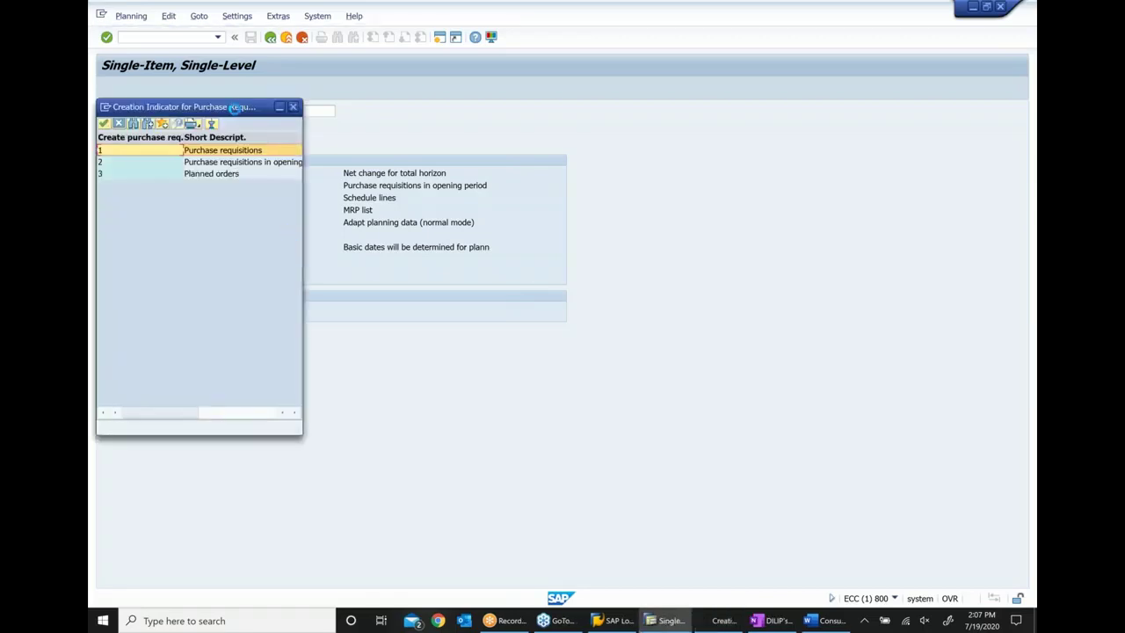
left_click_drag(258, 98, 657, 189)
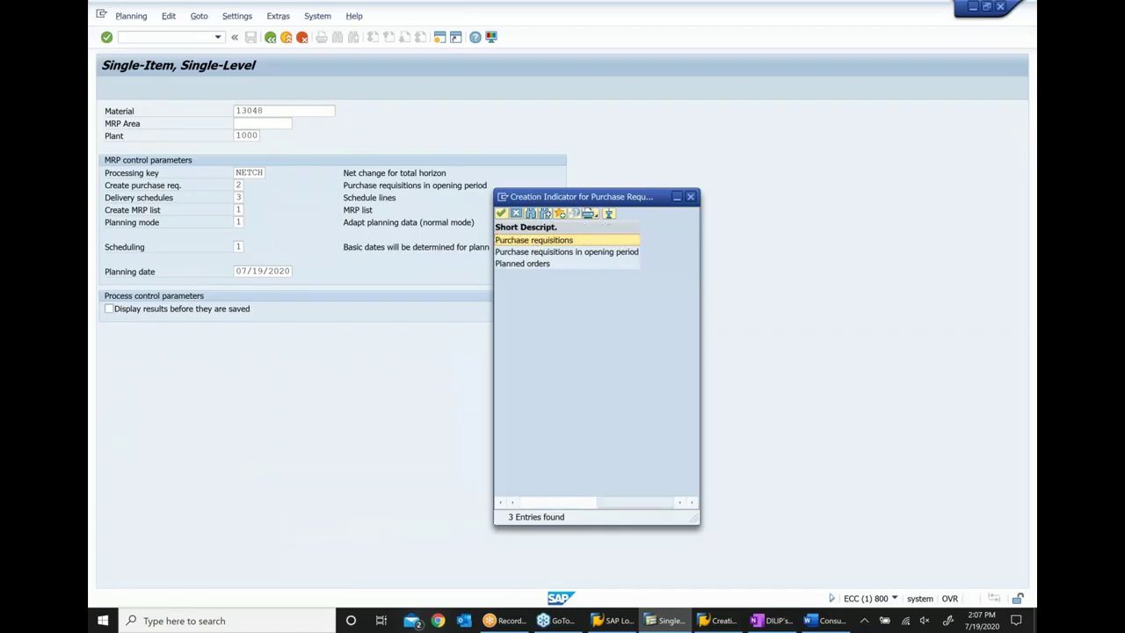
double_click(620, 243)
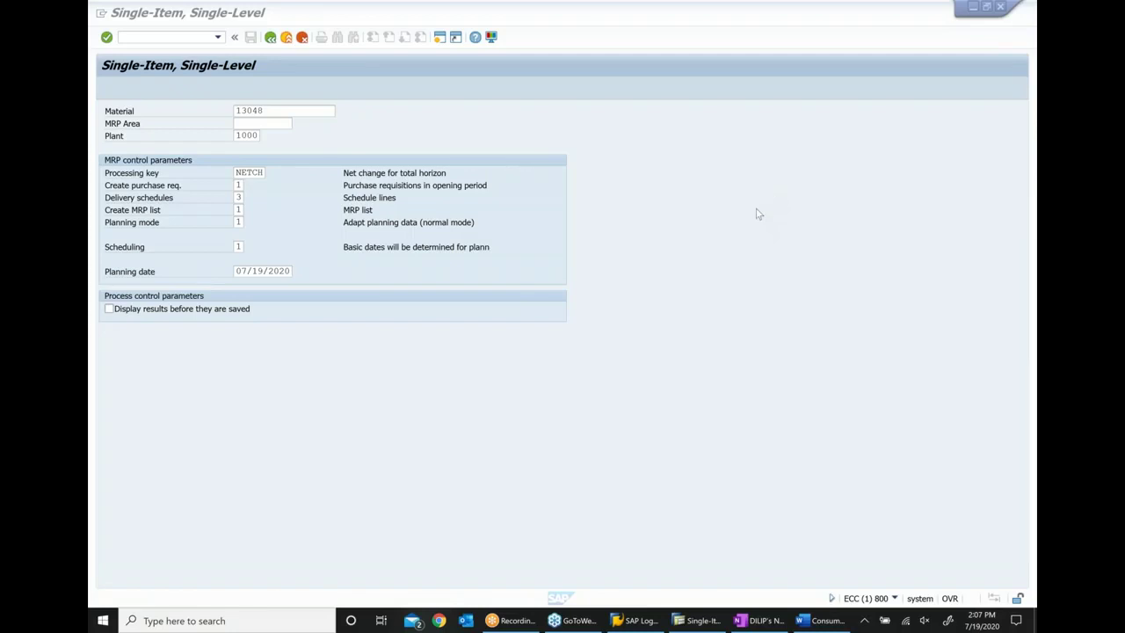
left_click(648, 368)
key("Return")
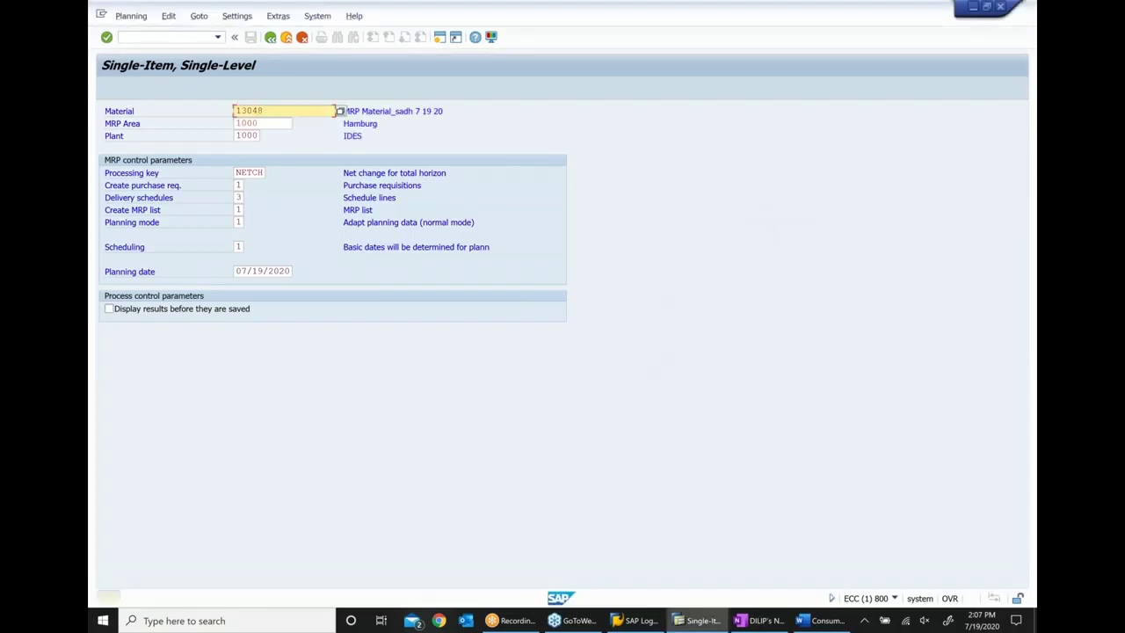
key("Return")
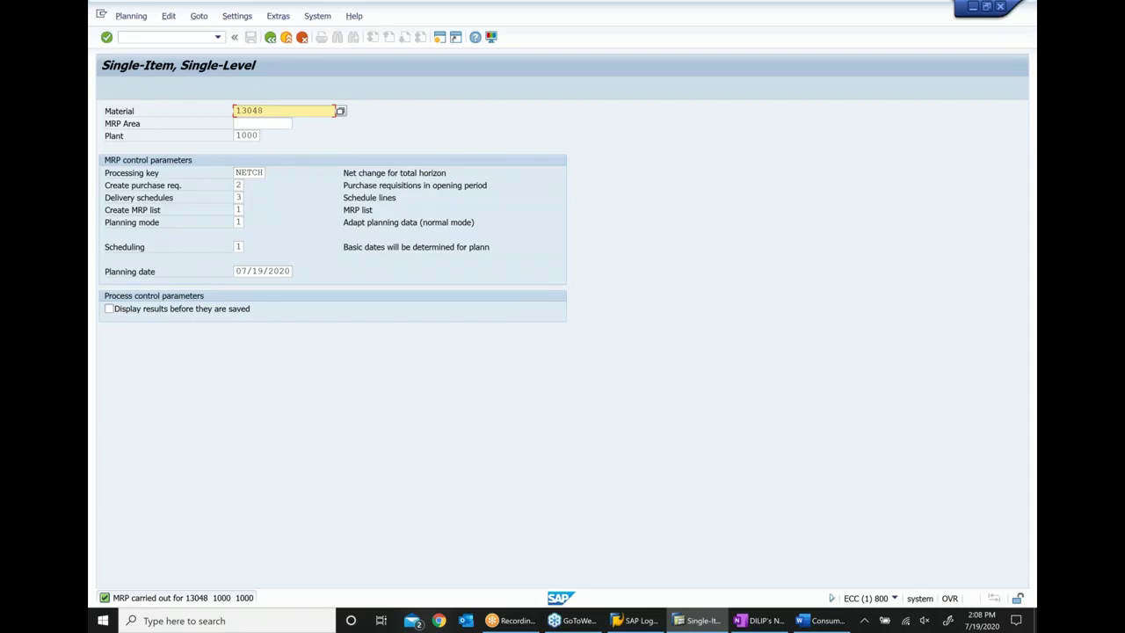
Step: Leave the planning run and display the stock/requirements list (MD04) for material 13048 in plant 1000
left_click(271, 42)
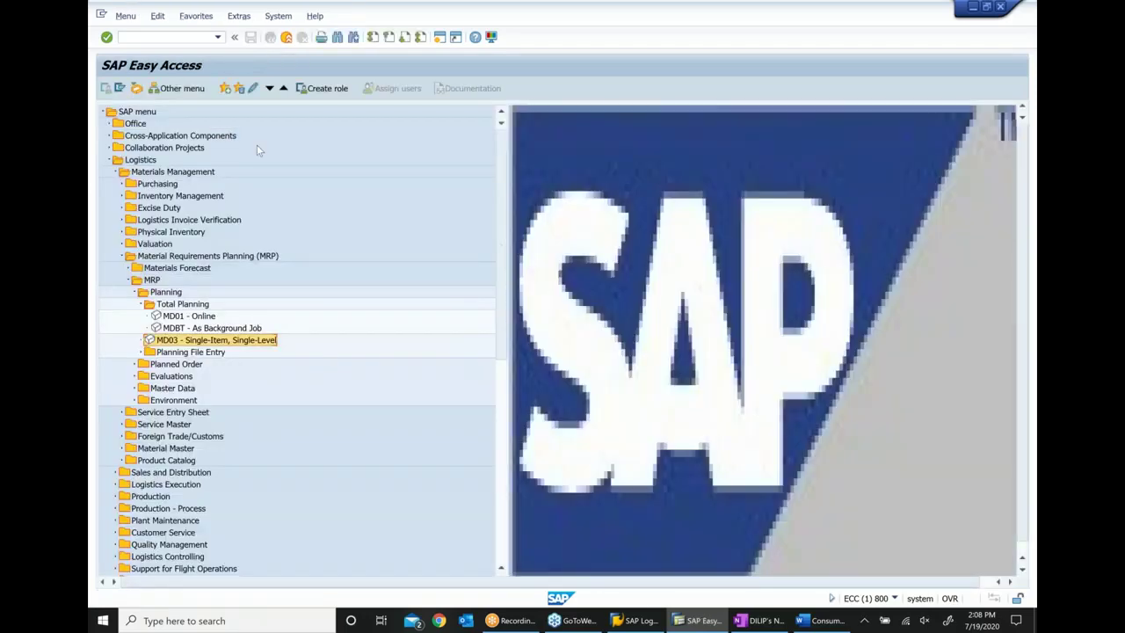
left_click(136, 377)
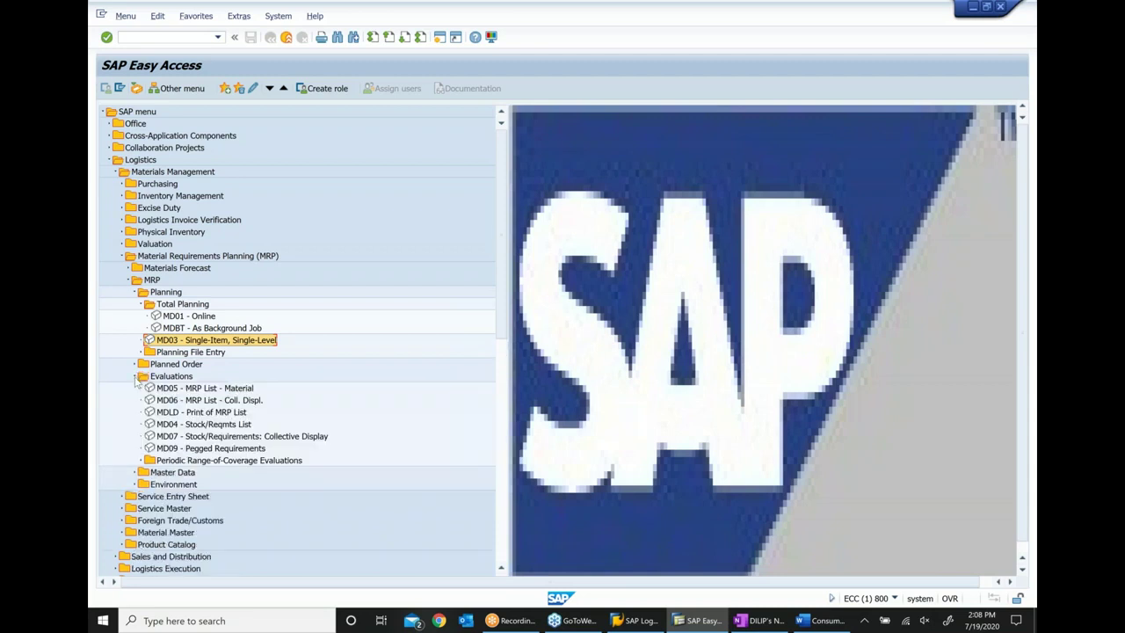
left_click(225, 426)
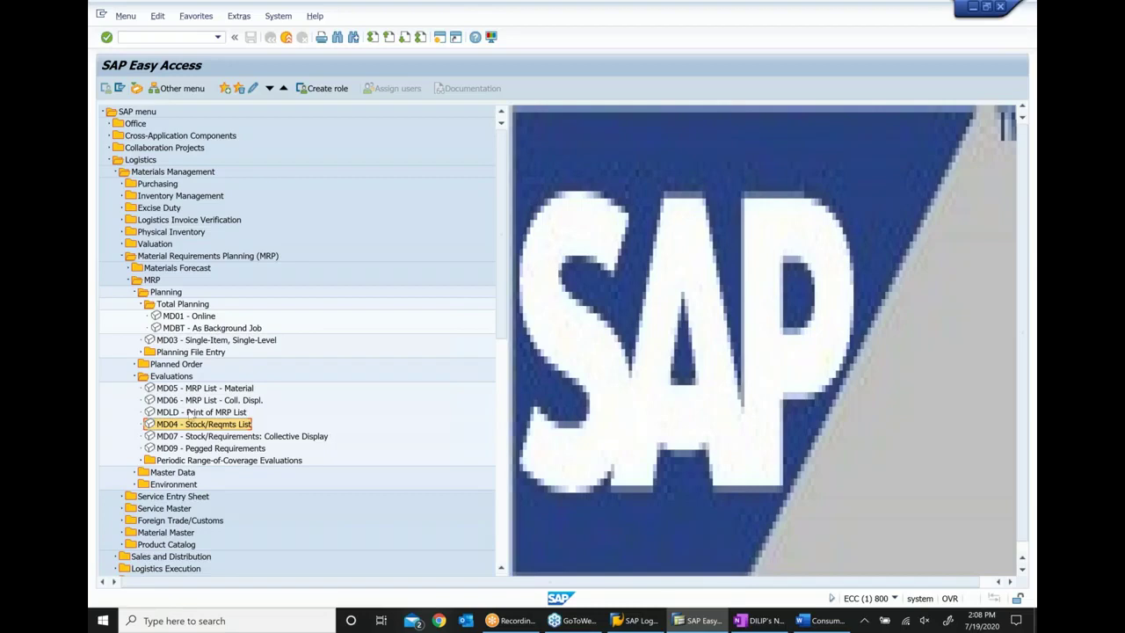
double_click(188, 427)
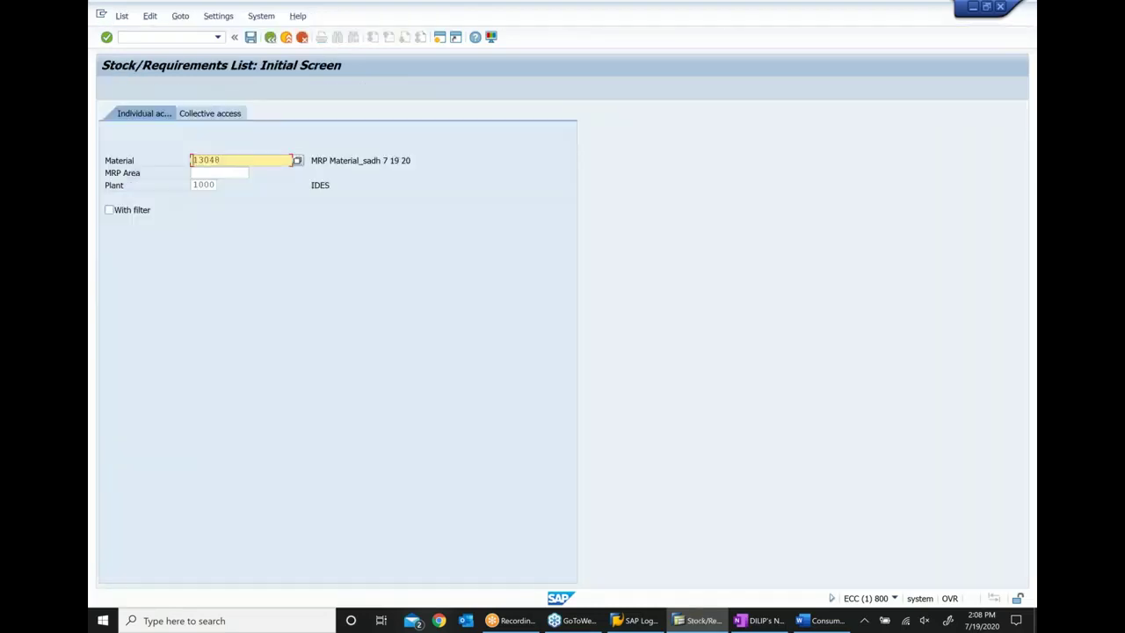
key("Return")
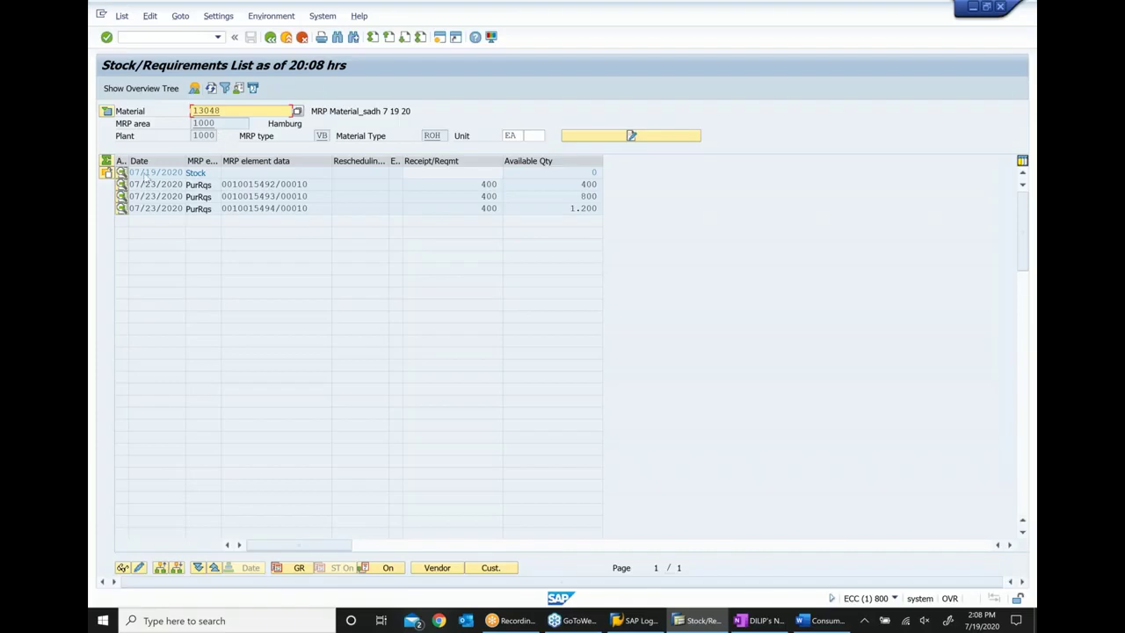
Step: Examine the purchase requisitions and their receipt quantities, including the additional data of the first requisition and its purchase order conversion option
left_click(276, 183)
left_click_drag(276, 184, 228, 207)
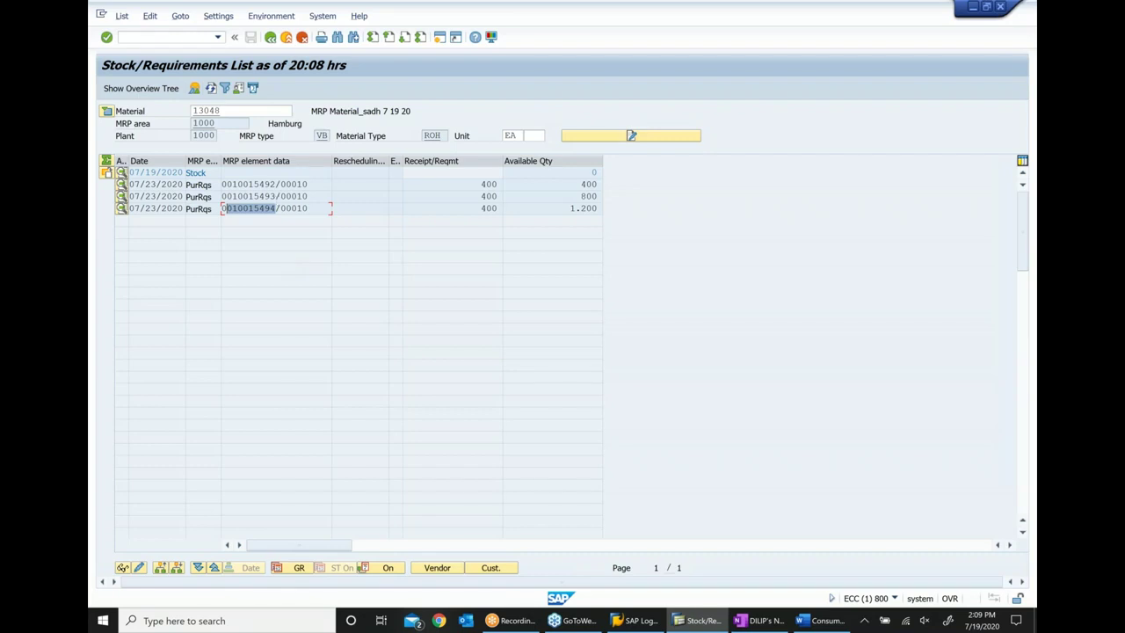
double_click(483, 183)
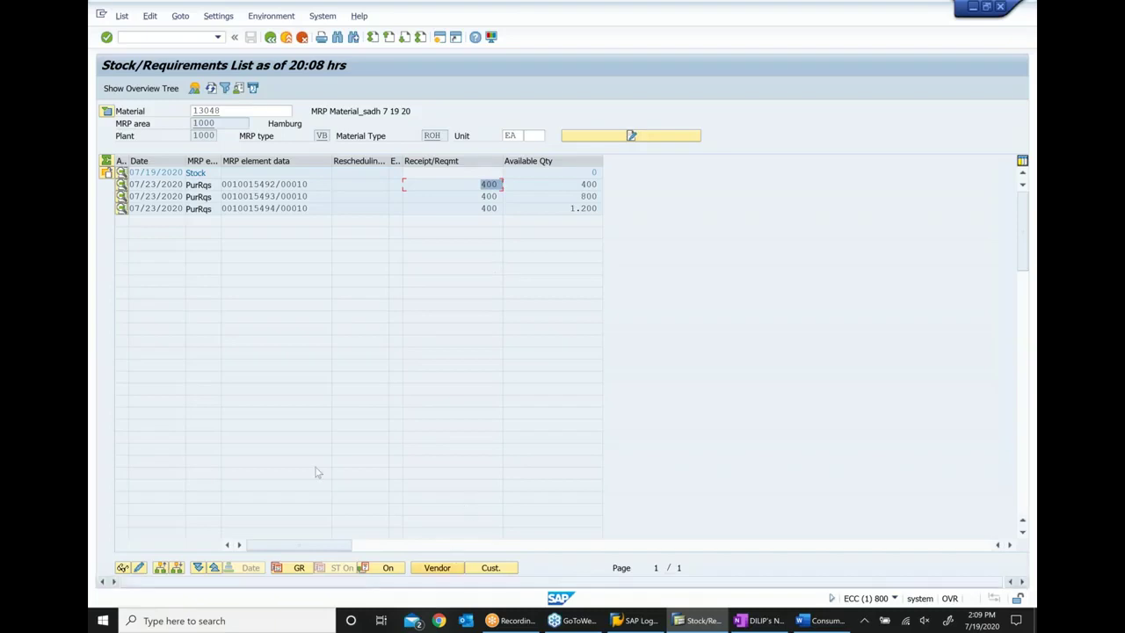
double_click(266, 186)
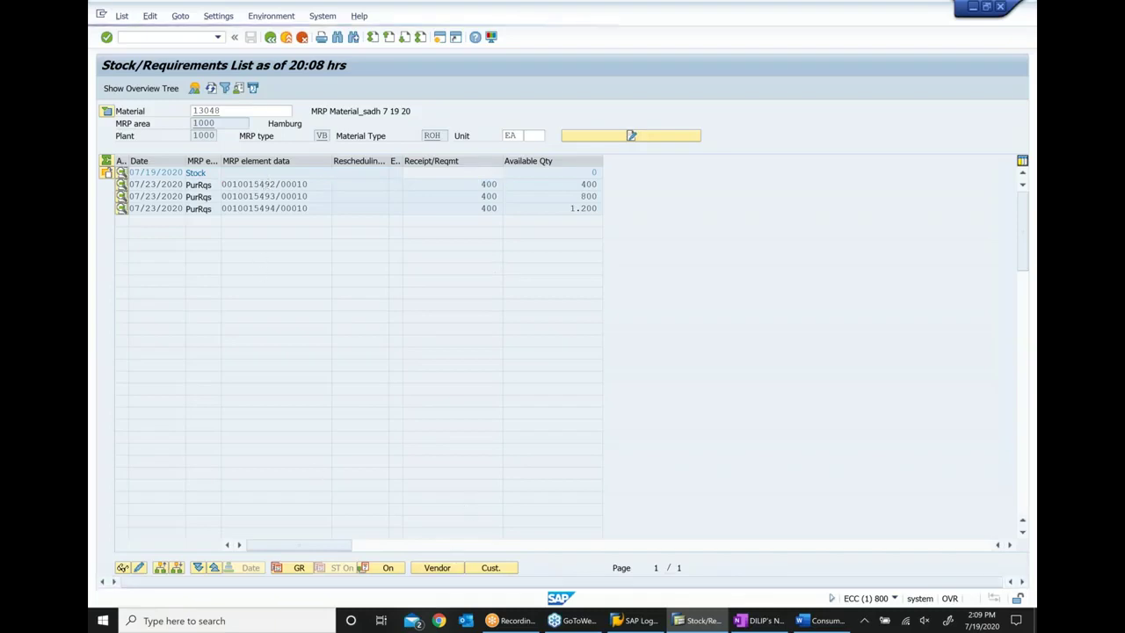
left_click_drag(281, 202, 476, 356)
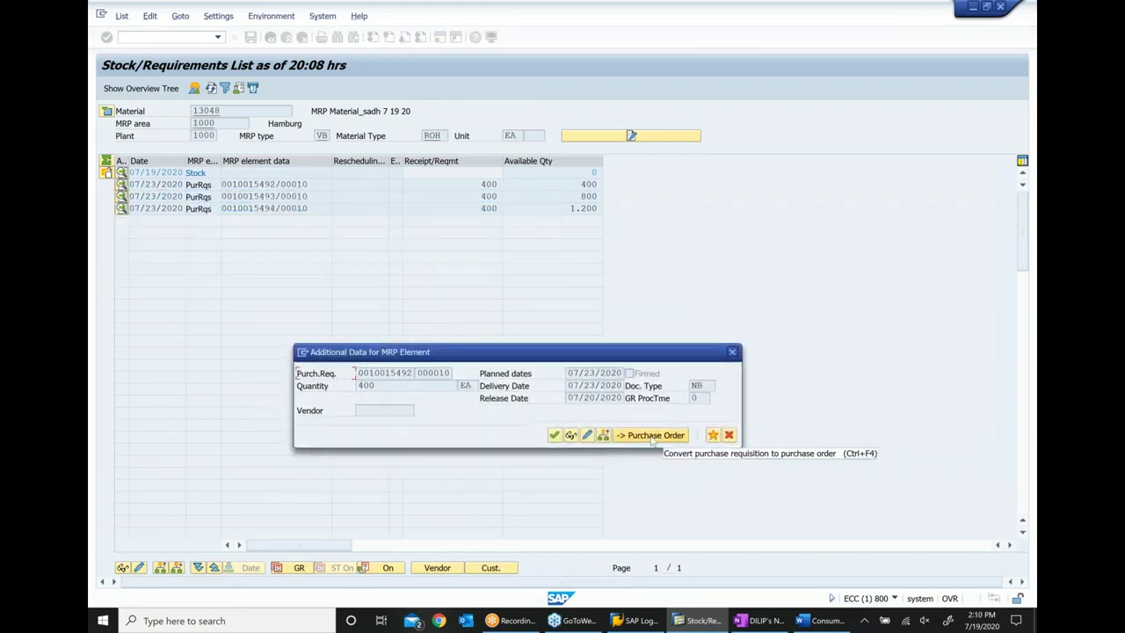
left_click(737, 361)
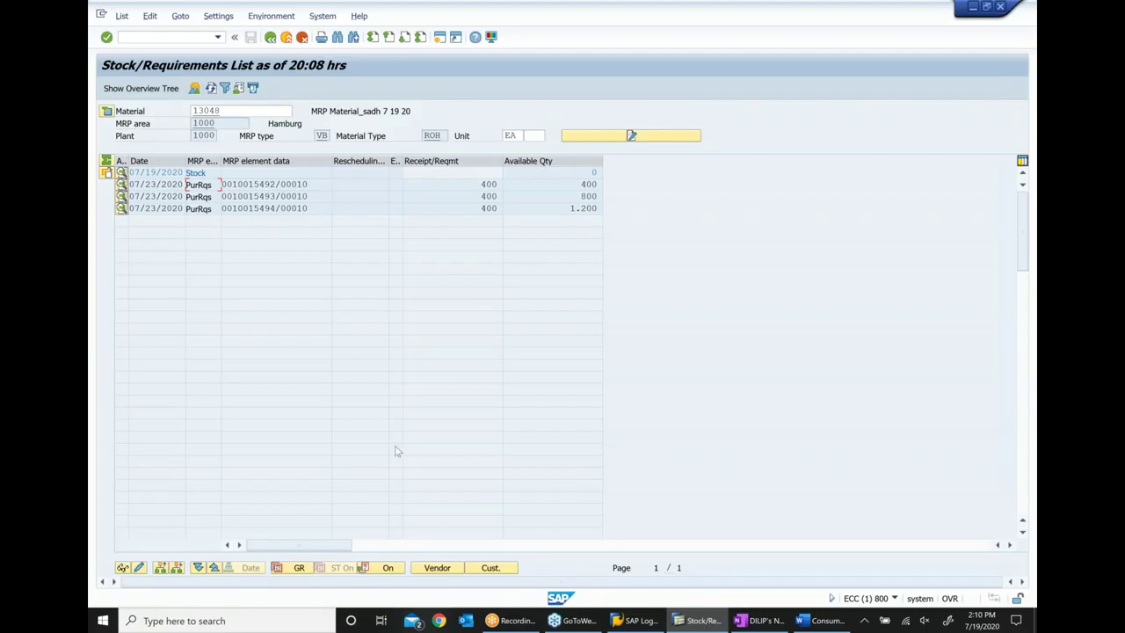
Step: Rerun single-item, single-level MRP (MD03) for material 13048 with the Create purchase req. indicator set to 3 (Planned orders)
left_click(271, 41)
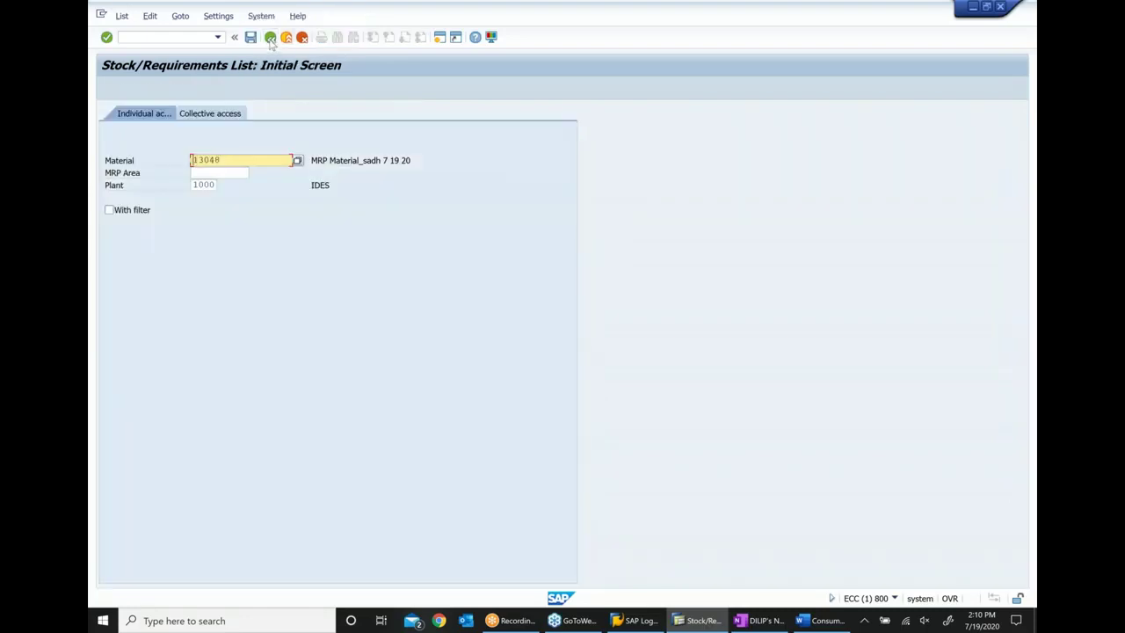
left_click(271, 39)
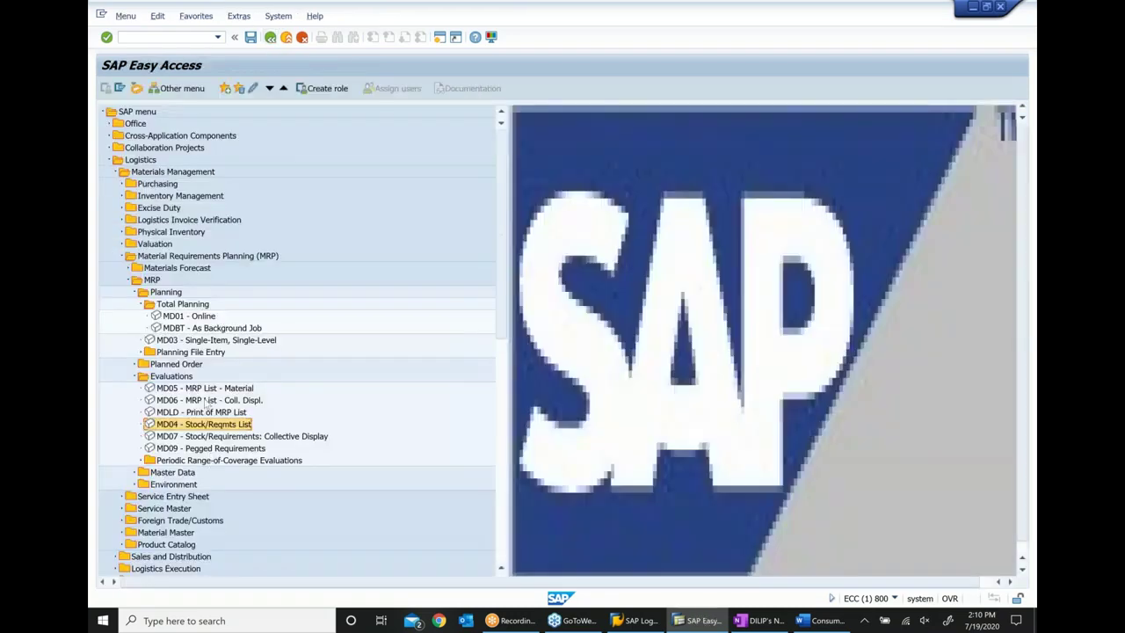
left_click(200, 328)
double_click(200, 341)
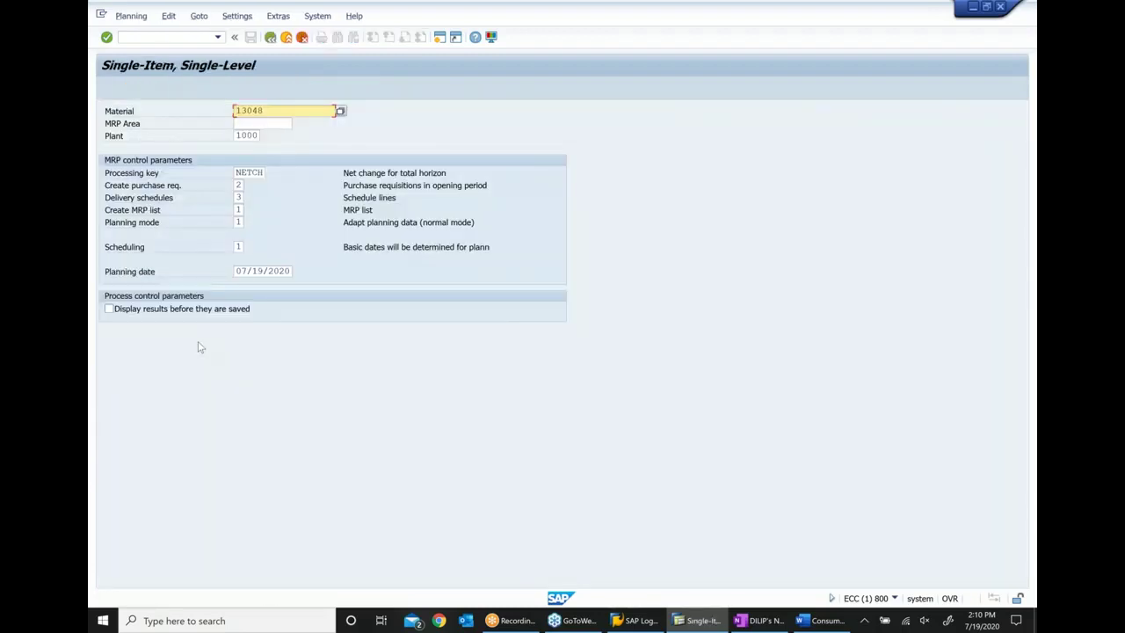
left_click(238, 184)
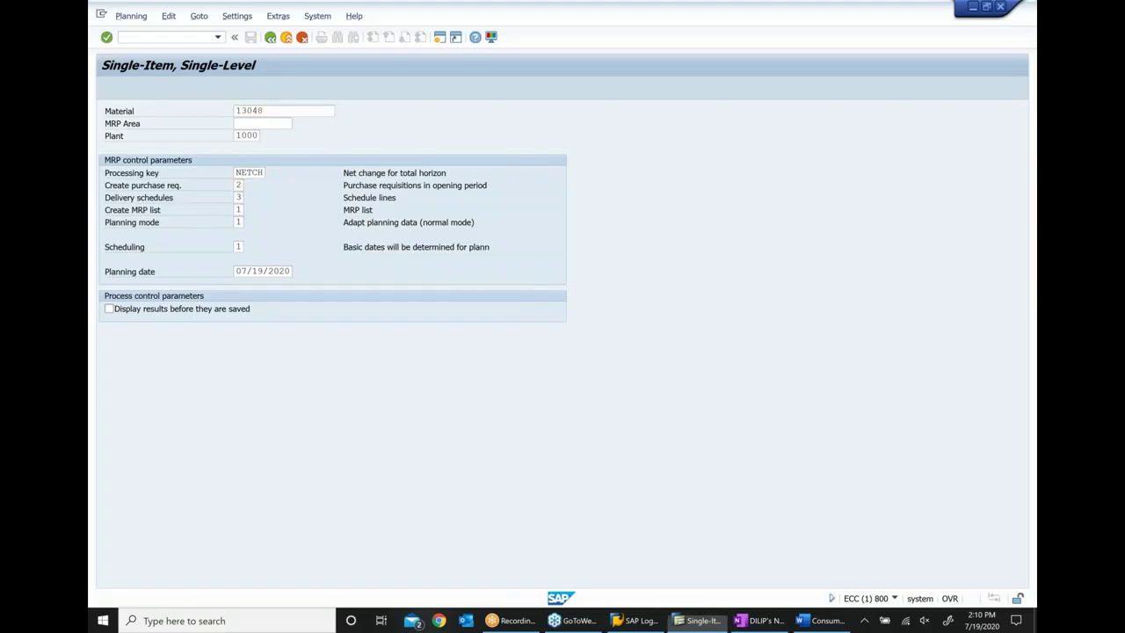
key("F4")
left_click(227, 175)
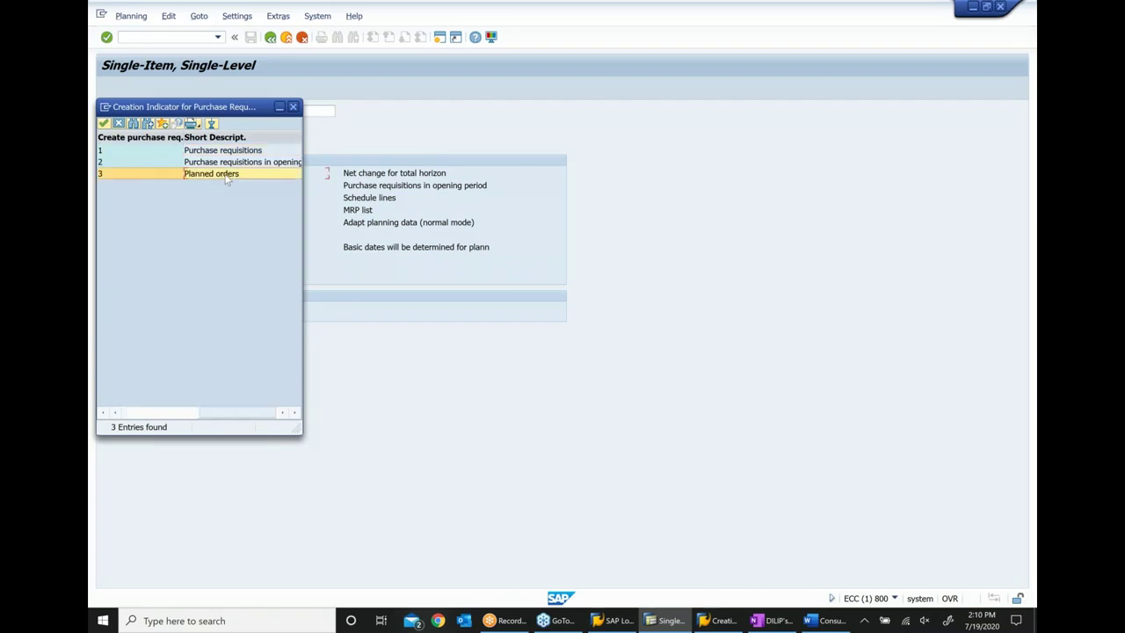
double_click(226, 175)
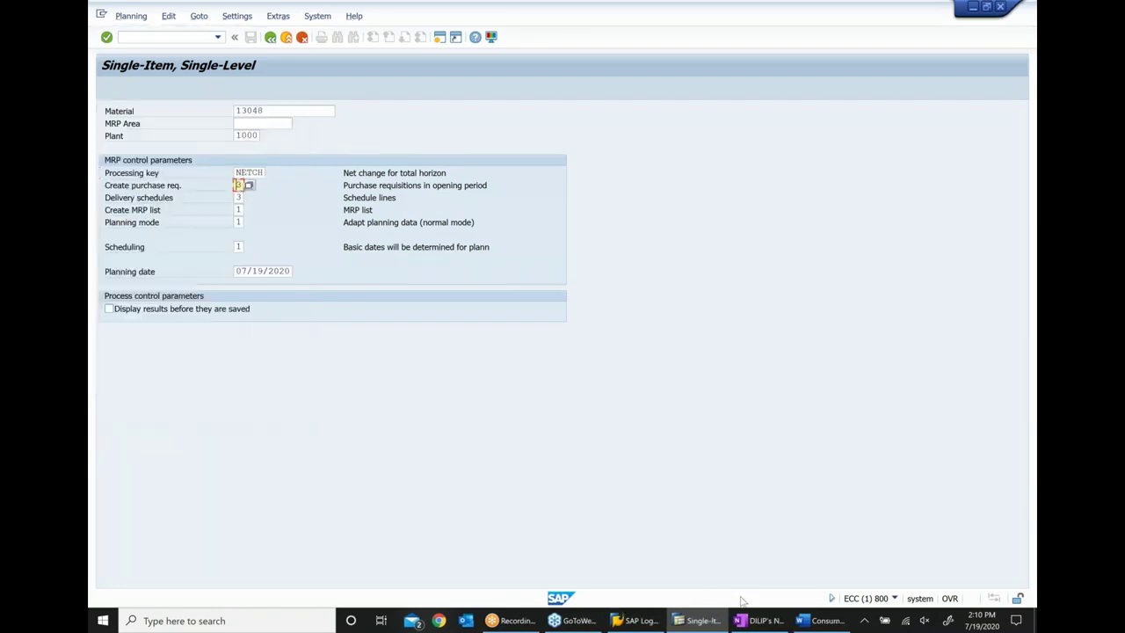
key("Return")
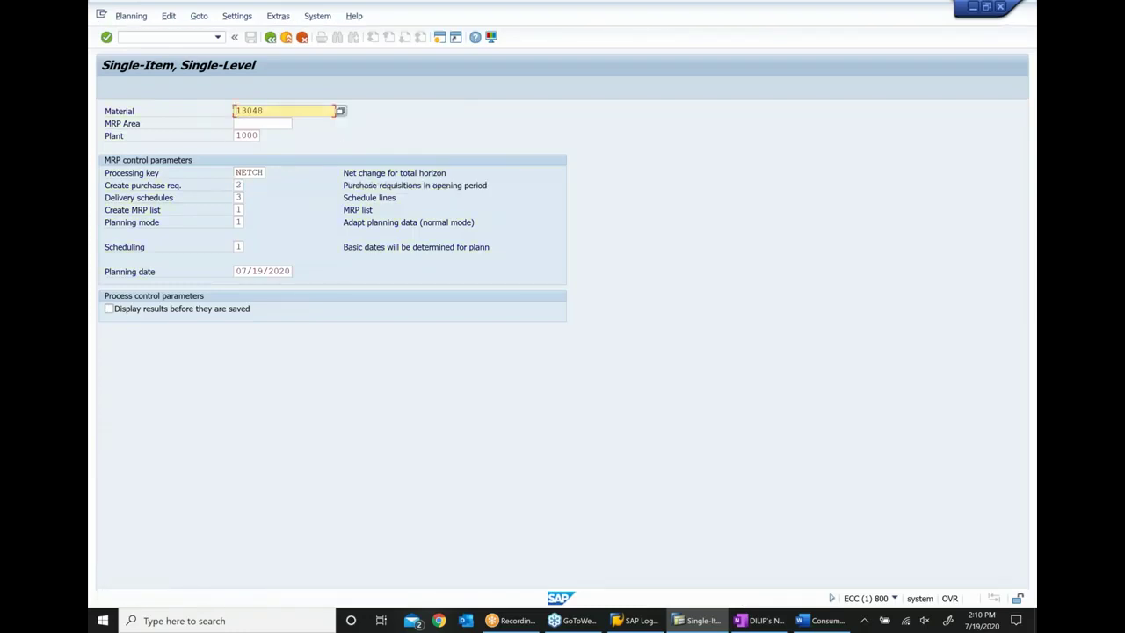
key("Return")
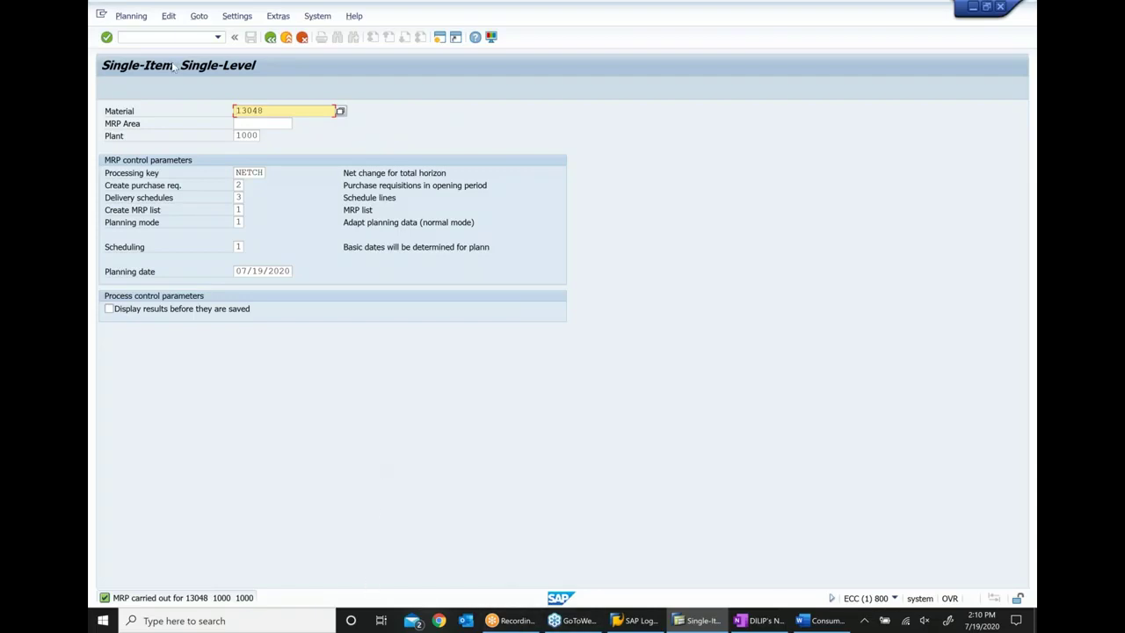
Step: Return to the stock/requirements list (MD04) and display it again for material 13048 in plant 1000
left_click(286, 38)
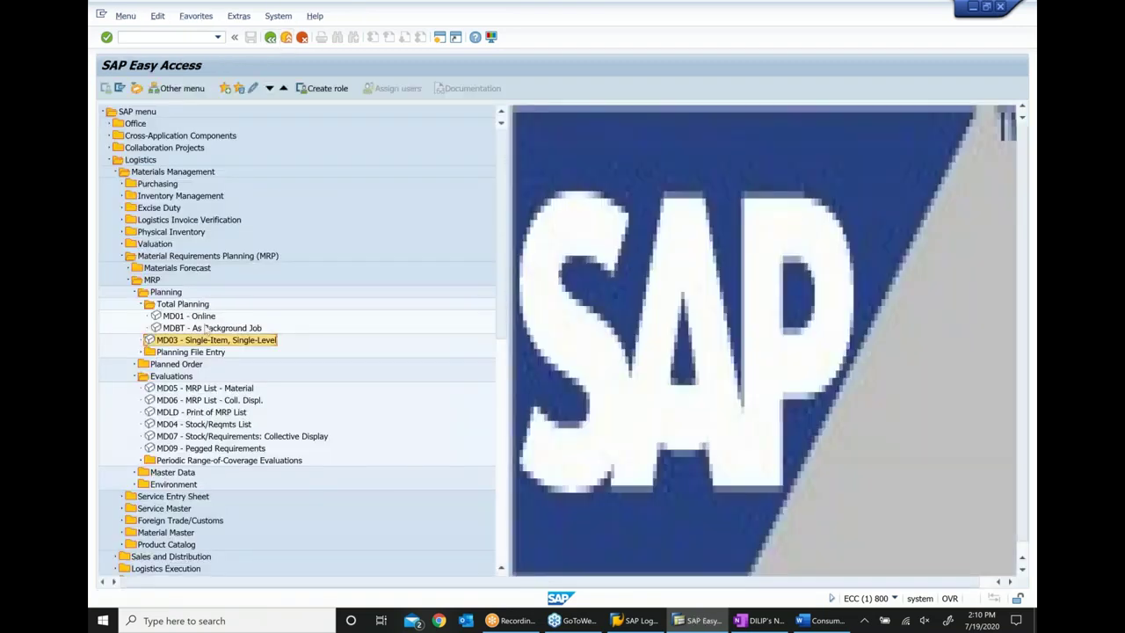
left_click(191, 425)
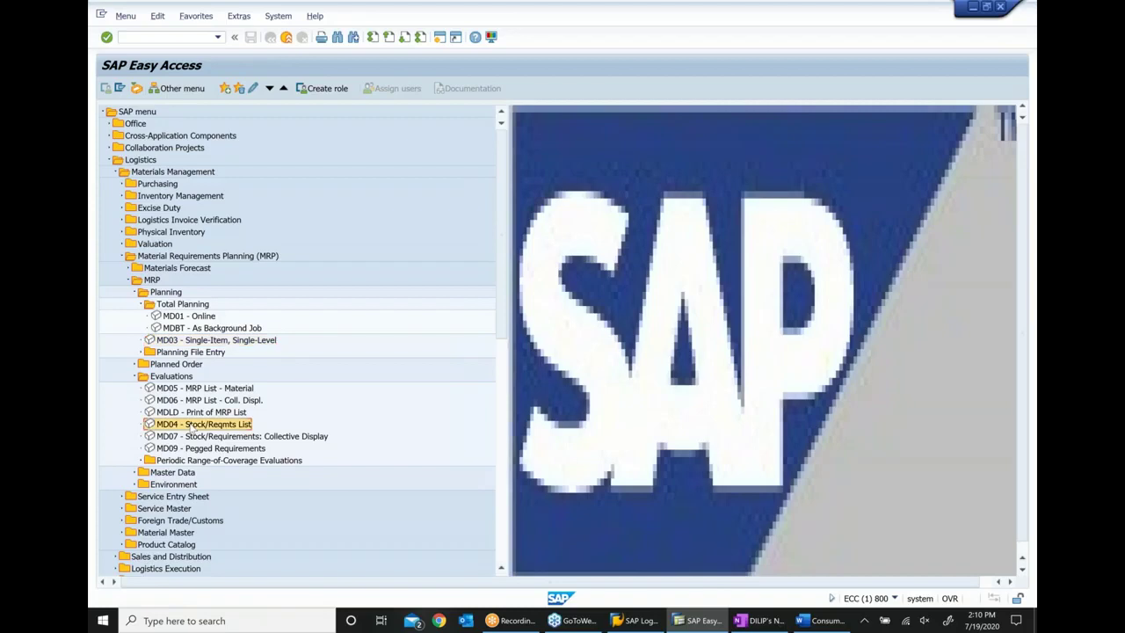
double_click(191, 426)
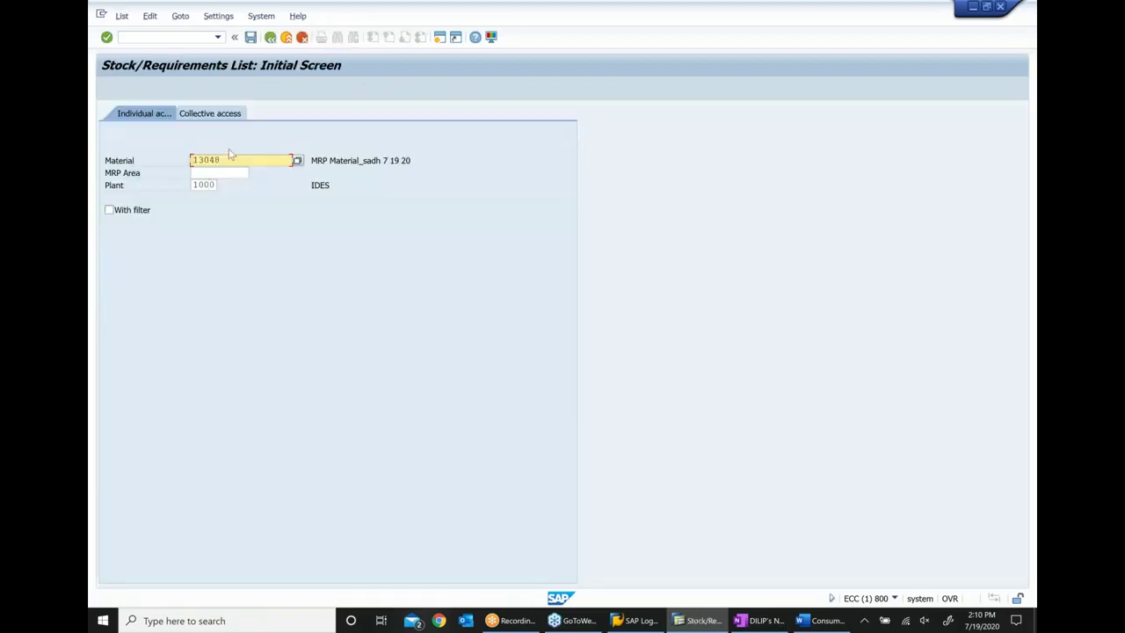
key("Return")
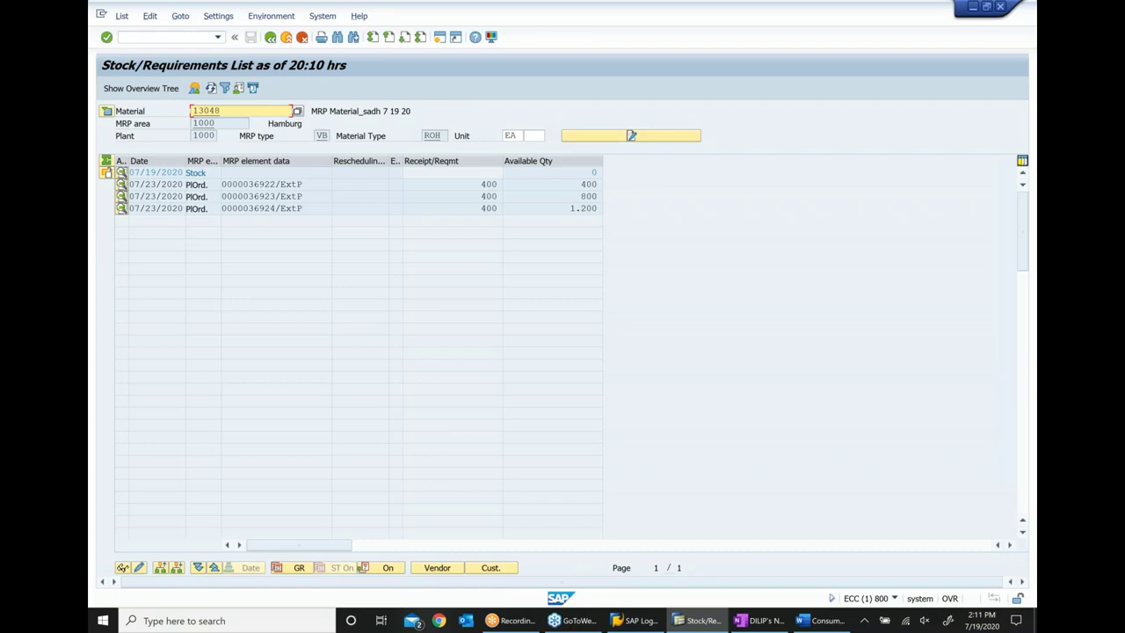
Step: Open the additional data of the first planned order, convert the order into a purchase requisition and save it
double_click(251, 184)
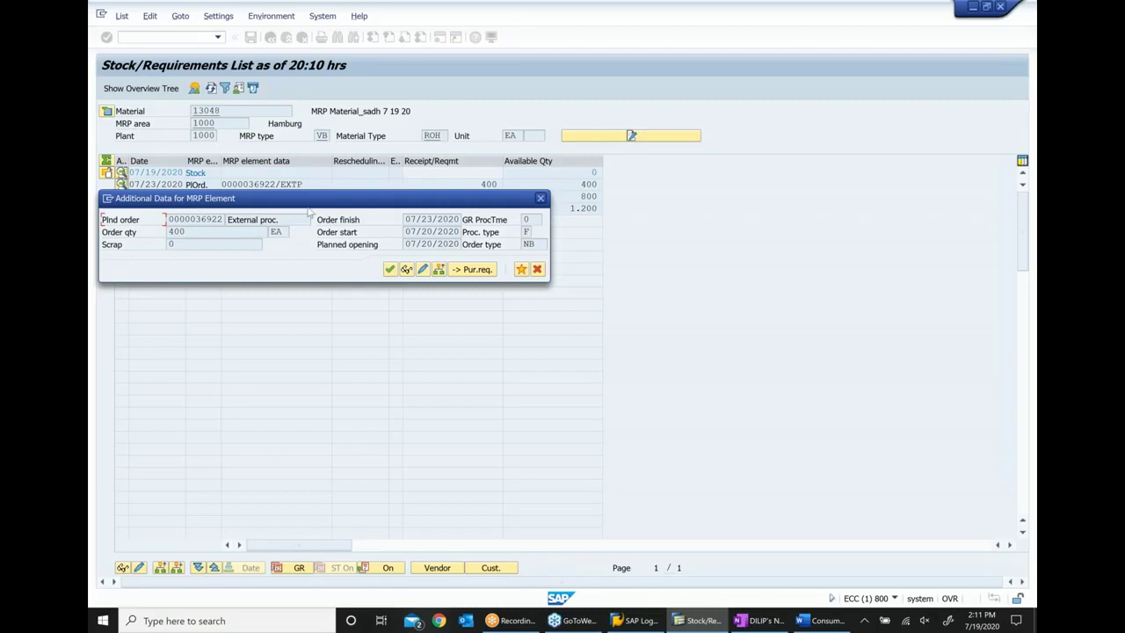
left_click_drag(307, 208, 471, 295)
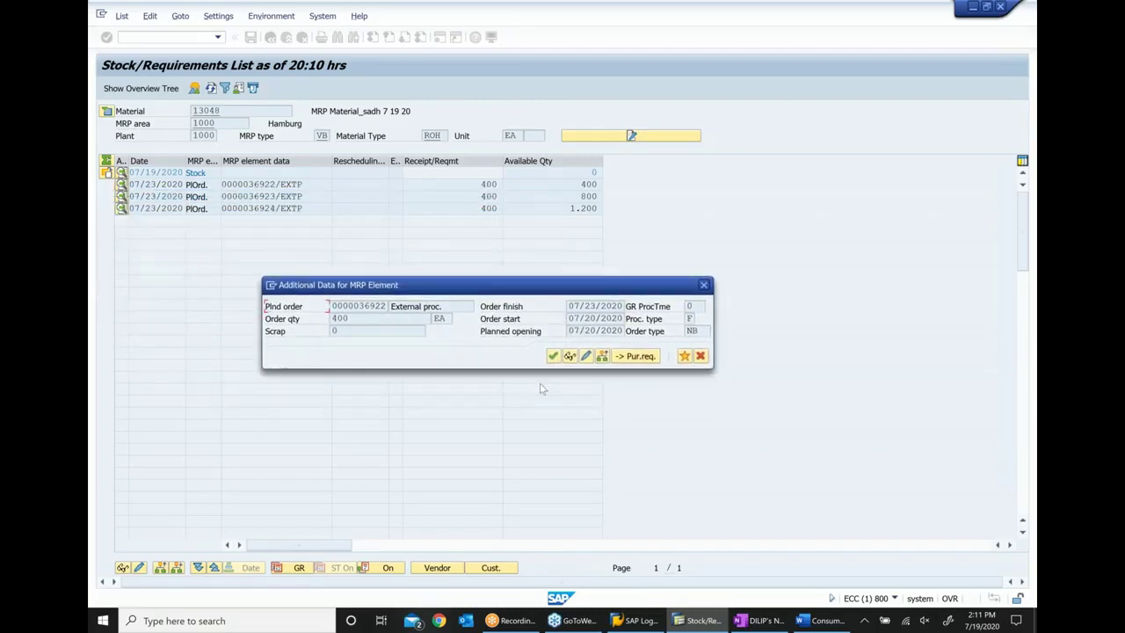
left_click(627, 356)
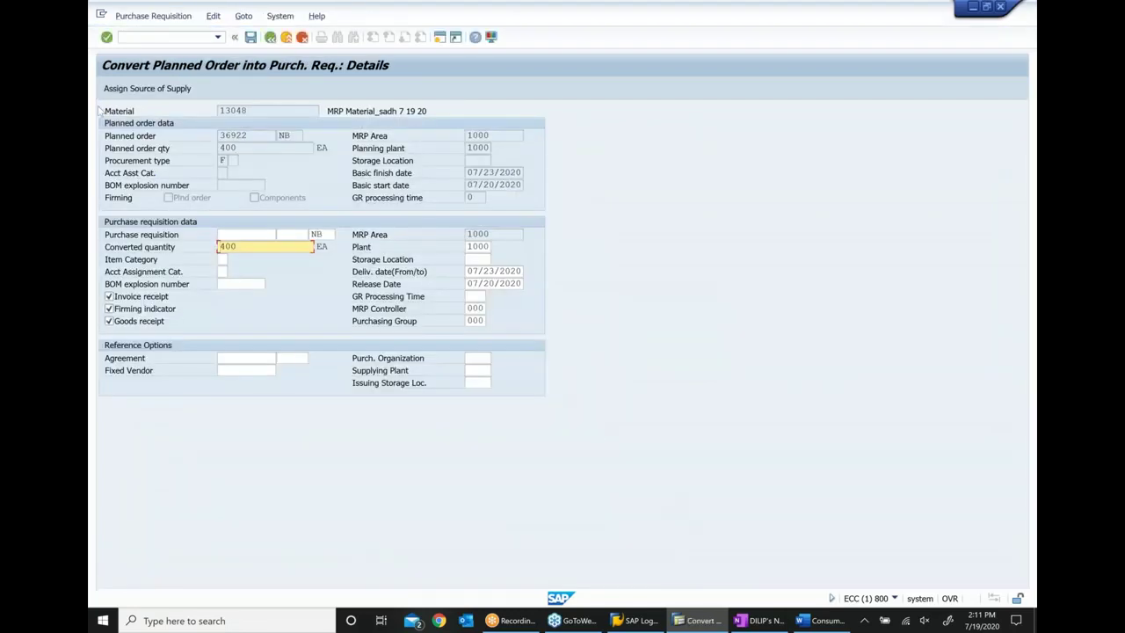
left_click(255, 44)
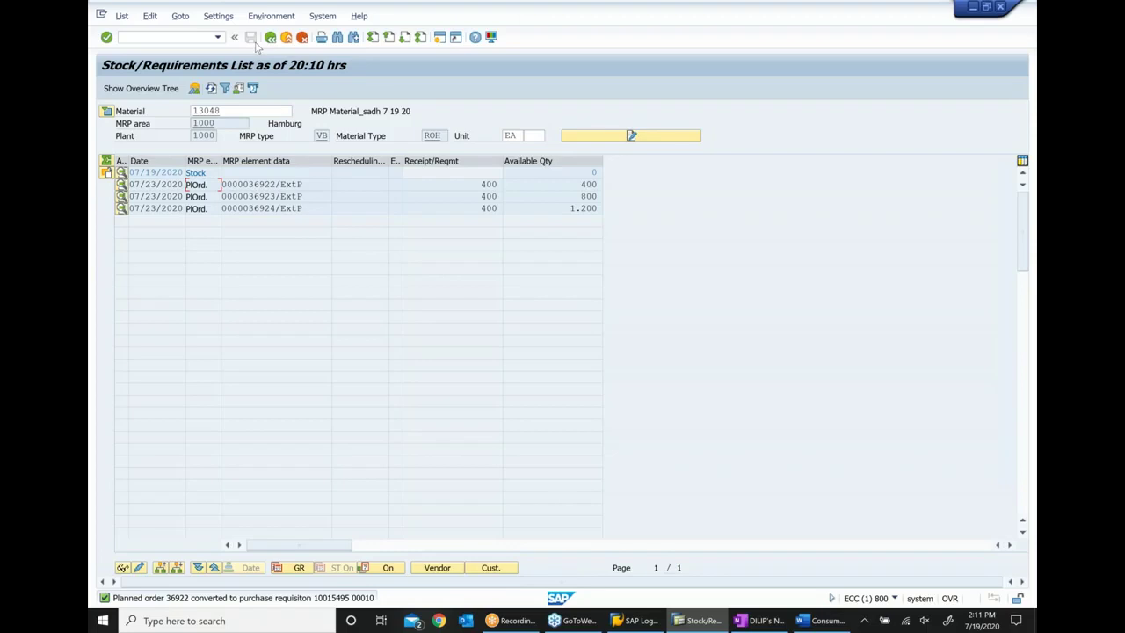
Step: Refresh the stock/requirements list, open the additional data of the new purchase requisition and start converting it to a purchase order
left_click(211, 88)
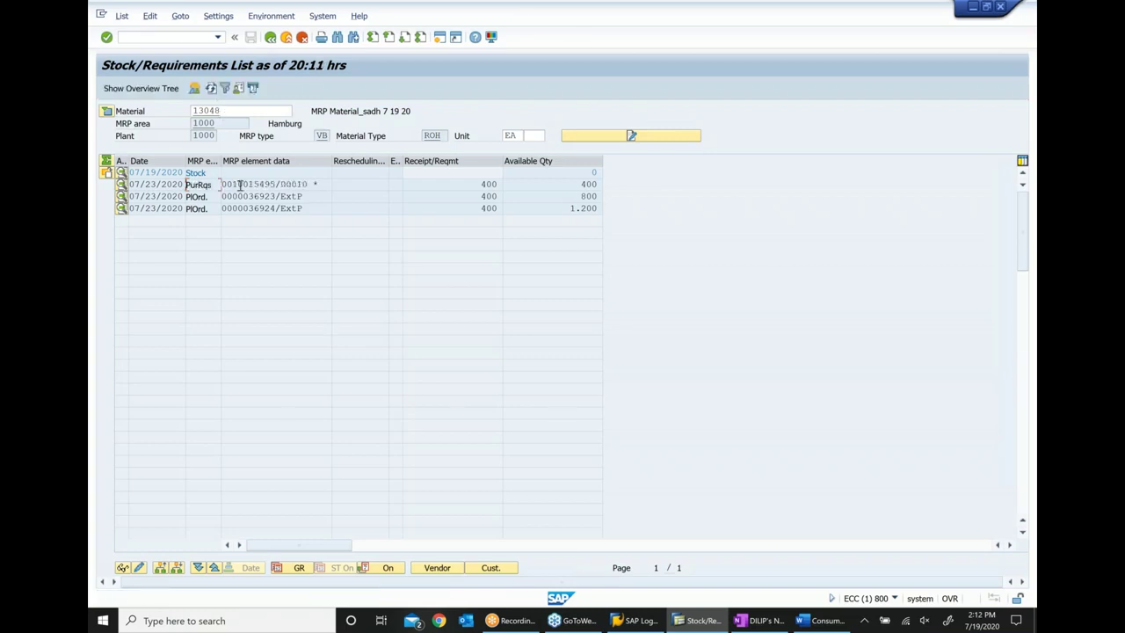
left_click_drag(278, 185, 221, 184)
double_click(263, 184)
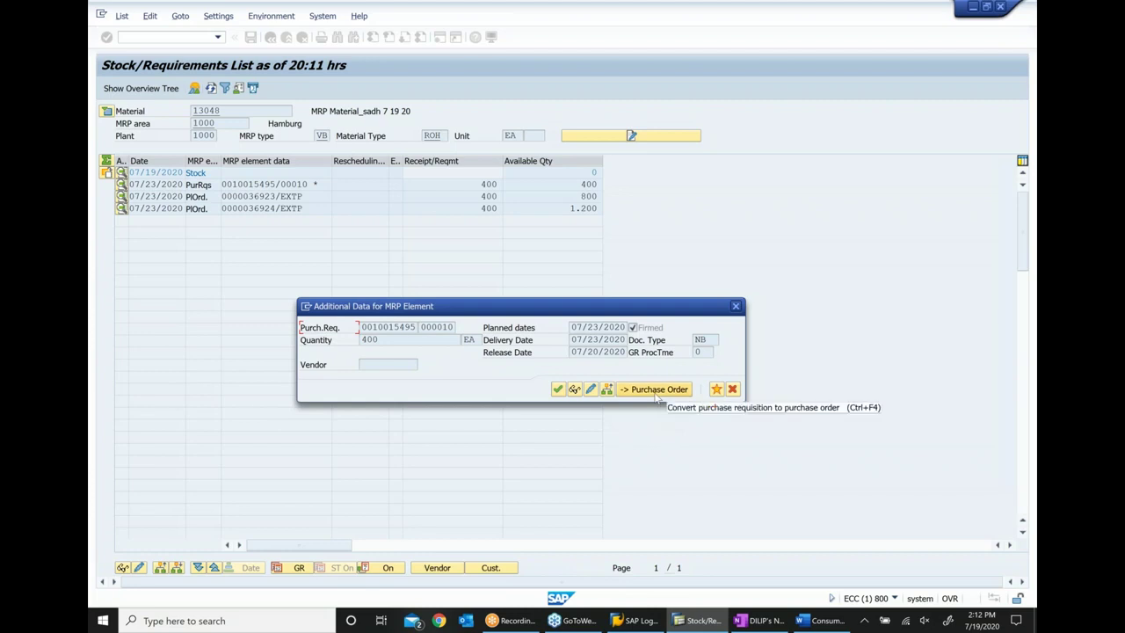
left_click(657, 389)
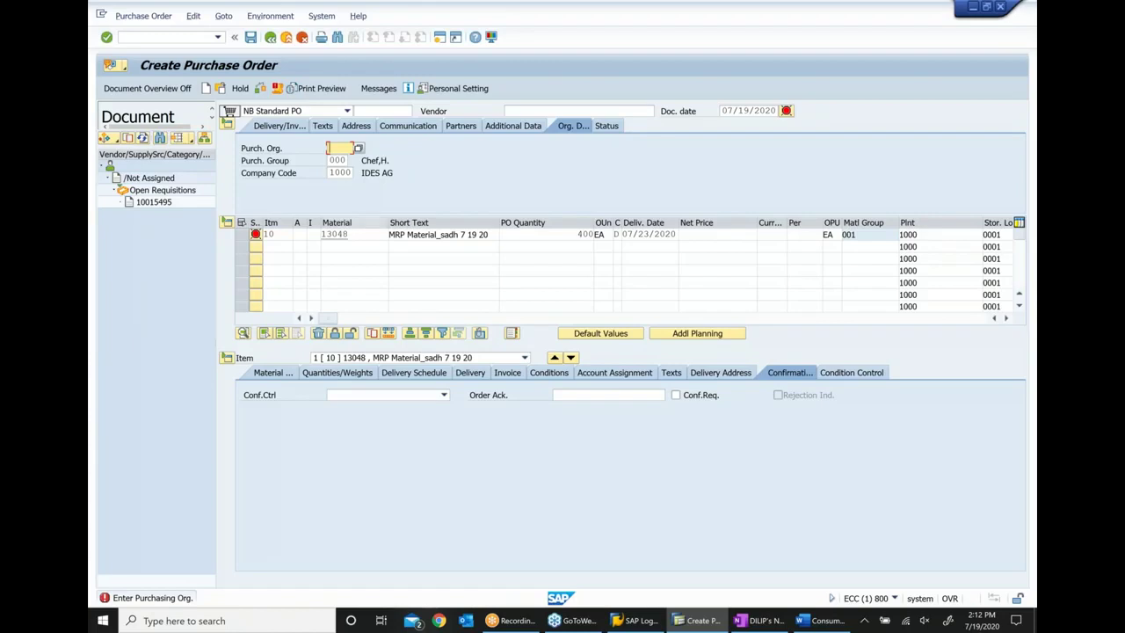
Step: Fill in the purchase order with purchasing organization 1000, the first recently used vendor (staples) and a gross price of 10,00 EUR
type("1000")
left_click(619, 108)
left_click(620, 109)
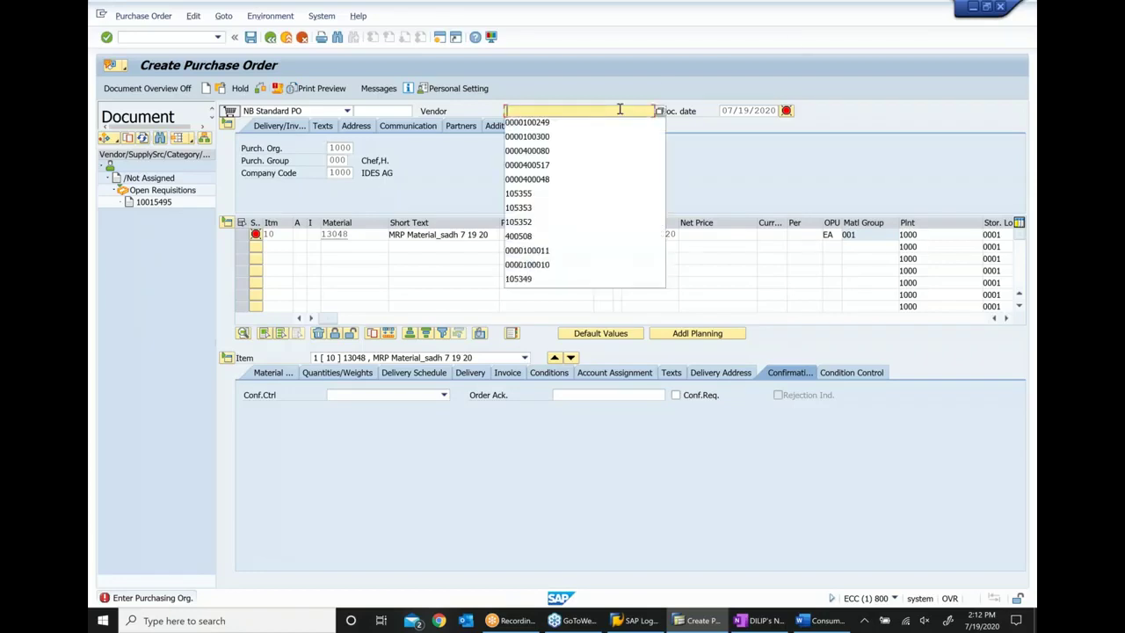
key("Down")
key("Return")
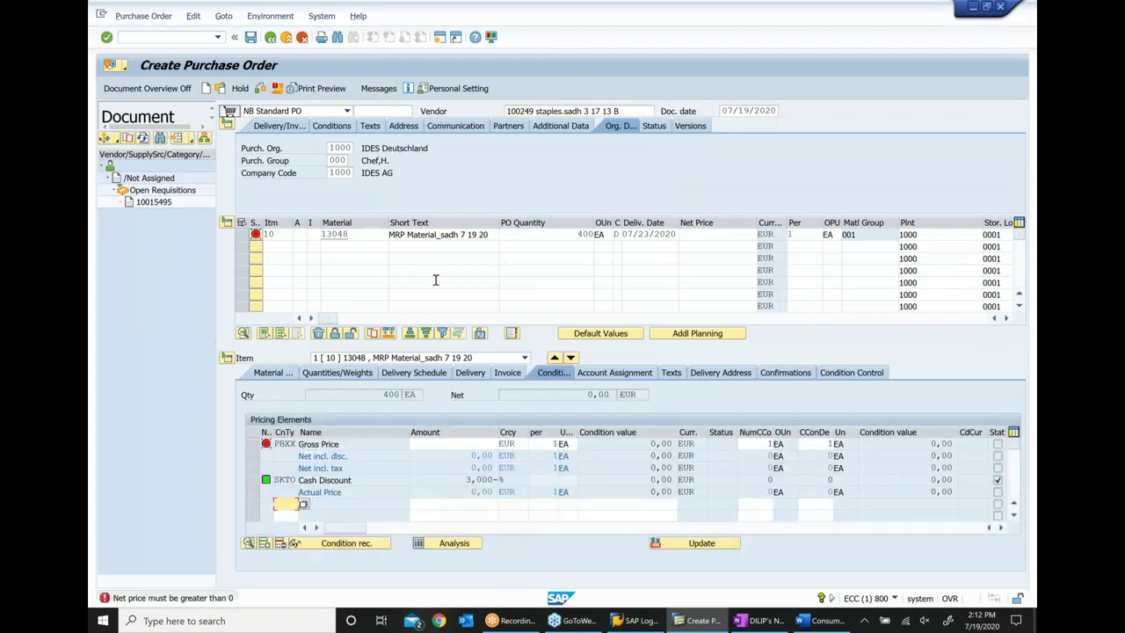
left_click(471, 444)
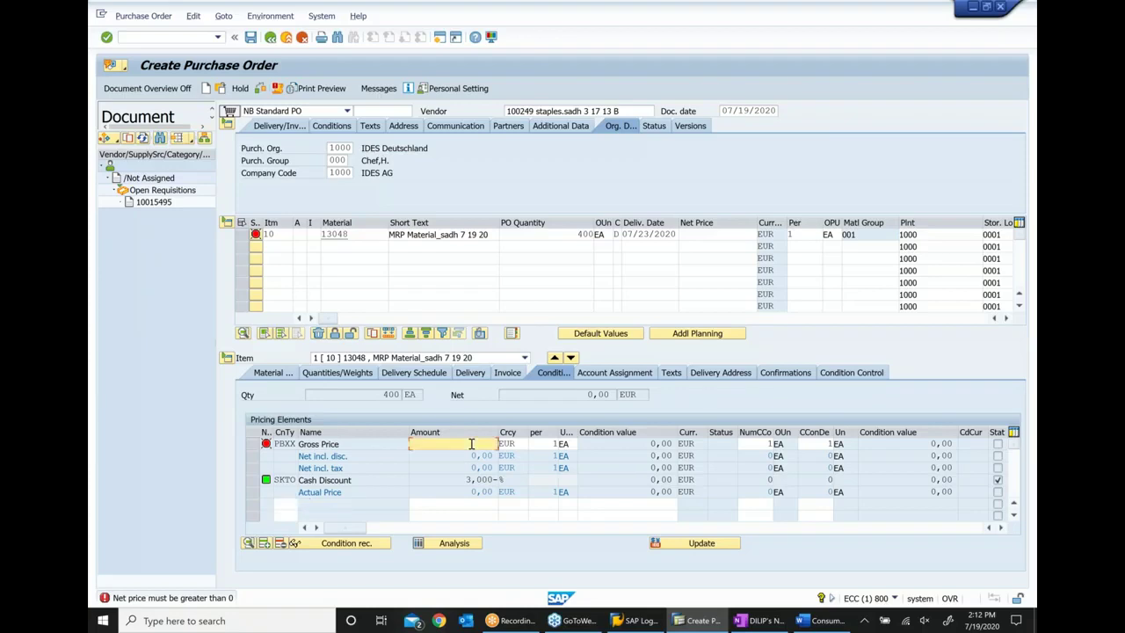
key("Return")
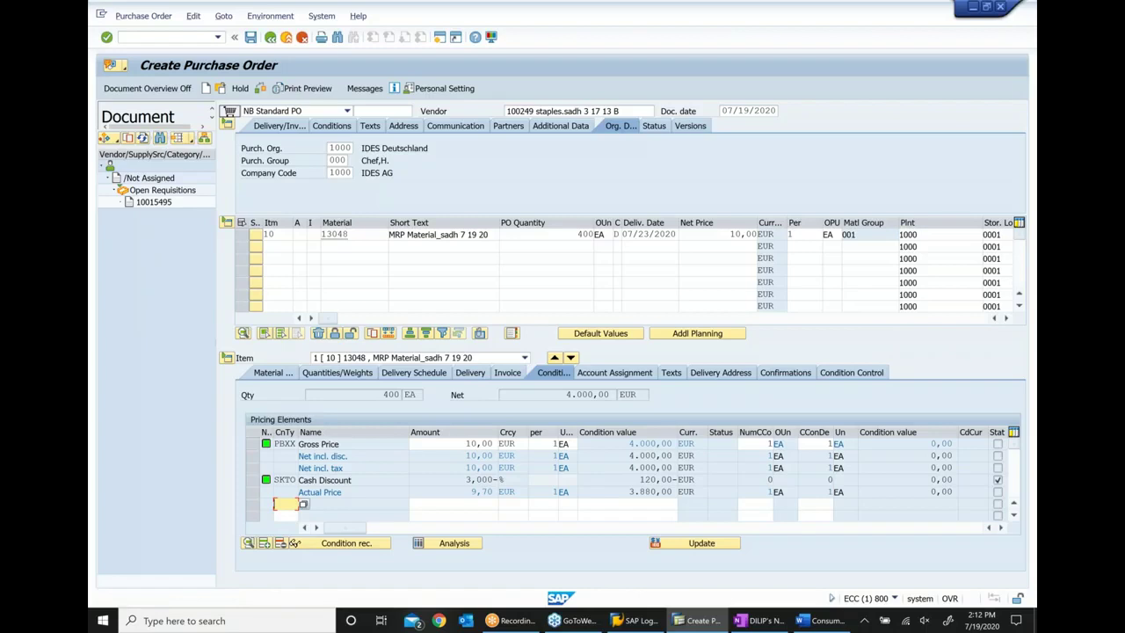
Step: Save the purchase order and refresh the stock/requirements list to check the element that replaces the requisition
left_click(251, 39)
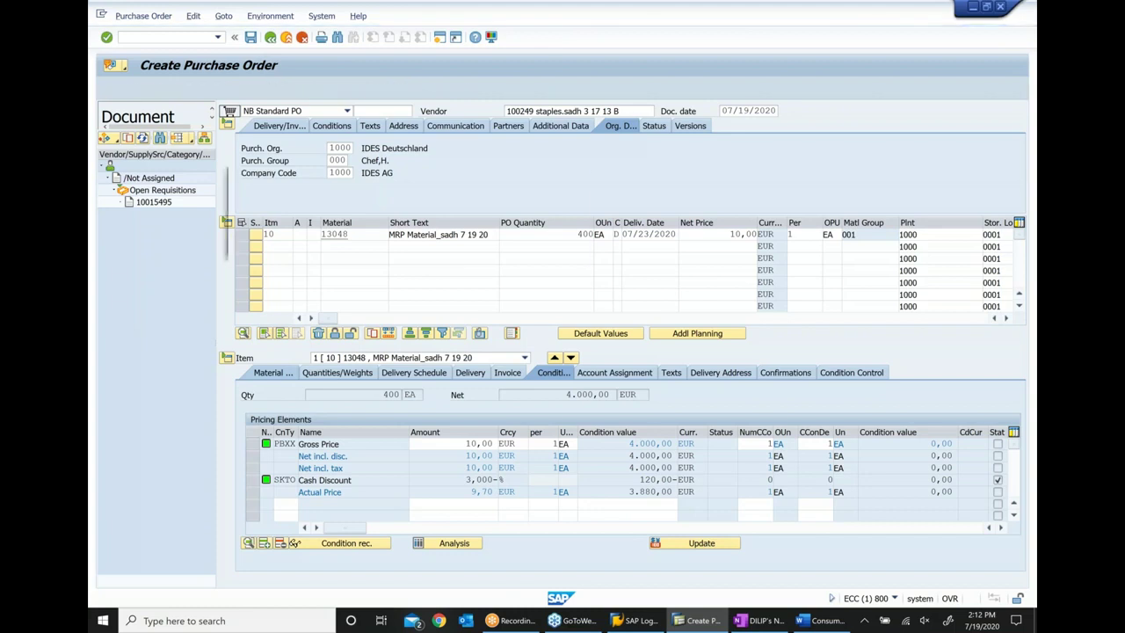
left_click(290, 244)
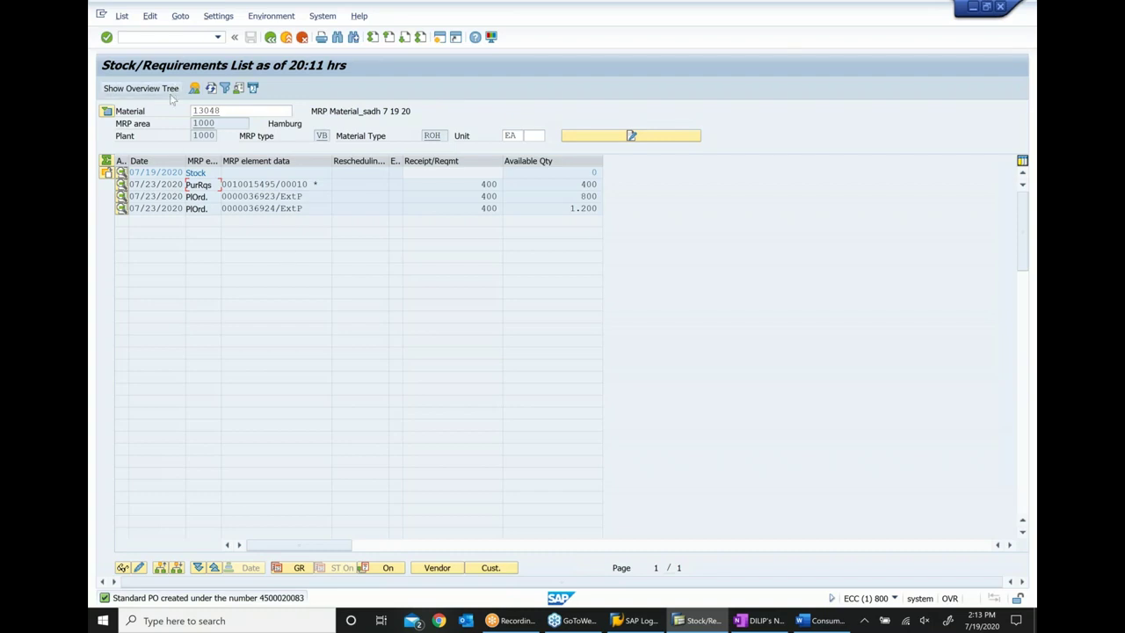
left_click(211, 88)
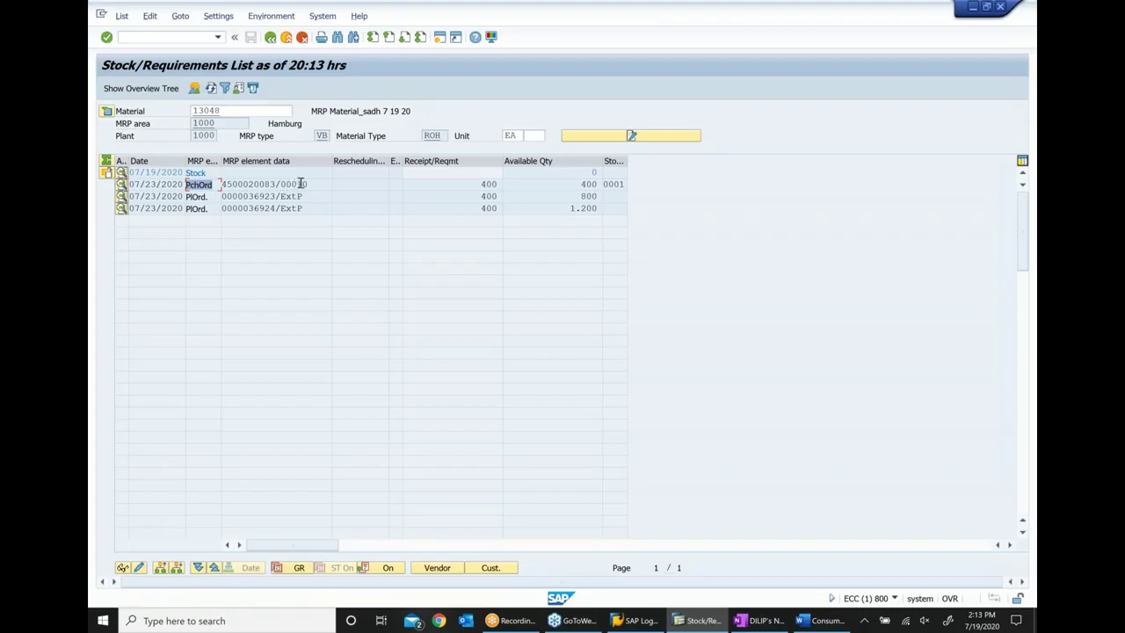
left_click_drag(311, 185, 207, 185)
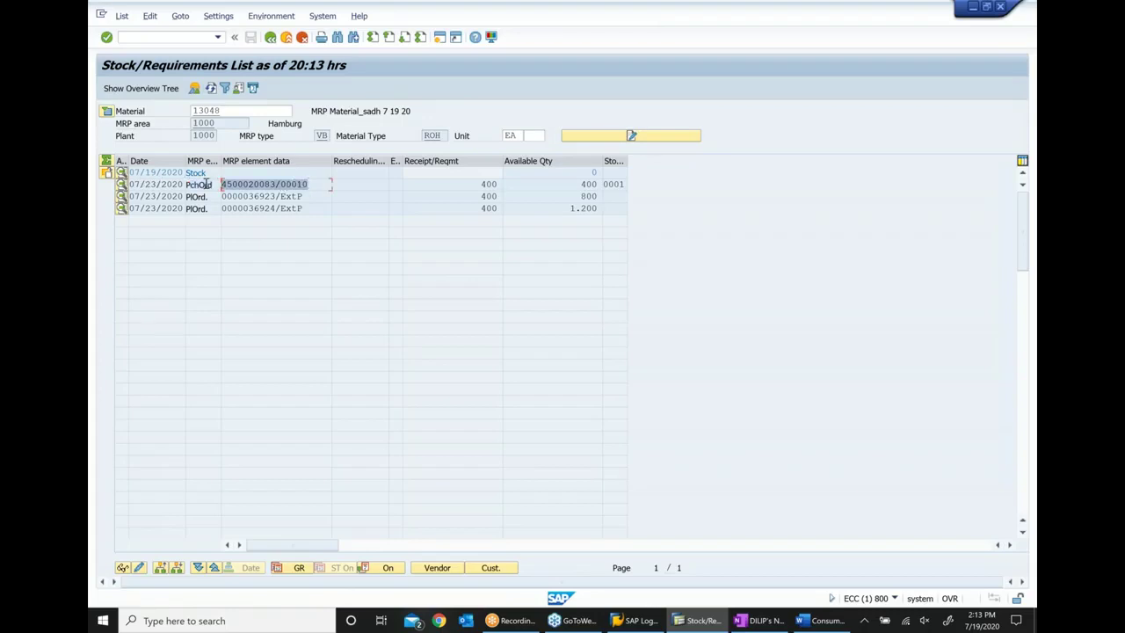
Step: Switch to OneNote and add the sub-bullet "Created Planned order" under the MD04 evaluation line
left_click(761, 621)
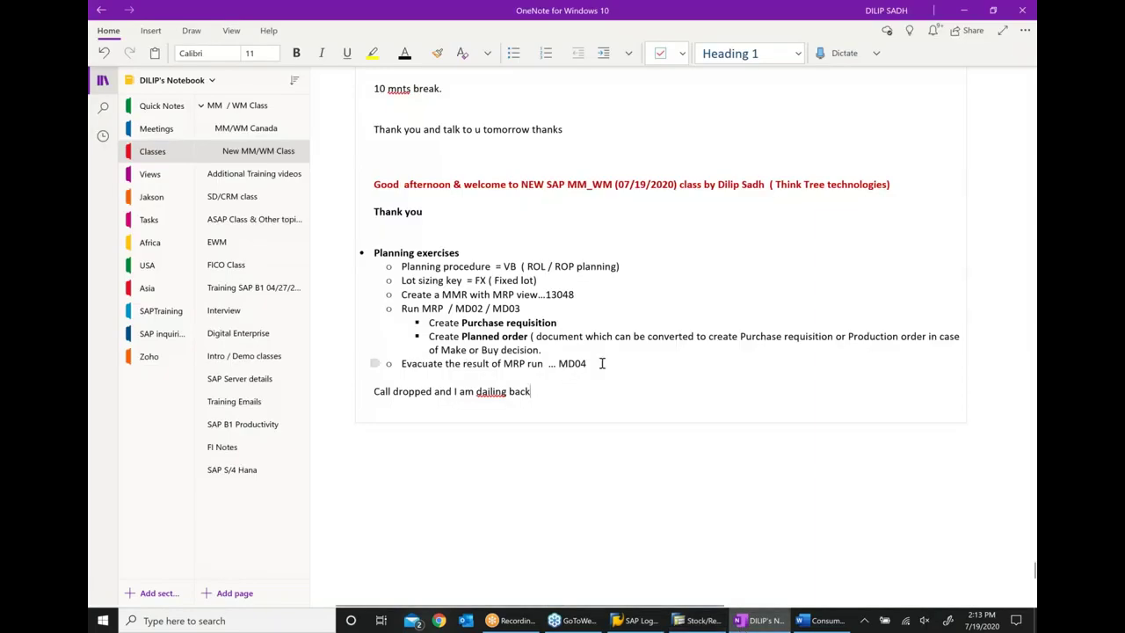
key("Return")
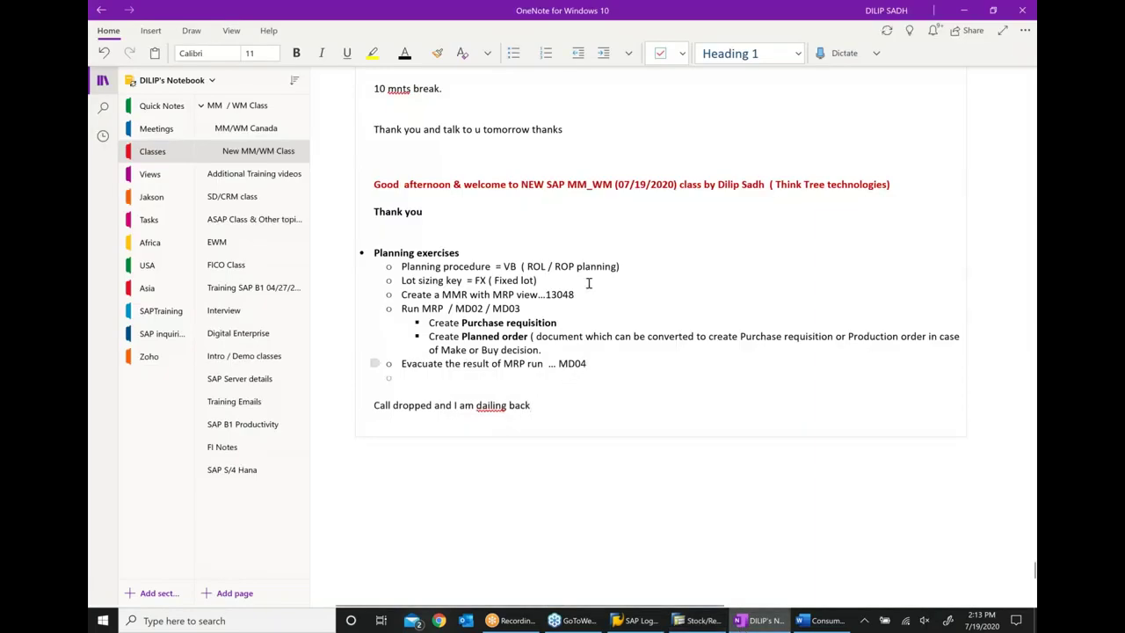
left_click(601, 60)
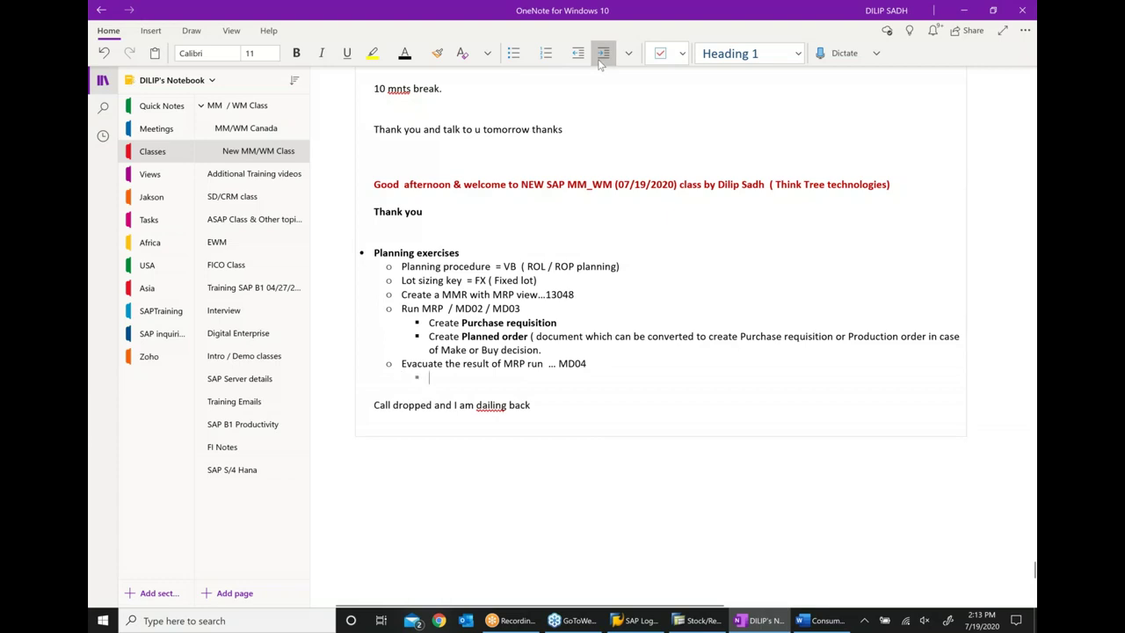
type("created")
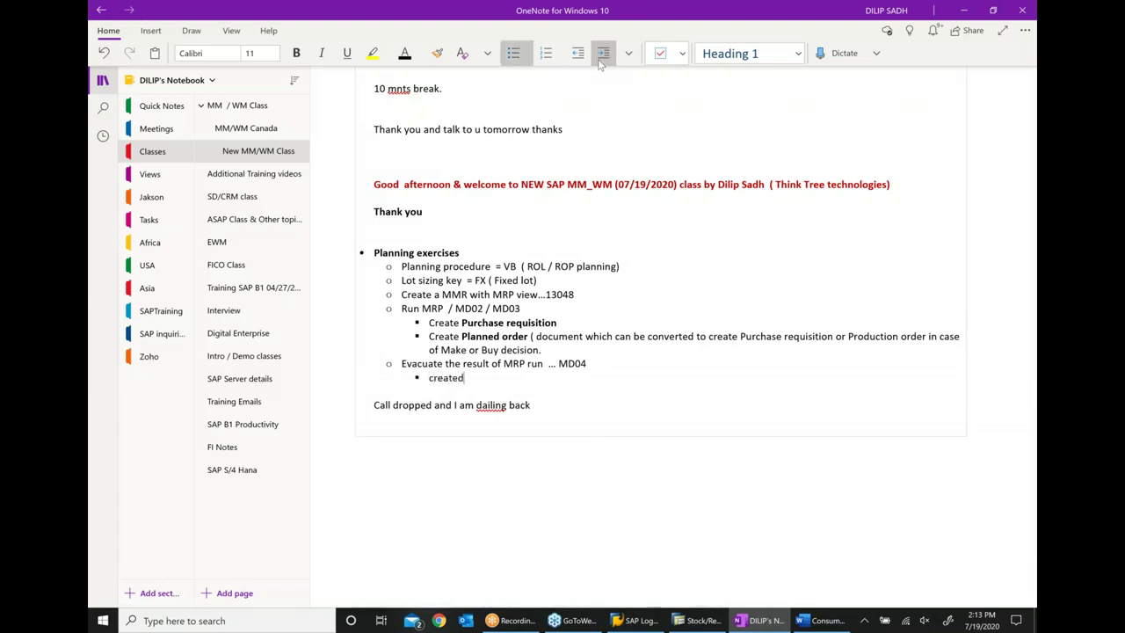
type(" Planned order")
key("Return")
Step: Add the sub-bullets "Converted Planned order to purchase requisition" and "Converted Purchase requisition to Purchase order"
type("Conve")
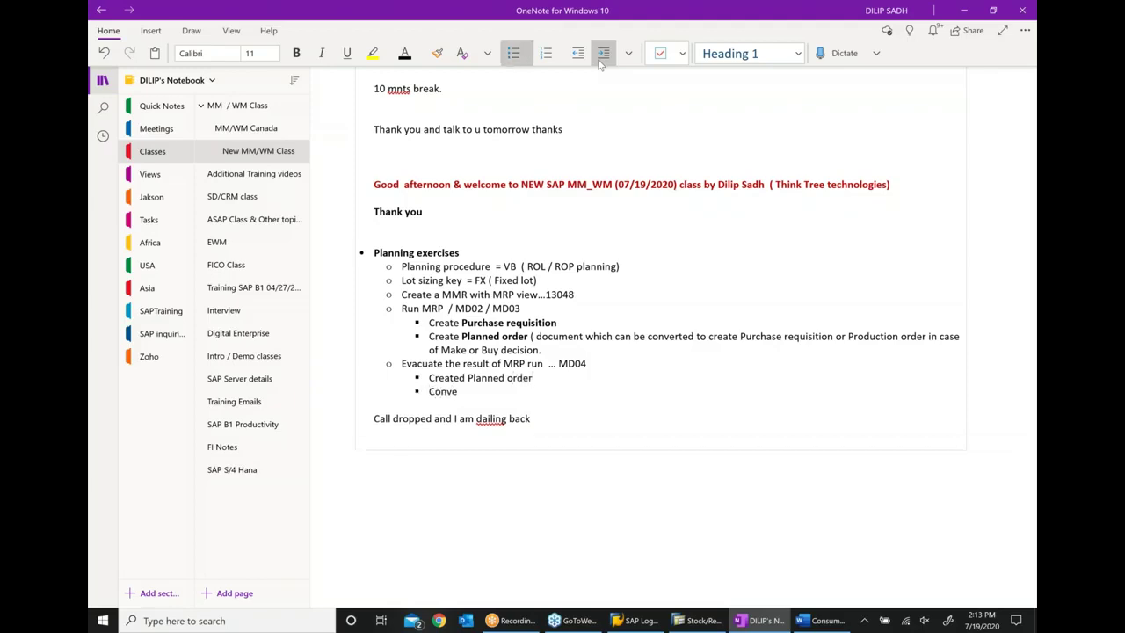
type("rted Planned order to purc")
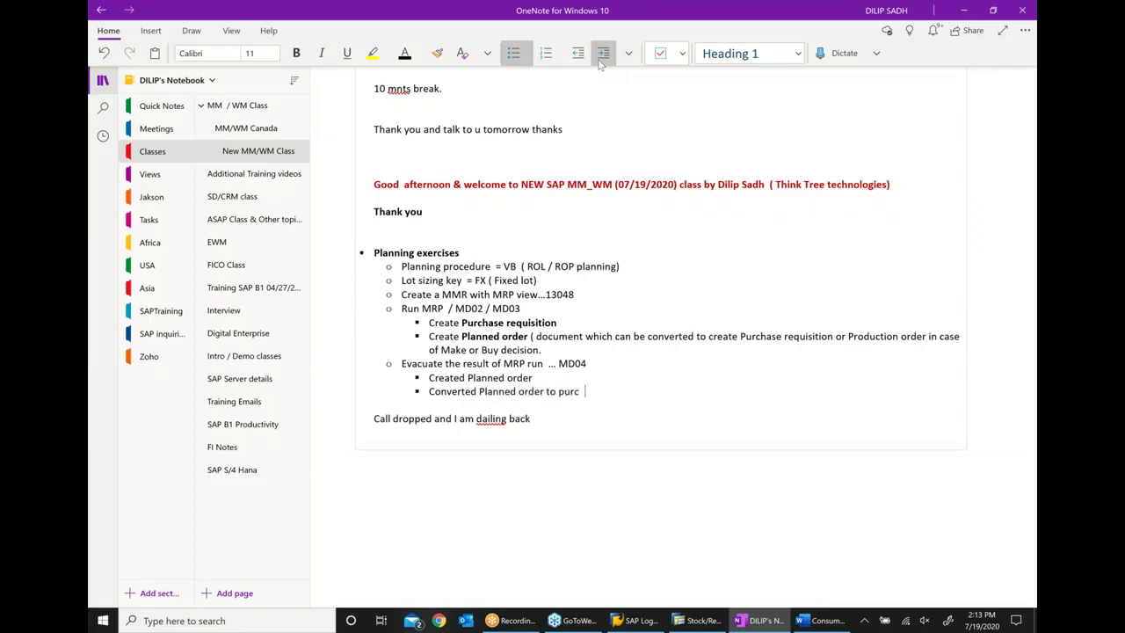
type("hase requisition")
key("Return")
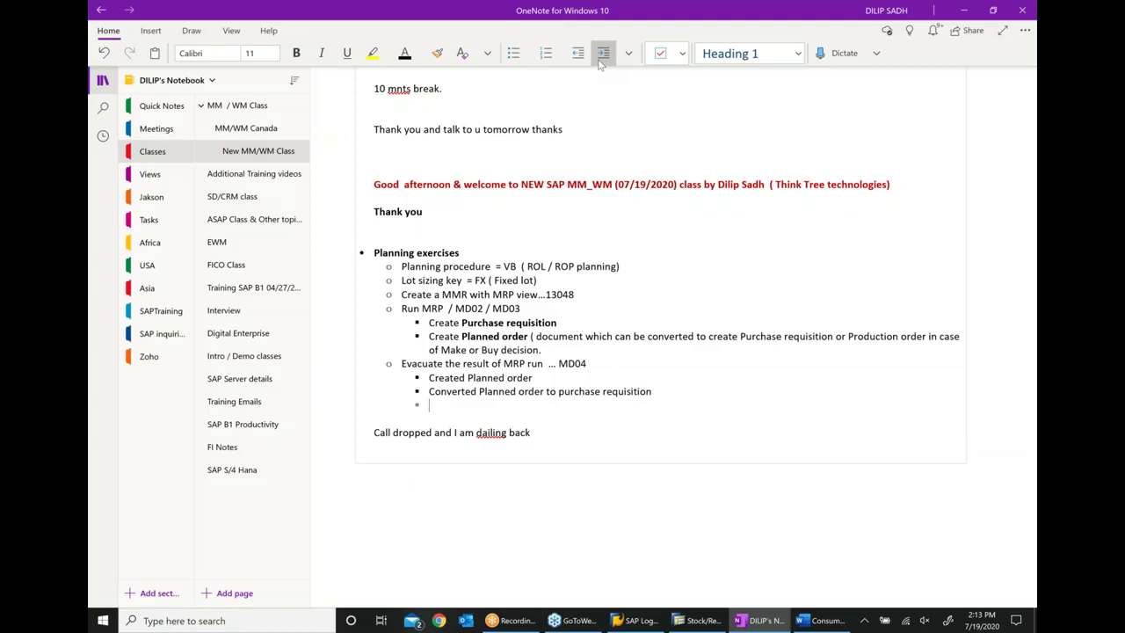
type("Conver")
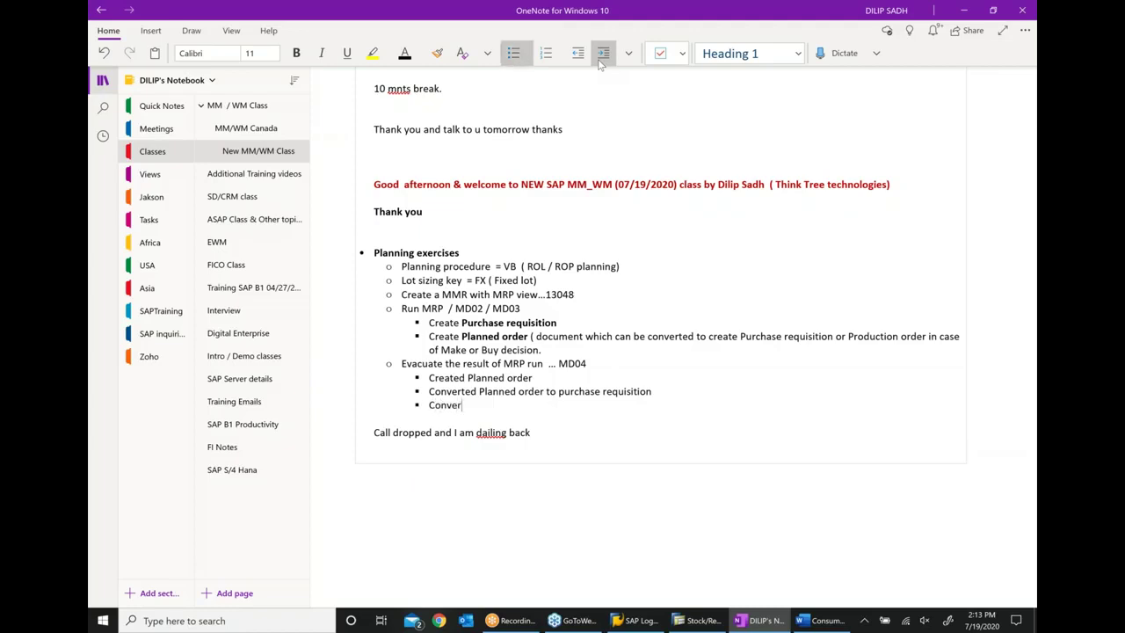
type("ted Purchase requisition ")
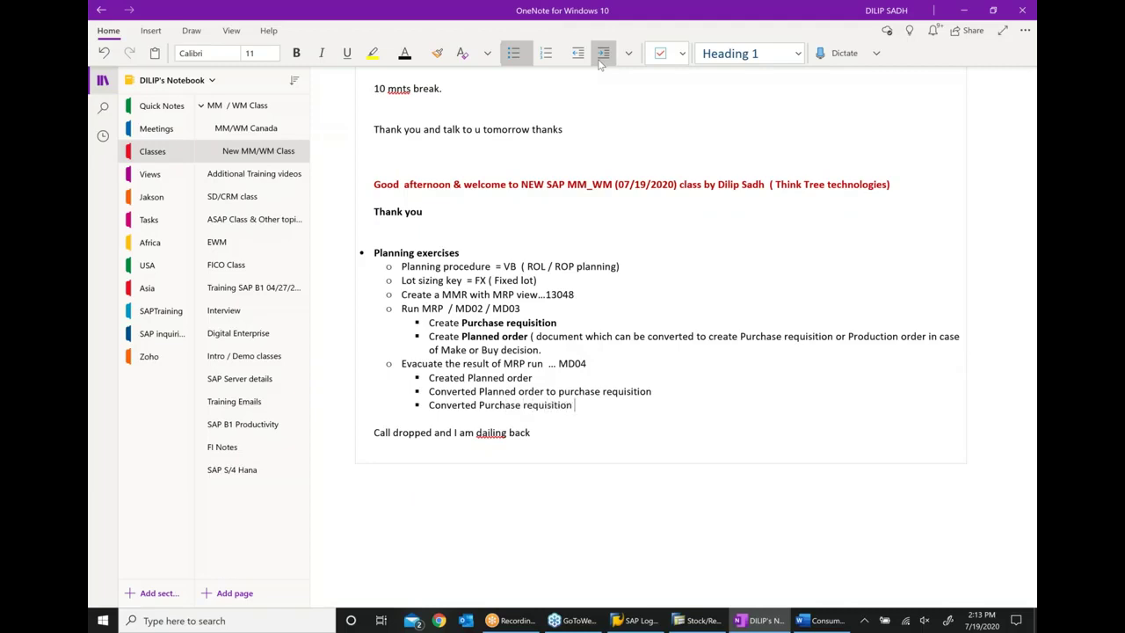
type("to Purchase order")
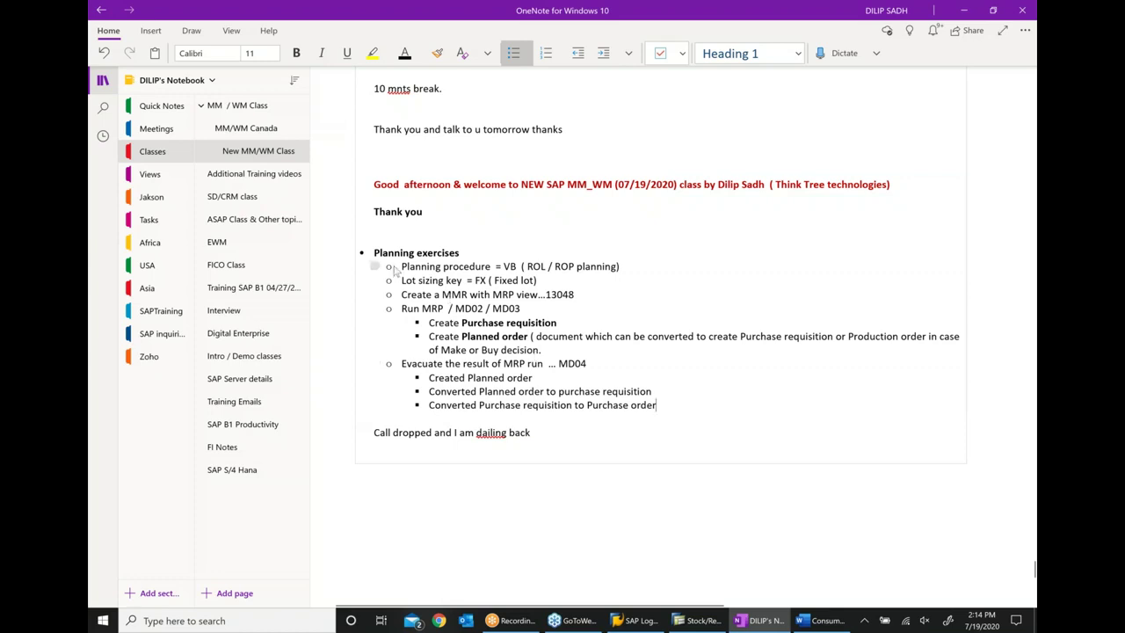
Step: Copy the Planning exercises bullets through the Run MRP line below the "Call dropped" note, completing the copied heading as "Planning exercises"
left_click_drag(378, 252, 576, 310)
key("ctrl+c")
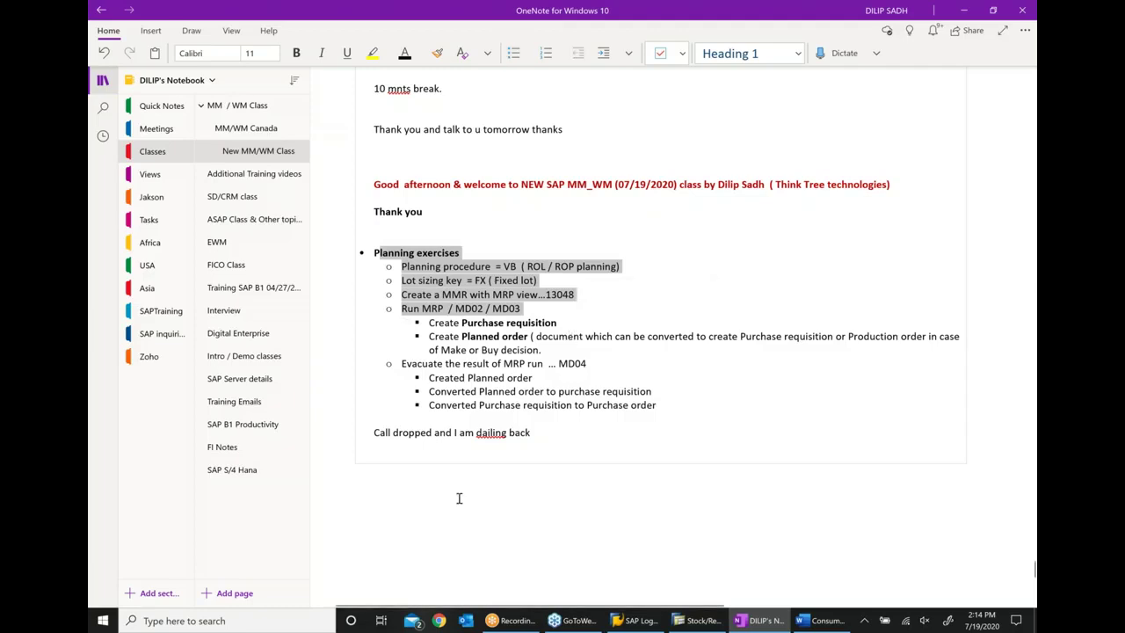
left_click(557, 437)
key("Return")
key("Return")
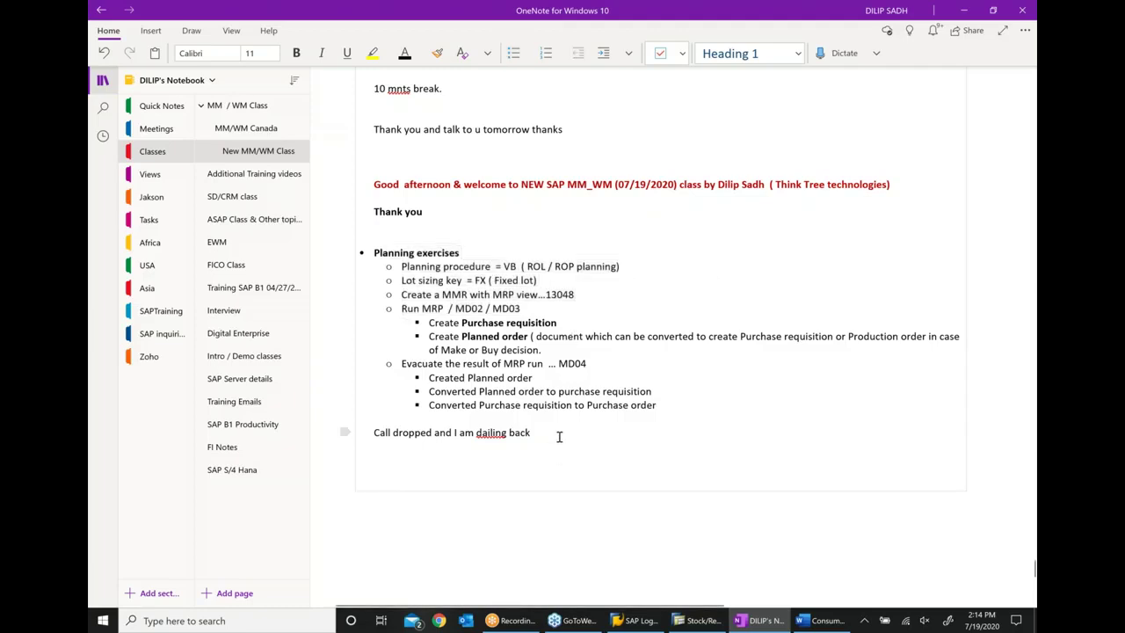
key("ctrl+v")
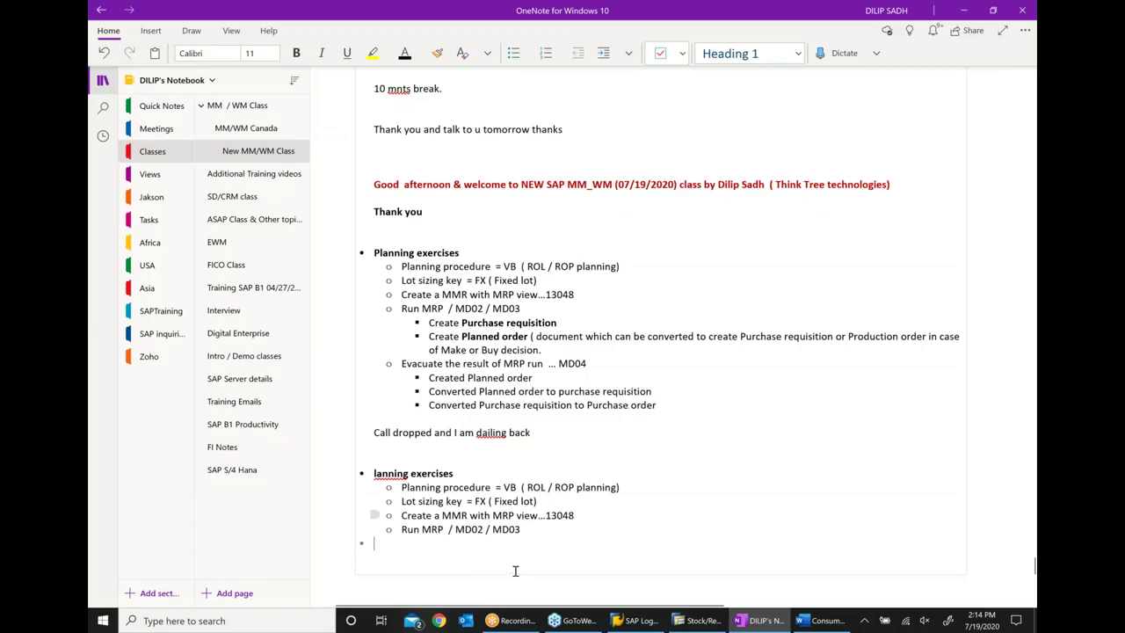
left_click(372, 473)
type("P")
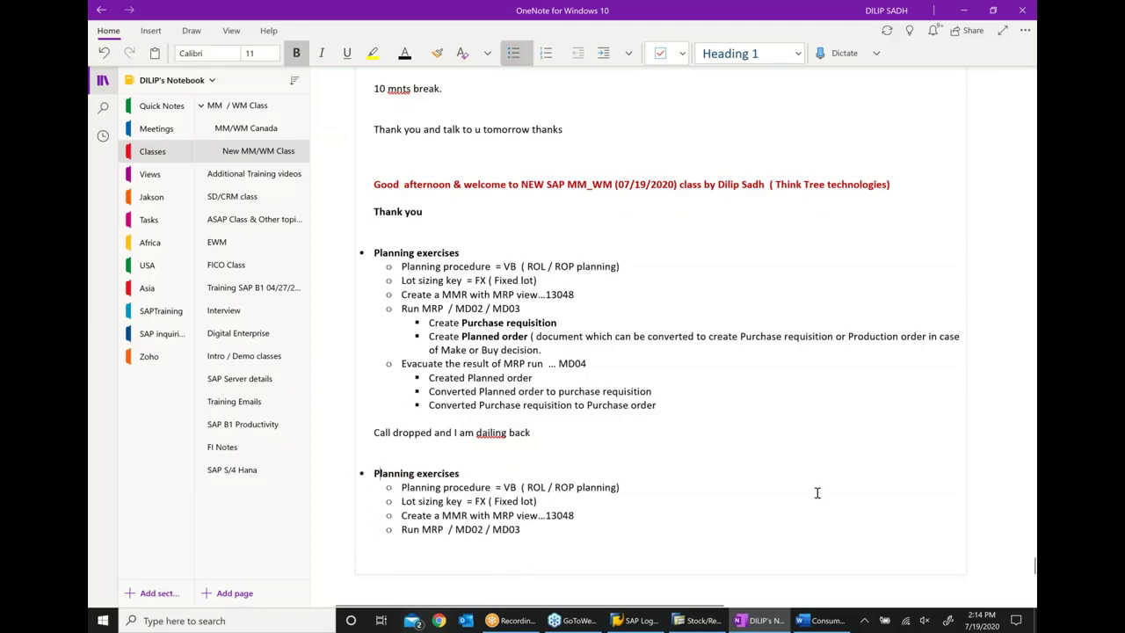
Step: Change the lot sizing key in the copied Planning exercises to "EX ( Lot for lot)"
scroll(818, 493, "down", 3)
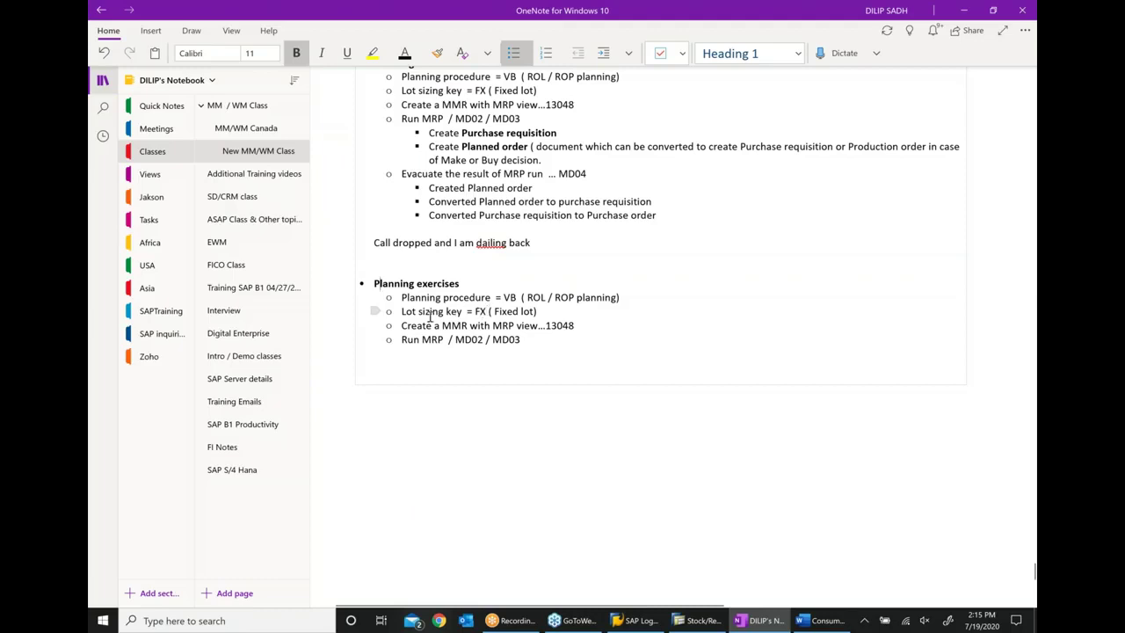
left_click(482, 311)
key("BackSpace")
scroll(537, 299, "right", 3)
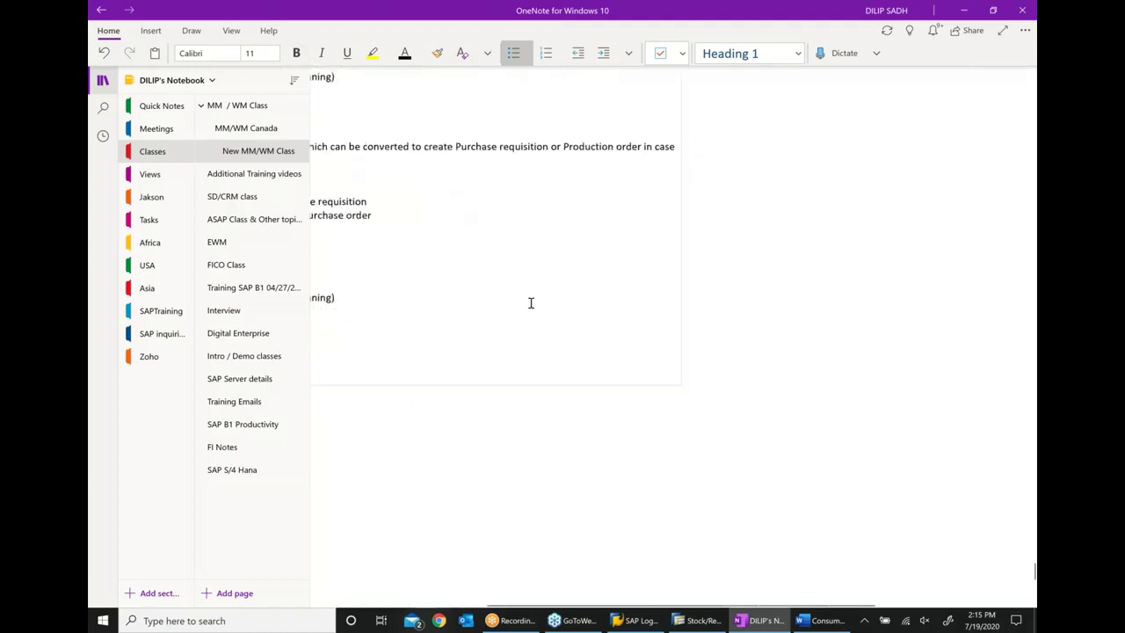
left_click_drag(591, 605, 459, 605)
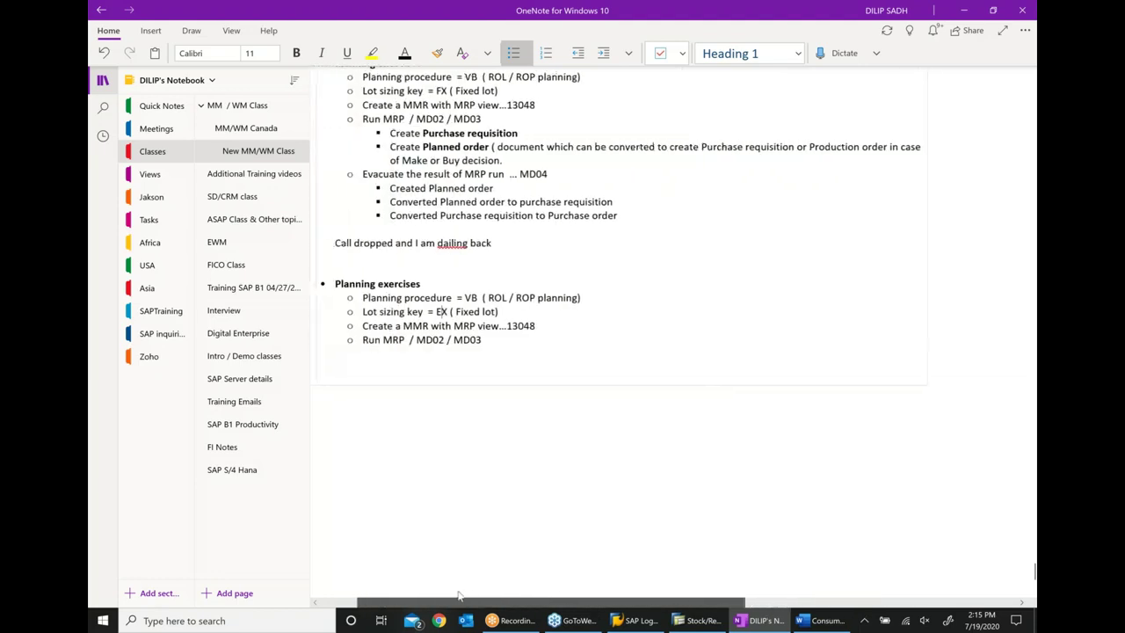
left_click(482, 311)
key("BackSpace")
key("BackSpace")
key("BackSpace")
key("BackSpace")
key("BackSpace")
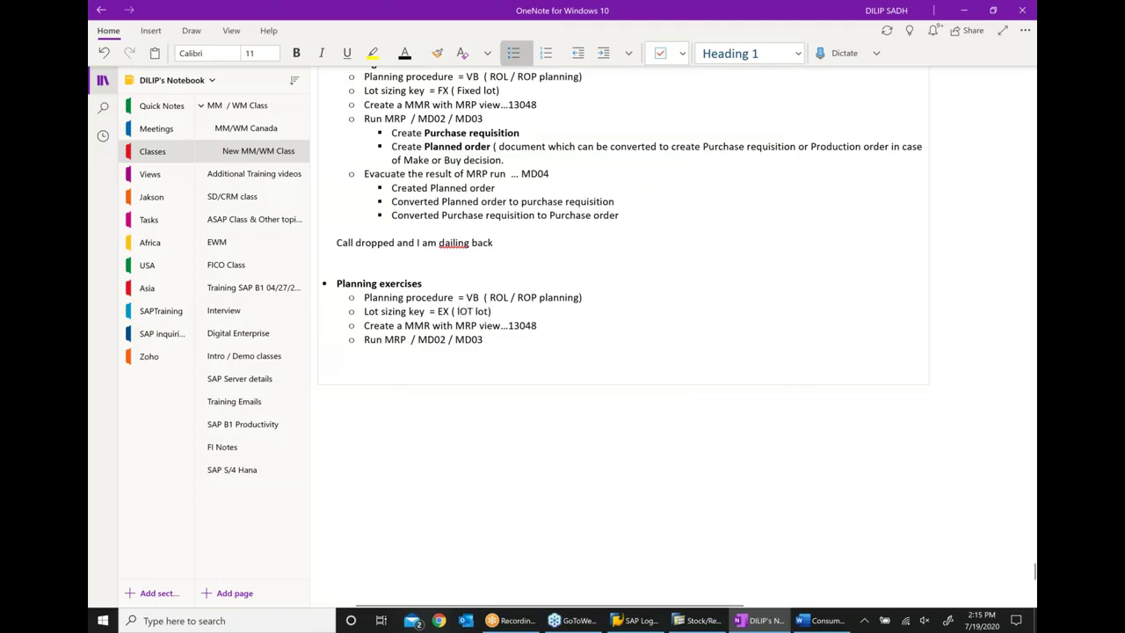
type("lOT f")
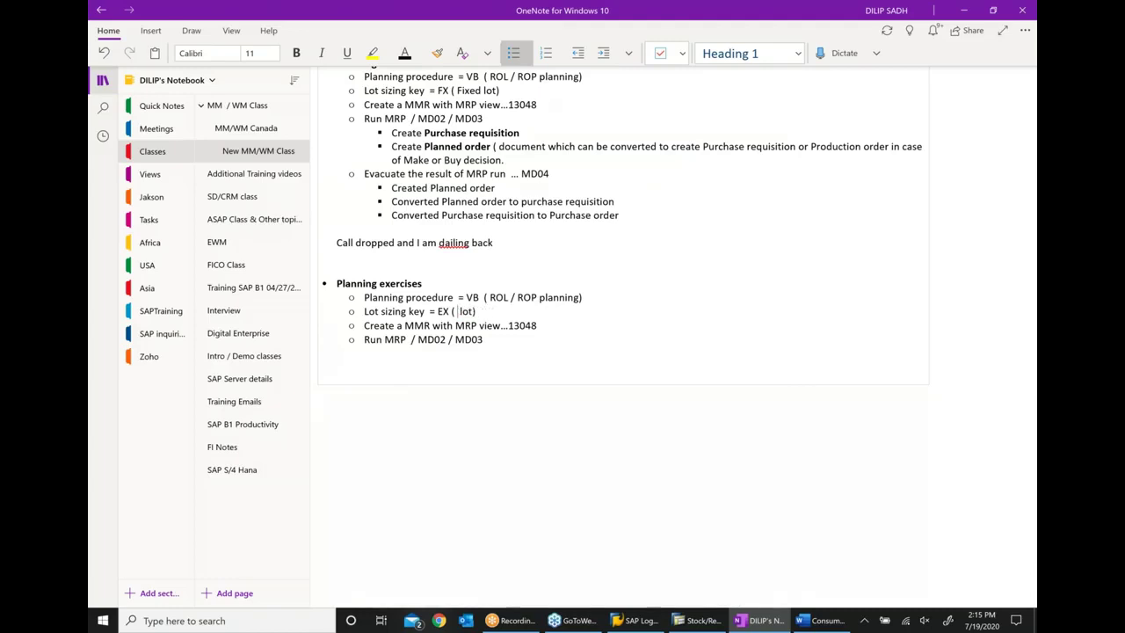
type("or")
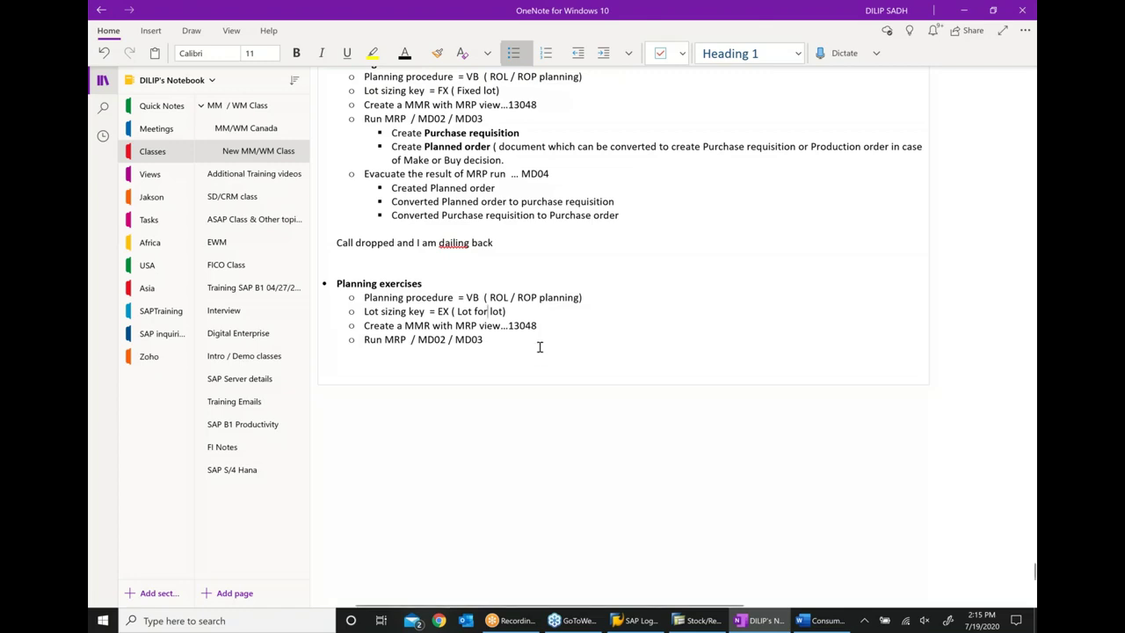
Step: Remove the dots and the material number from the copied "Create a MMR with MRP view" line
key("BackSpace")
key("BackSpace")
key("BackSpace")
key("BackSpace")
key("BackSpace")
key("BackSpace")
key("BackSpace")
key("BackSpace")
Step: Add the bullet "evaluate the result" after the copied Run MRP line
left_click(510, 342)
key("Return")
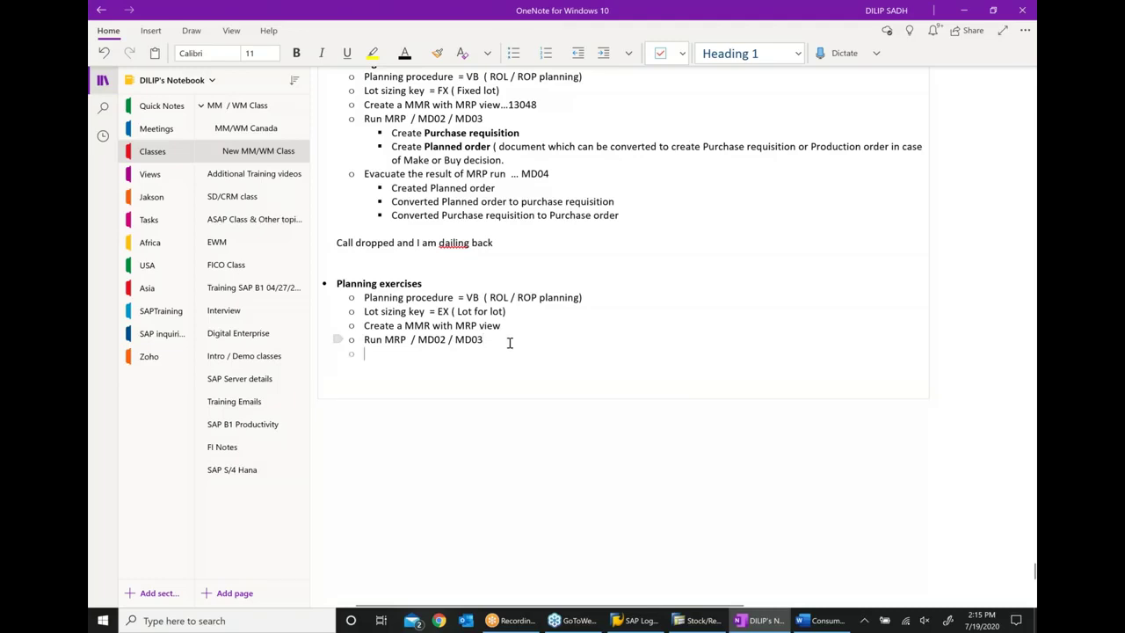
type("e")
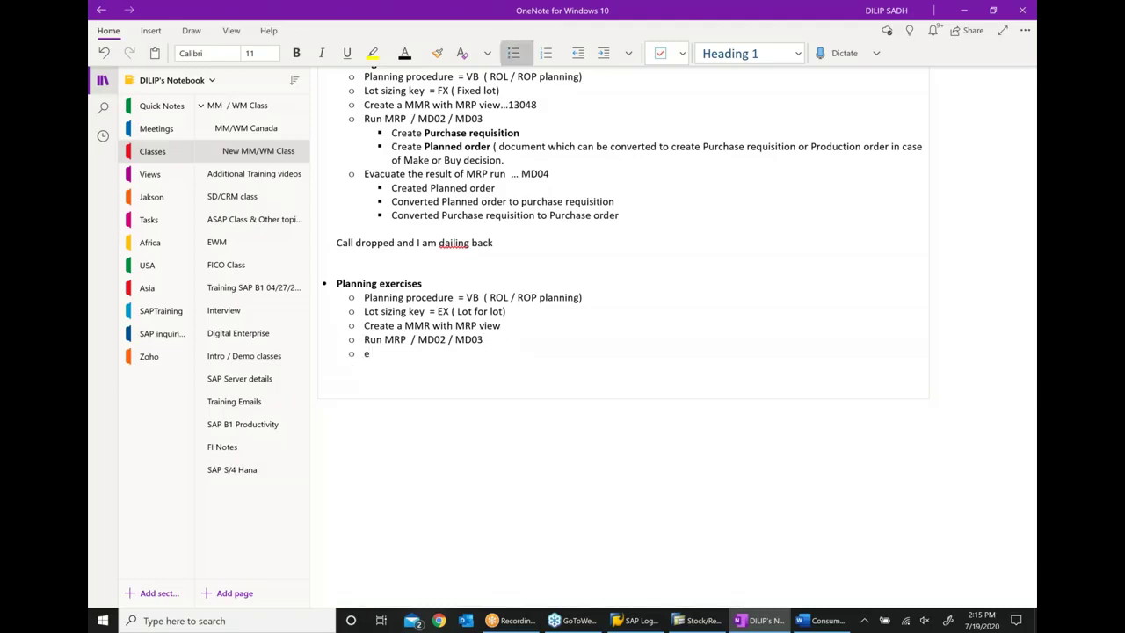
type("valuate the result")
Step: Switch to the SAP session and start creating a raw material in the Mechanical Engineering sector, up to the view selection
left_click(689, 622)
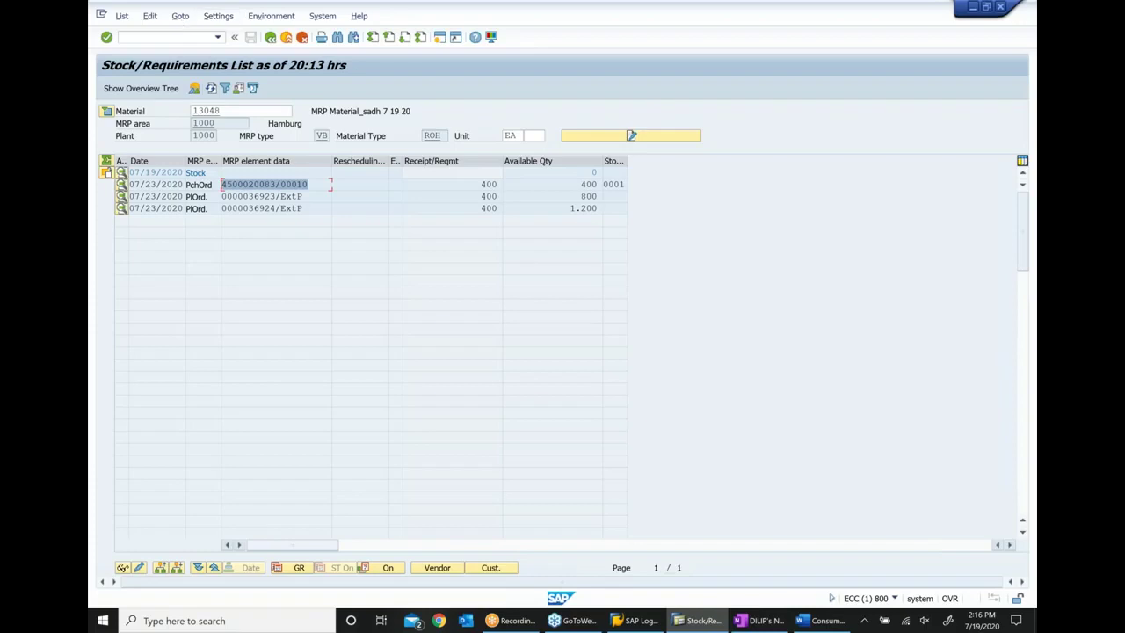
left_click(164, 36)
type("/nmd02")
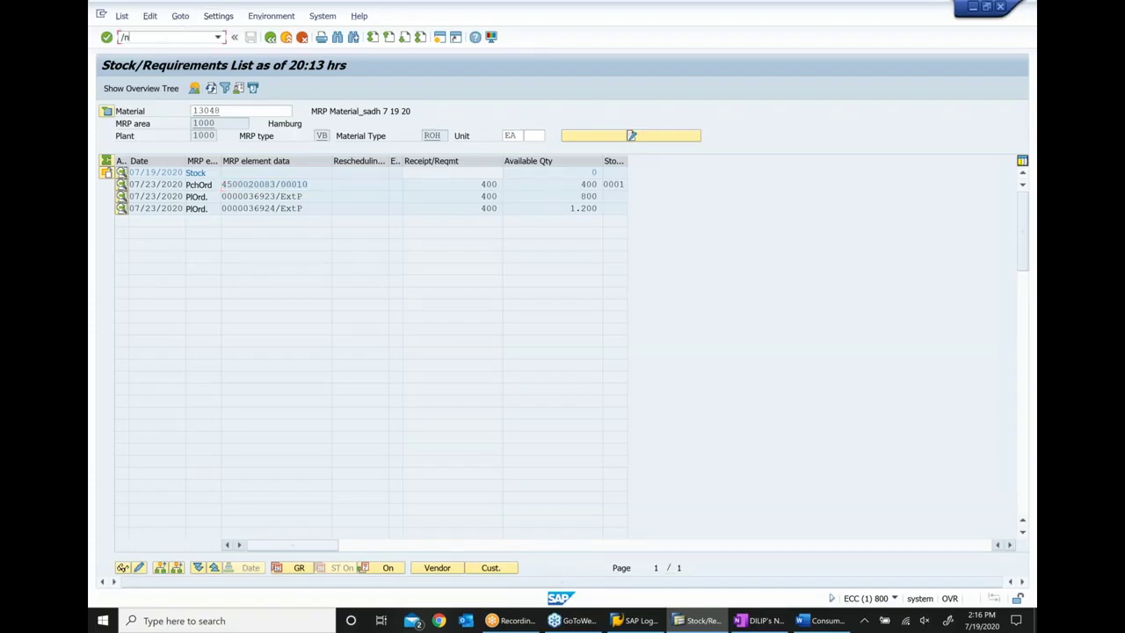
key("Return")
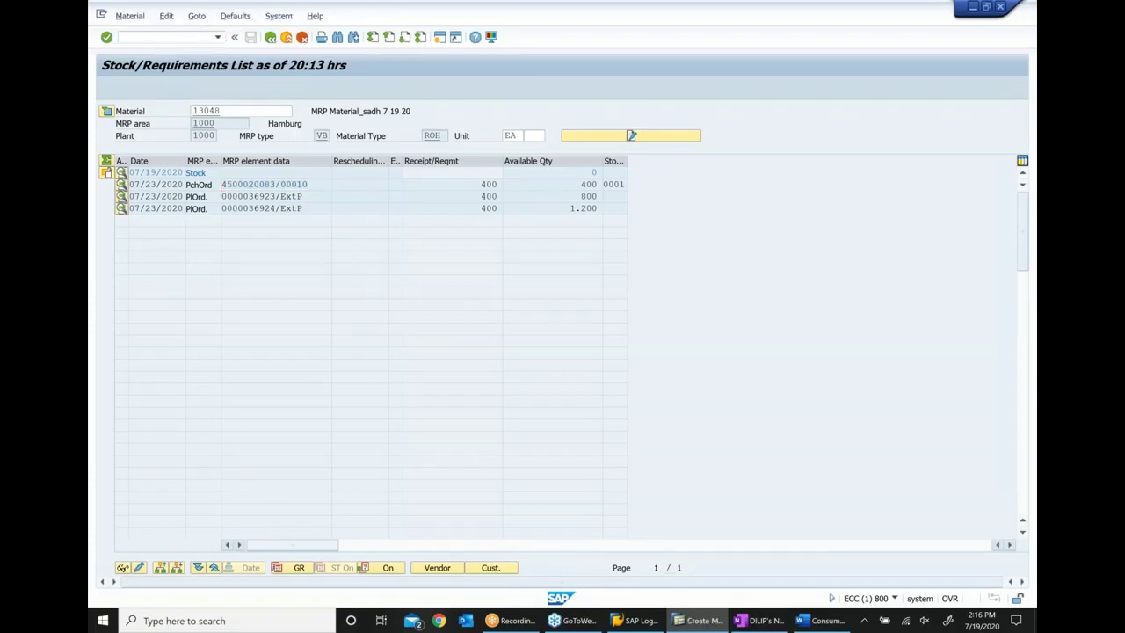
key("Return")
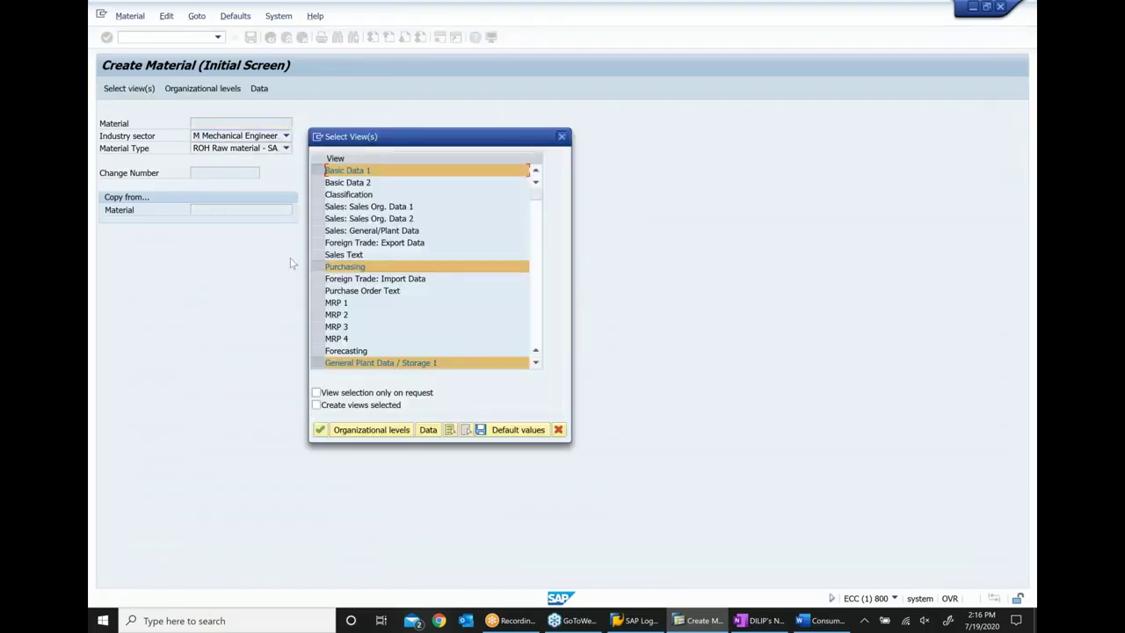
Step: Add the MRP 1, MRP 2, MRP 3 and MRP 4 views and accept plant 1000 with storage location 0001
left_click(317, 302)
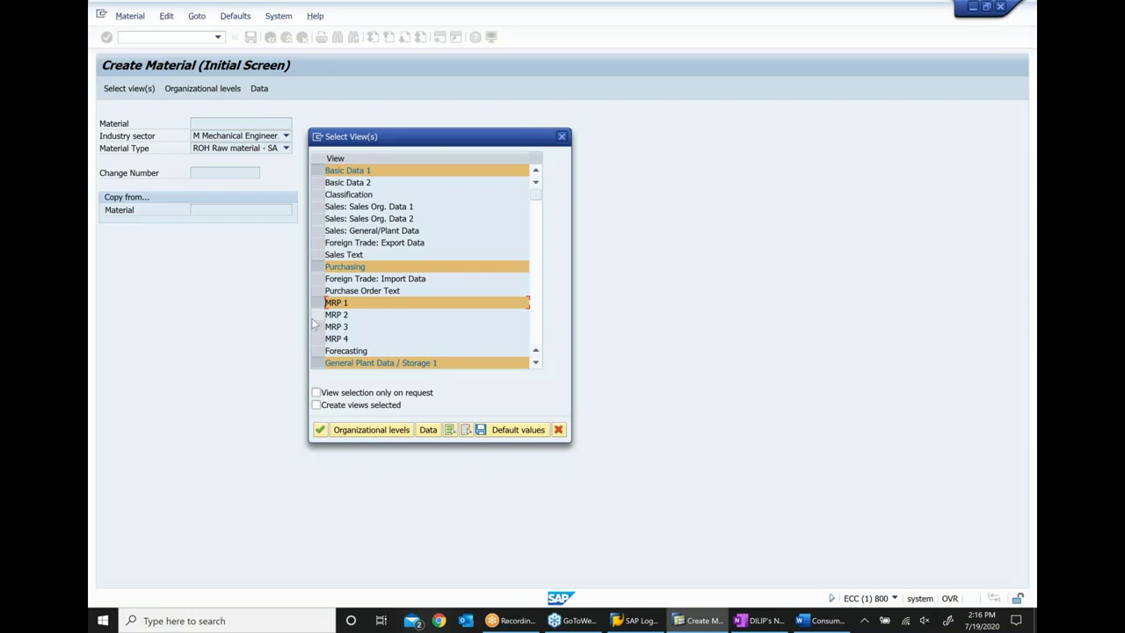
left_click(316, 314)
left_click(317, 326)
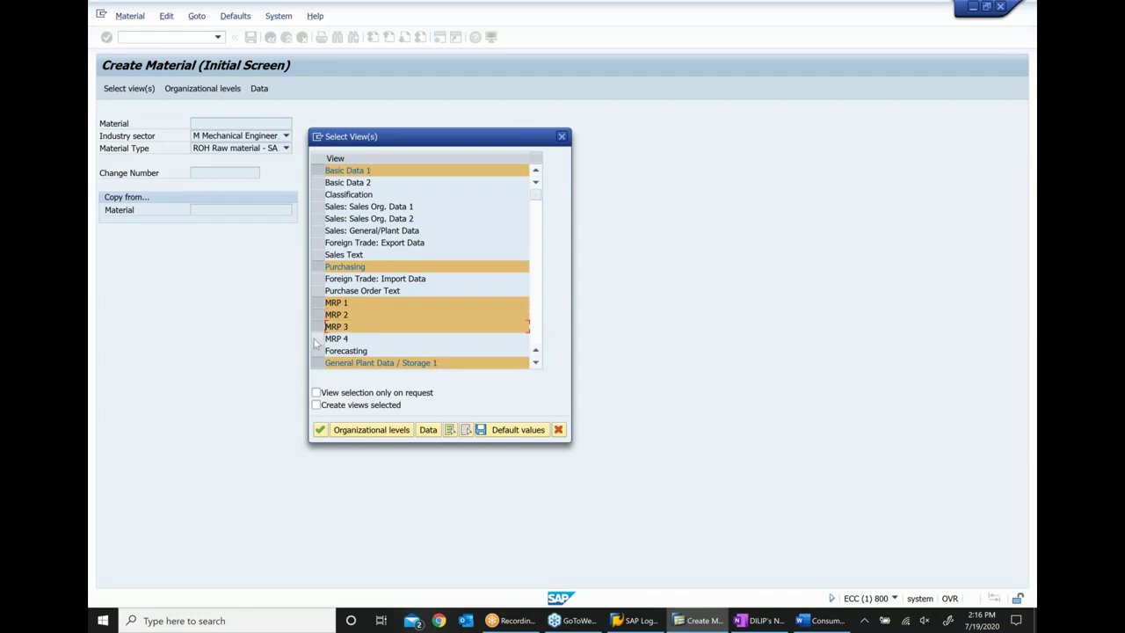
left_click(320, 430)
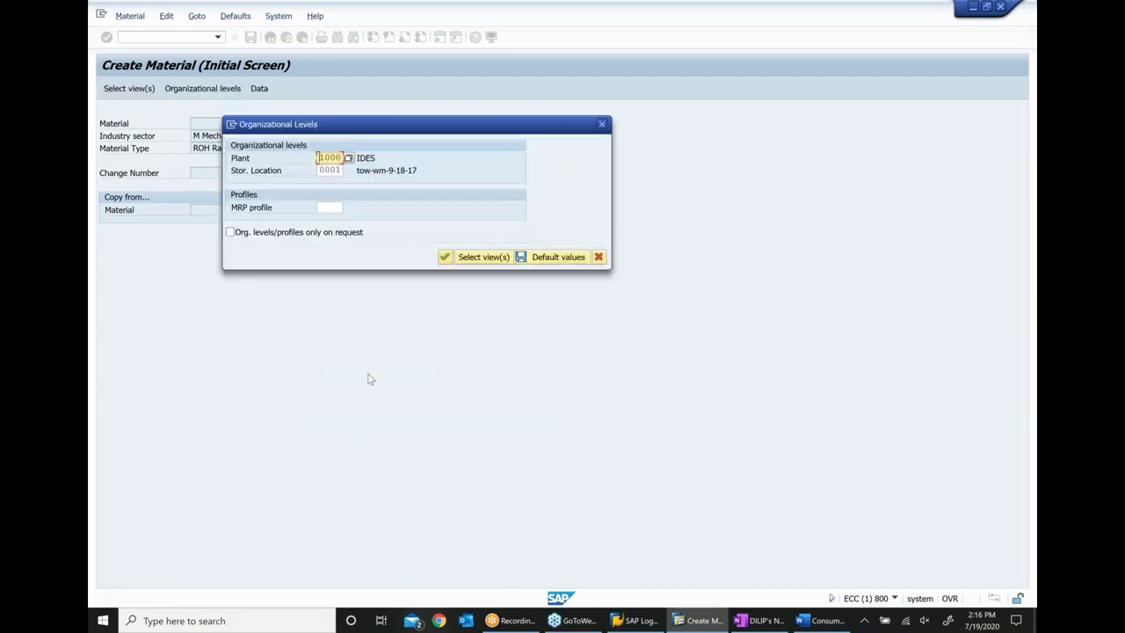
key("Return")
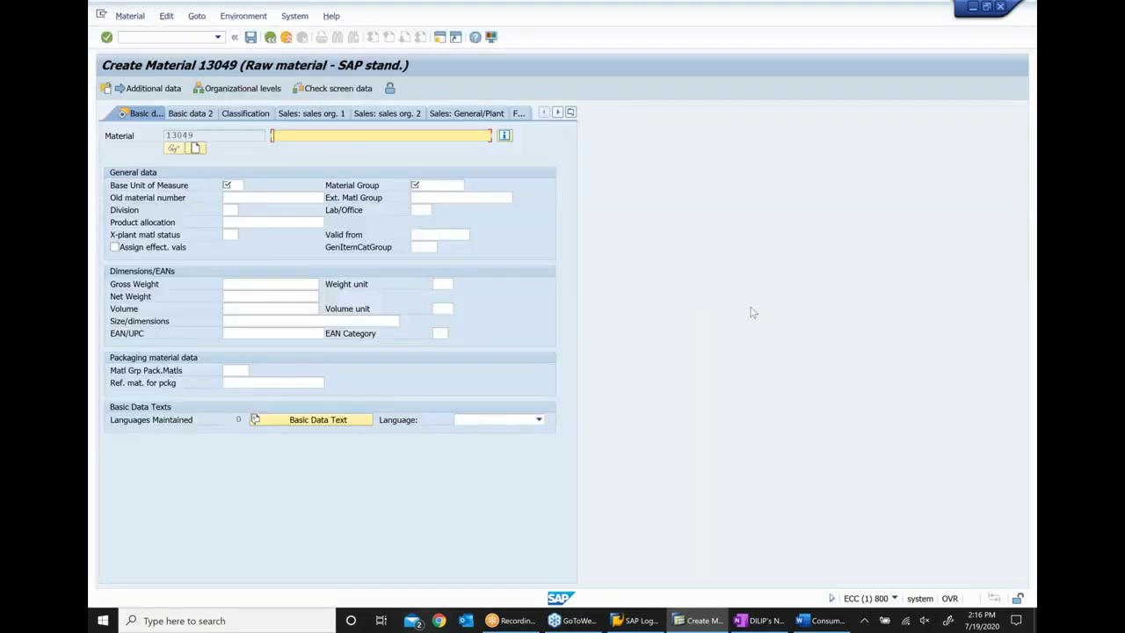
Step: Fill in the basic data with the earlier MRP material description ending in "aa", base unit EA and material group 001
key("BackSpace")
key("Return")
type("aa")
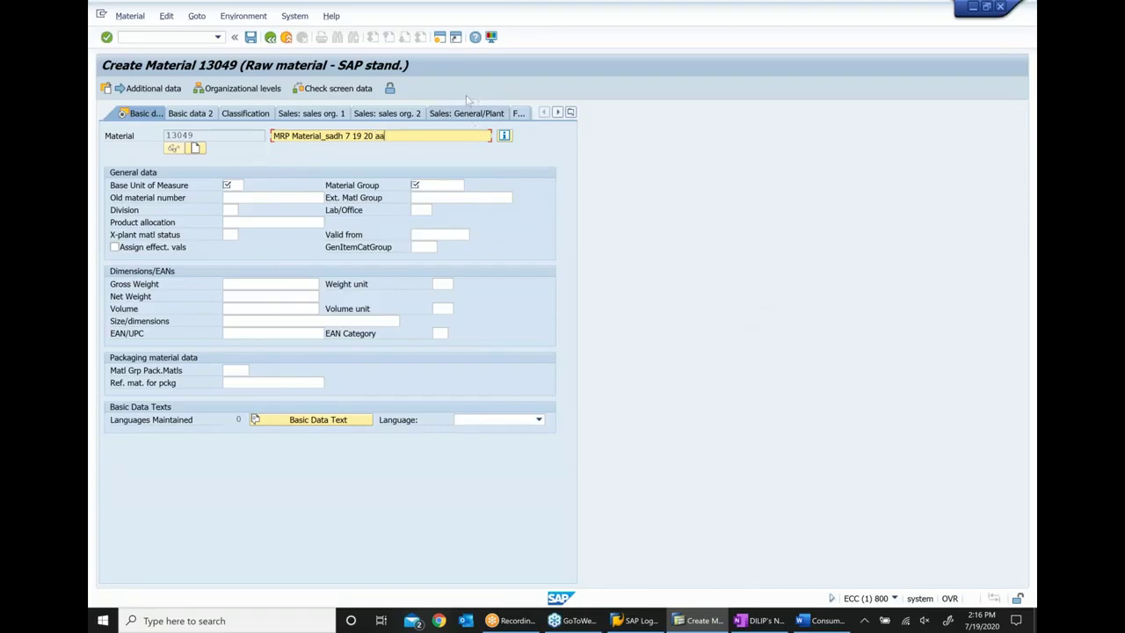
key("Tab")
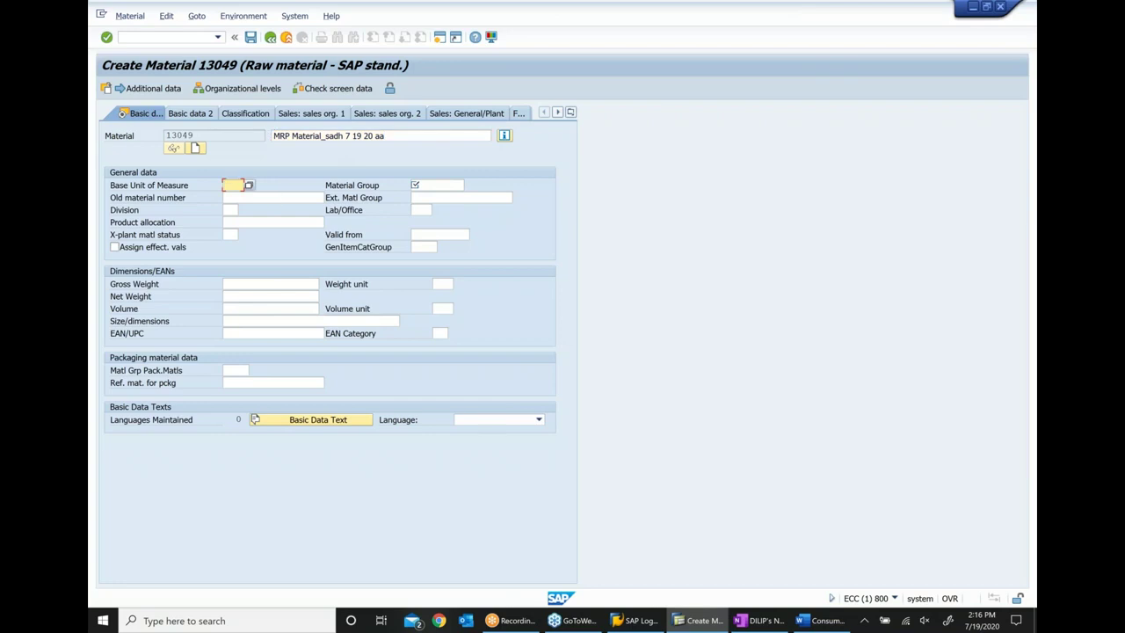
type("ea")
key("Tab")
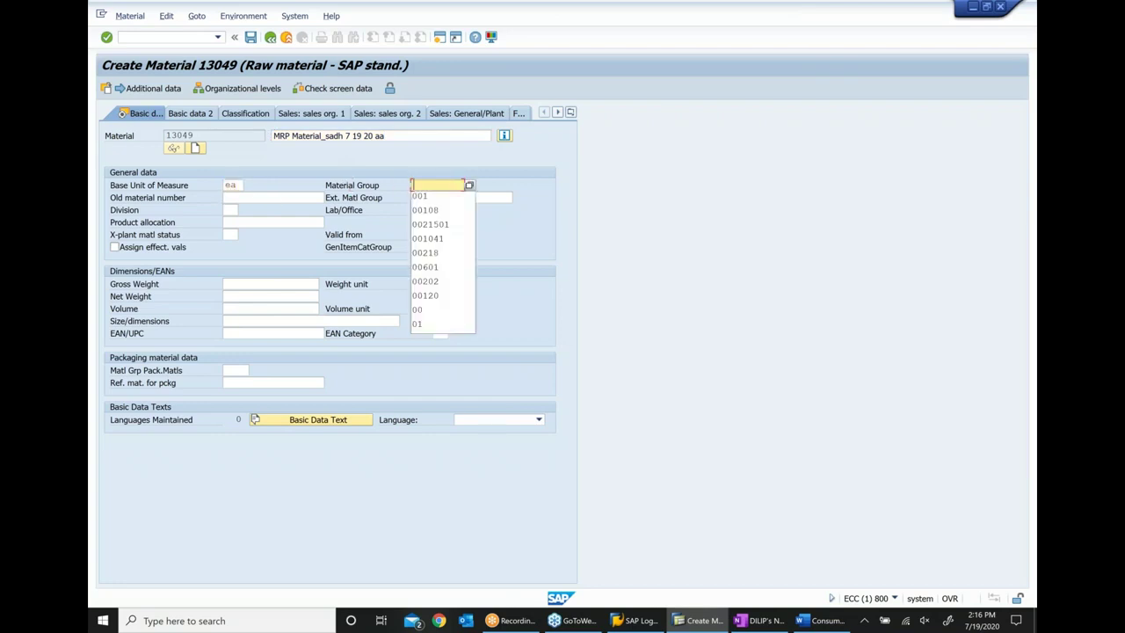
key("Return")
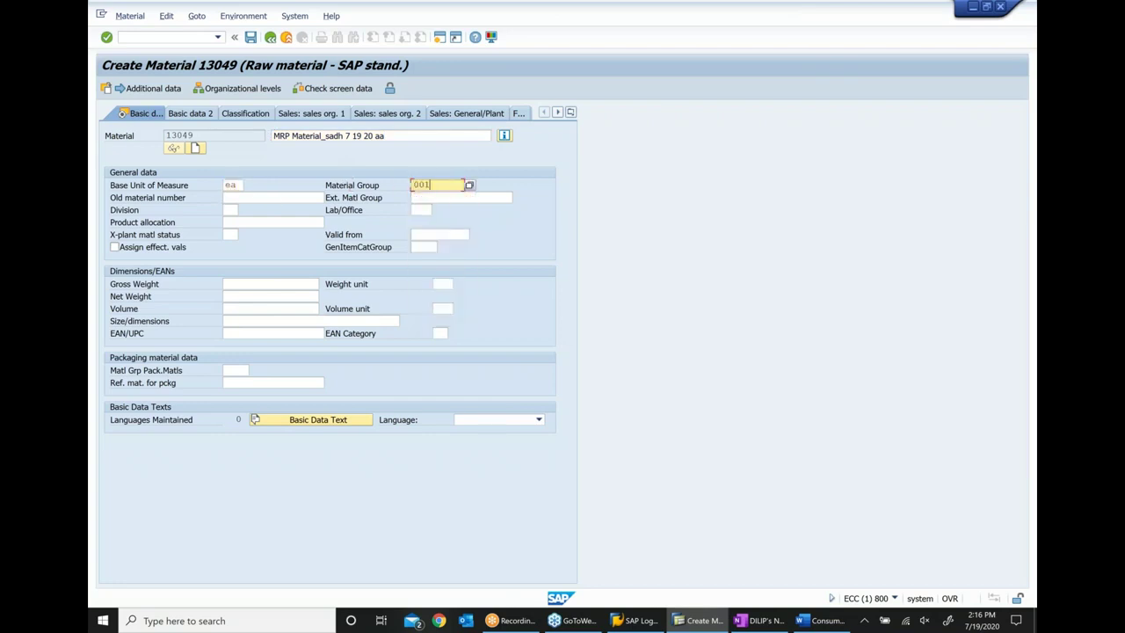
key("Return")
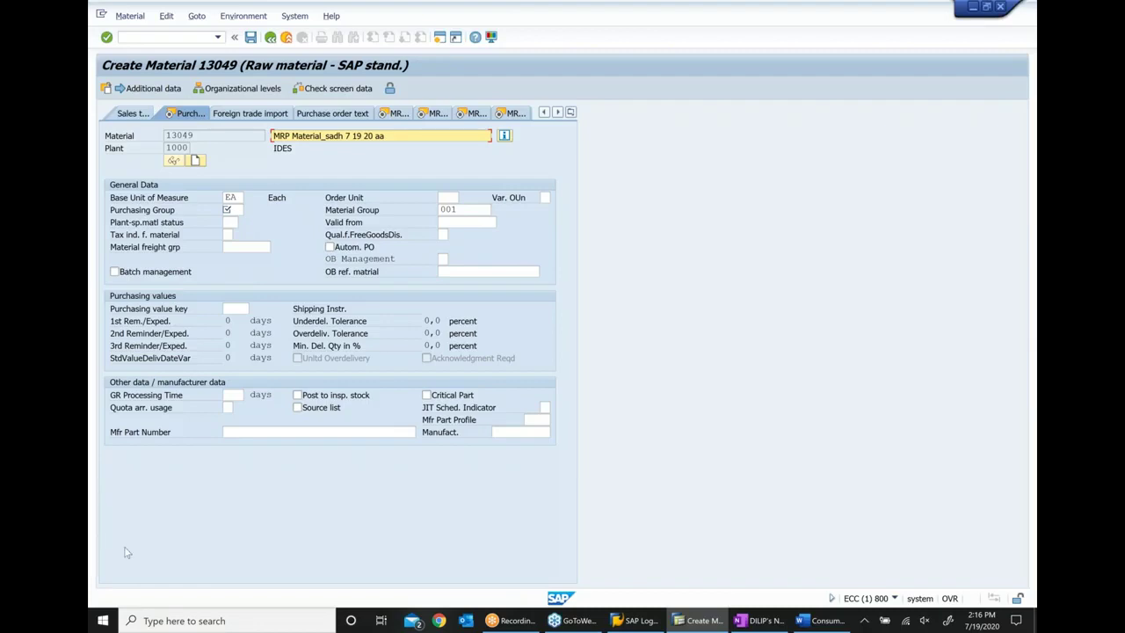
Step: Set the purchasing group to 000 and continue to the MRP 1 view
left_click(226, 211)
type("000")
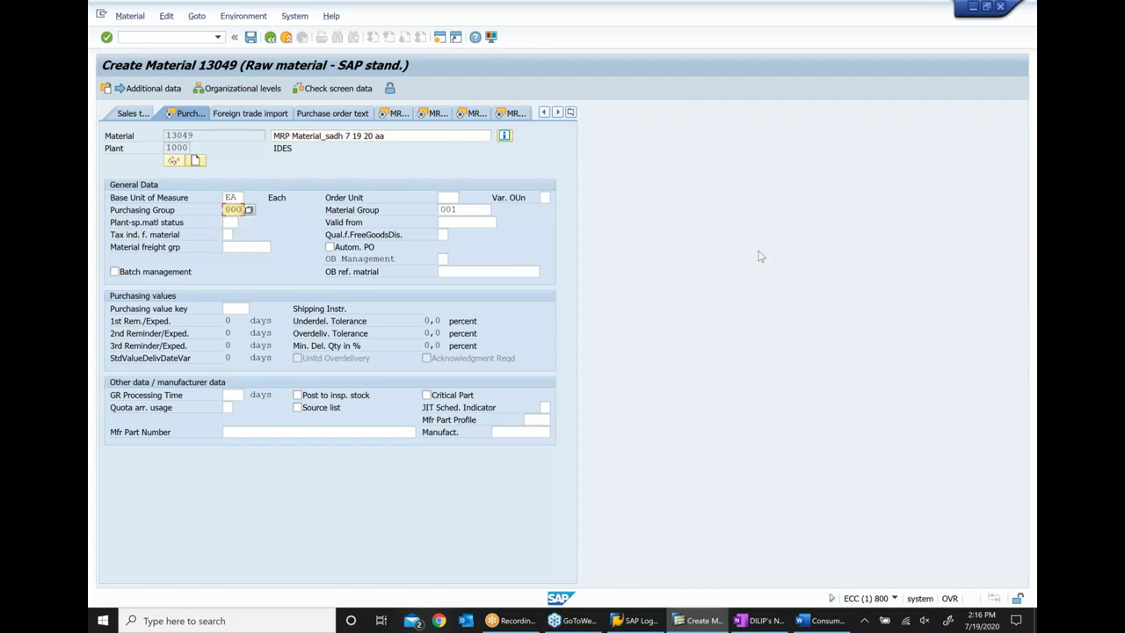
key("Return")
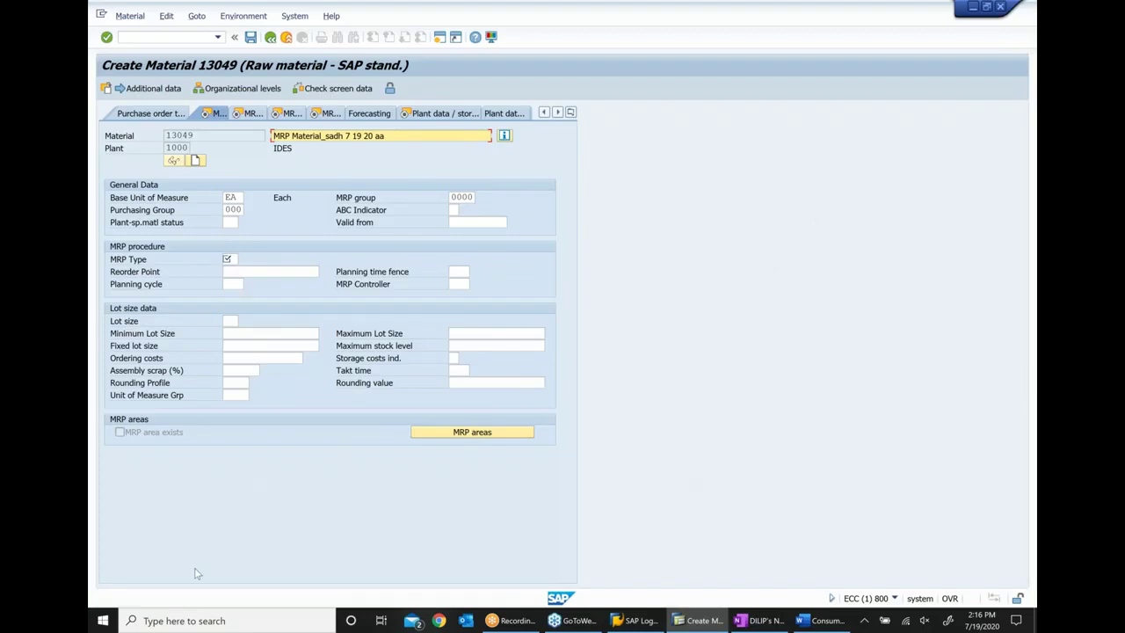
Step: Set the MRP procedure to type VB (Manual reorder point planning) with reorder point 1000 and MRP controller 000
left_click(231, 259)
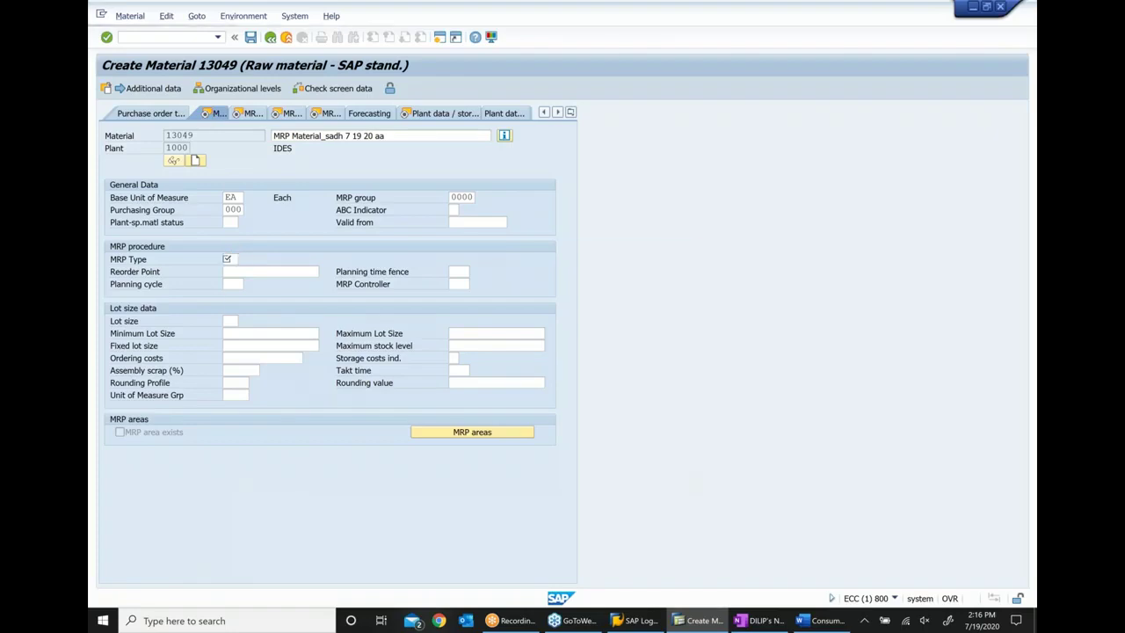
left_click(227, 260)
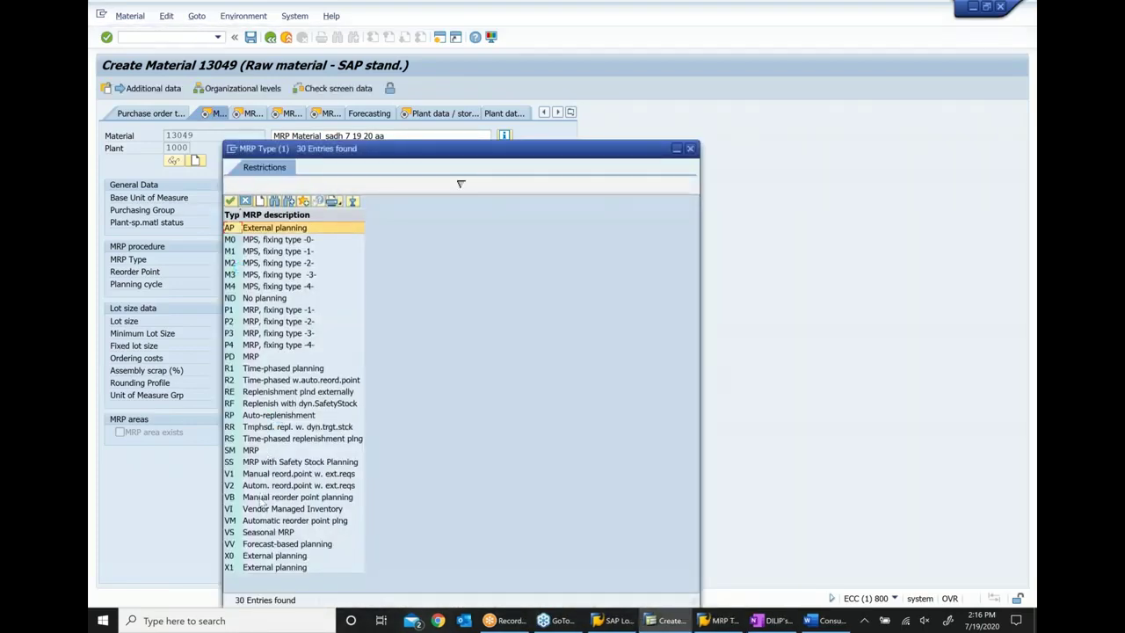
left_click(273, 499)
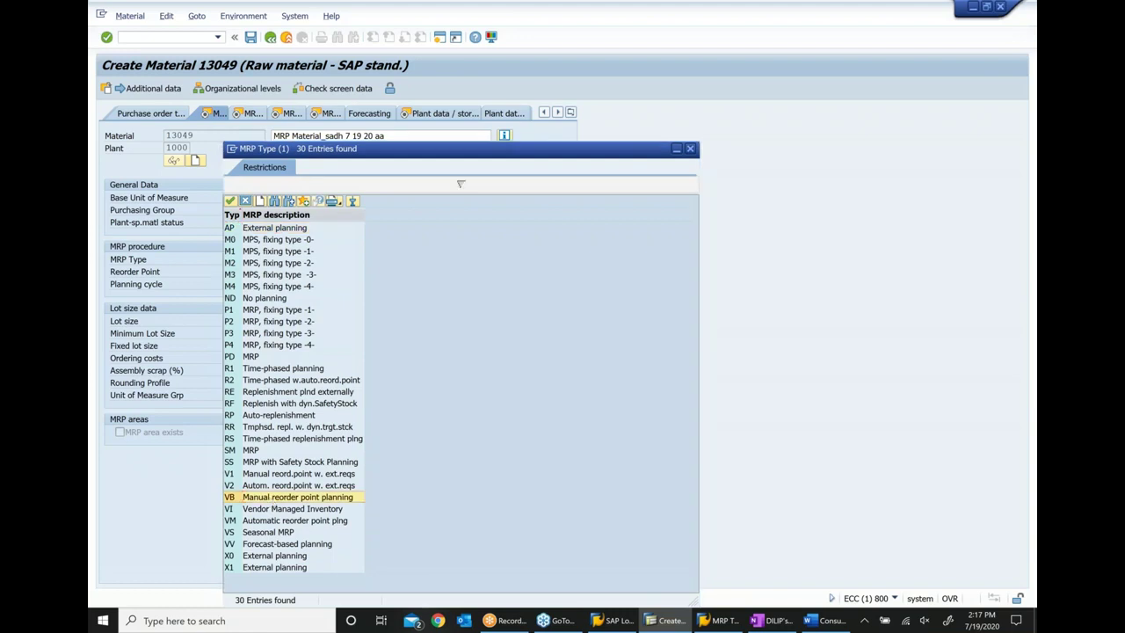
double_click(272, 498)
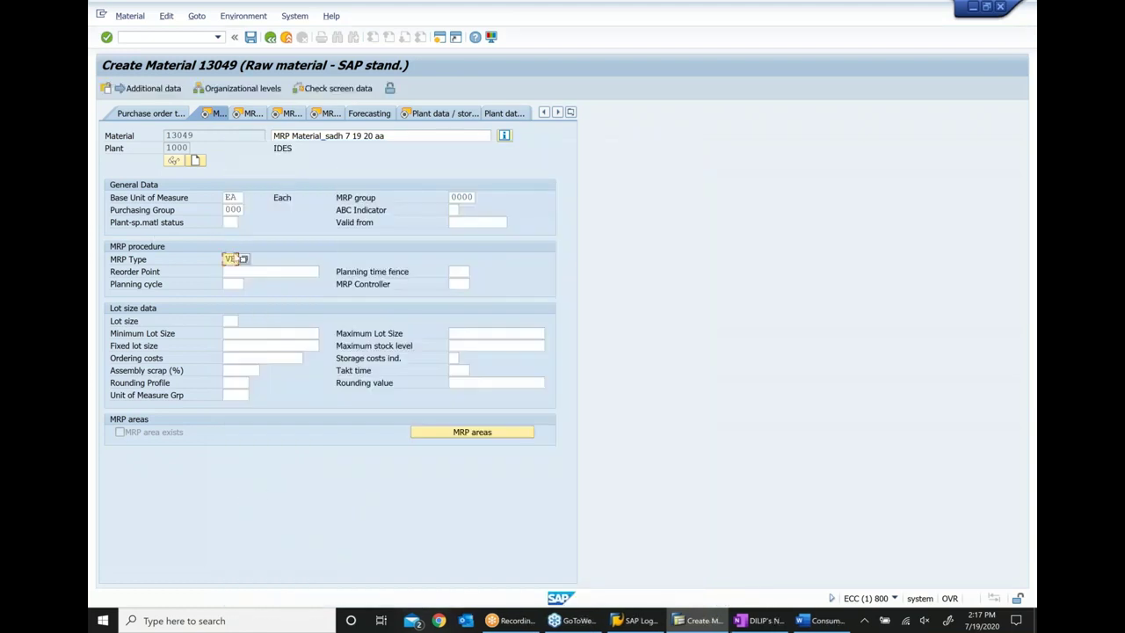
left_click(252, 272)
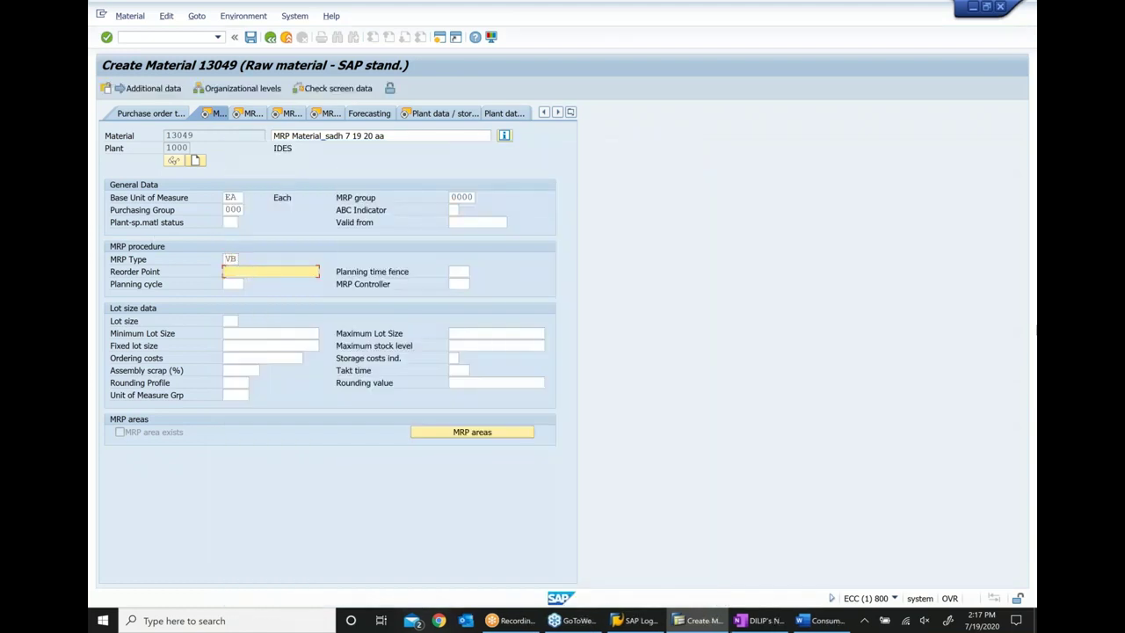
type("1000")
left_click(458, 283)
type("000")
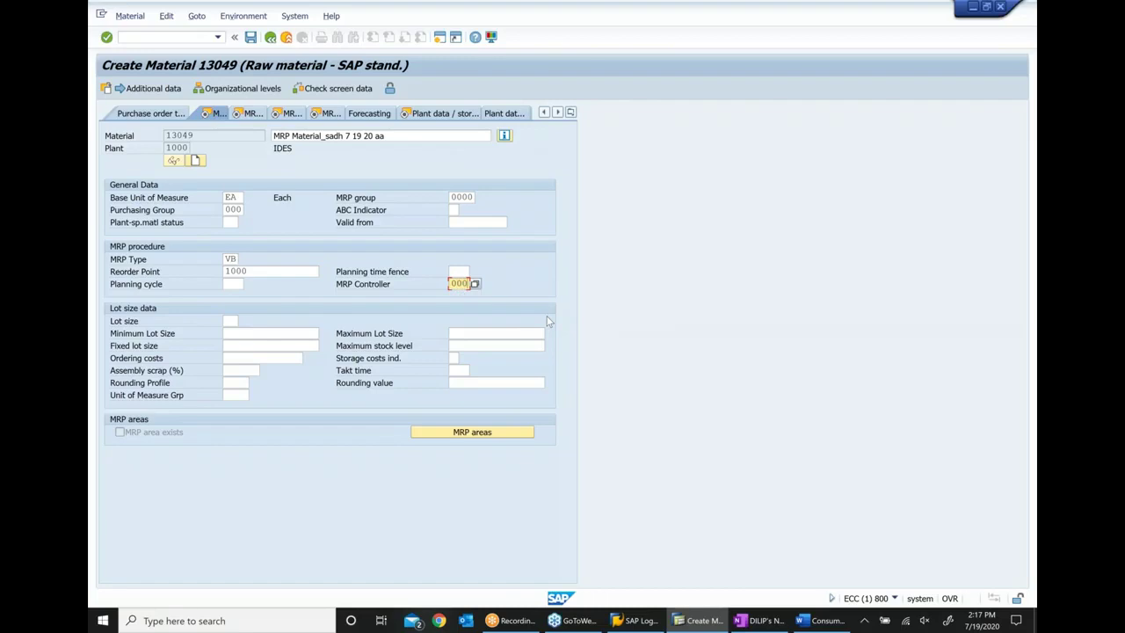
Step: Choose lot size EX (Lot-for-lot order quantity) and continue to the MRP 2 view
left_click(230, 319)
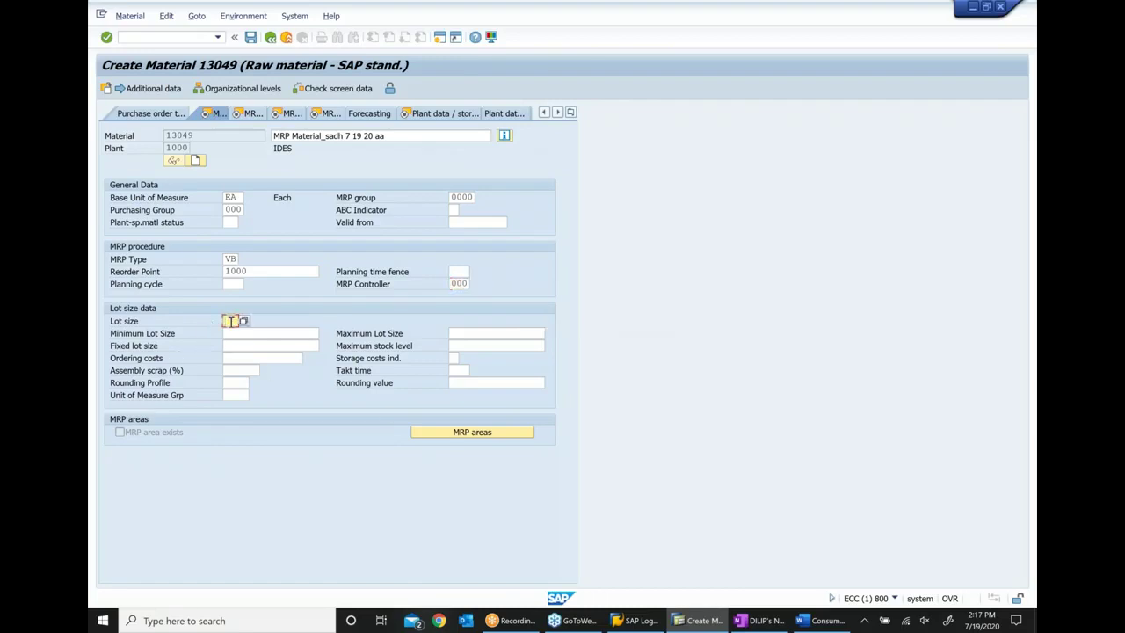
left_click(243, 321)
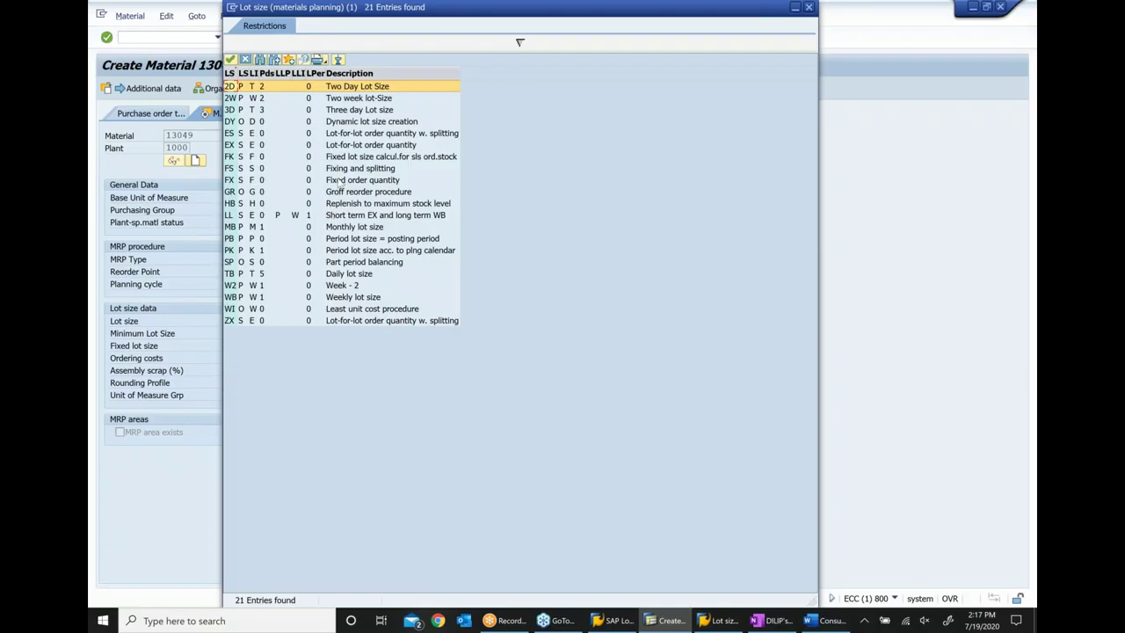
left_click(349, 149)
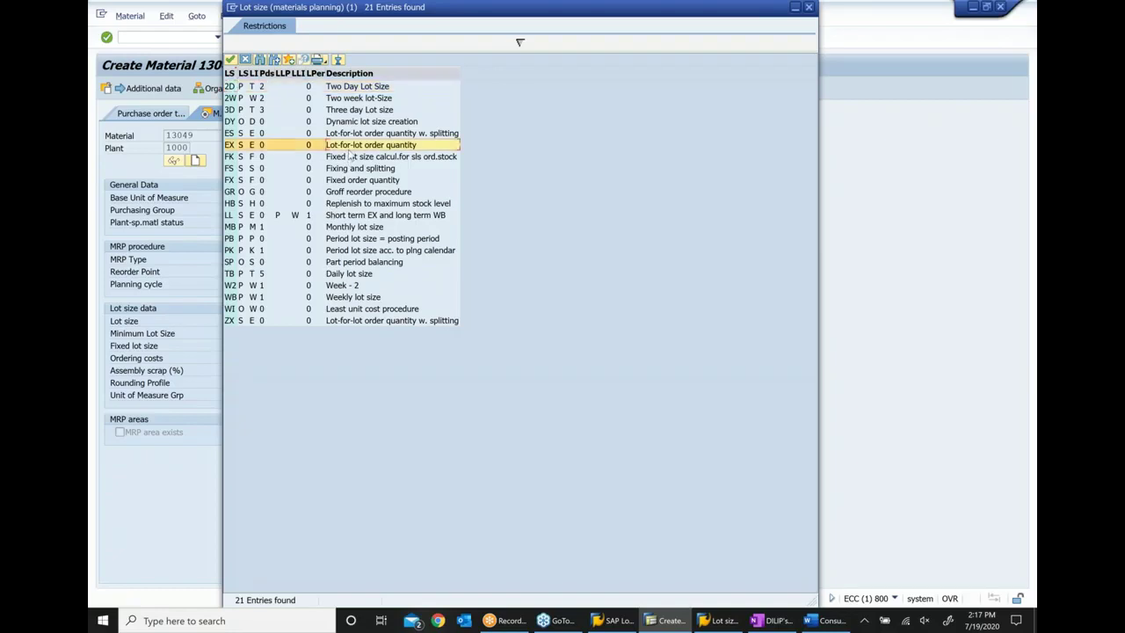
double_click(350, 148)
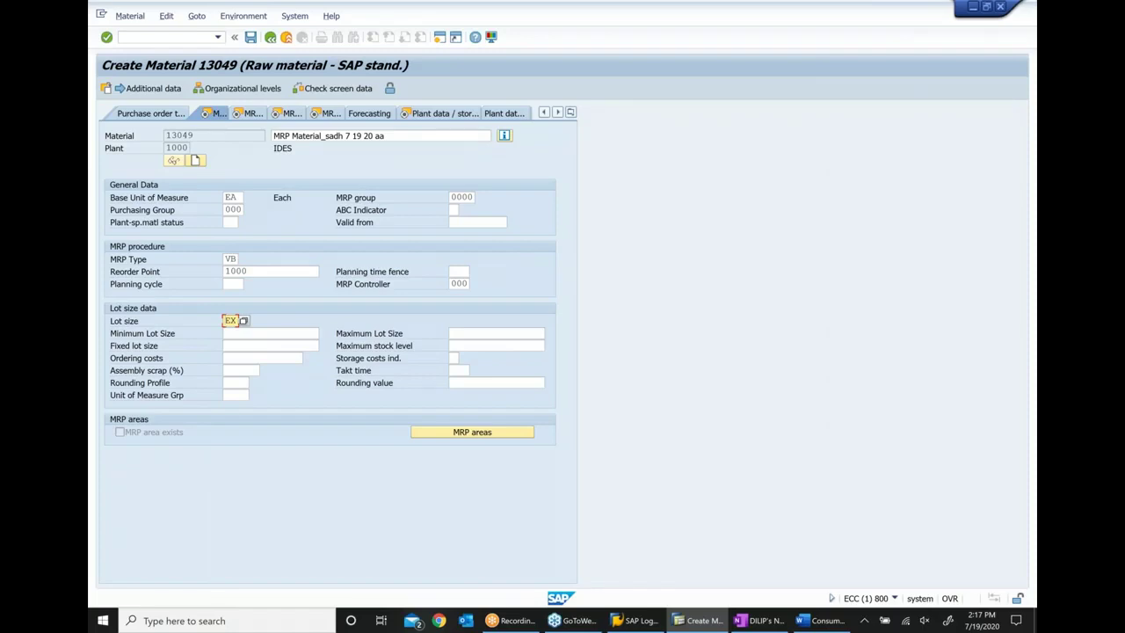
key("Return")
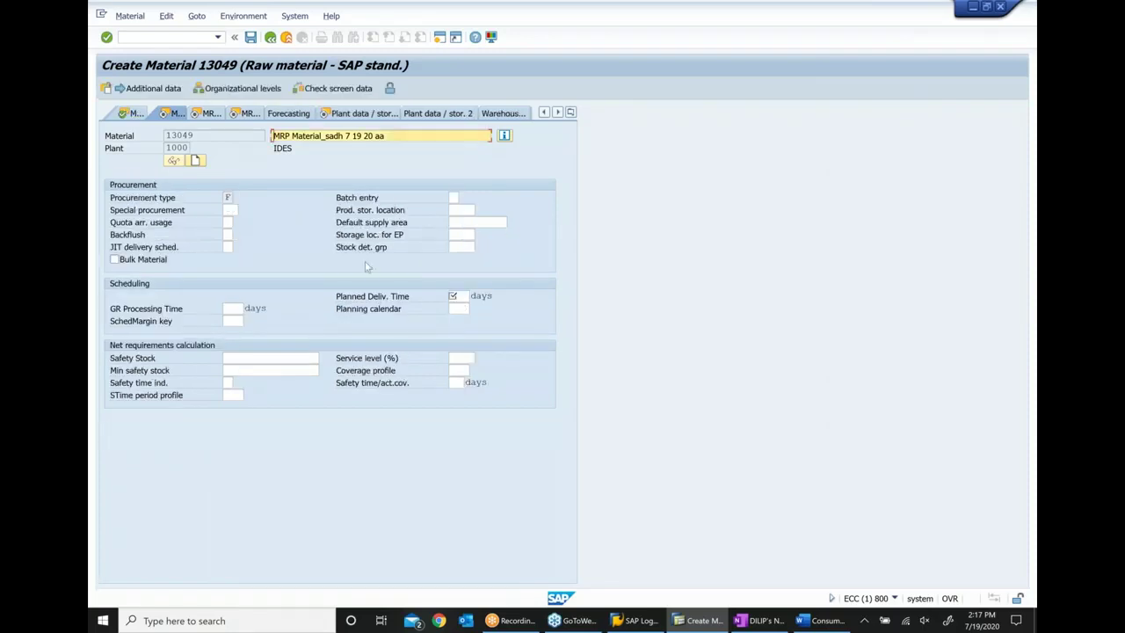
Step: Set the planned delivery time to 2 days and continue through the remaining views to the accounting data
left_click(458, 296)
type("2")
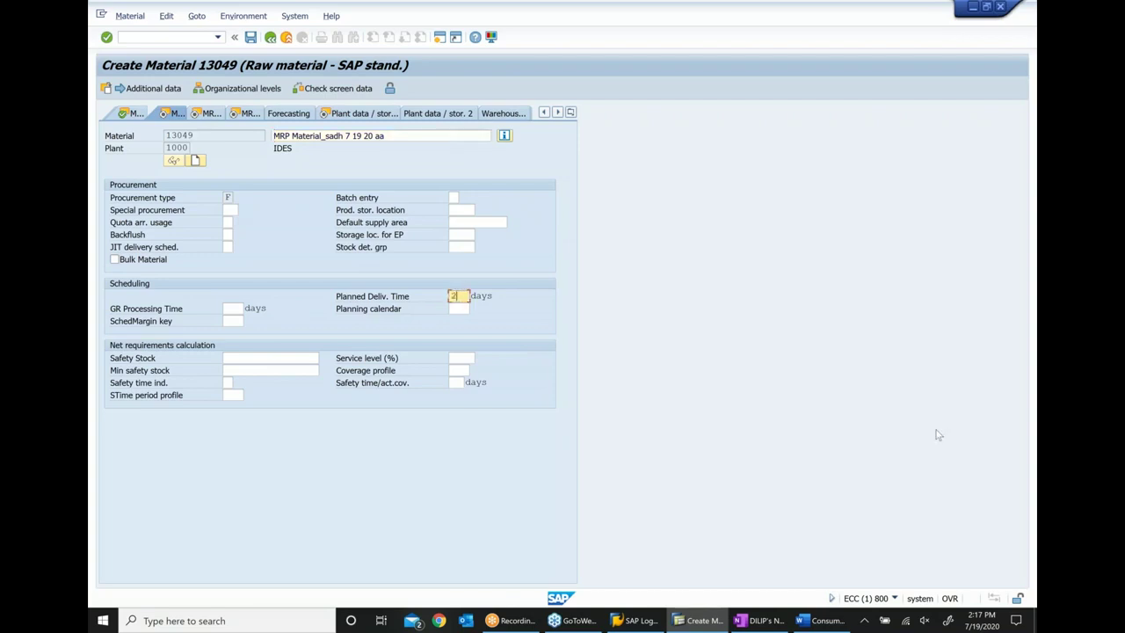
key("Return")
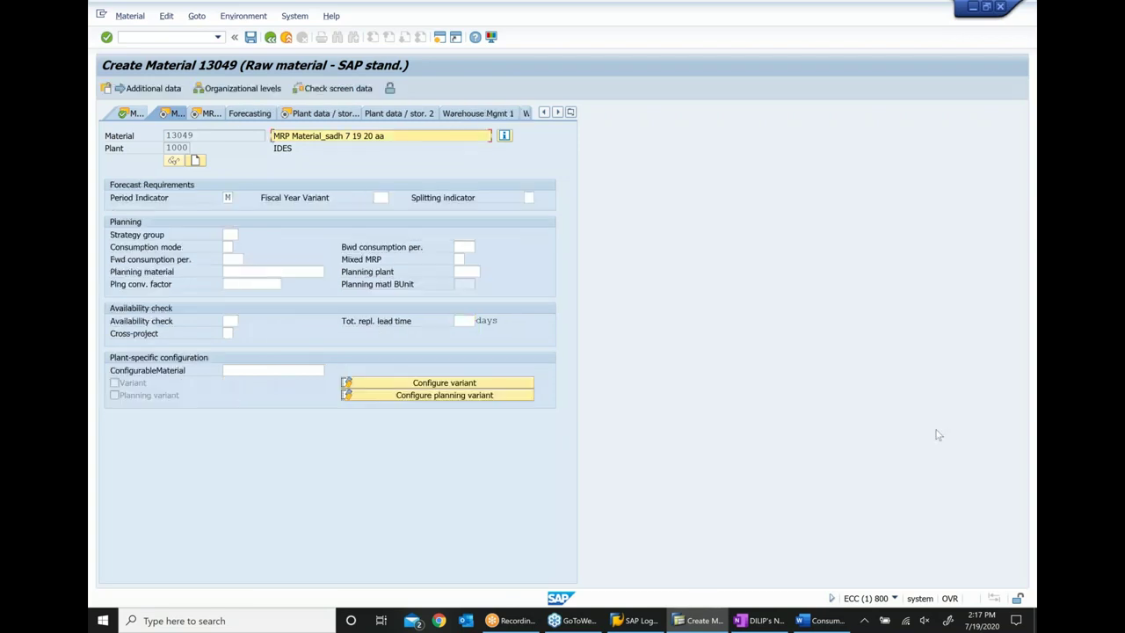
key("Return")
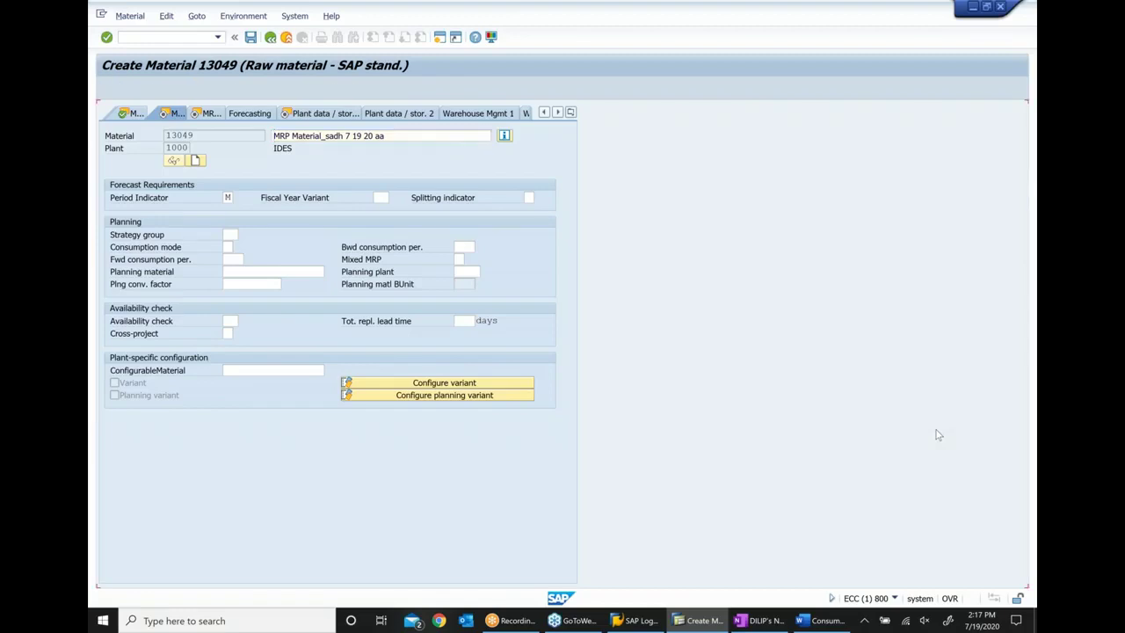
key("Return")
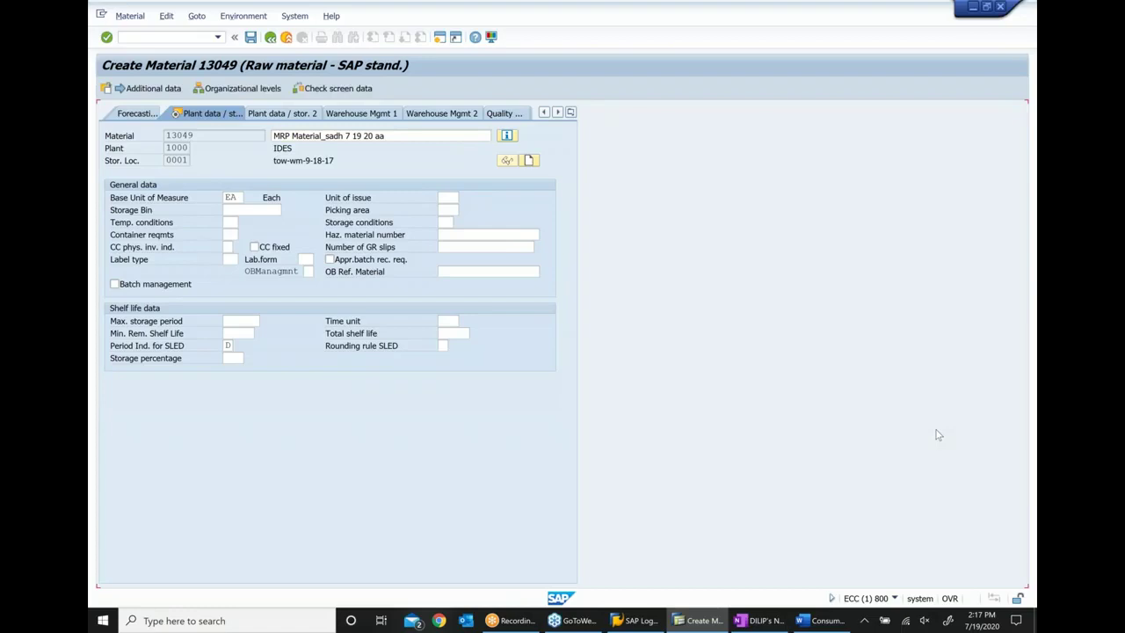
key("Return")
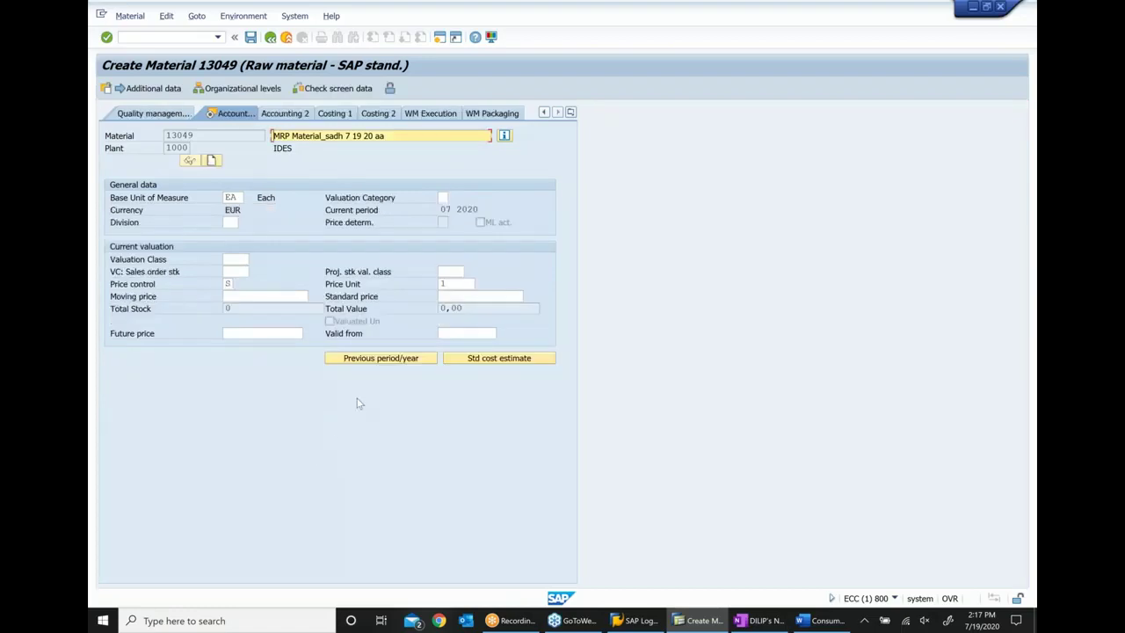
Step: Enter valuation class 3000 and standard price 10, and save the new material
left_click(243, 259)
type("3000")
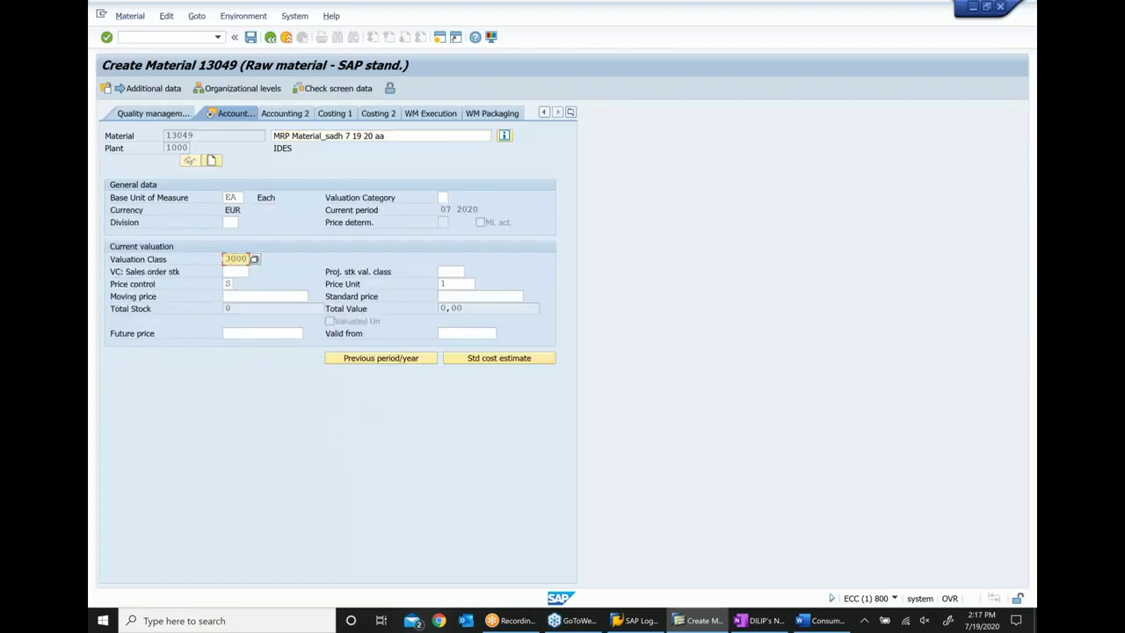
left_click(451, 296)
type("10")
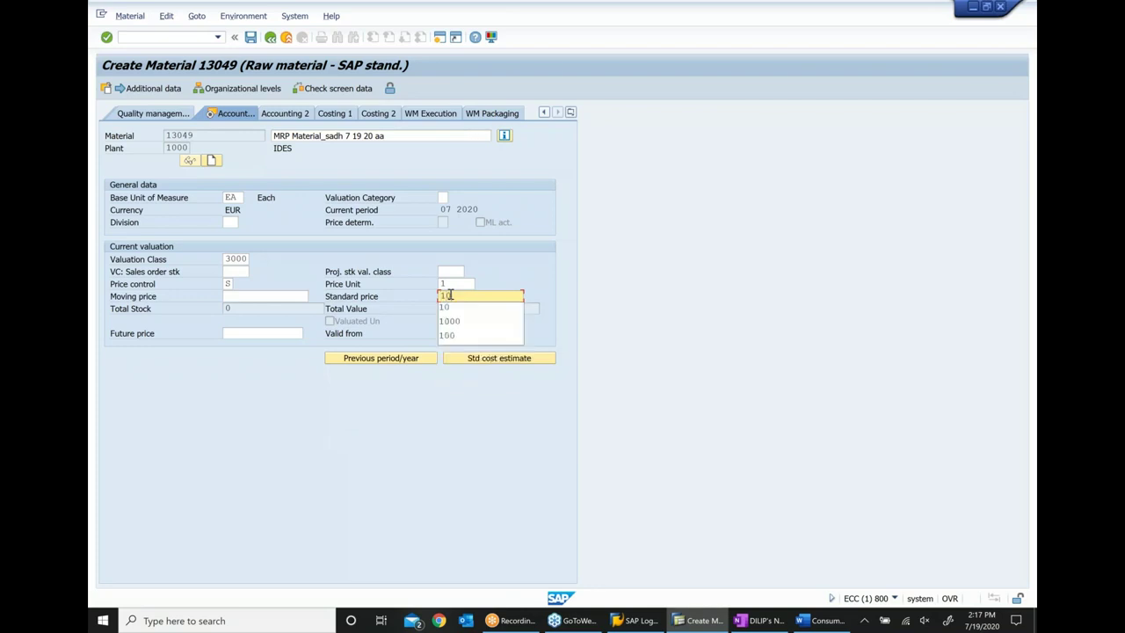
key("Return")
key("Return")
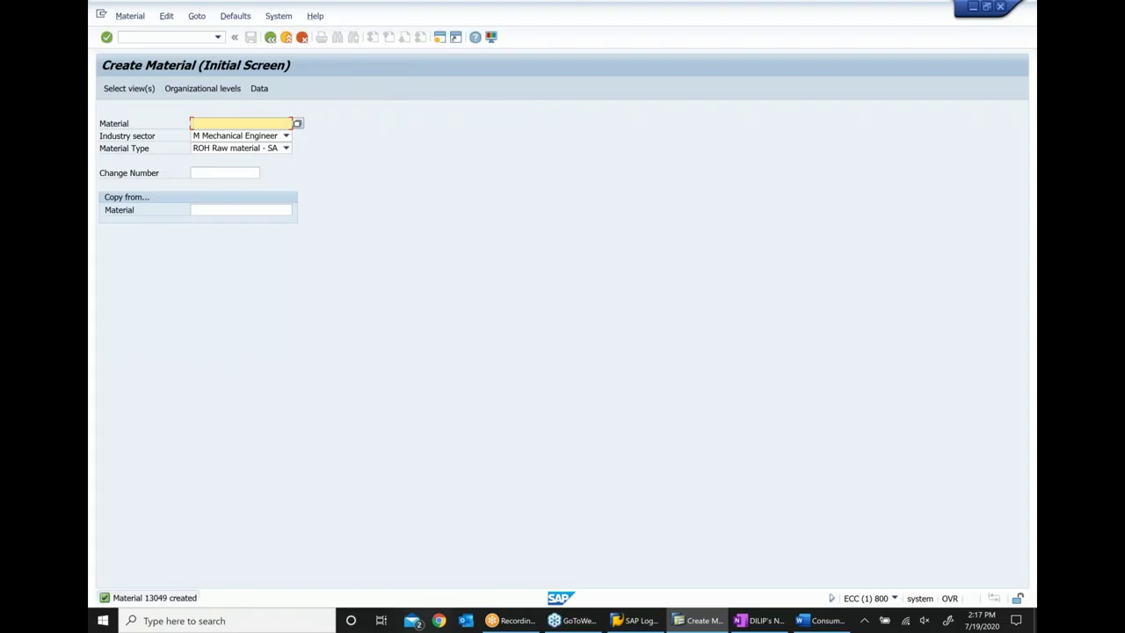
Step: Copy the new material's number from Display Material, switch to OneNote and append "..13049" to the second exercise's "Create a MMR with MRP view" line
left_click(130, 15)
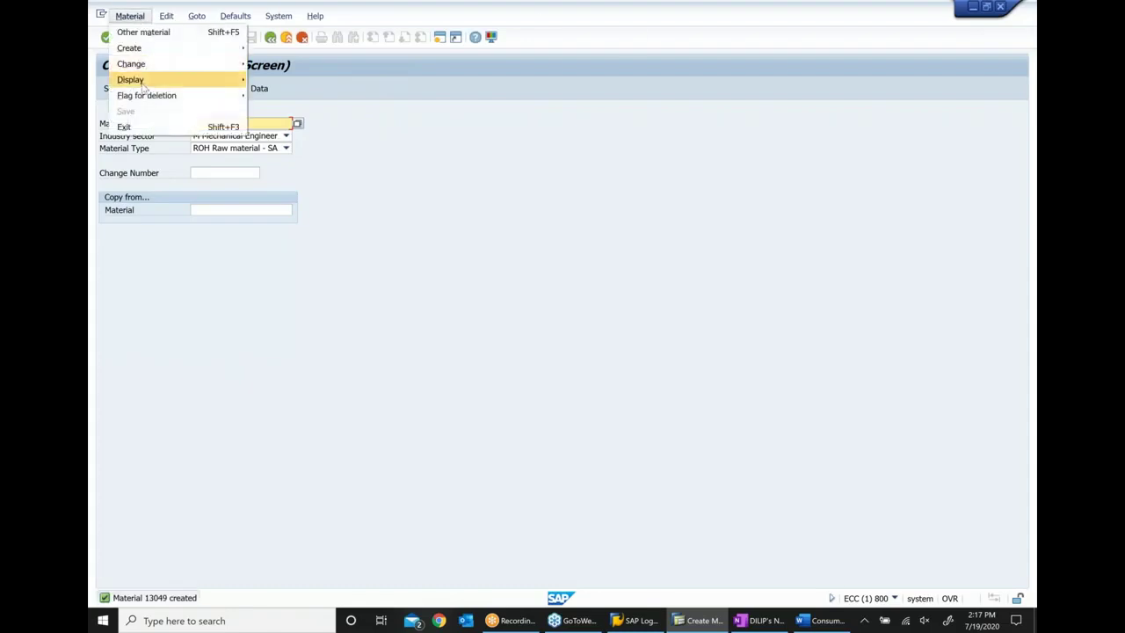
mouse_move(145, 88)
left_click(297, 85)
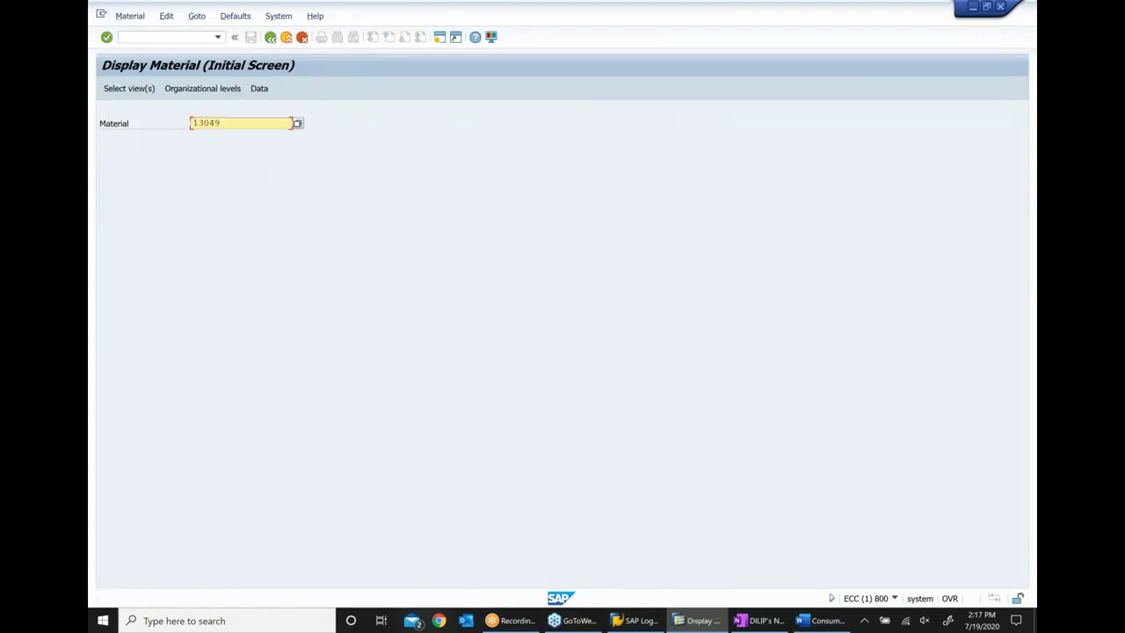
left_click_drag(227, 123, 164, 130)
key("ctrl+c")
left_click(761, 620)
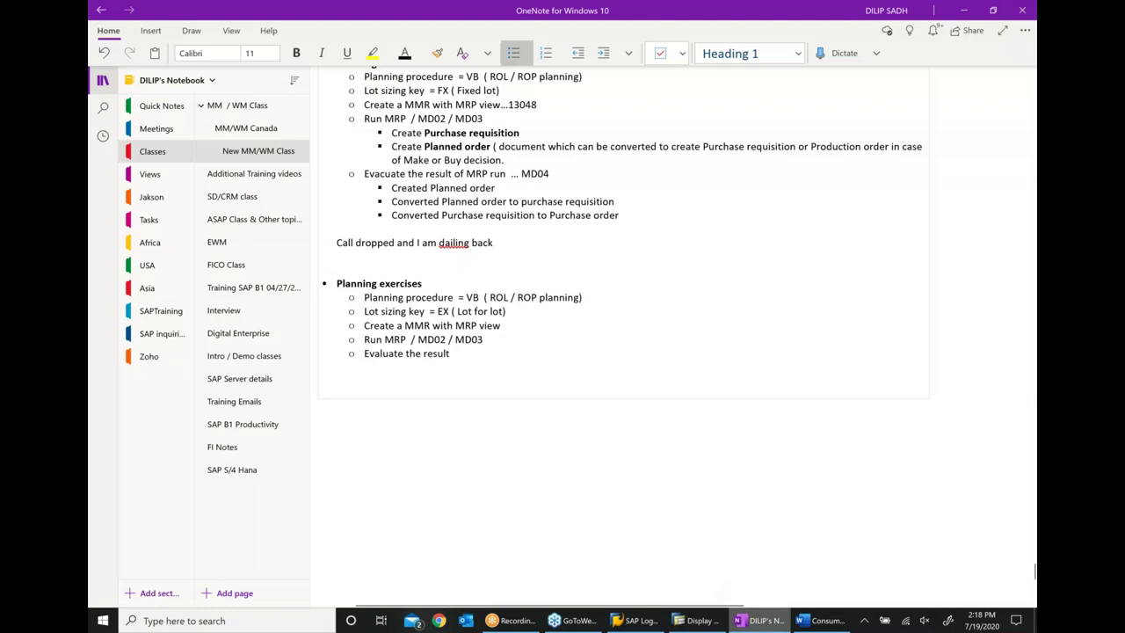
left_click(523, 327)
type("..")
key("ctrl+v")
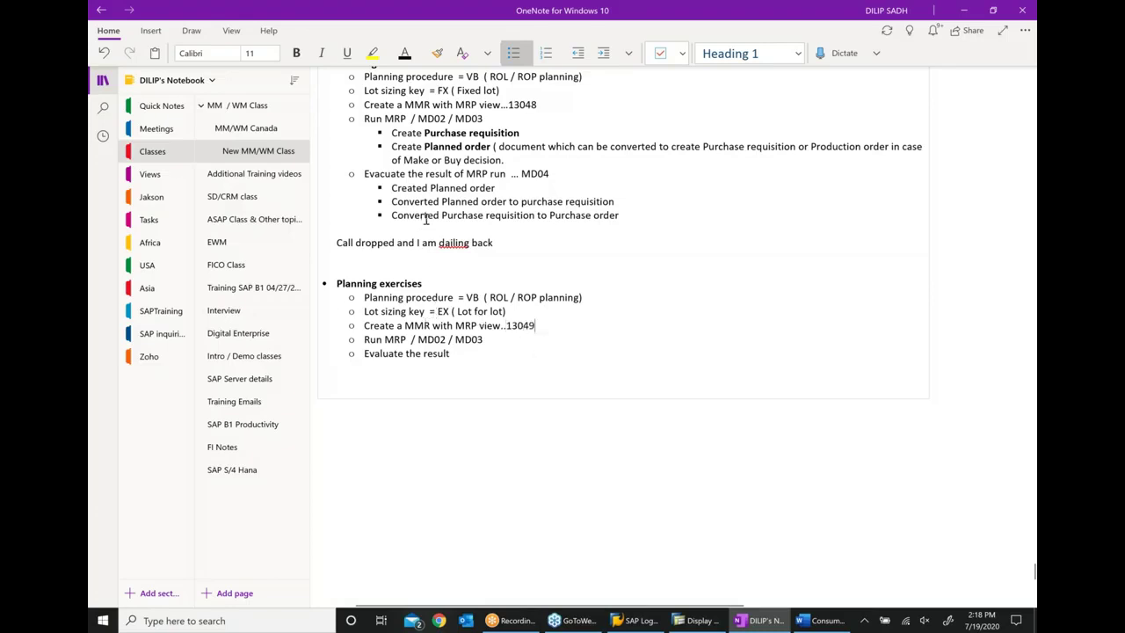
Step: Color the "Lot sizing key" lines of both planning exercises, FX (Fixed lot) and EX (Lot for lot), dark red
left_click_drag(499, 91, 349, 91)
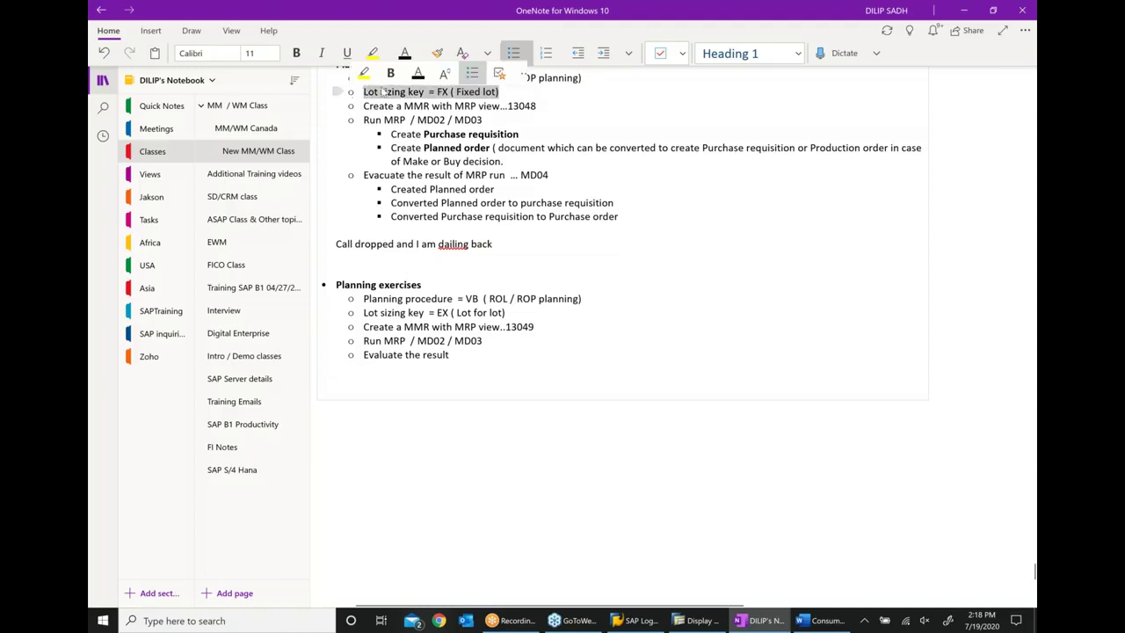
left_click(419, 74)
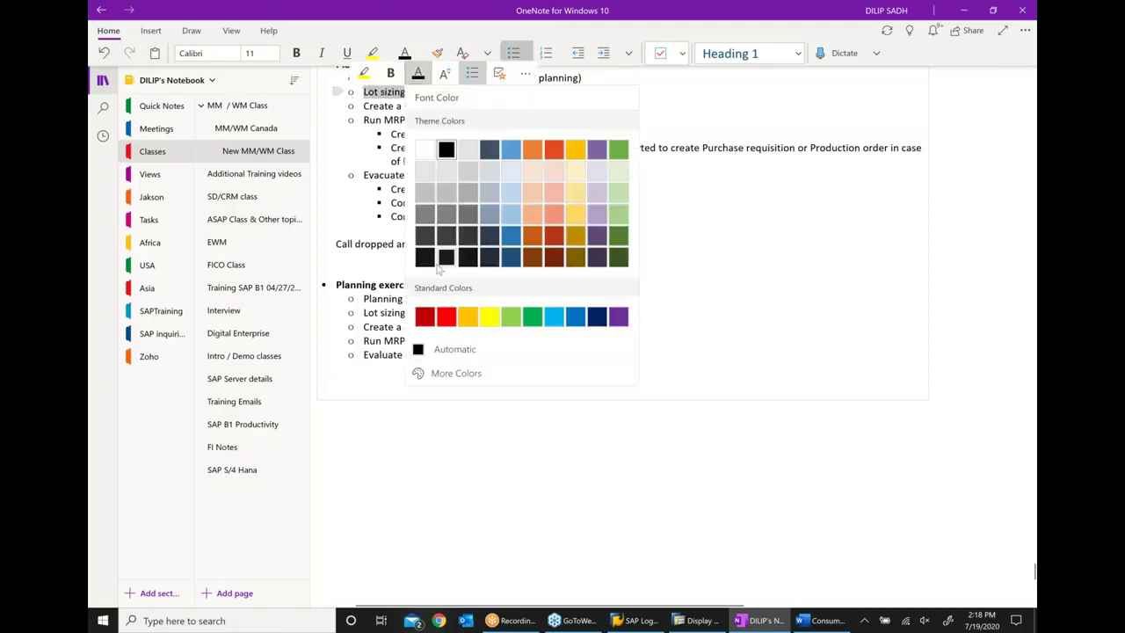
left_click(424, 317)
left_click(595, 399)
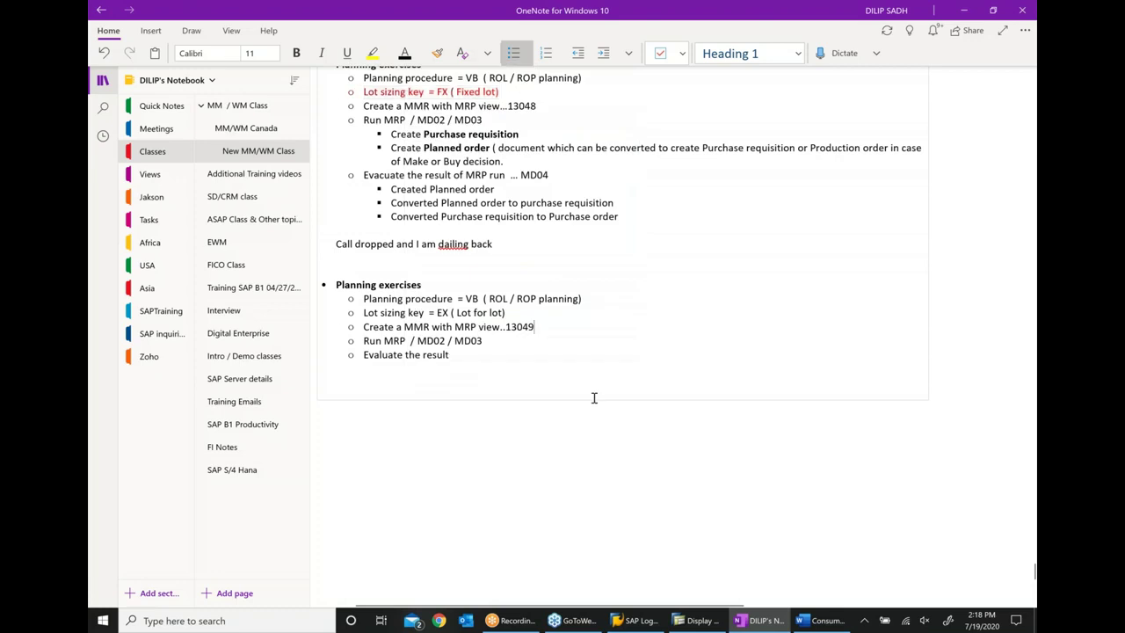
scroll(592, 397, "up", 2)
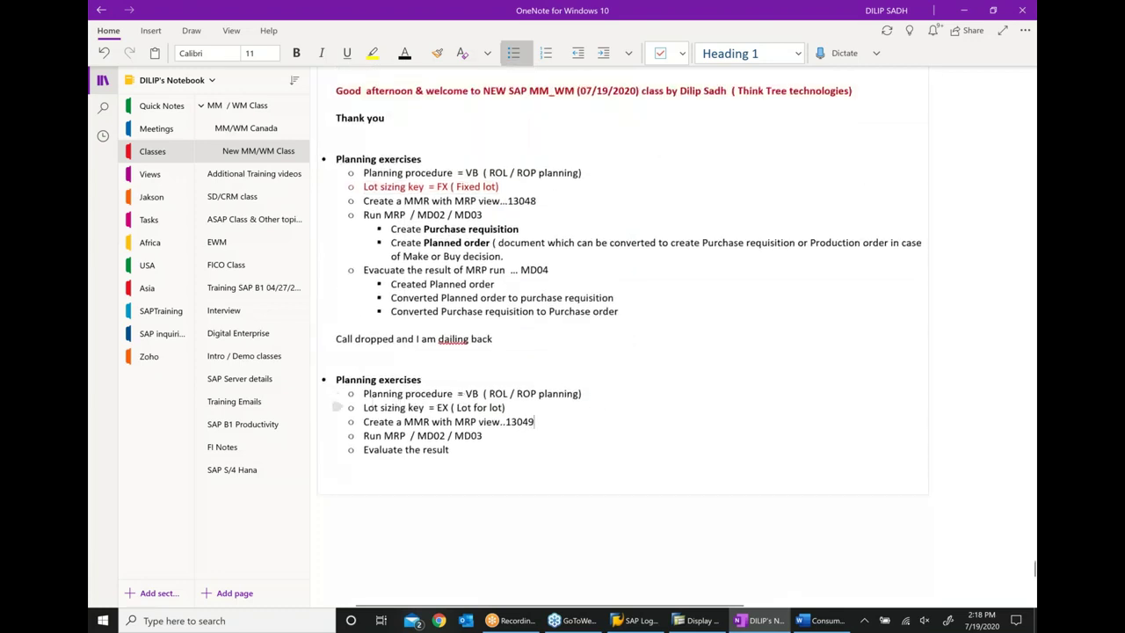
left_click_drag(365, 408, 510, 413)
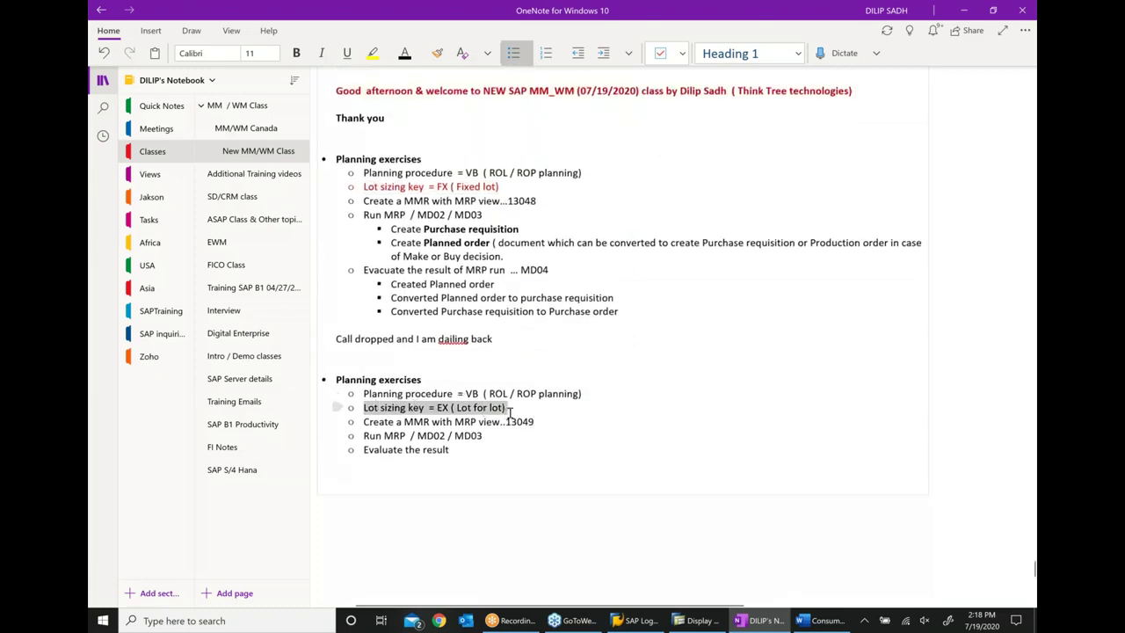
left_click(579, 395)
left_click(769, 553)
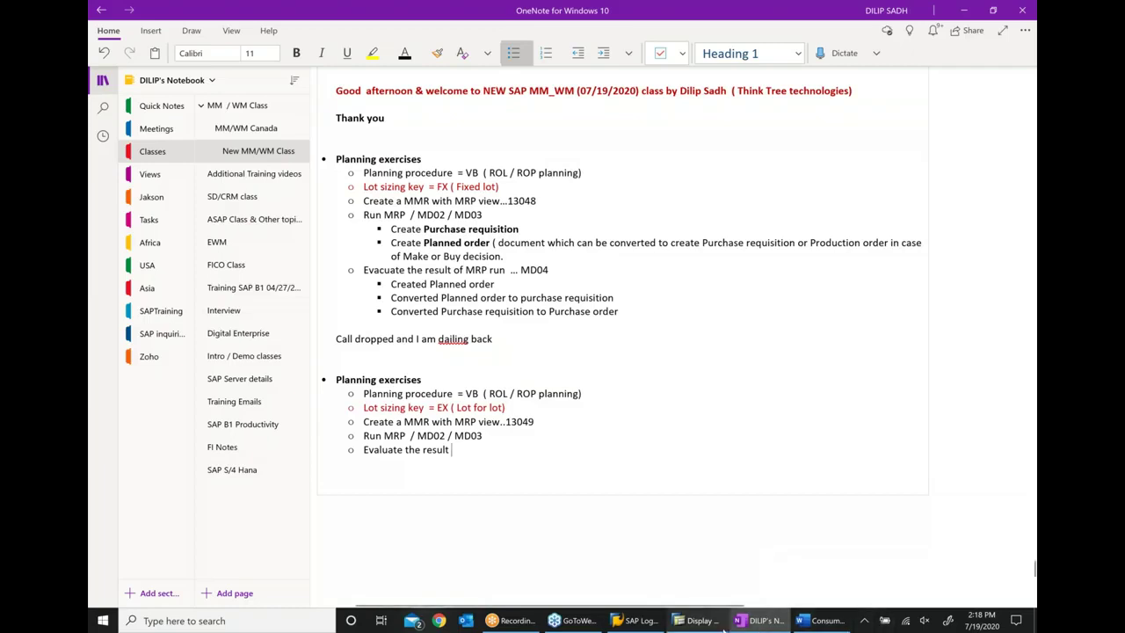
Step: Switch to SAP and run single-item, single-level MRP (MD03) for material 13049 with purchase requisition creation set to 1
left_click(701, 621)
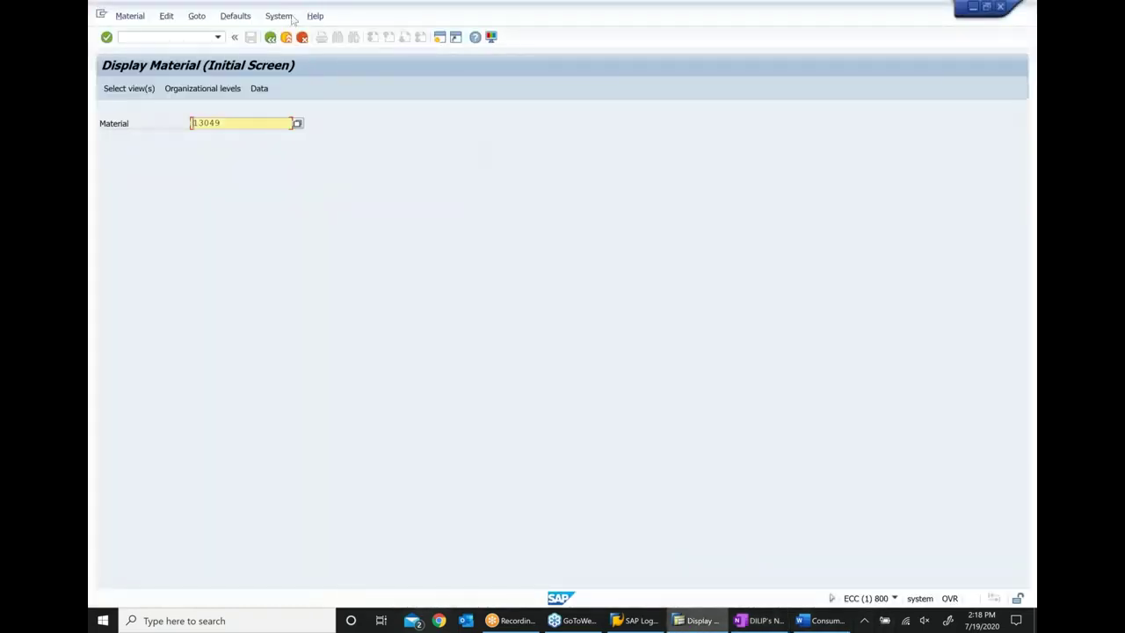
left_click(270, 37)
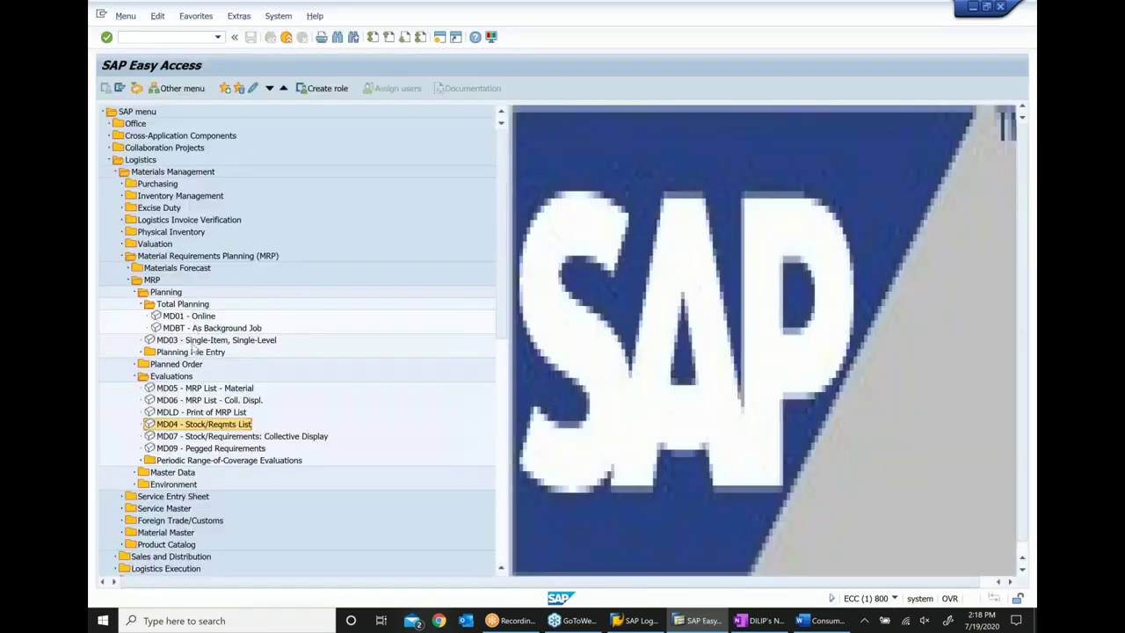
left_click(194, 343)
double_click(192, 345)
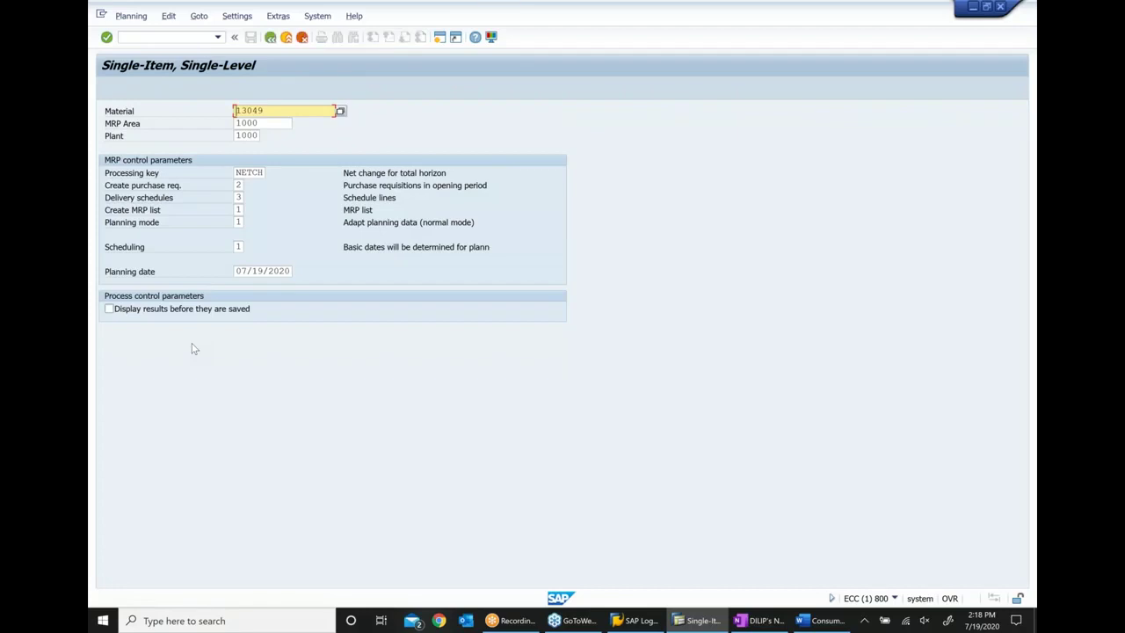
left_click(241, 184)
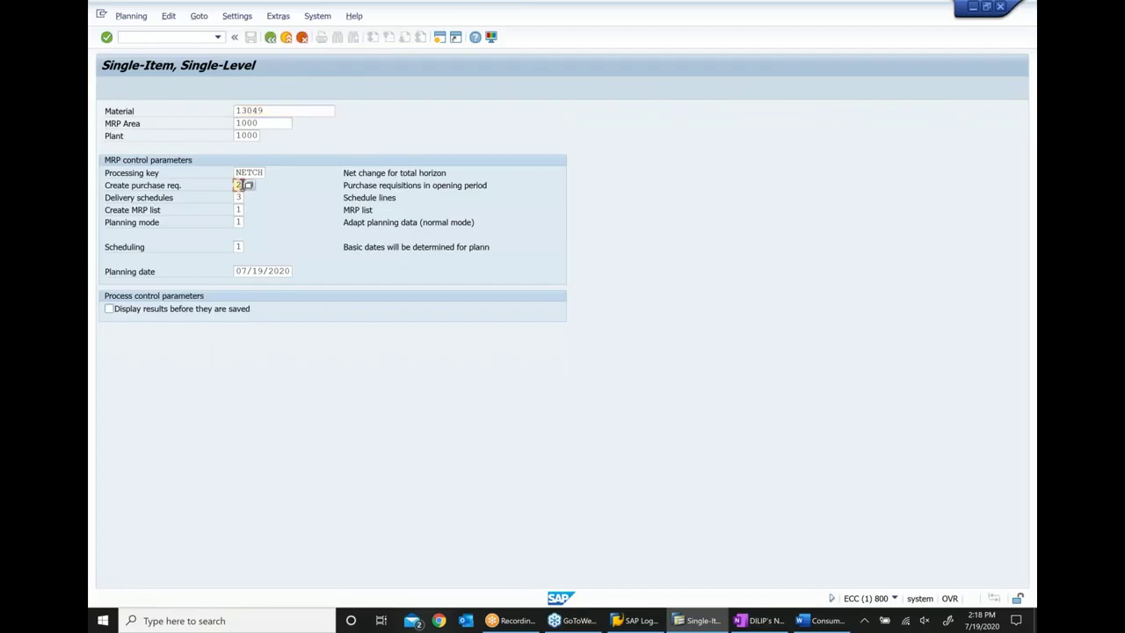
left_click(250, 186)
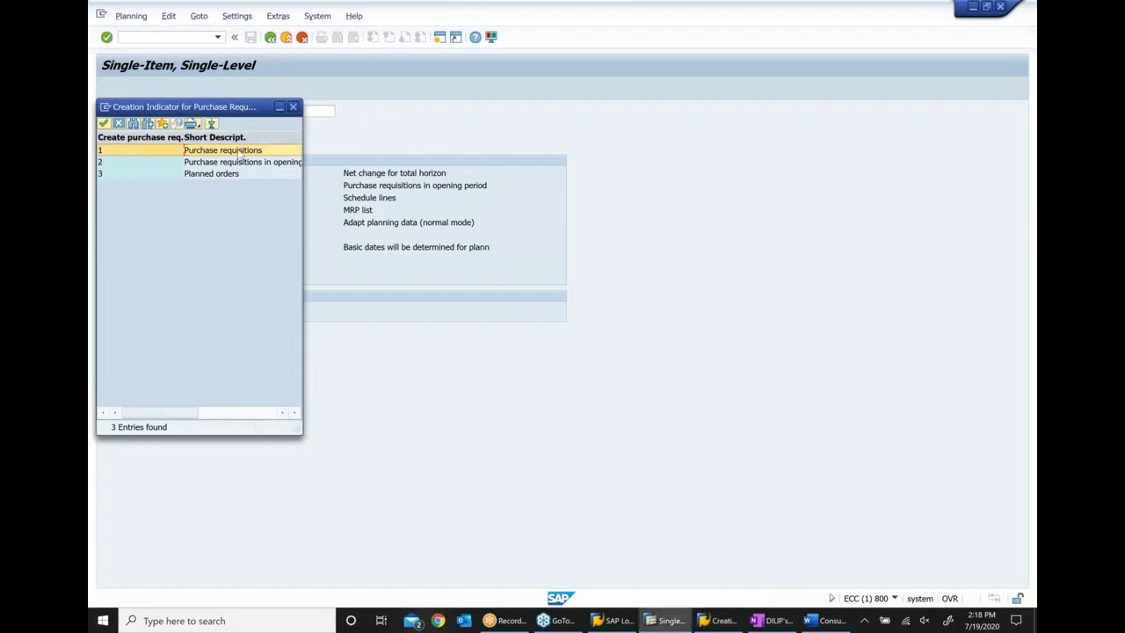
double_click(239, 156)
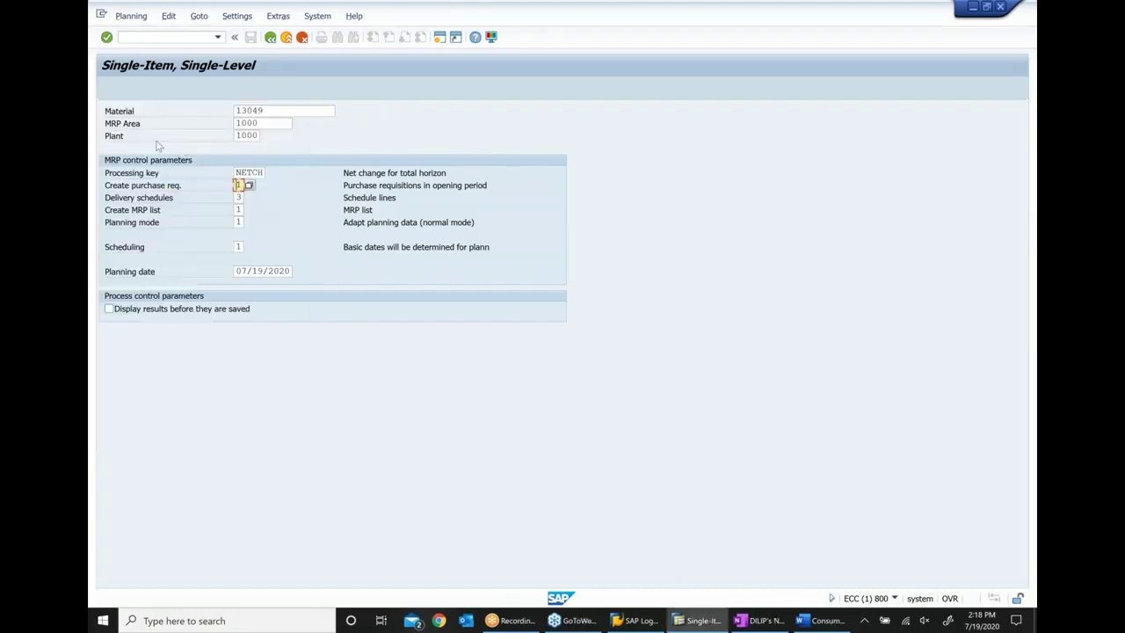
key("Return")
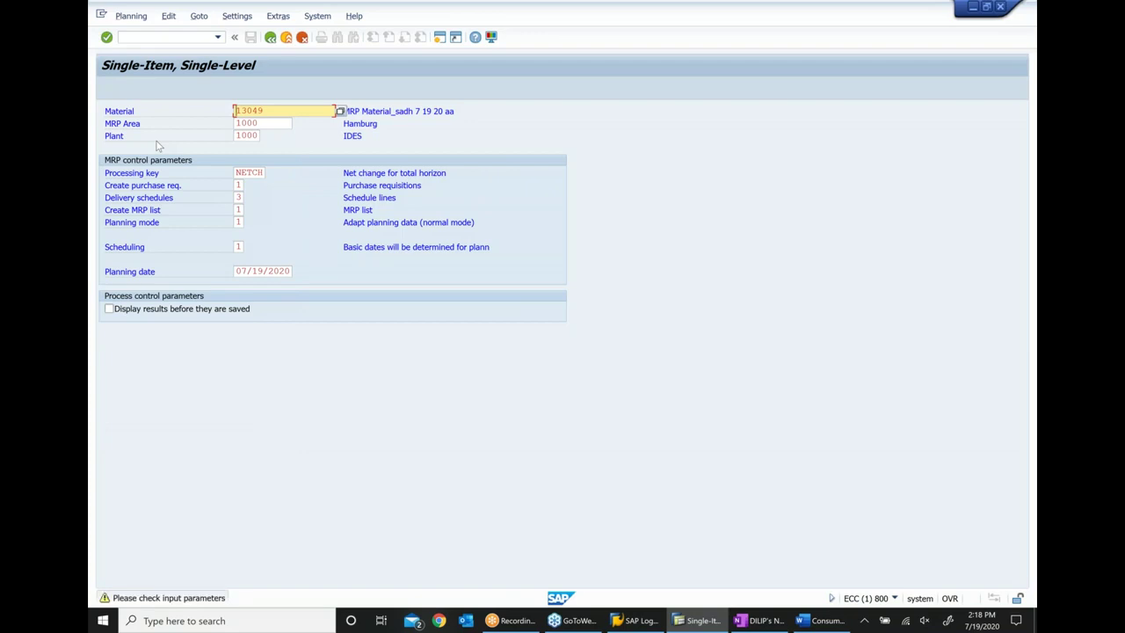
key("Return")
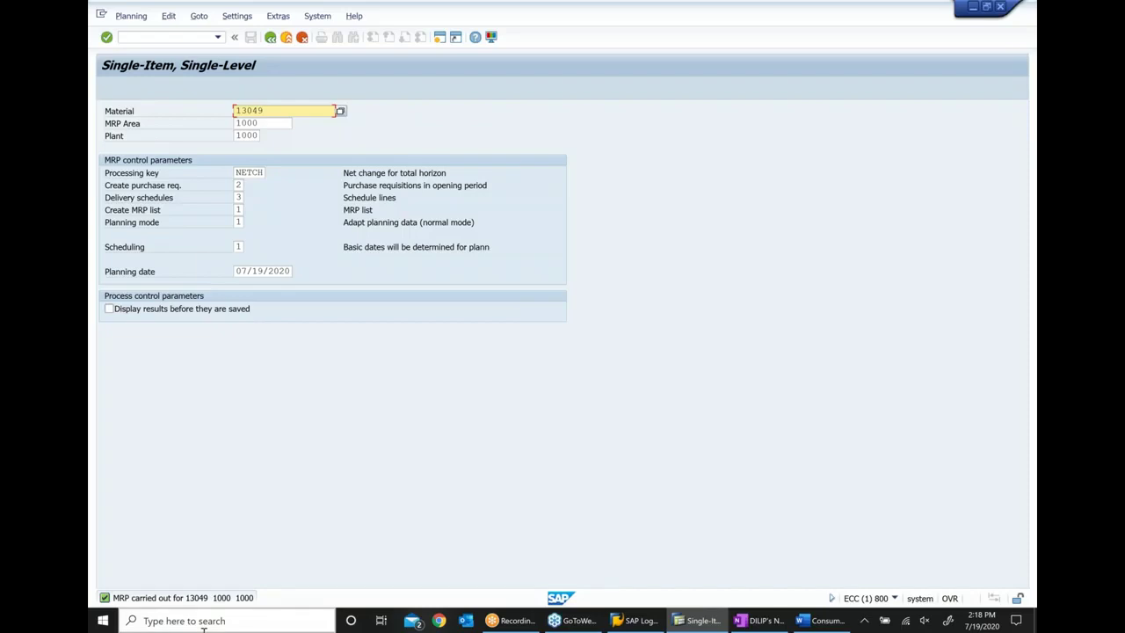
Step: Open the stock/requirements list (MD04) for material 13049 and examine the purchase requisition's number and quantity
left_click(269, 38)
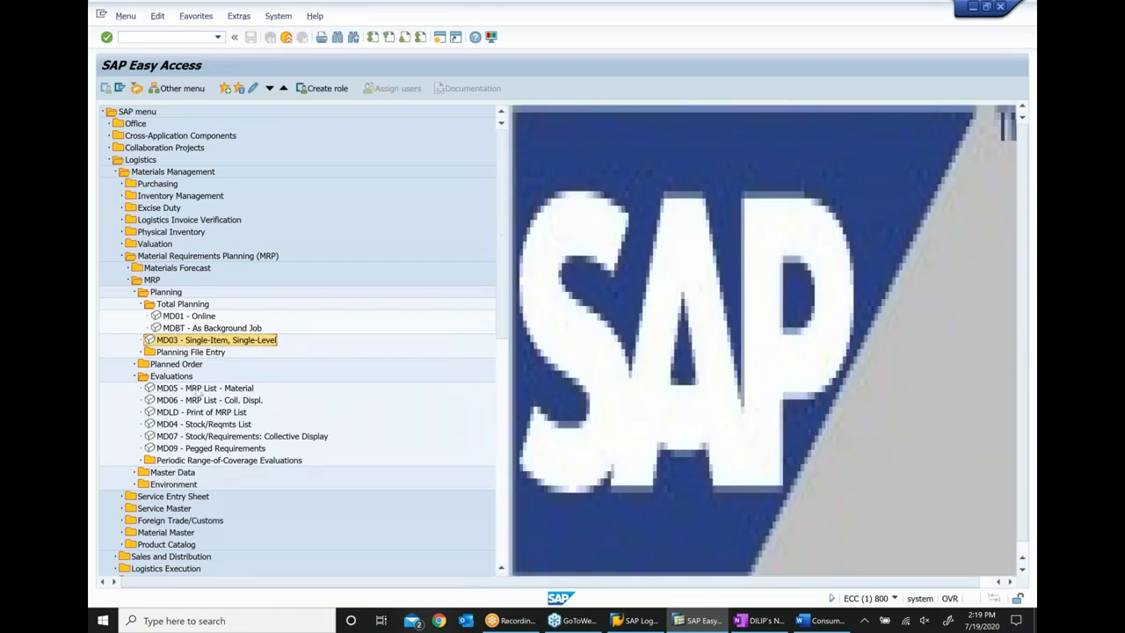
left_click(200, 428)
double_click(201, 427)
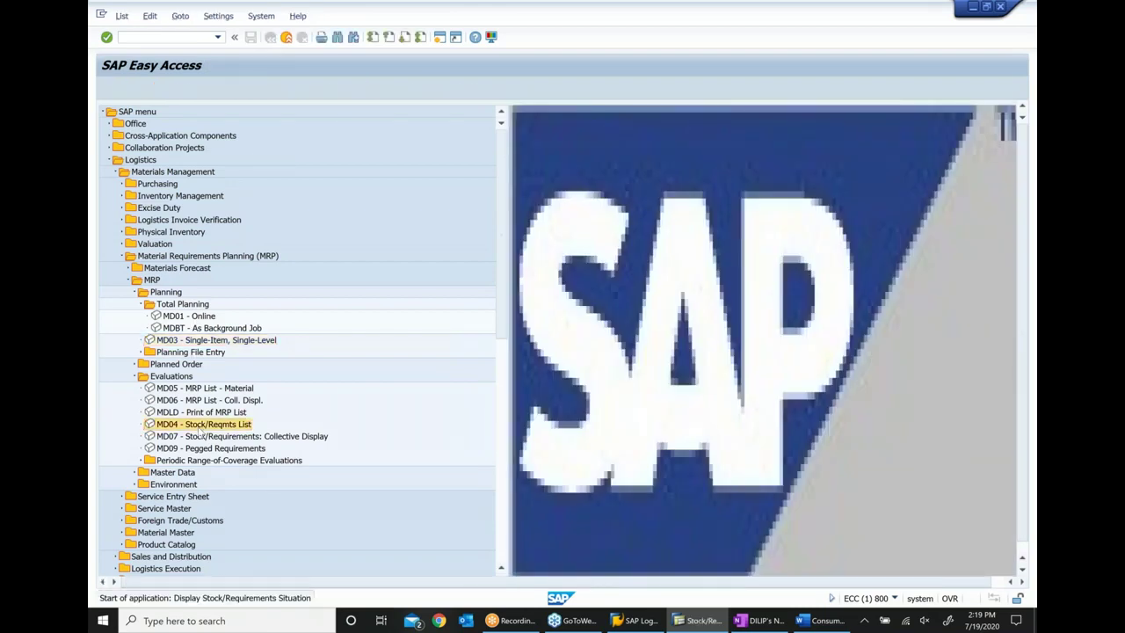
key("Return")
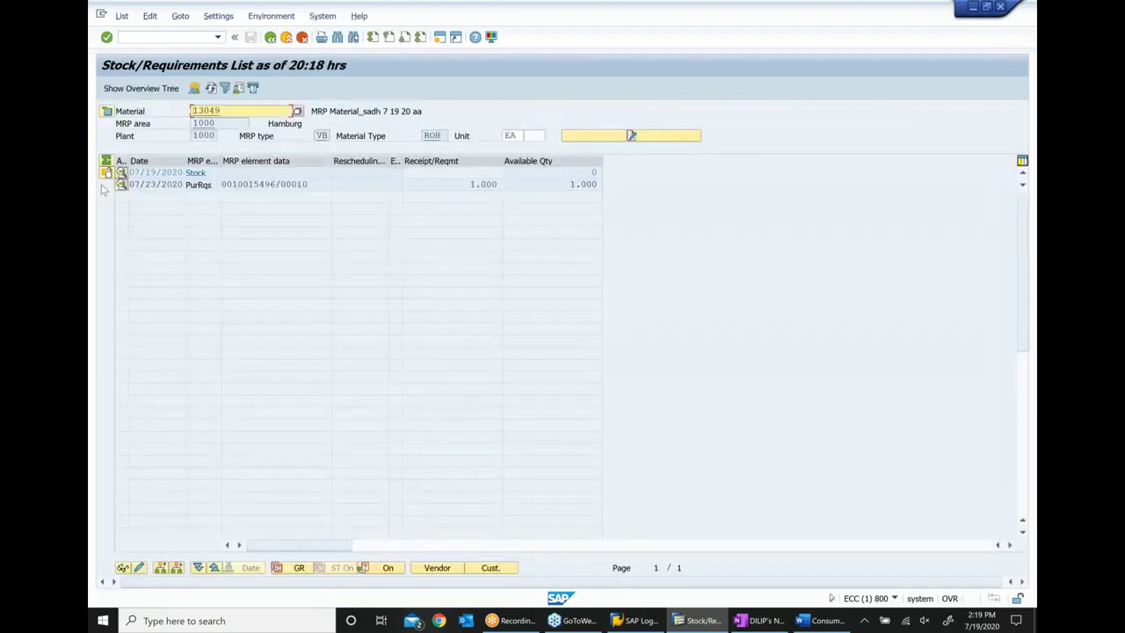
left_click_drag(473, 184, 503, 185)
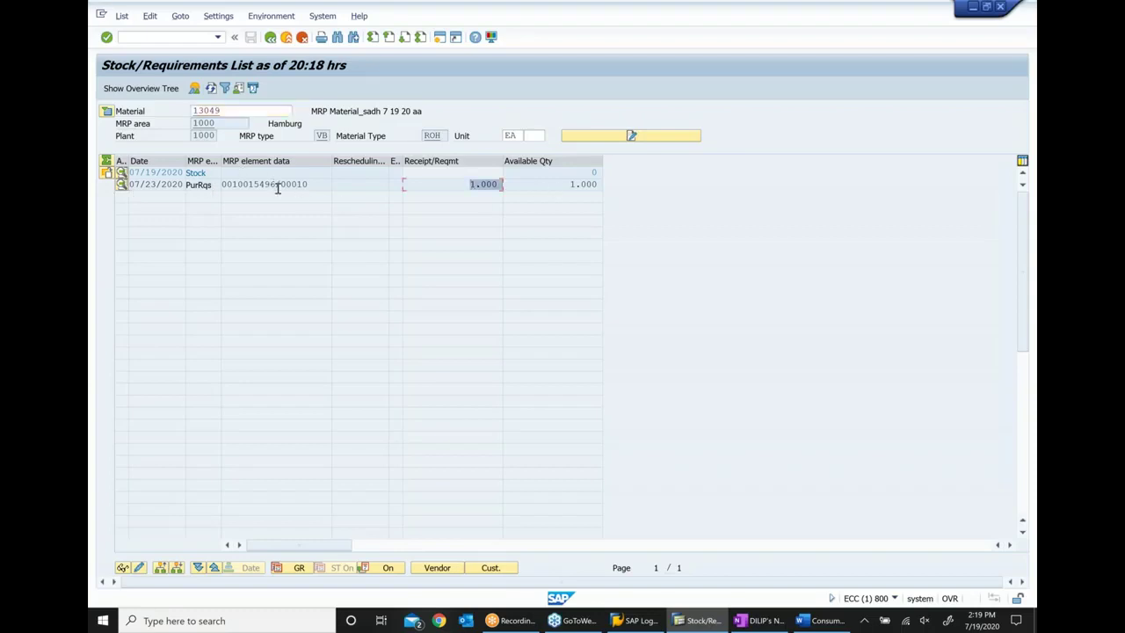
left_click_drag(233, 184, 280, 184)
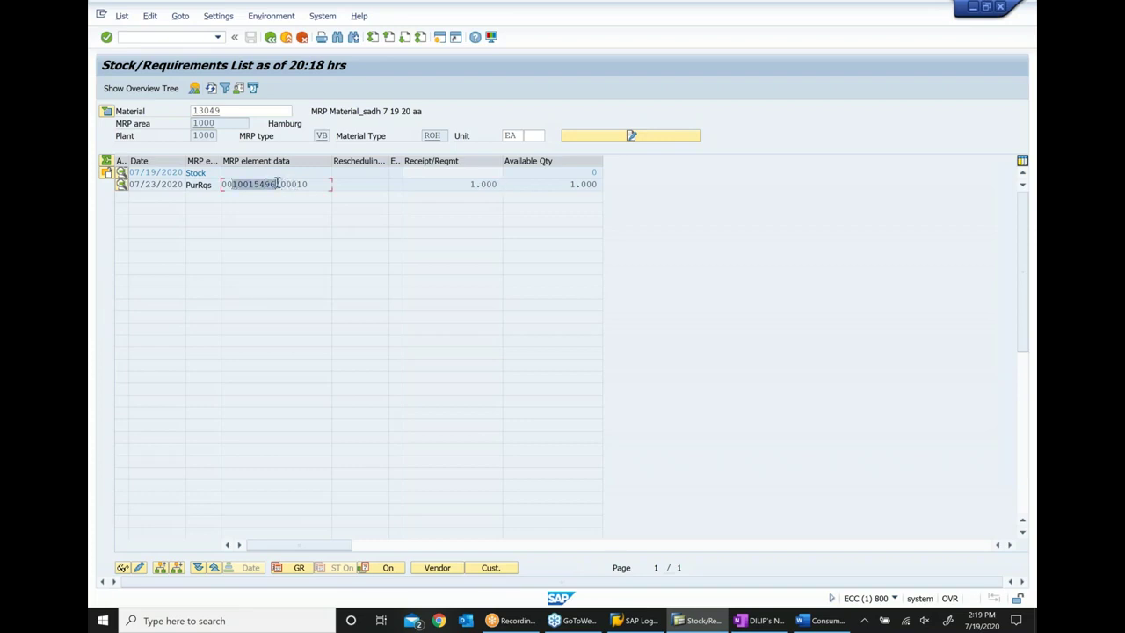
left_click_drag(469, 185, 555, 183)
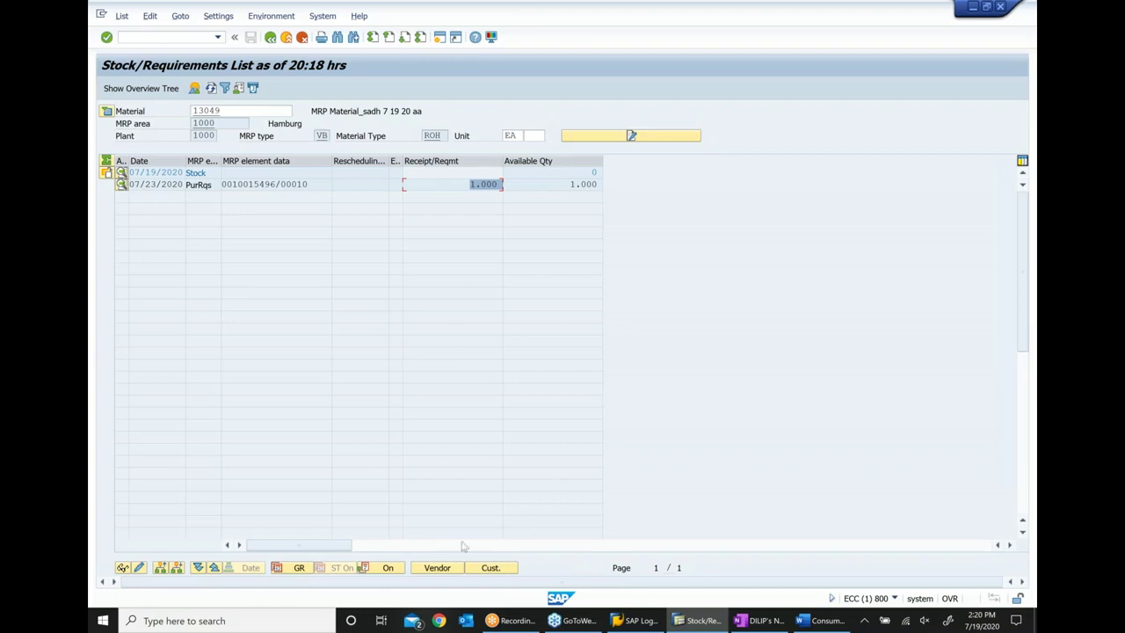
Step: Convert the purchase requisition for 13049 into a purchase order, entering the vendor number and purchasing organization 1000
double_click(264, 184)
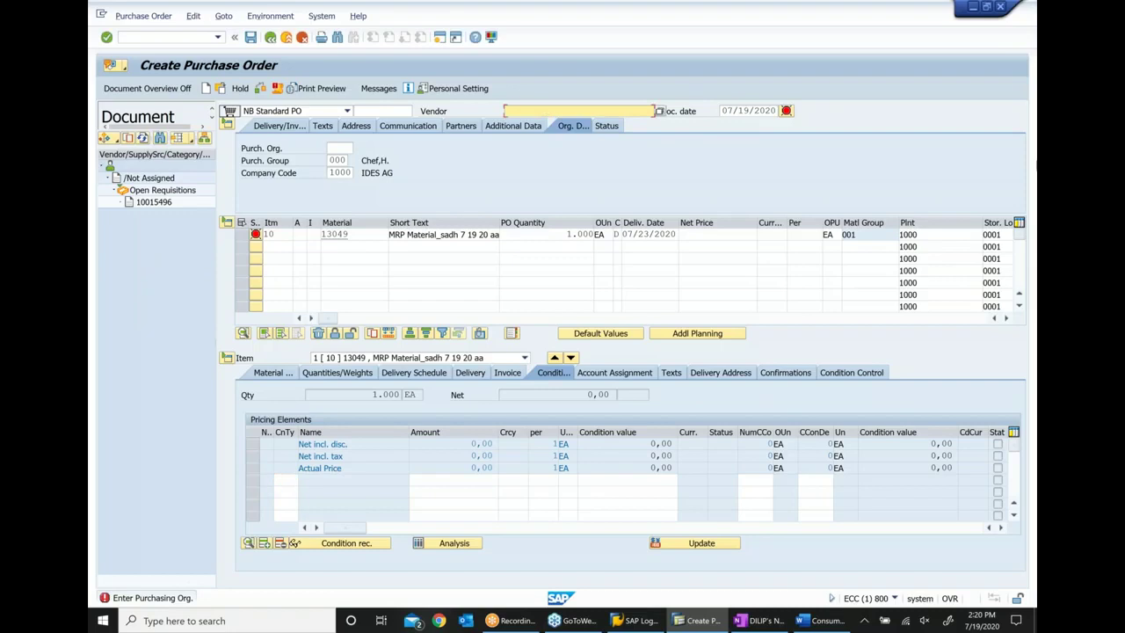
left_click(578, 111)
left_click(545, 121)
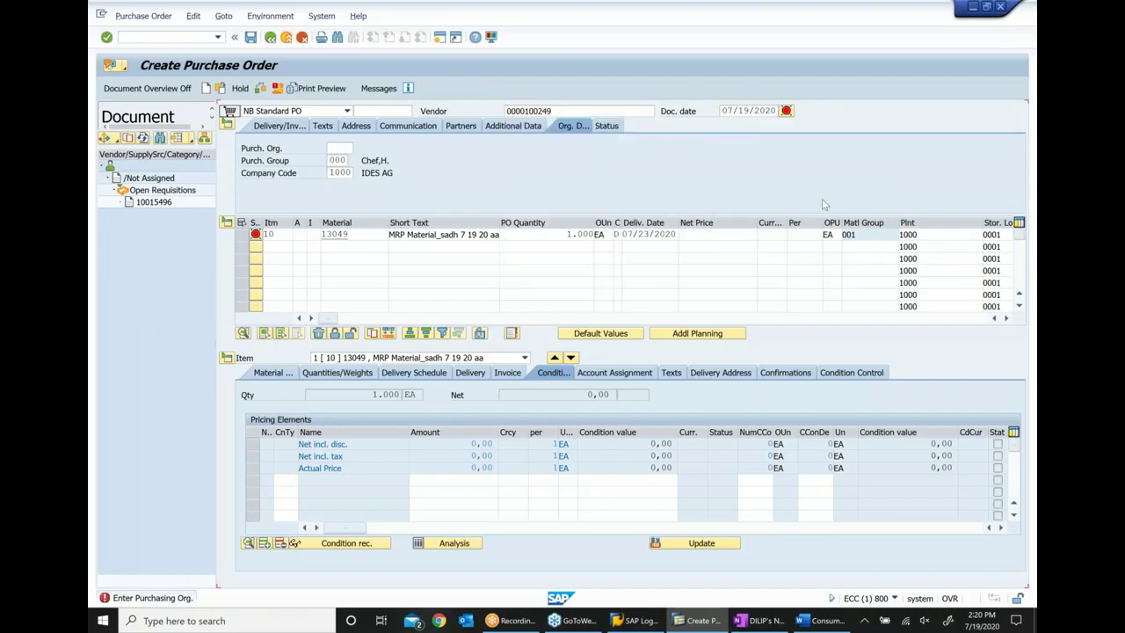
key("Return")
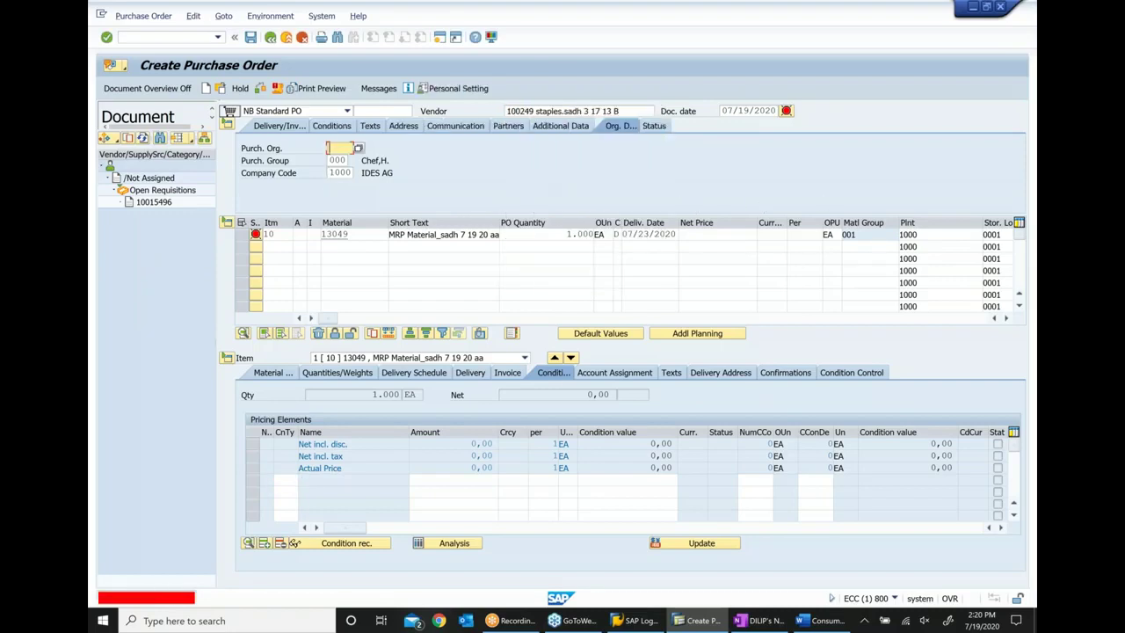
type("100")
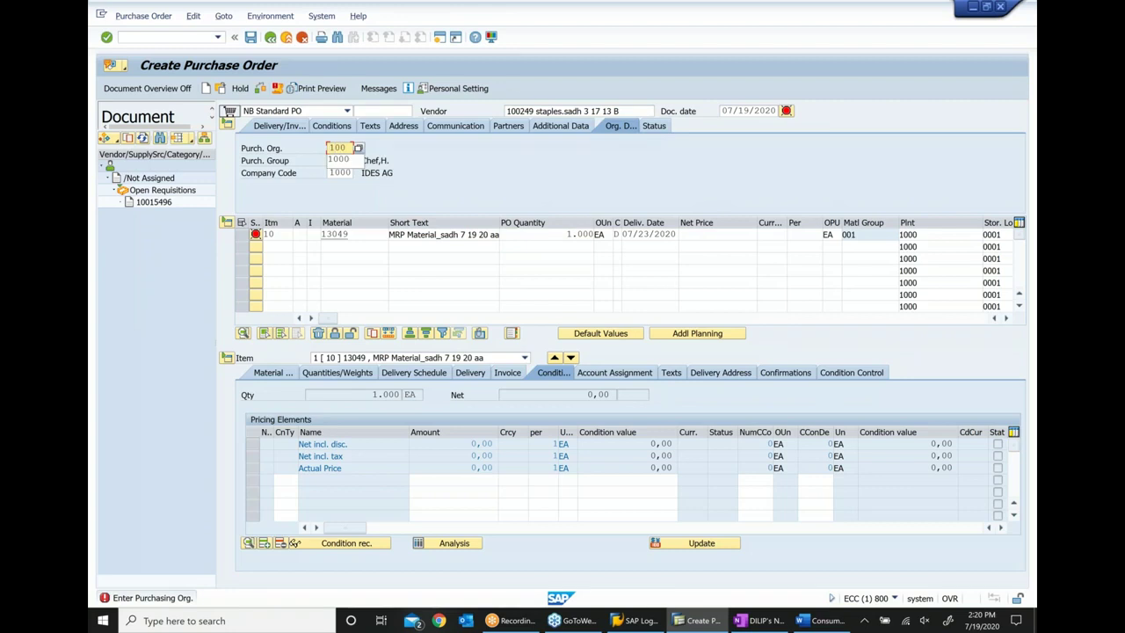
type("0")
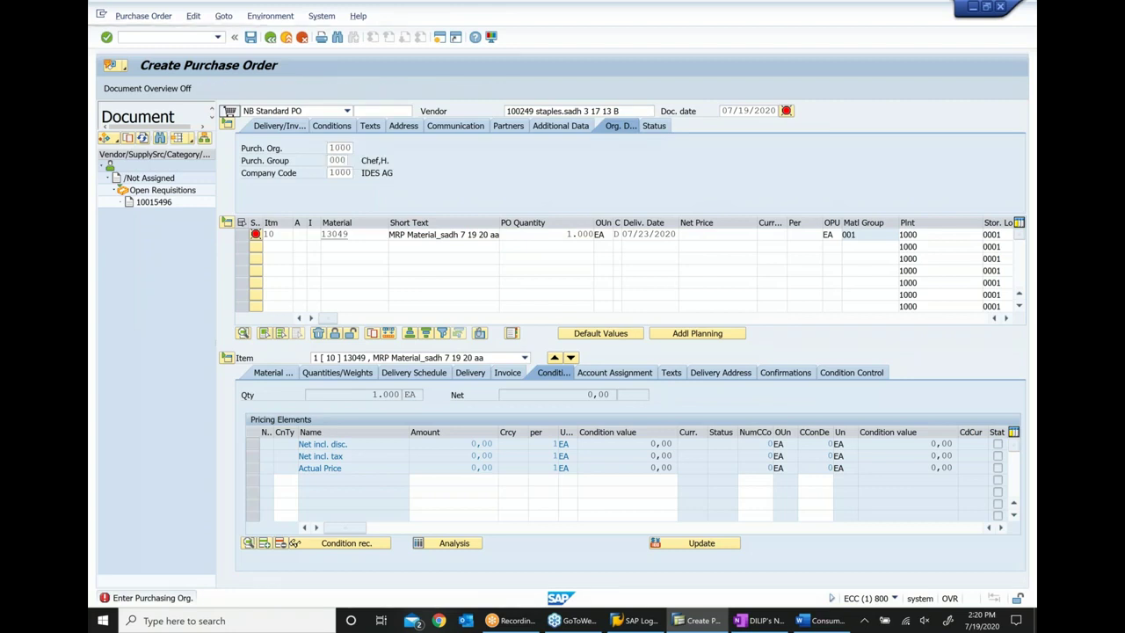
key("Return")
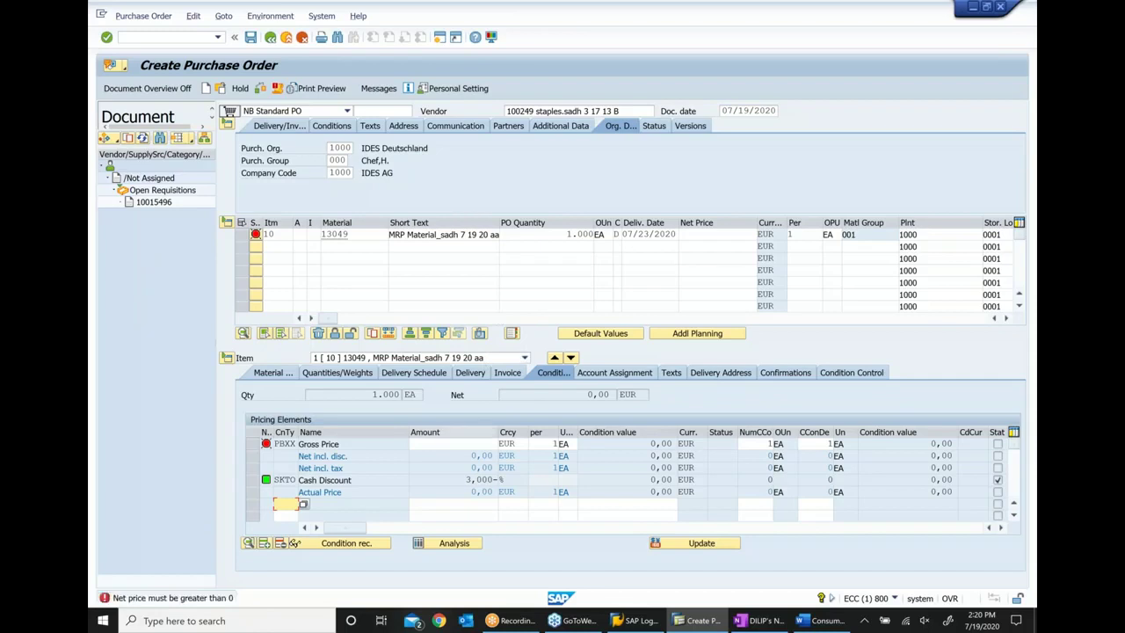
Step: Save the purchase order with a gross price of 10 EUR and refresh the stock/requirements list for 13049
left_click(452, 443)
type("10")
key("Return")
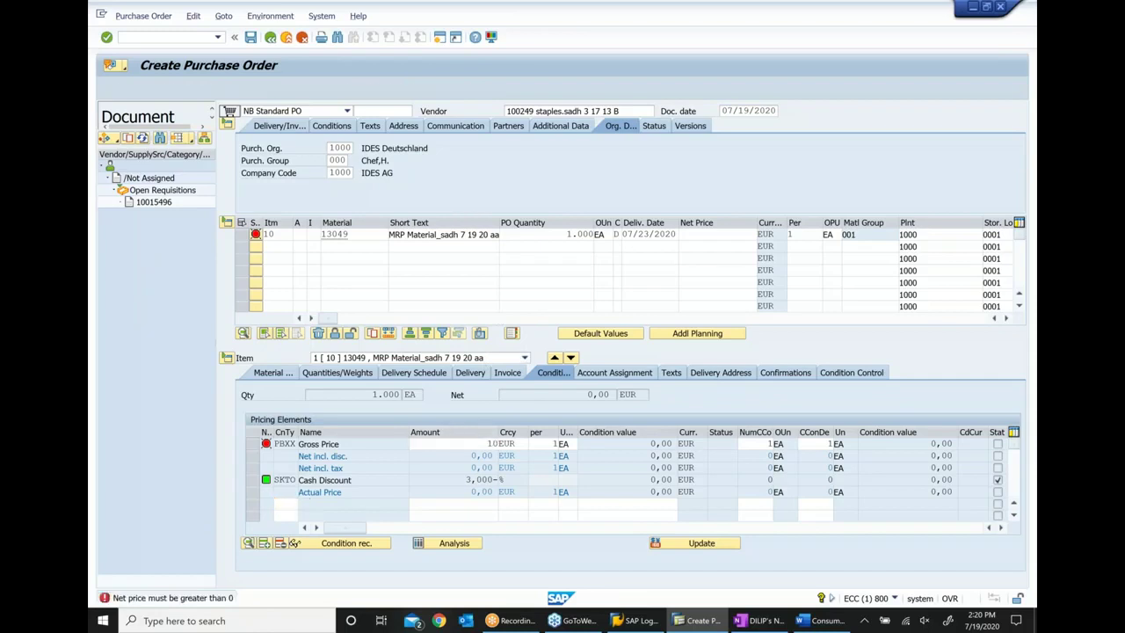
left_click(250, 39)
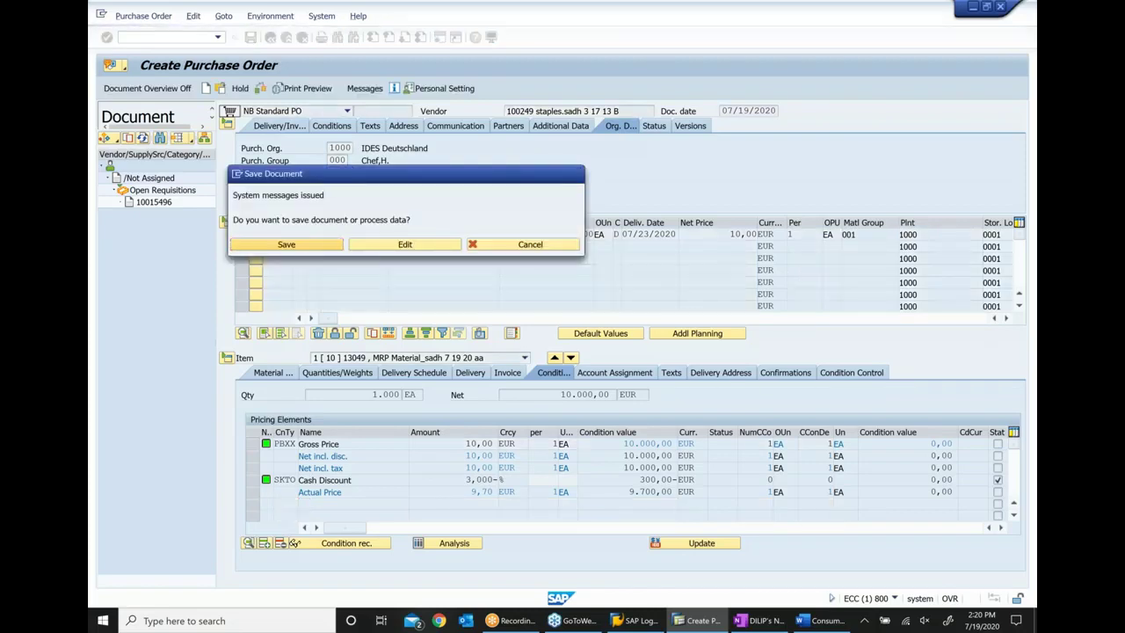
left_click(290, 245)
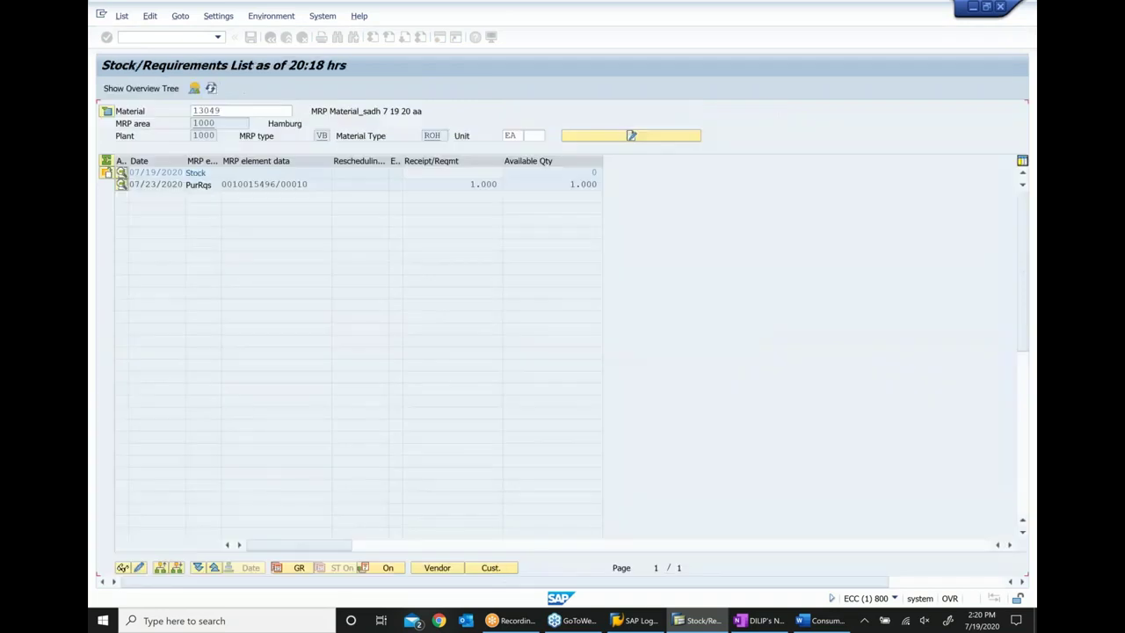
left_click(211, 89)
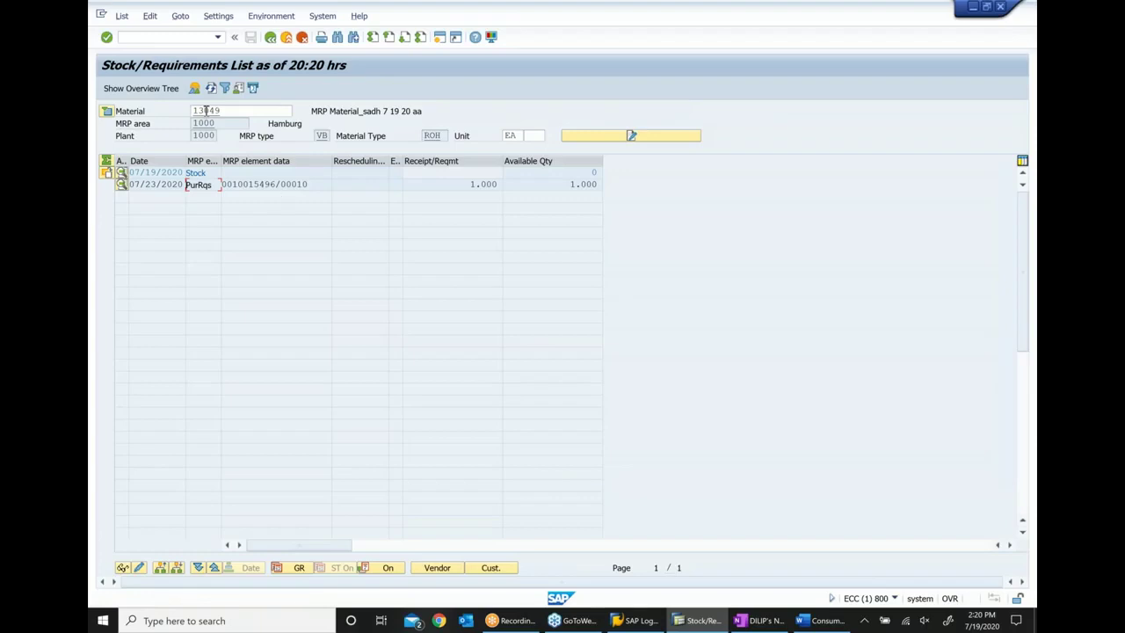
left_click(212, 90)
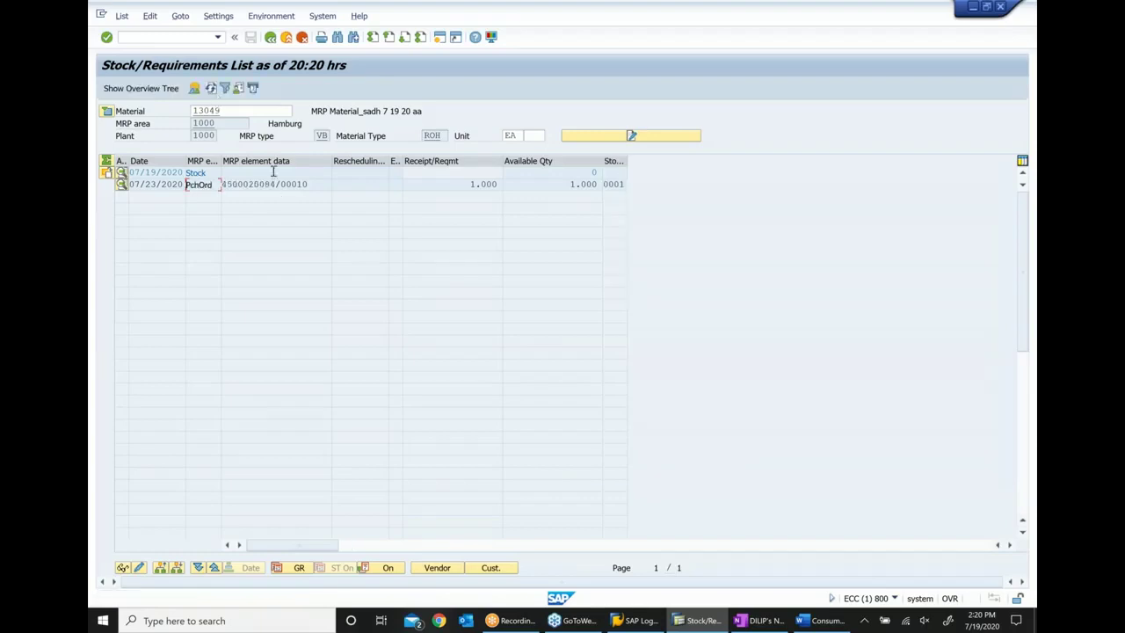
Step: Switch to OneNote and add the line "Other iterations as well." below the second planning exercise
double_click(308, 184)
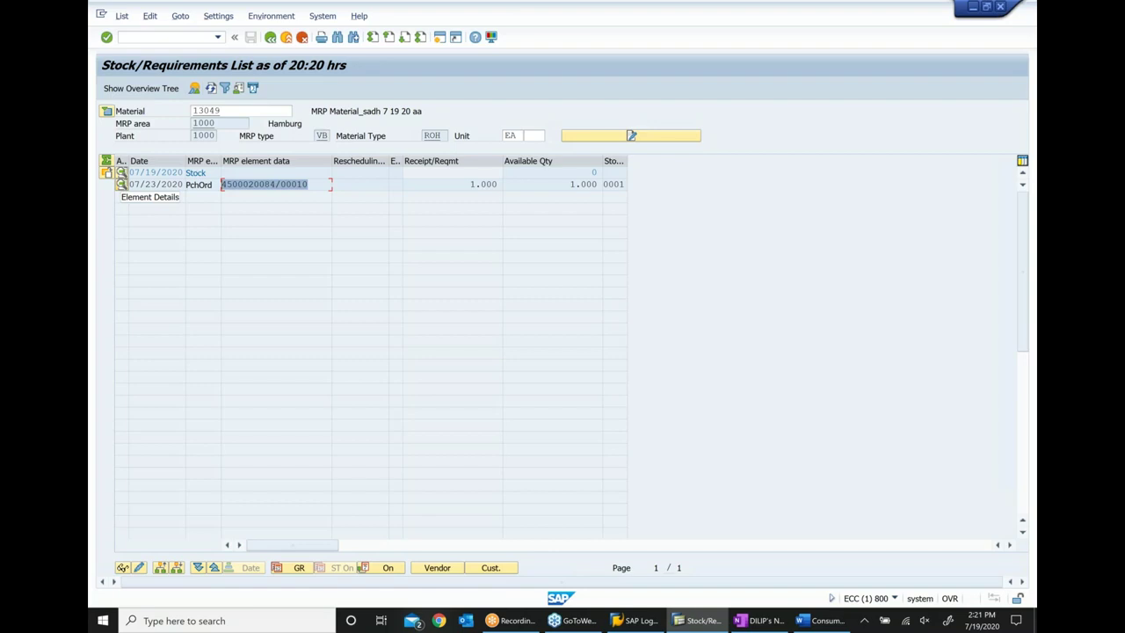
left_click(753, 624)
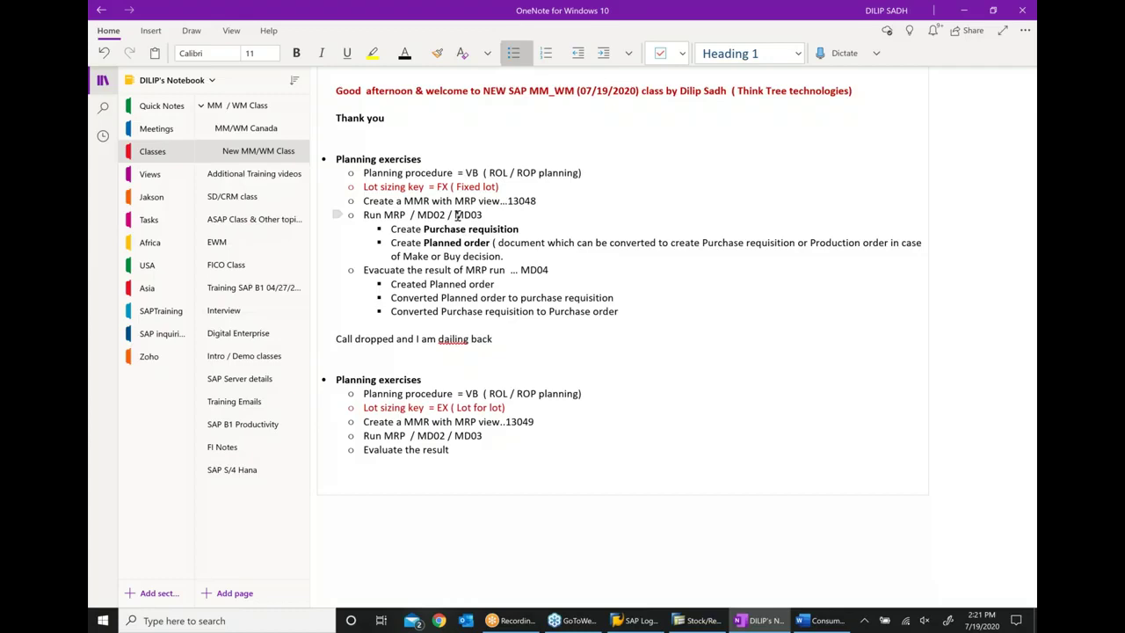
scroll(429, 387, "right", 5)
left_click_drag(624, 605, 370, 603)
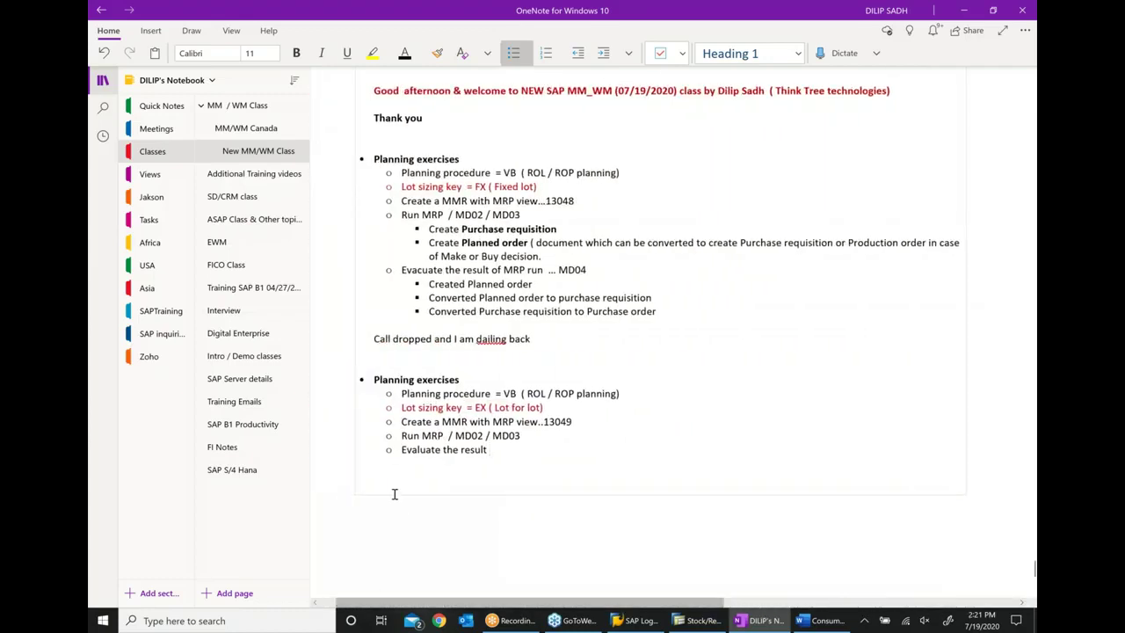
scroll(390, 475, "down", 2)
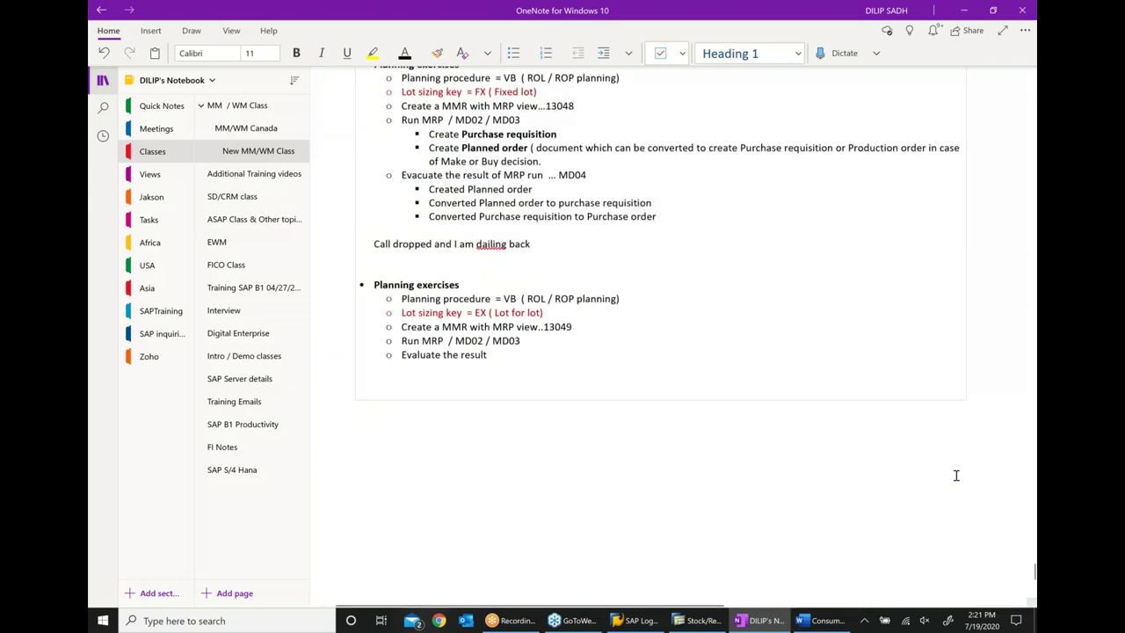
key("Return")
type("other ")
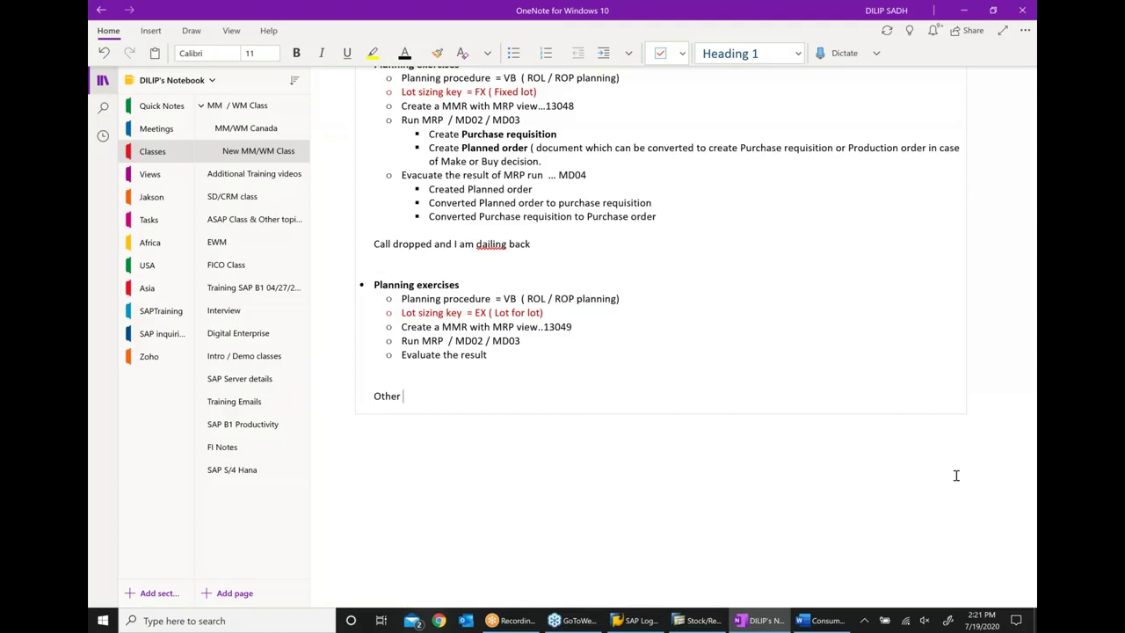
type("iterations as well.")
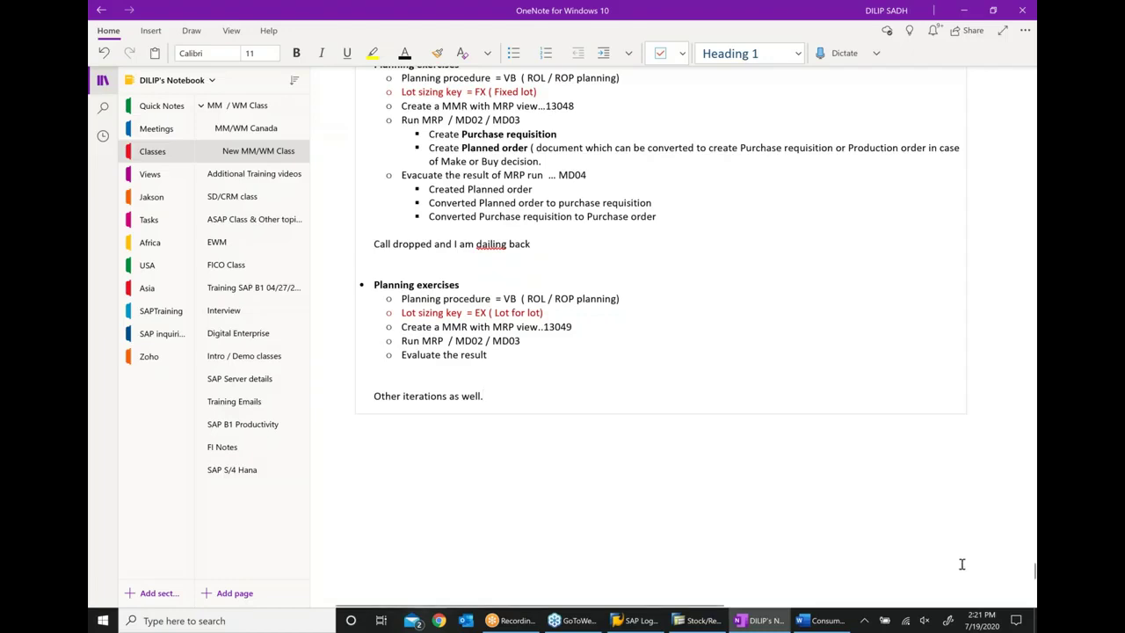
scroll(900, 549, "down", 1)
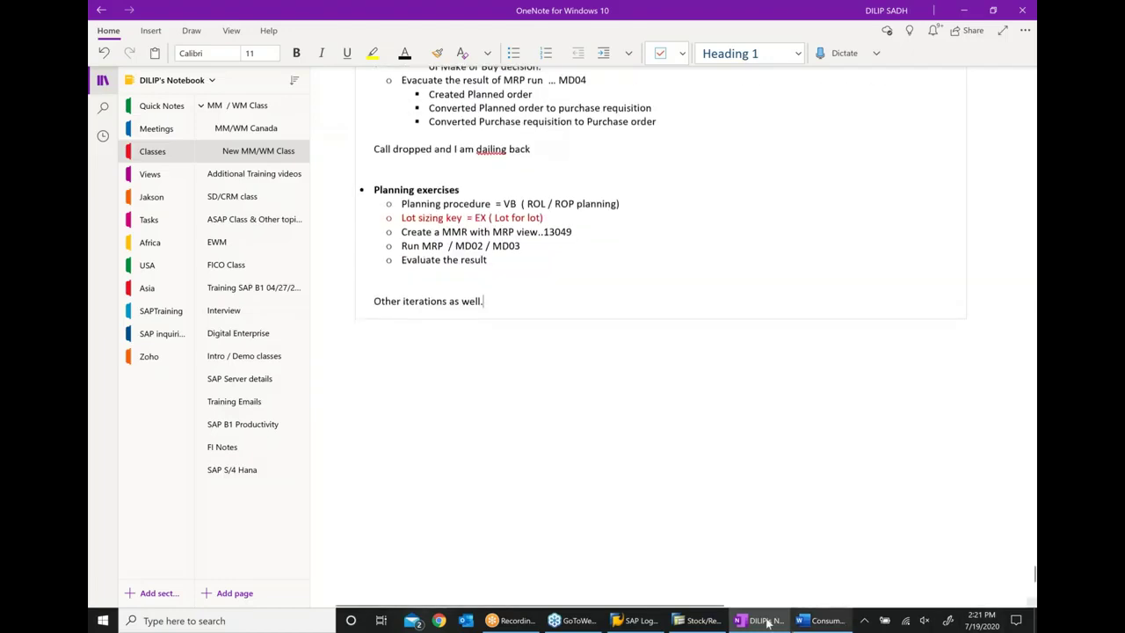
Step: Switch back to SAP, leave the stock/requirements list and start material creation with transaction MM01
left_click(699, 621)
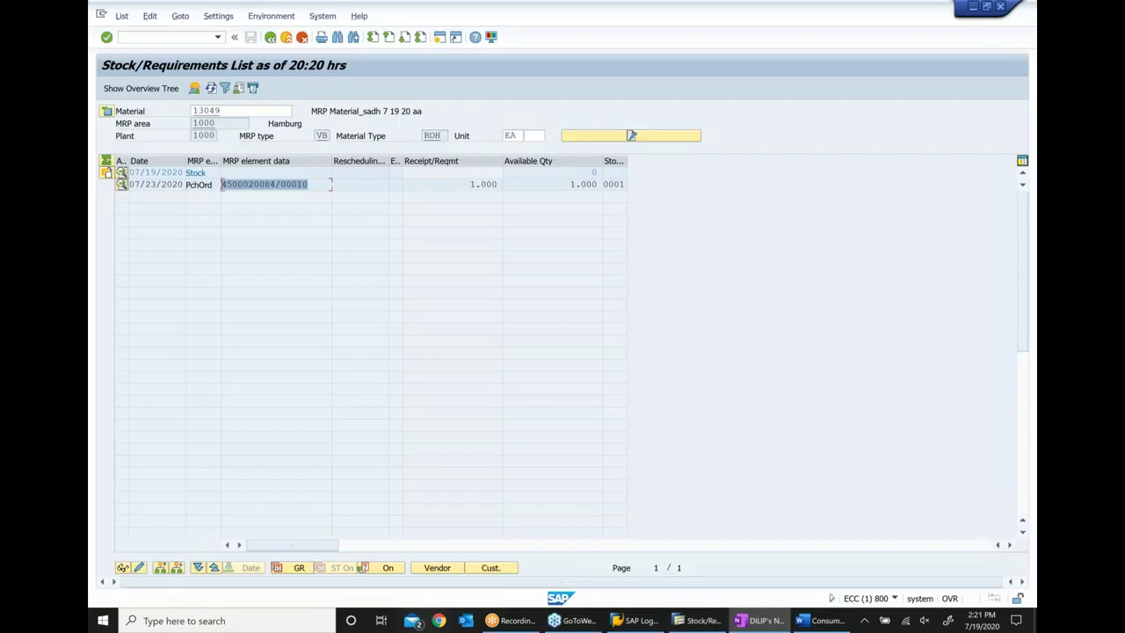
type("/n")
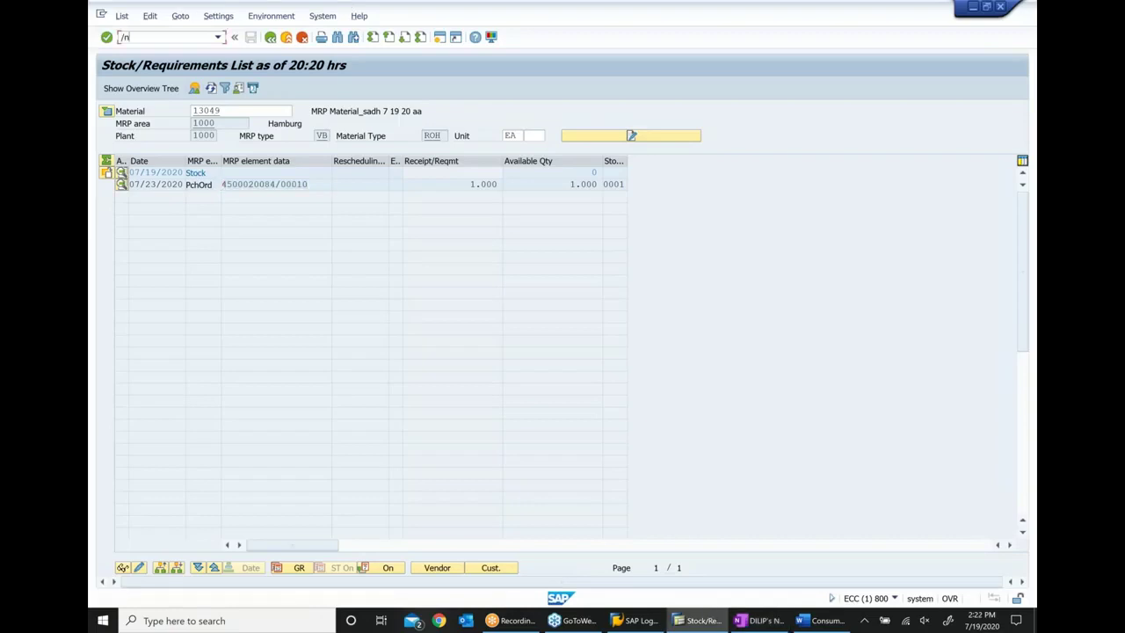
key("Return")
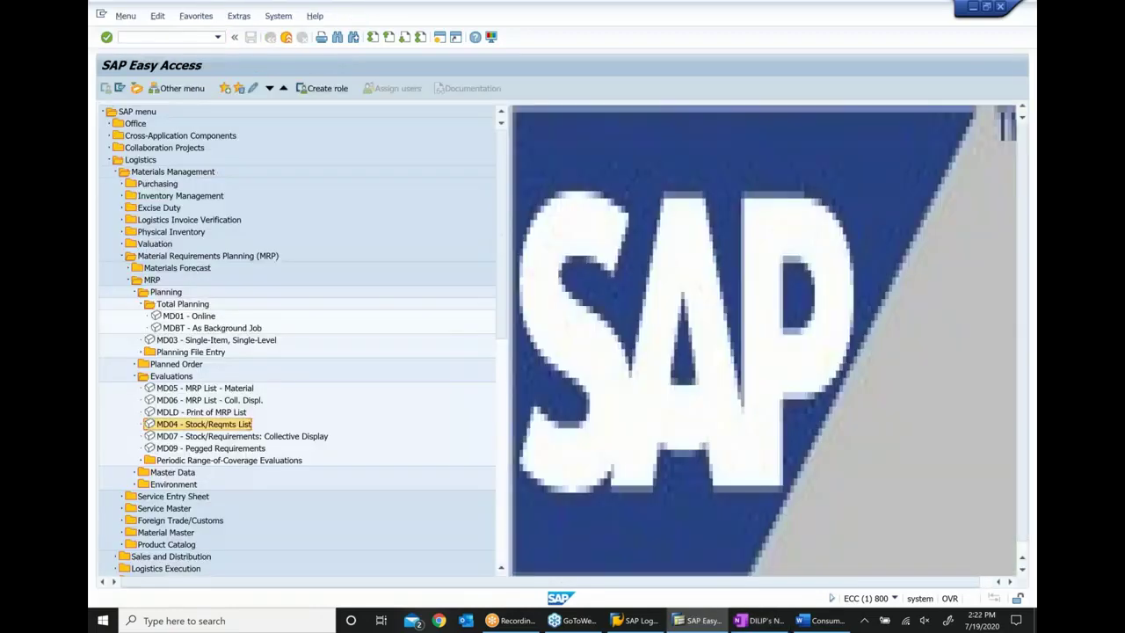
left_click(120, 36)
type("mm01")
key("Return")
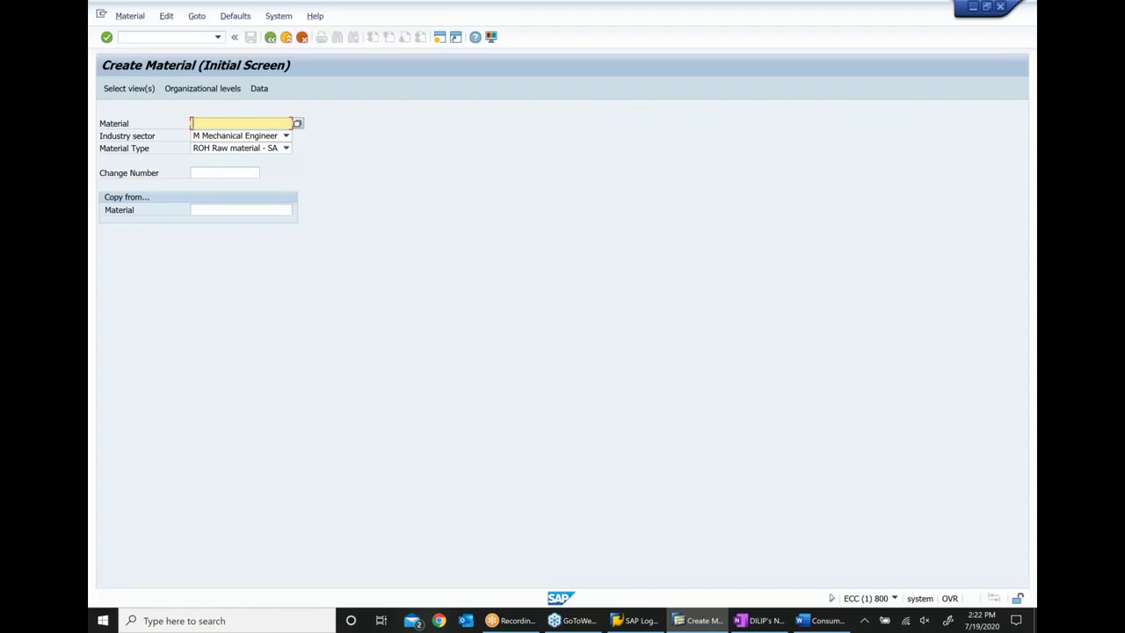
Step: Add the MRP 1 to MRP 4 and Forecasting views to the selection and accept plant 1000 with storage location 0001
key("Return")
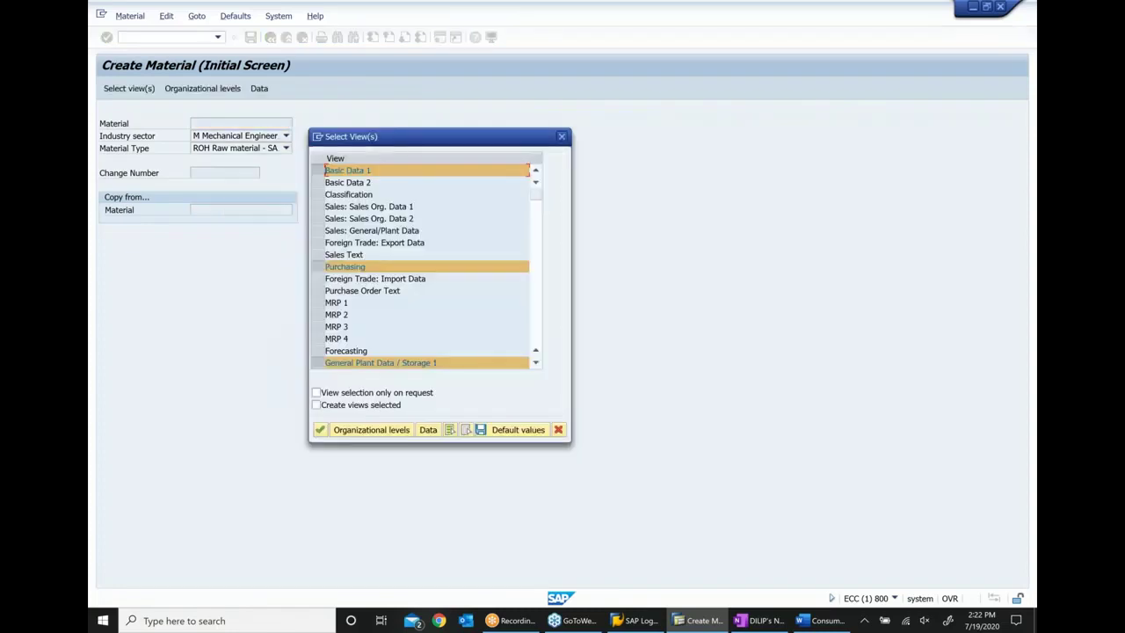
left_click(318, 303)
left_click(318, 314)
left_click(318, 326)
left_click(318, 329)
left_click(318, 338)
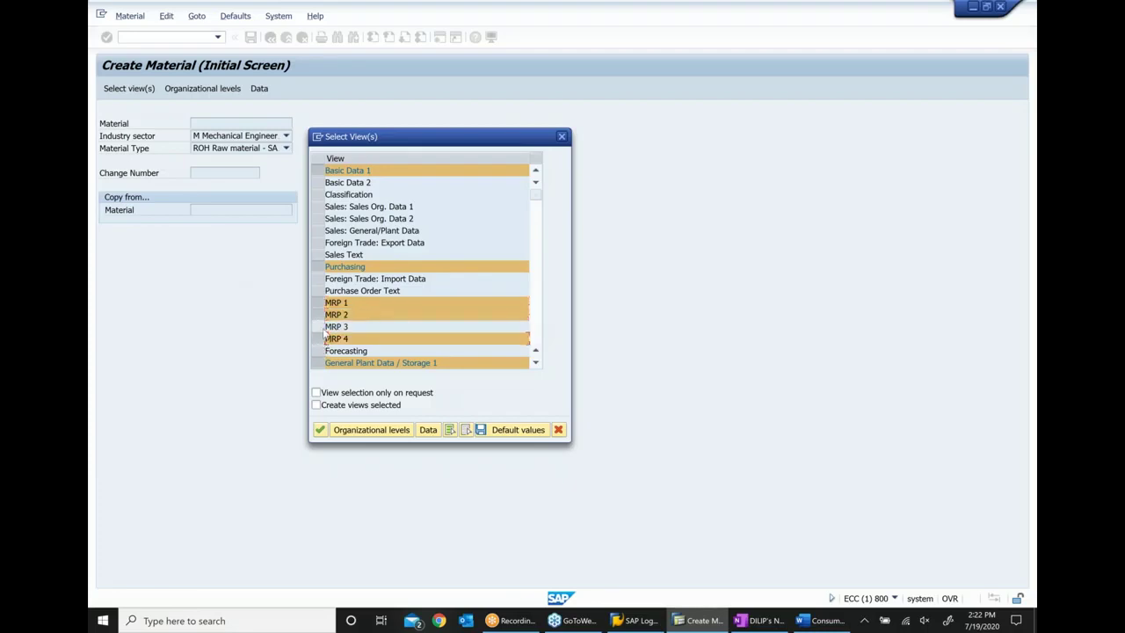
left_click(318, 326)
left_click(318, 351)
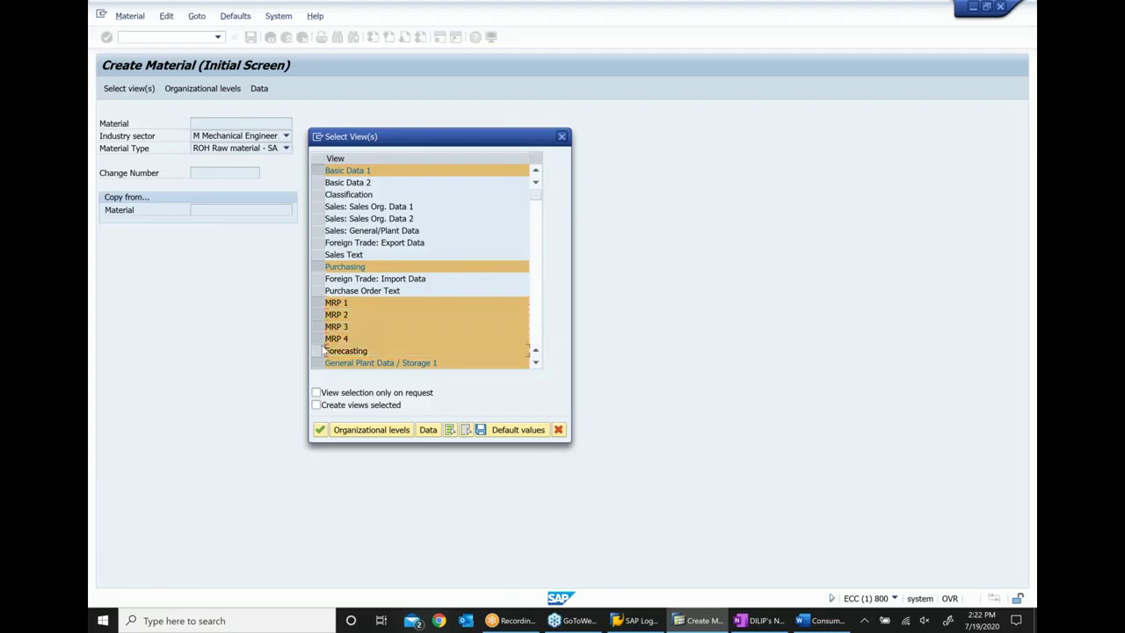
left_click(321, 430)
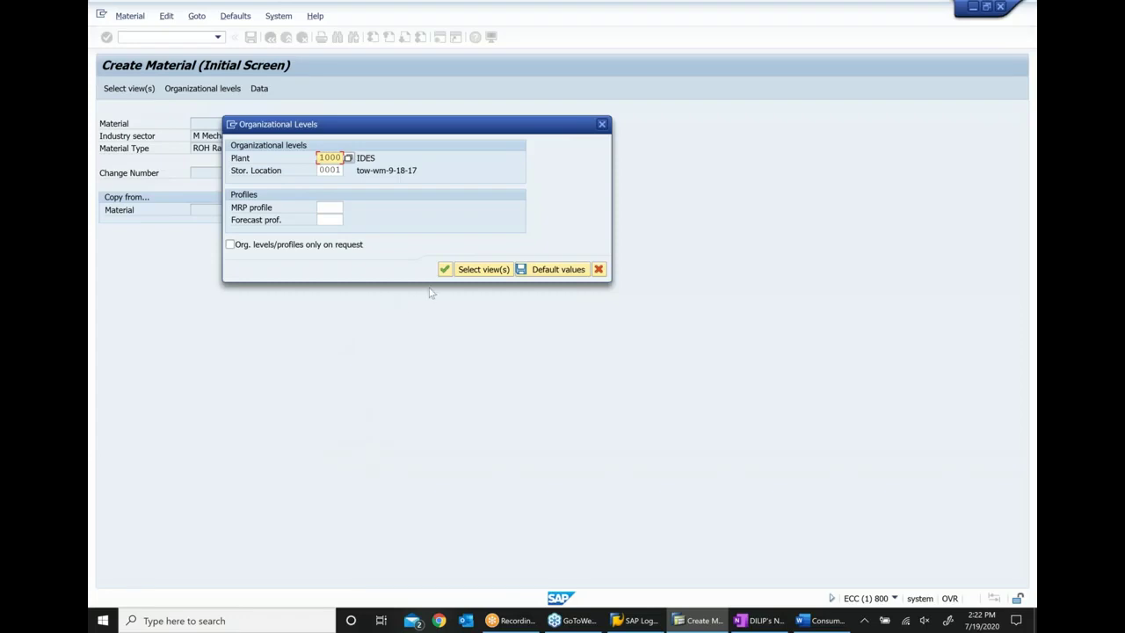
left_click(459, 270)
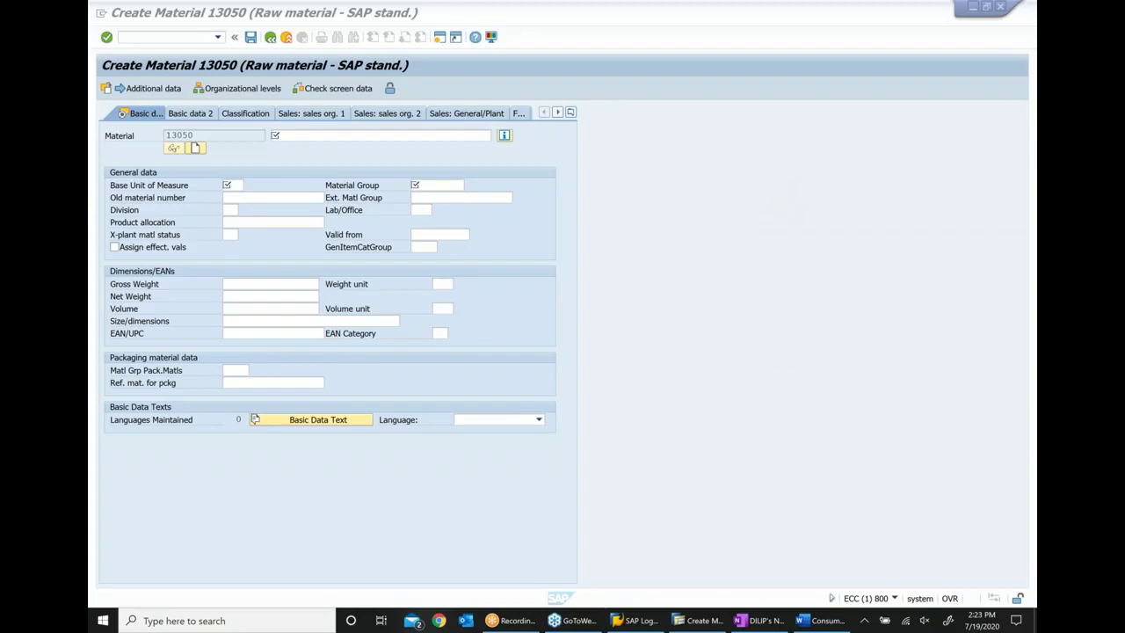
Step: Reuse the latest MRP material description for material 13050, changing its ending to "bb"
left_click(418, 137)
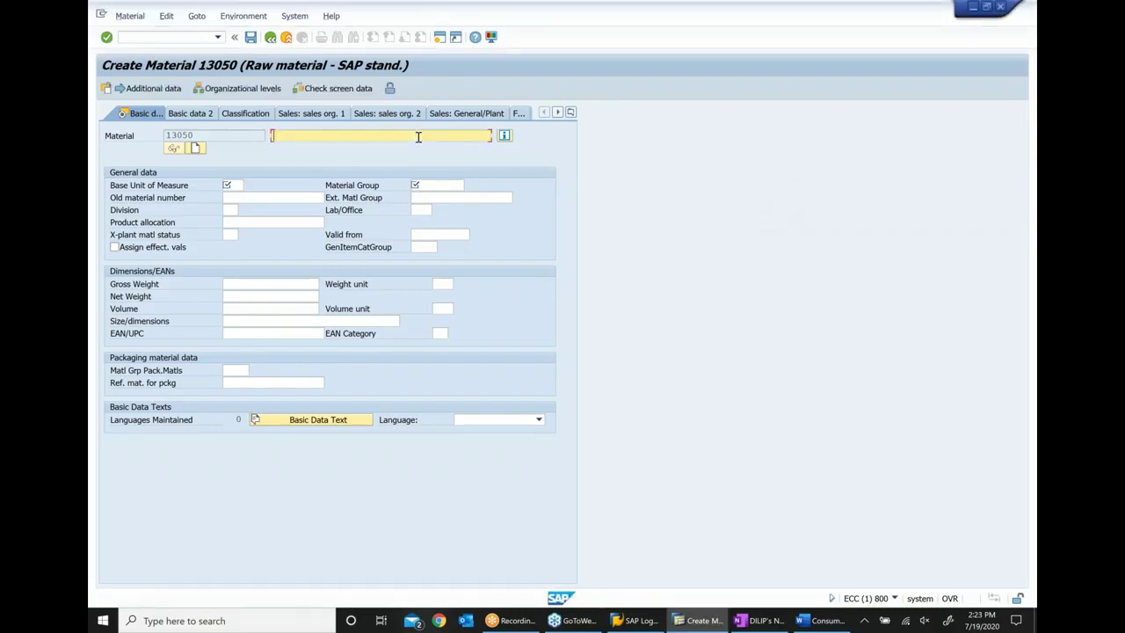
left_click(418, 137)
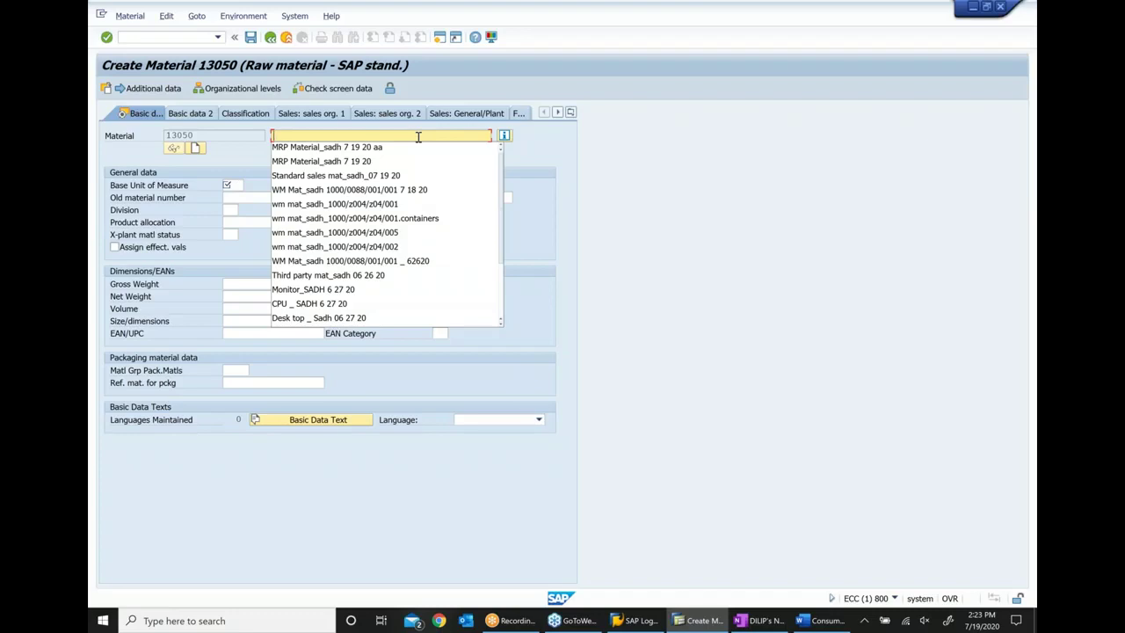
key("Down")
key("Return")
key("BackSpace")
key("BackSpace")
type("bb")
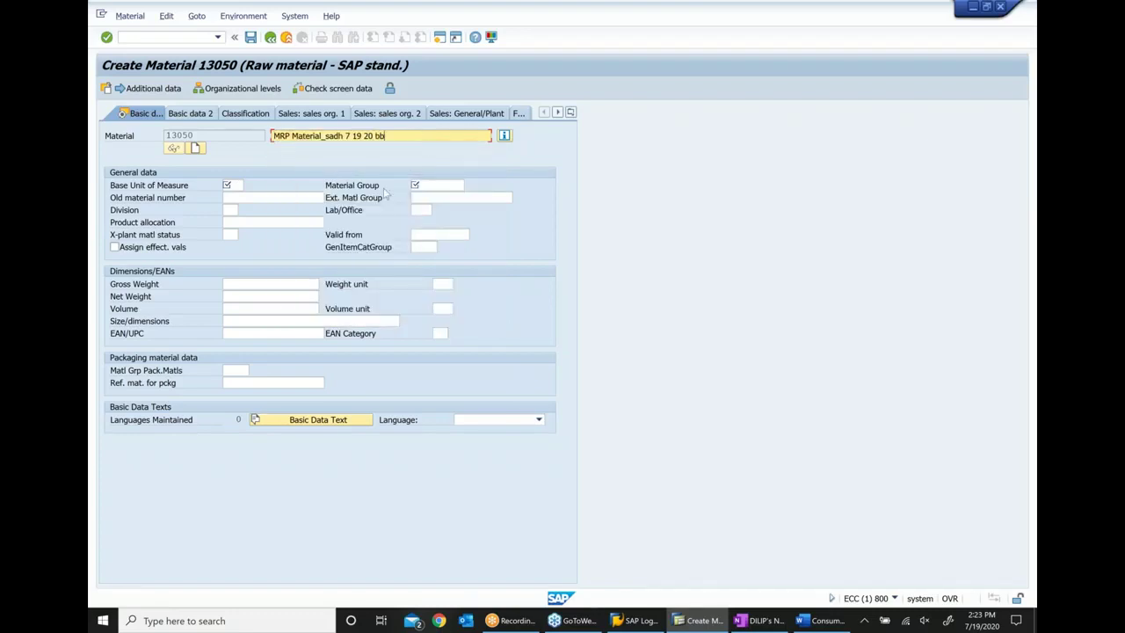
Step: Set the base unit of measure to EA and the material group to 001, and proceed to the purchasing view
left_click(231, 184)
type("ea")
key("Tab")
key("Down")
key("Return")
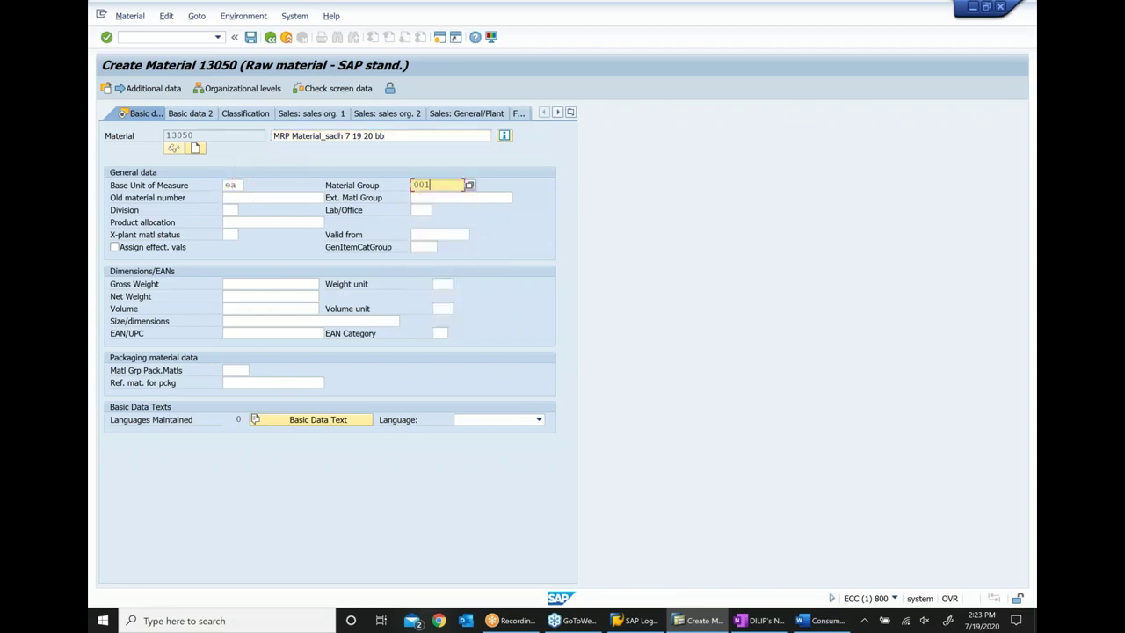
key("Return")
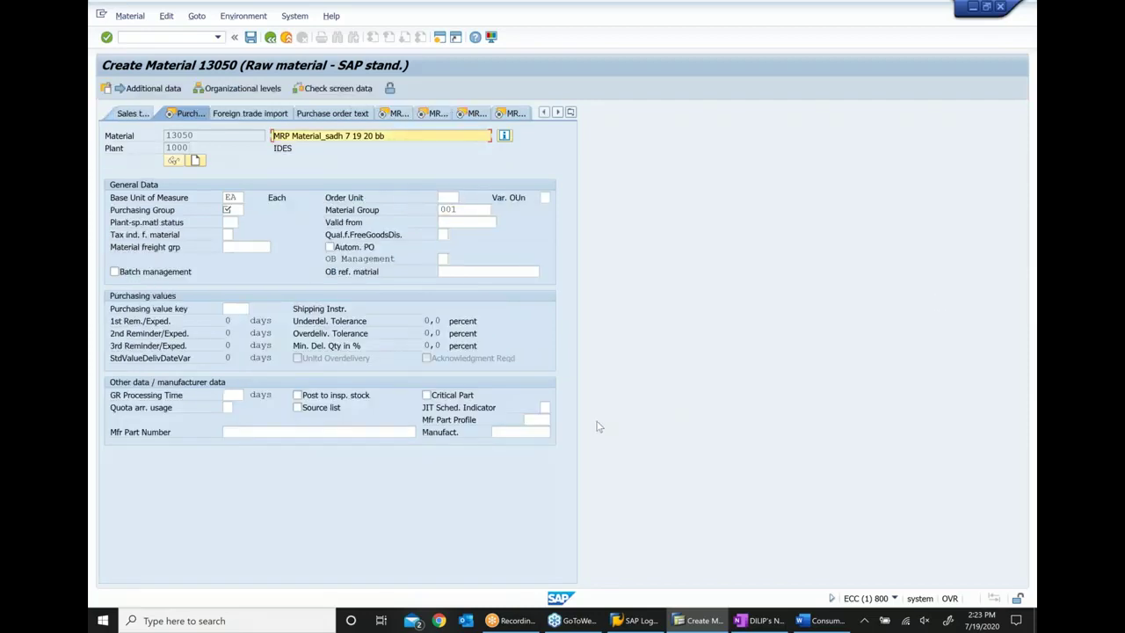
Step: Assign purchasing group 000 to material 13050 and proceed to the MRP 1 view
left_click(230, 211)
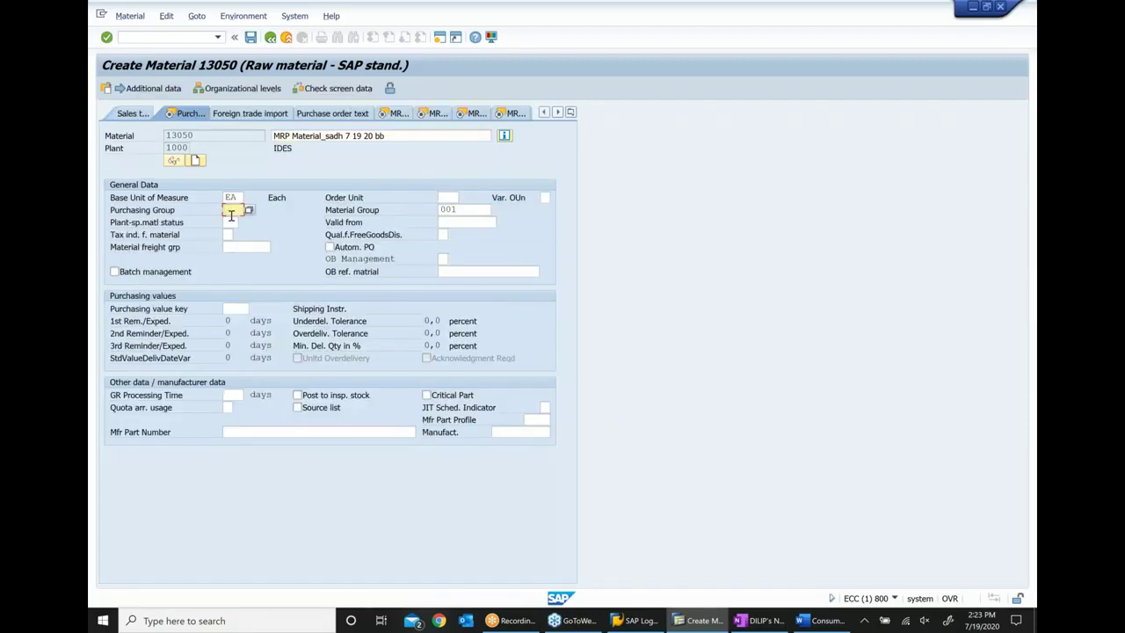
type("000")
key("Return")
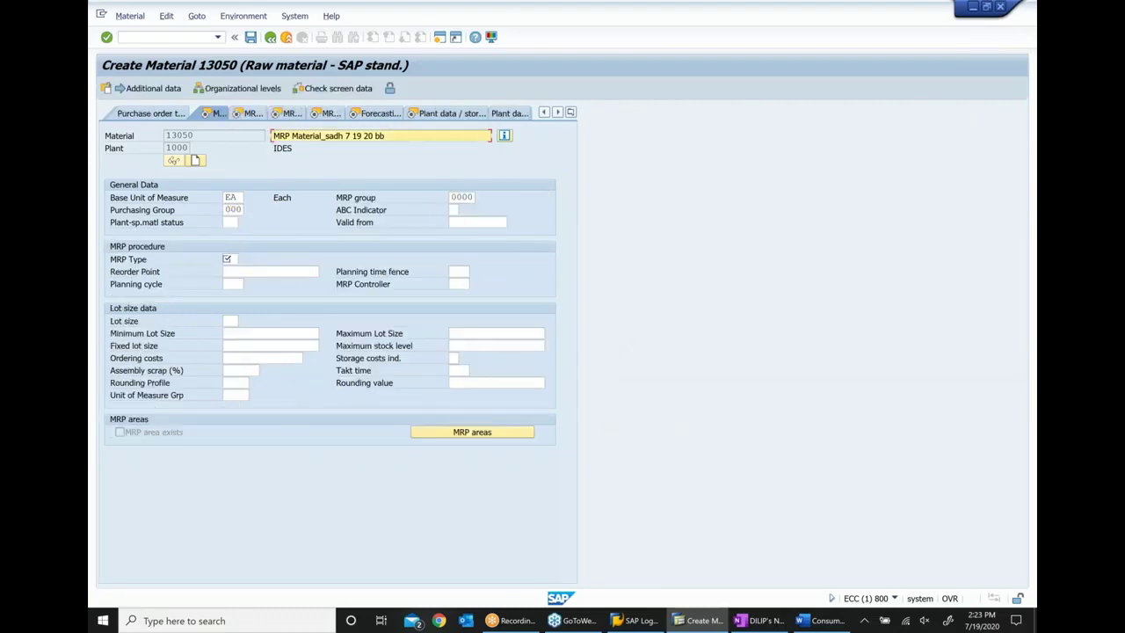
Step: Open the possible values for the MRP type and highlight VV, Forecast-based planning
left_click(234, 260)
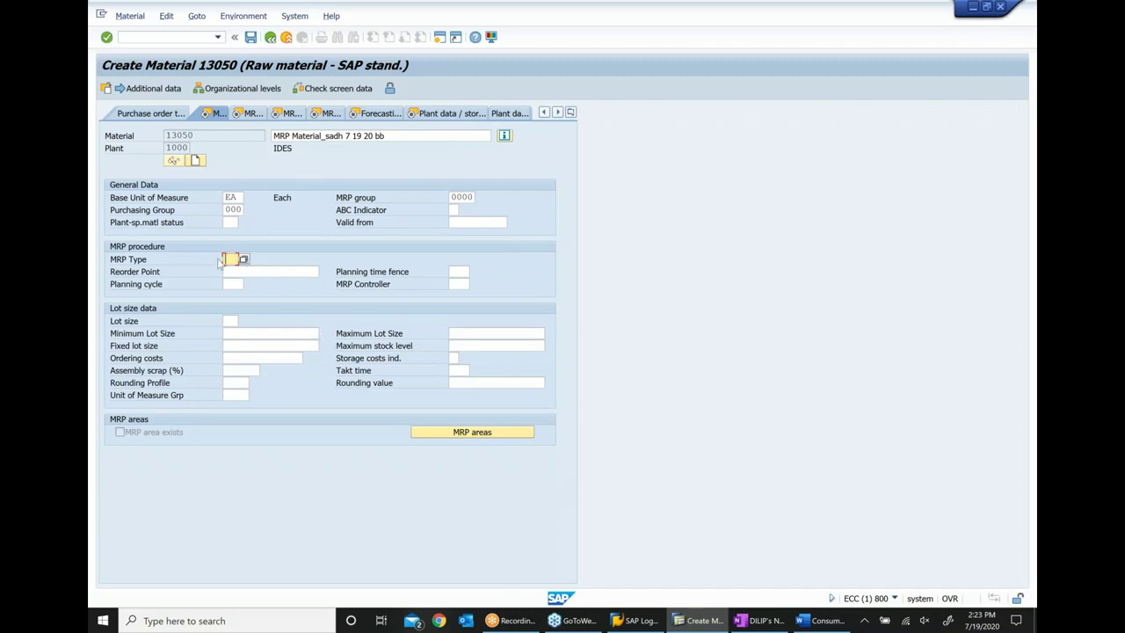
left_click(243, 259)
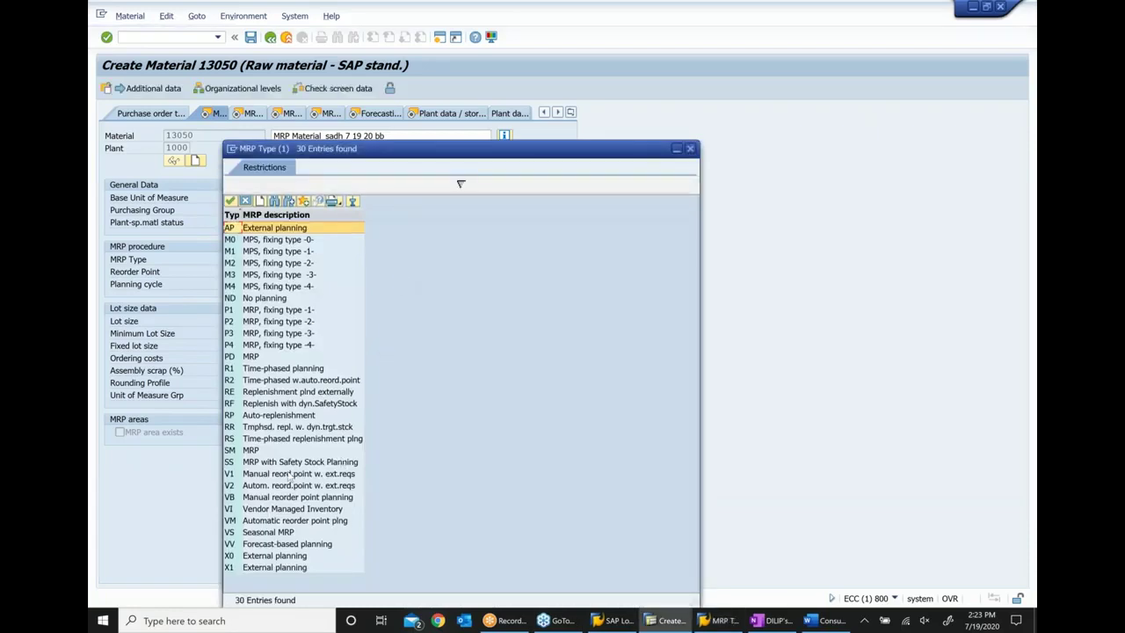
left_click(265, 545)
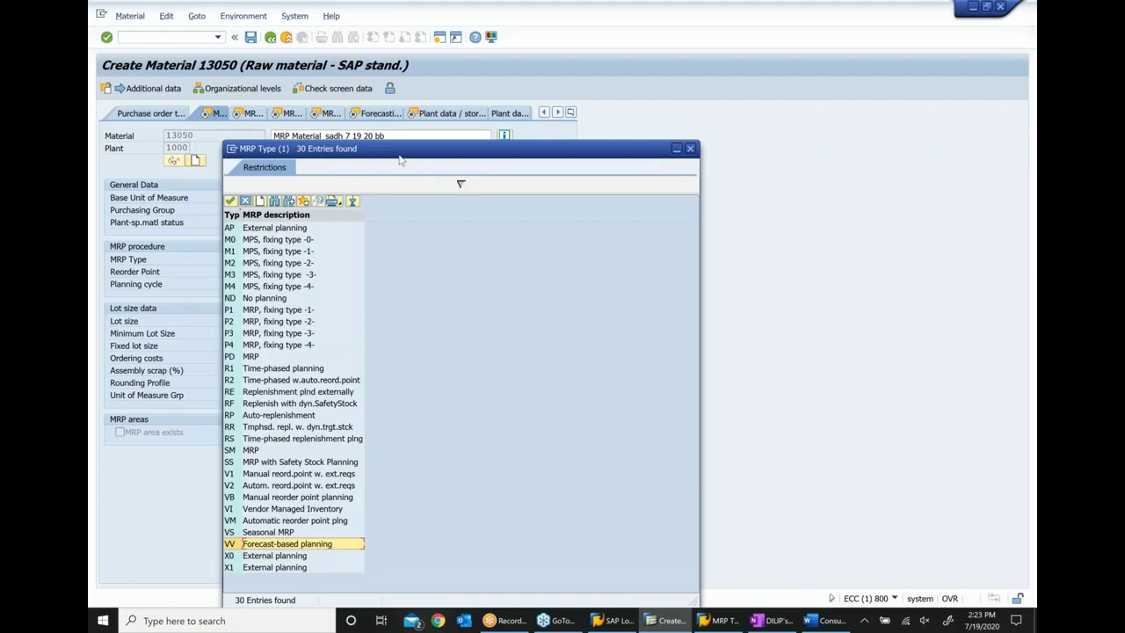
left_click_drag(401, 155, 480, 55)
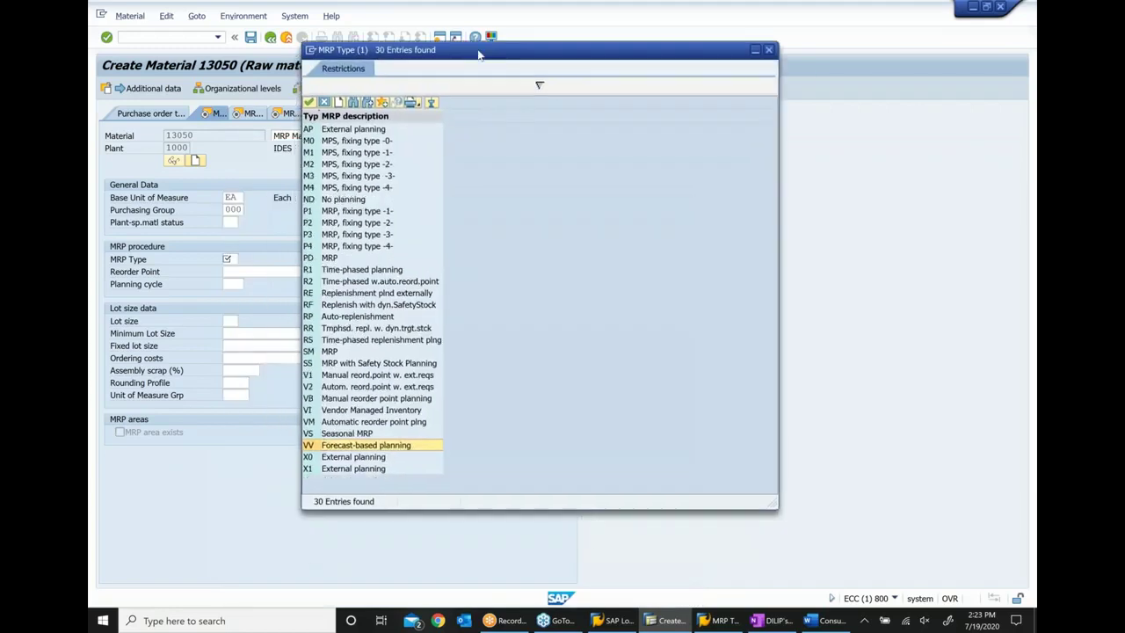
Step: Switch to the Consumption Based Planning document in Word and examine the forecast-based planning procedure
left_click(770, 620)
scroll(483, 299, "up", 2)
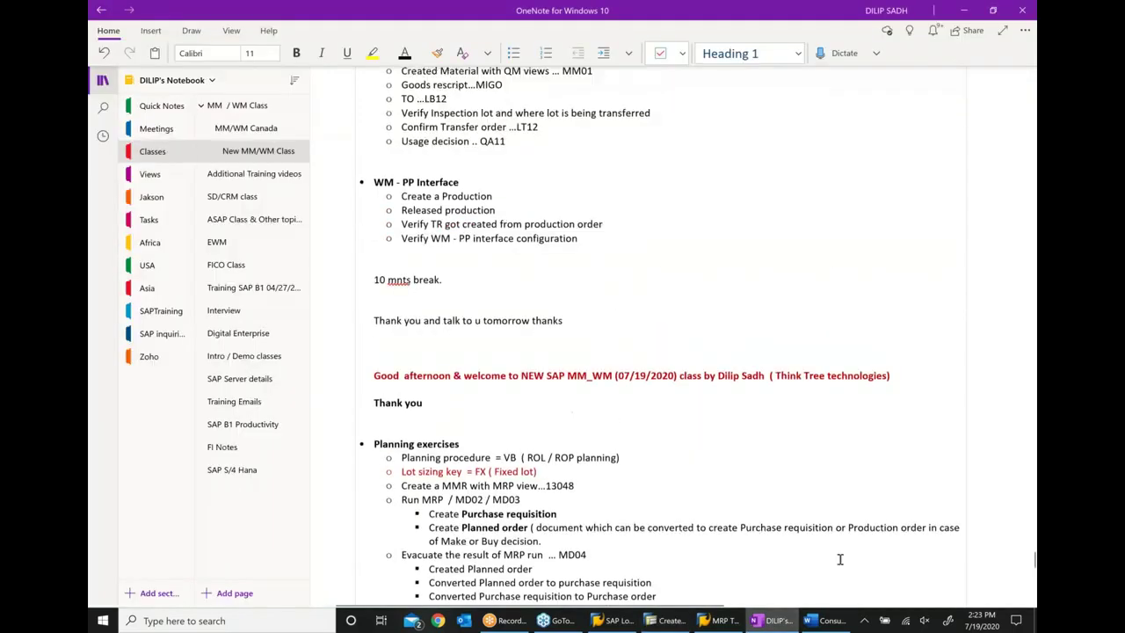
left_click(816, 623)
scroll(582, 343, "up", 3)
scroll(582, 343, "up", 3)
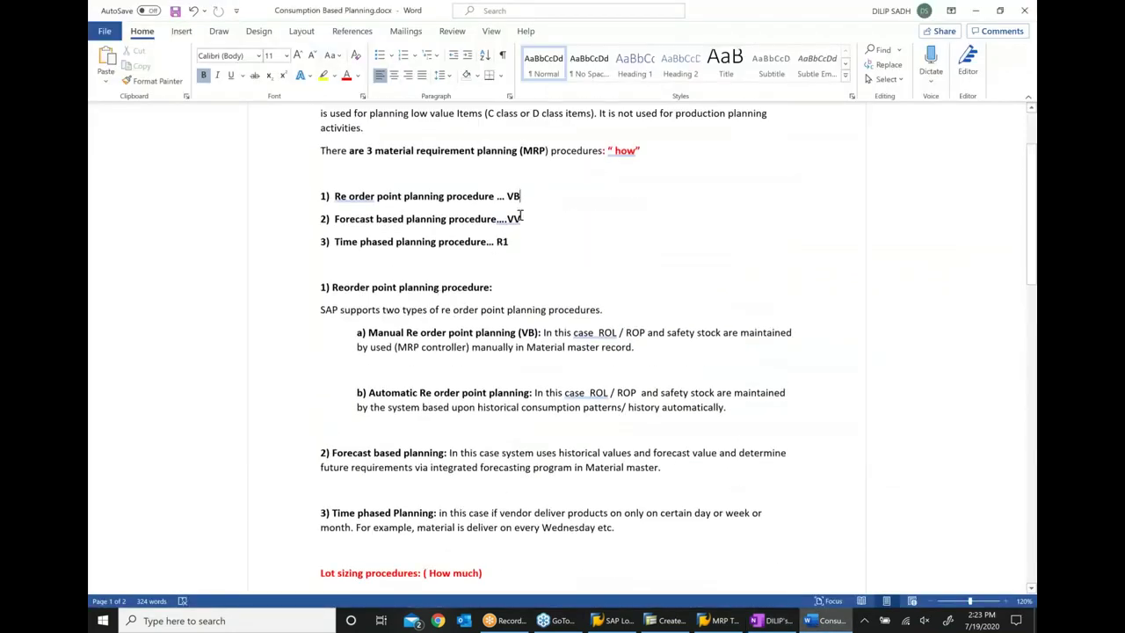
left_click_drag(520, 219, 334, 219)
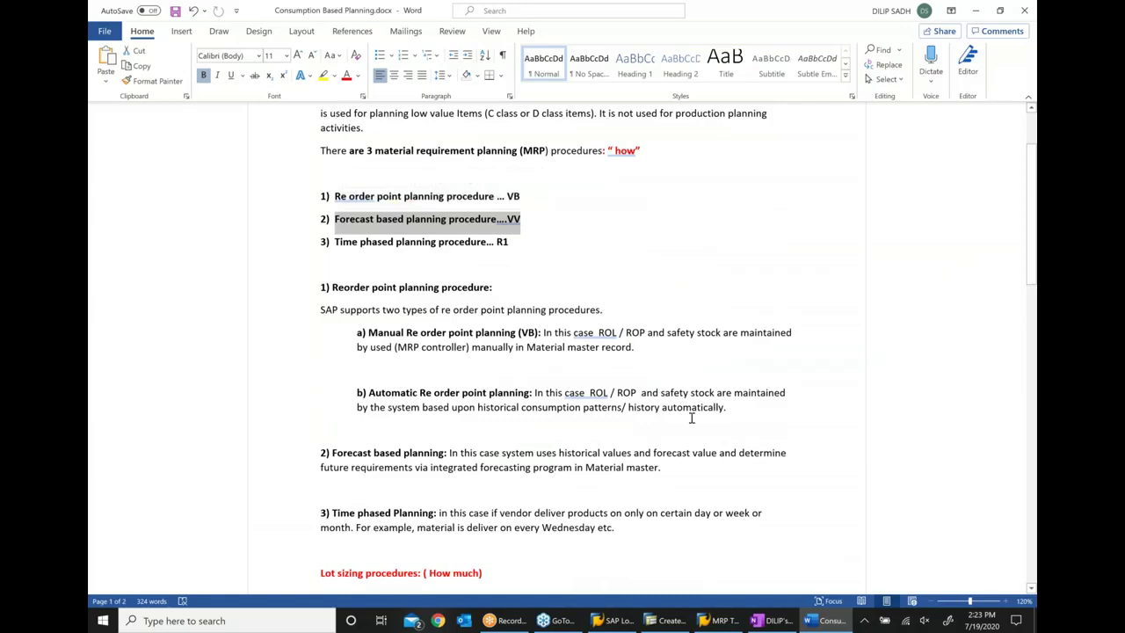
scroll(694, 420, "down", 1)
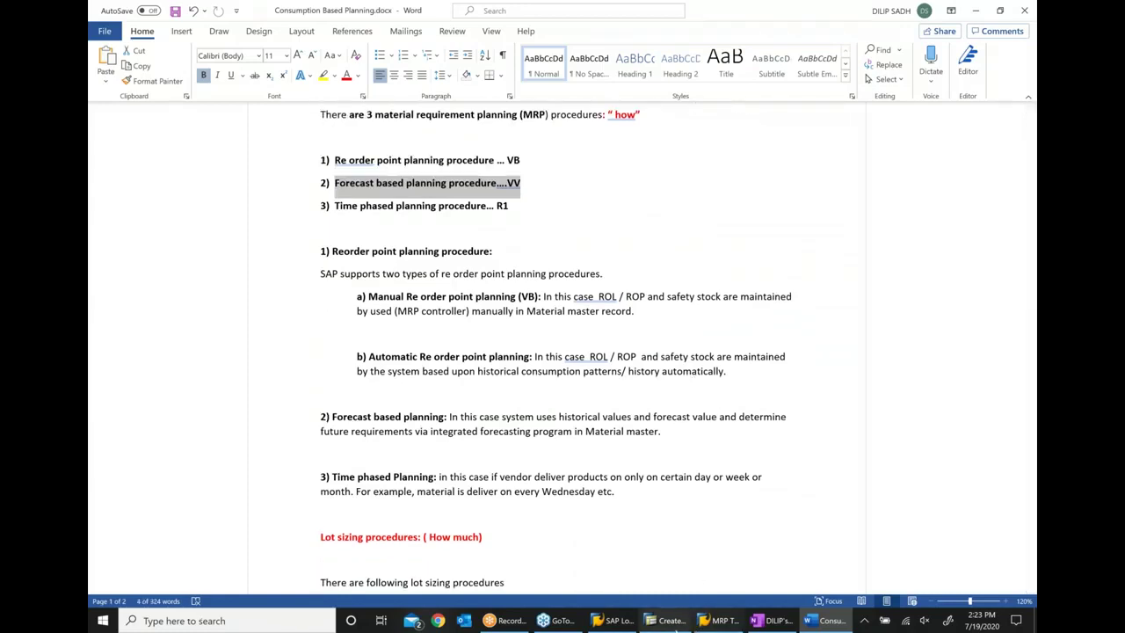
Step: Return to SAP, apply MRP type VV (Forecast-based planning) to material 13050 and enter MRP controller 000
left_click(674, 621)
left_click(356, 446)
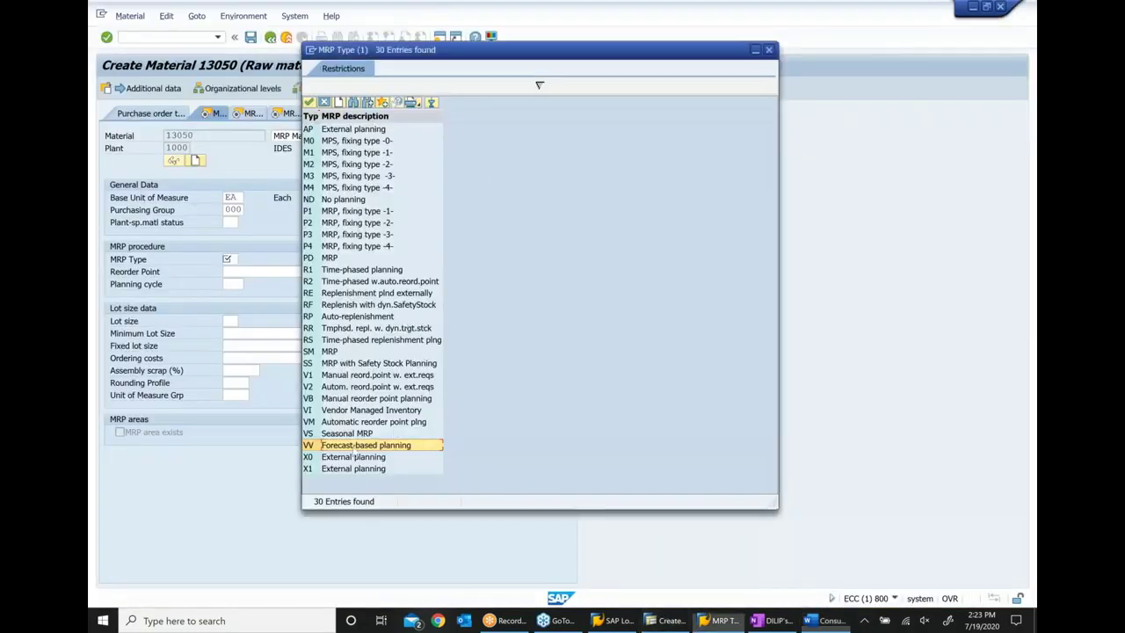
double_click(356, 447)
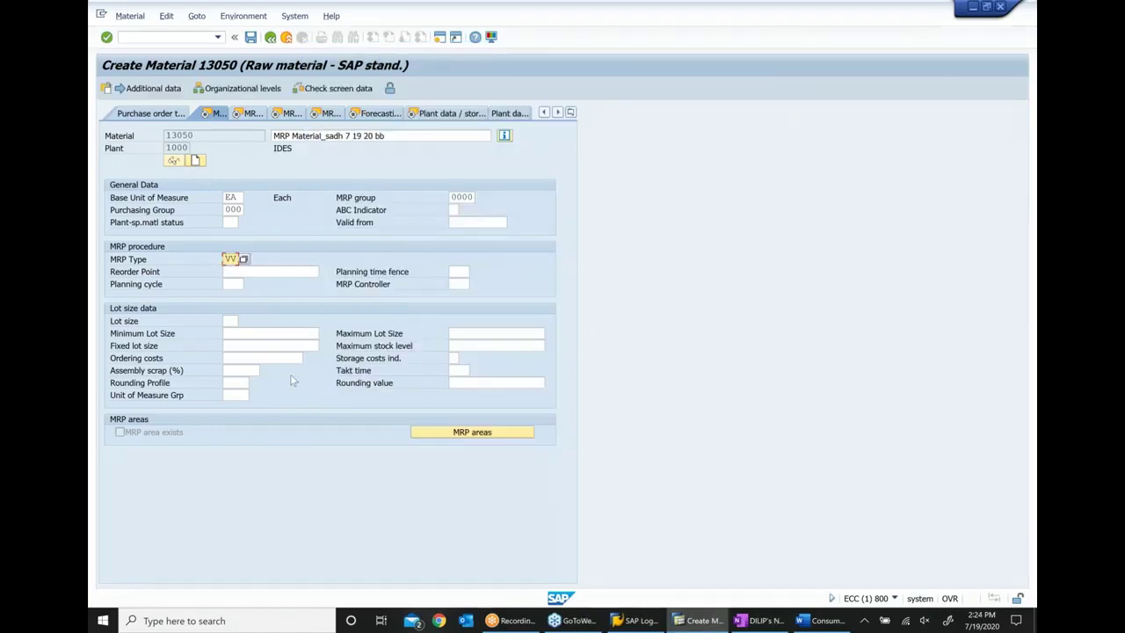
key("Return")
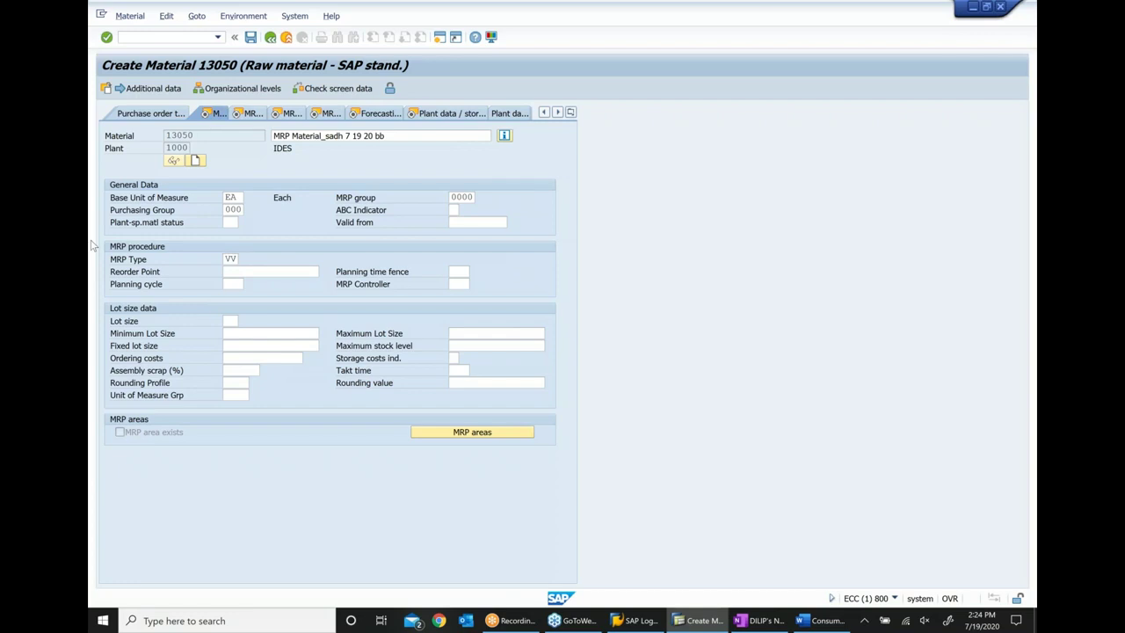
type("000")
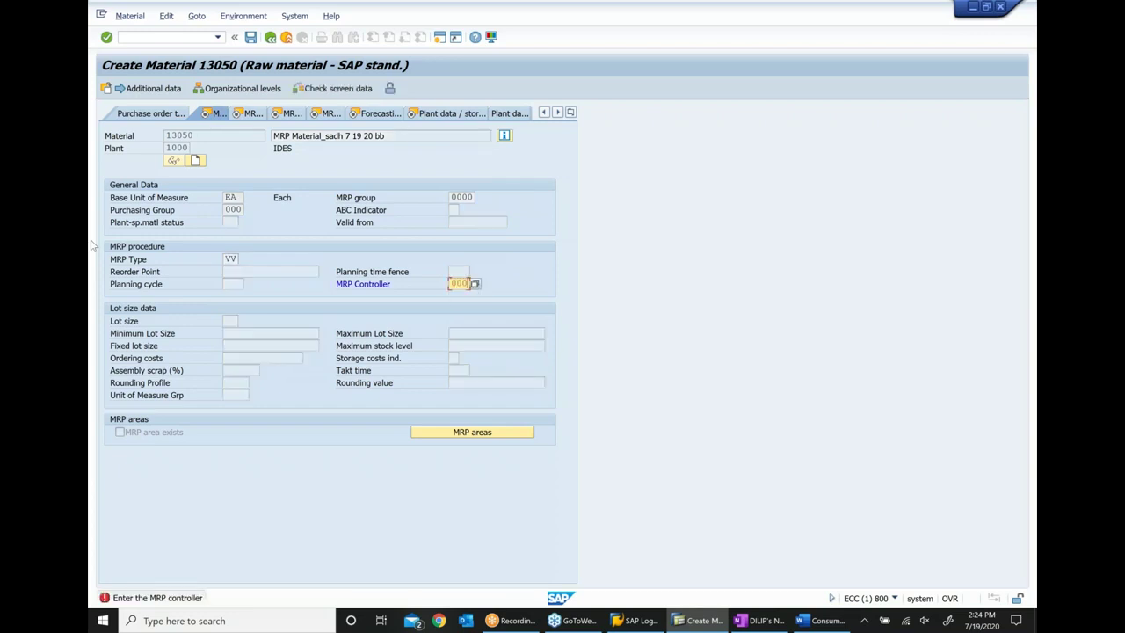
Step: Confirm the MRP controller, set the lot size to EX for material 13050 and proceed to the MRP 2 view
key("Return")
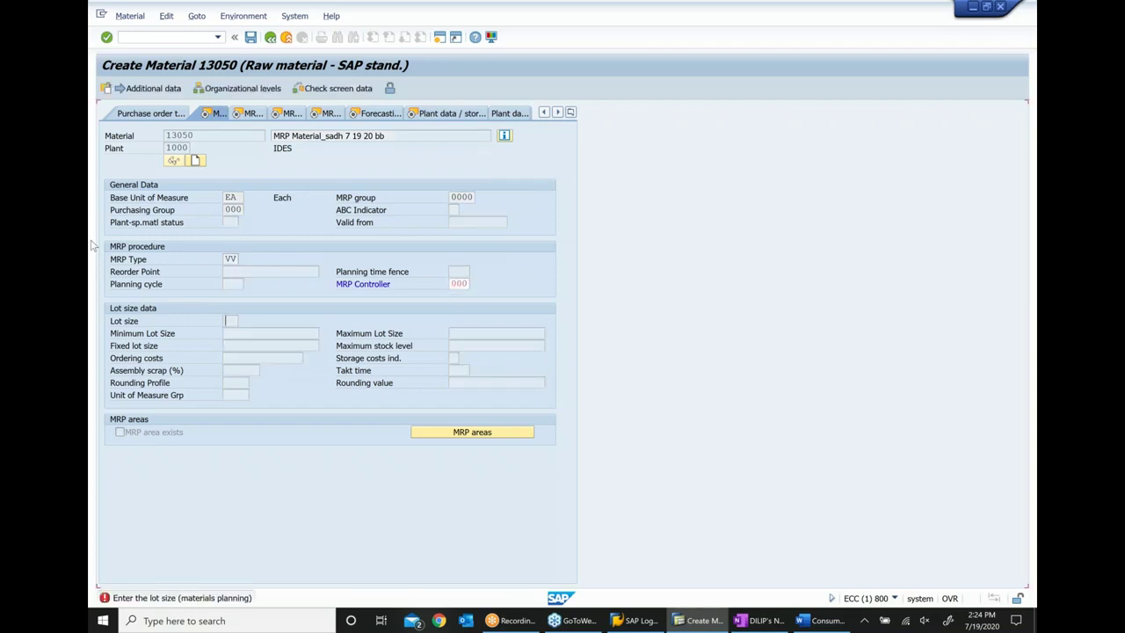
type("EX")
key("Return")
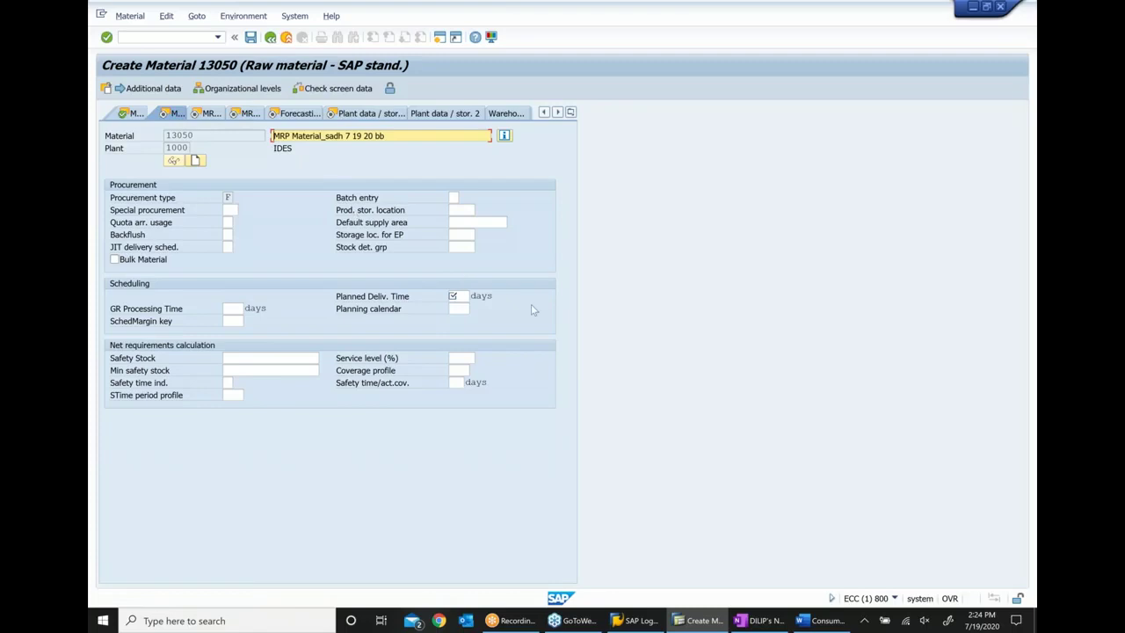
Step: Set the planned delivery time to 2 days and the scheduling margin key to 000, then proceed to the MRP 3 view
left_click(458, 295)
type("2")
key("Return")
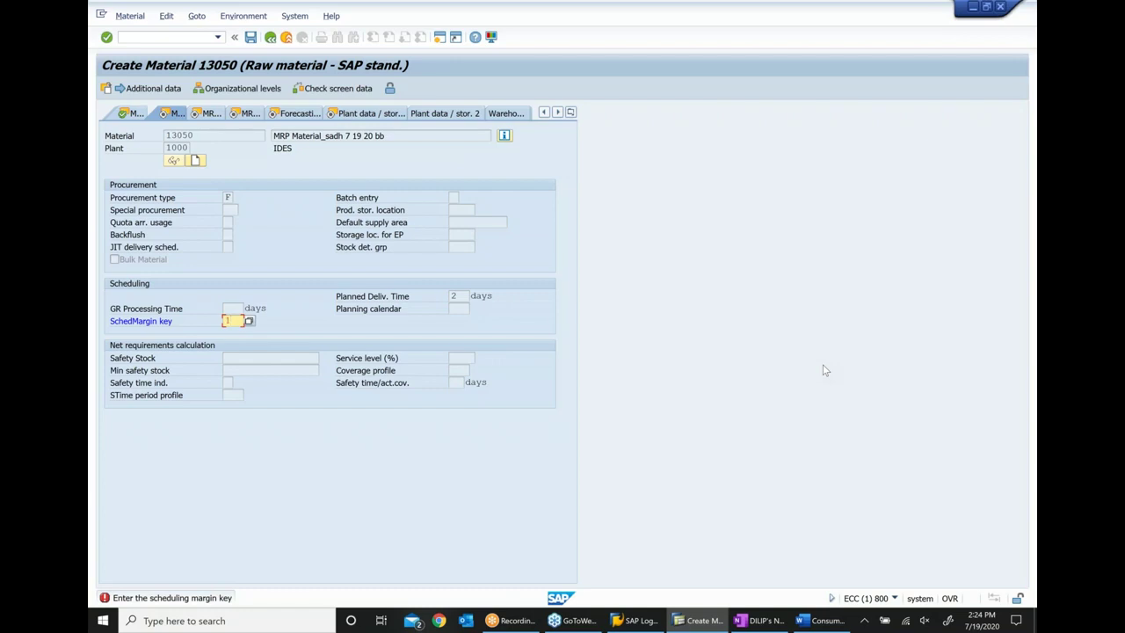
key("Return")
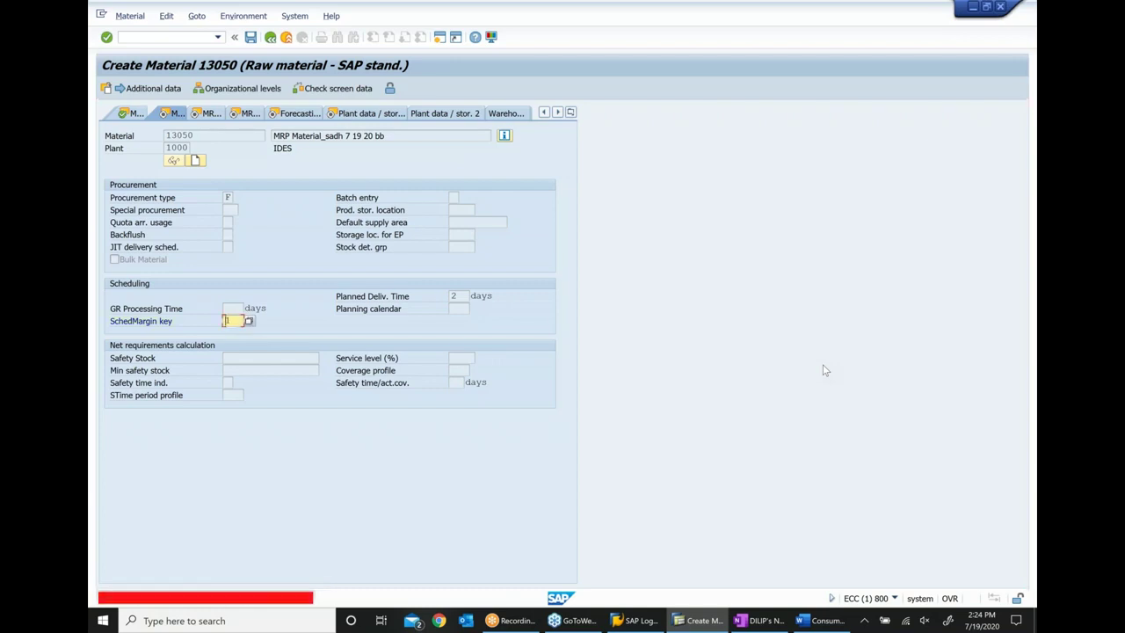
left_click(269, 335)
left_click(231, 321)
key("F4")
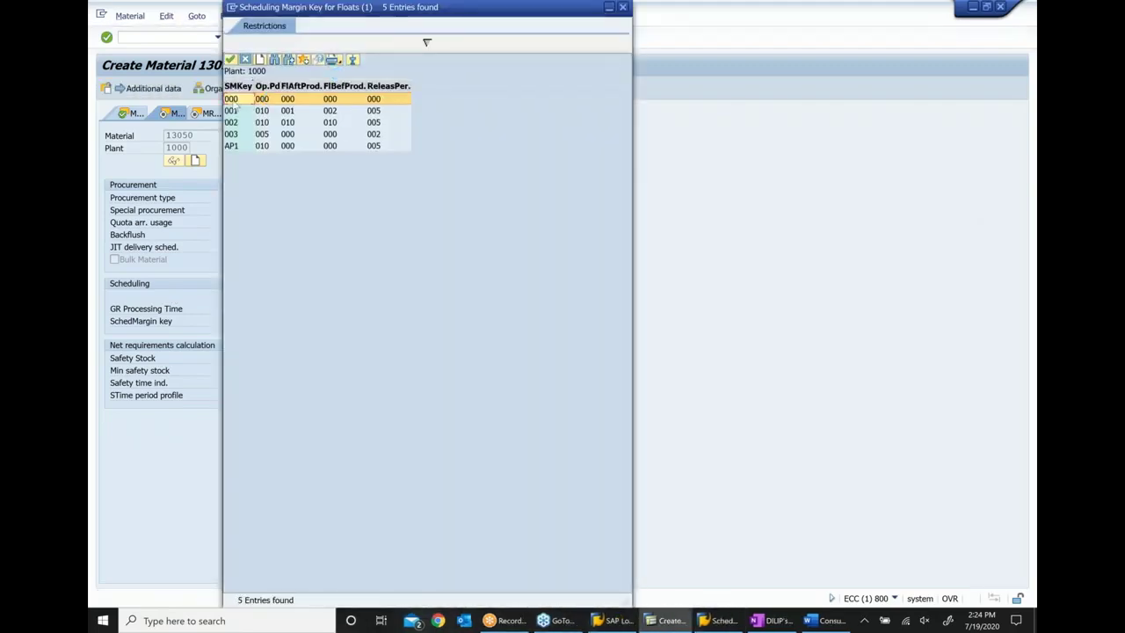
key("Escape")
type("000")
key("Return")
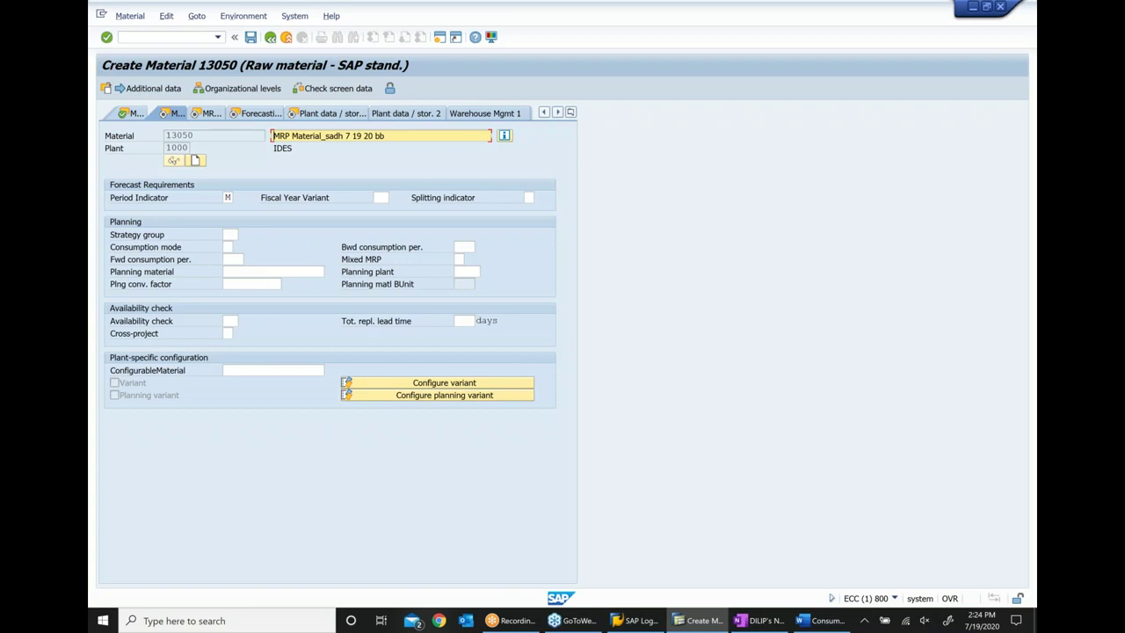
Step: Continue past the MRP 3 and MRP 4 views to Forecasting and choose M (Monthly) as the period indicator
key("Return")
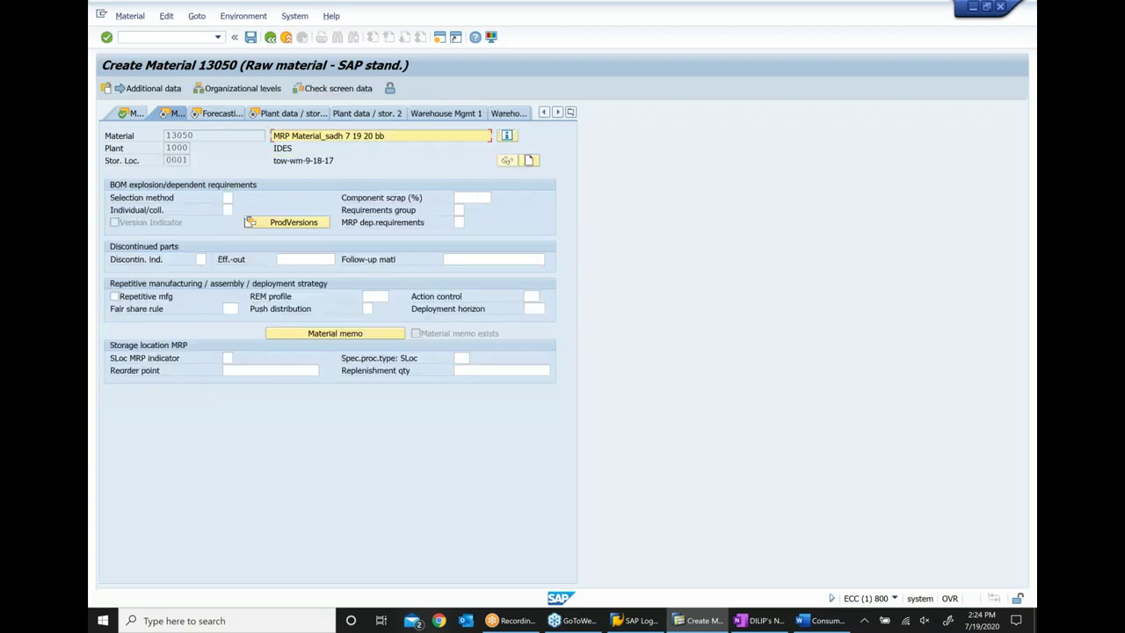
key("Return")
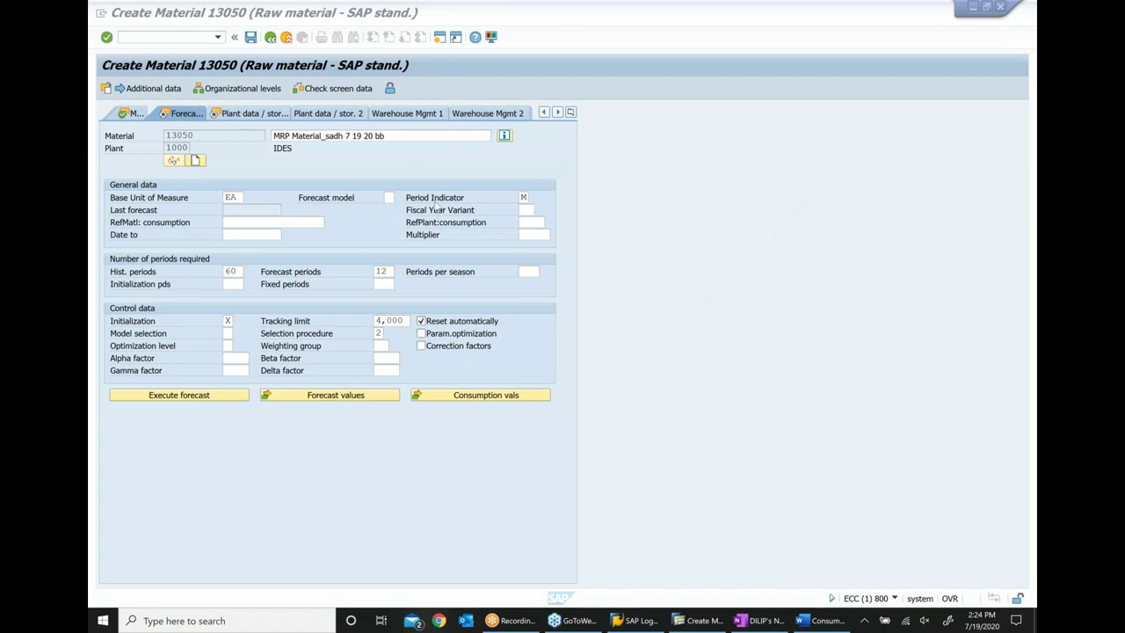
left_click(528, 211)
left_click(525, 198)
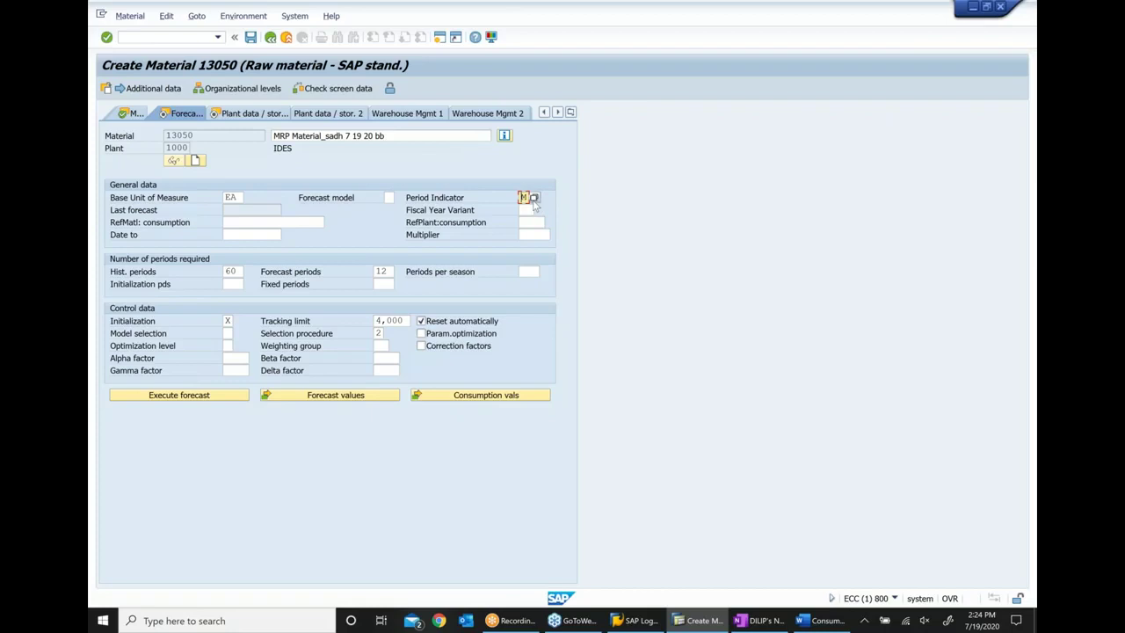
left_click(535, 198)
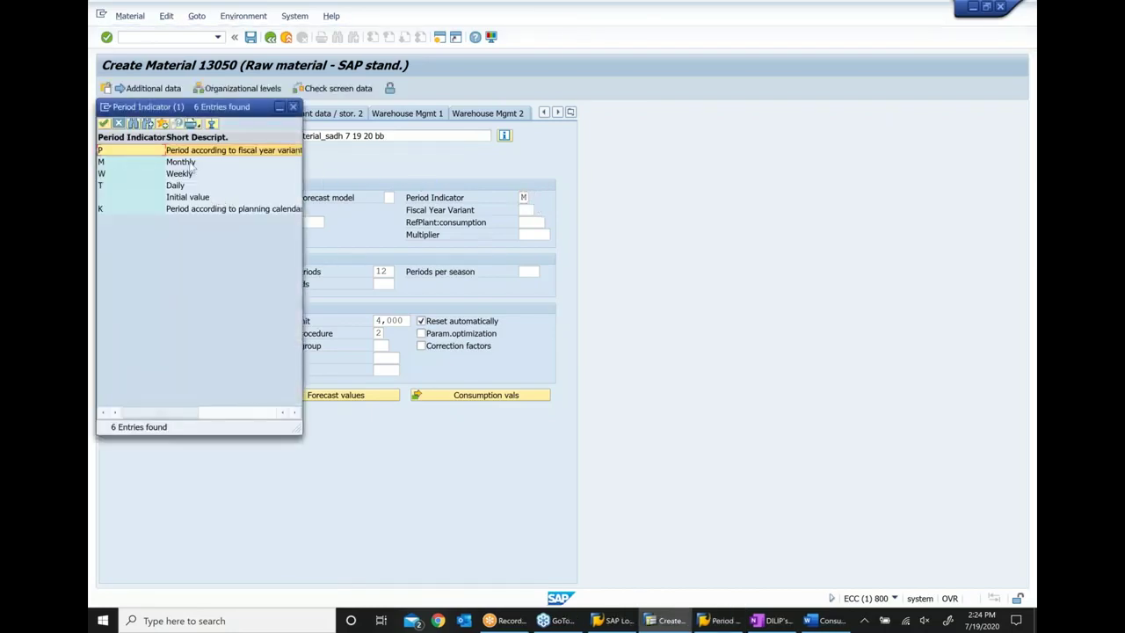
double_click(183, 163)
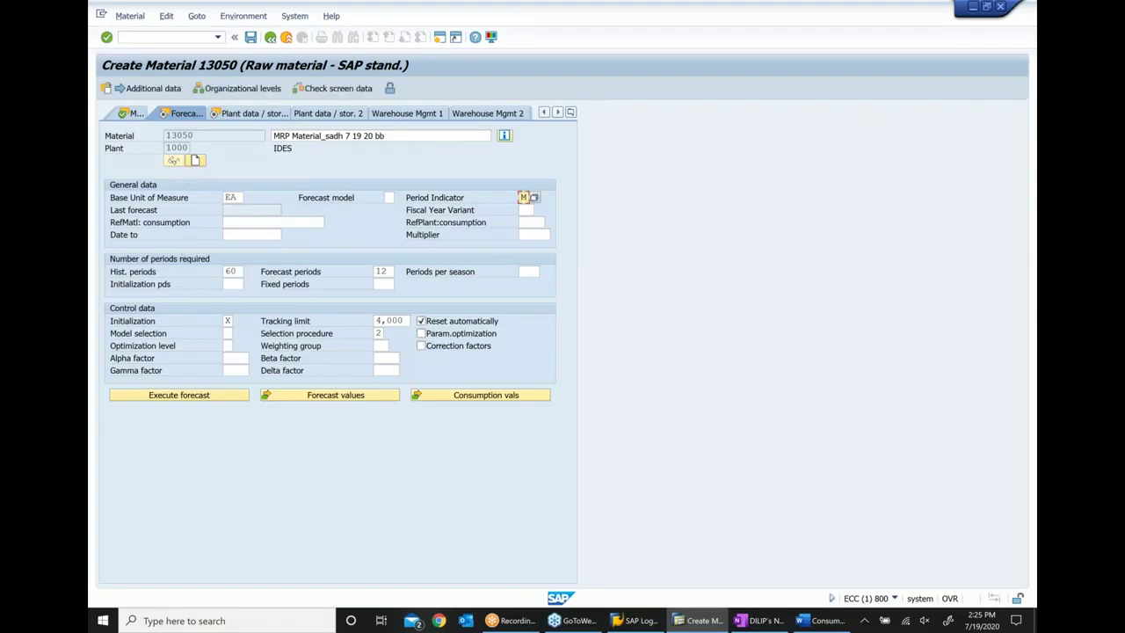
Step: Set the number of historical periods to 6 and the forecast periods to 4
double_click(241, 270)
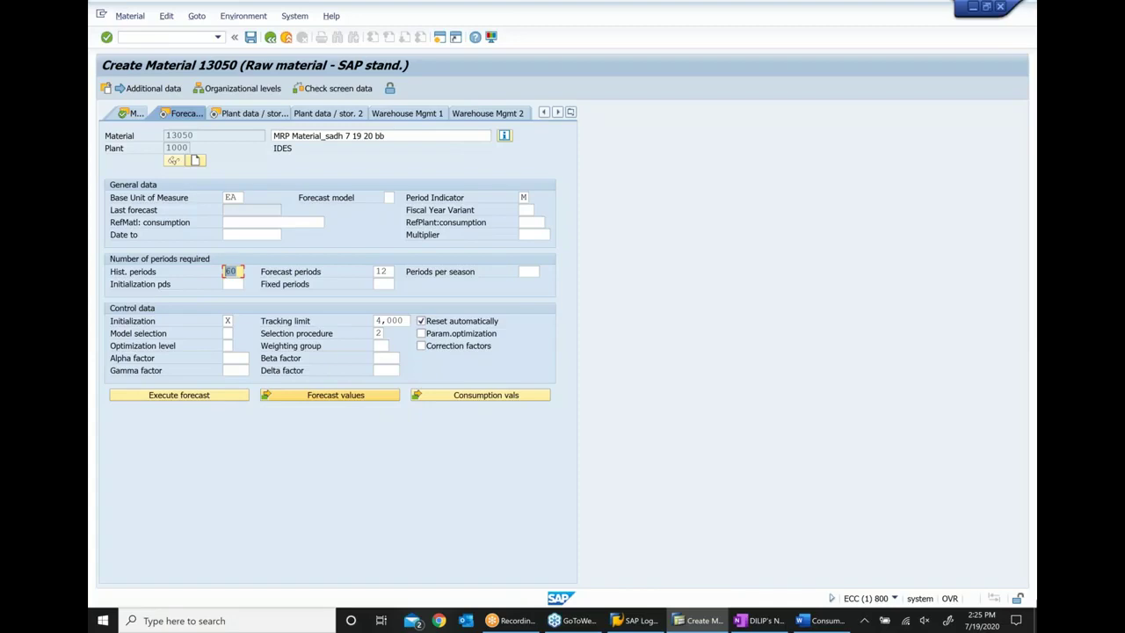
type("6")
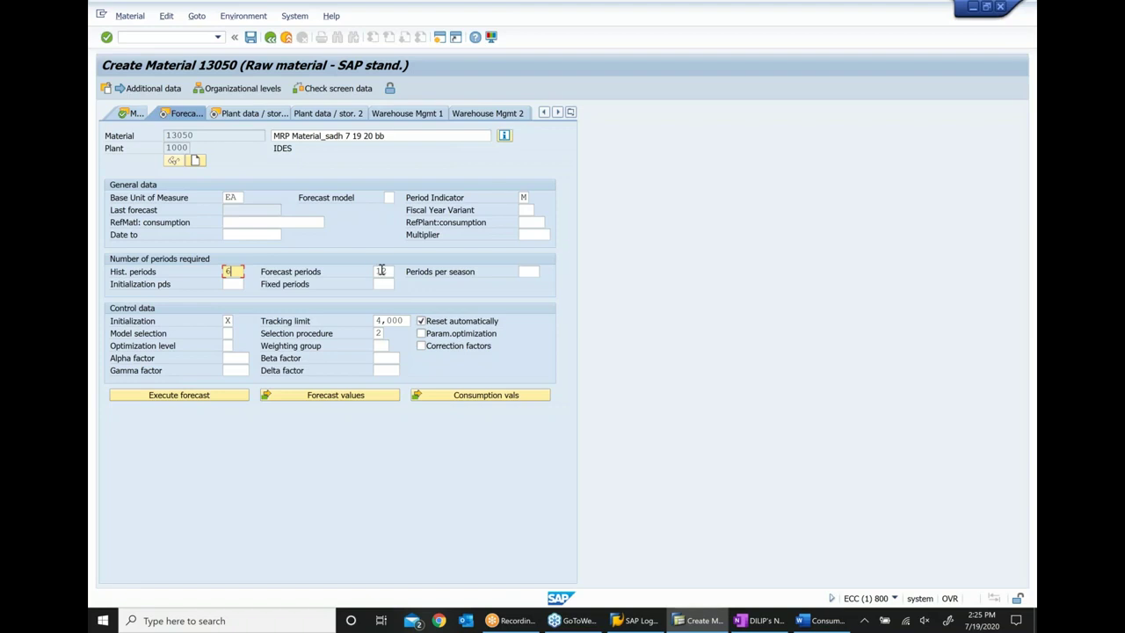
left_click_drag(390, 270, 369, 278)
type("4")
Step: Enter total consumption values of 100, 106, 97, 103, 99 and 104 for periods 07/2020 back to 02/2020
left_click(506, 404)
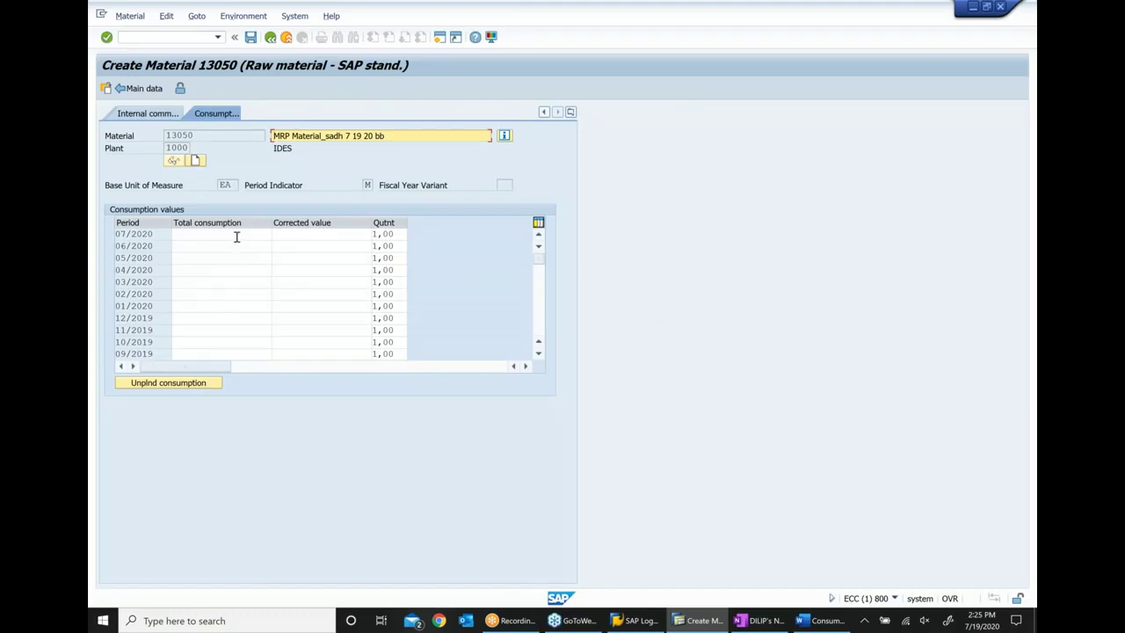
left_click(237, 235)
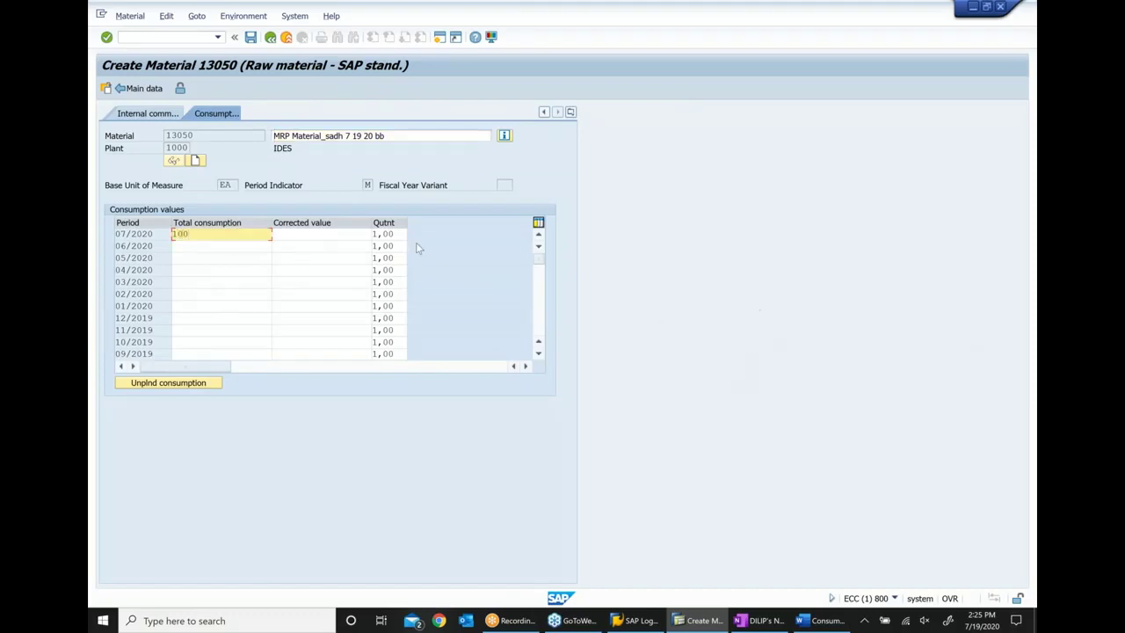
left_click(224, 246)
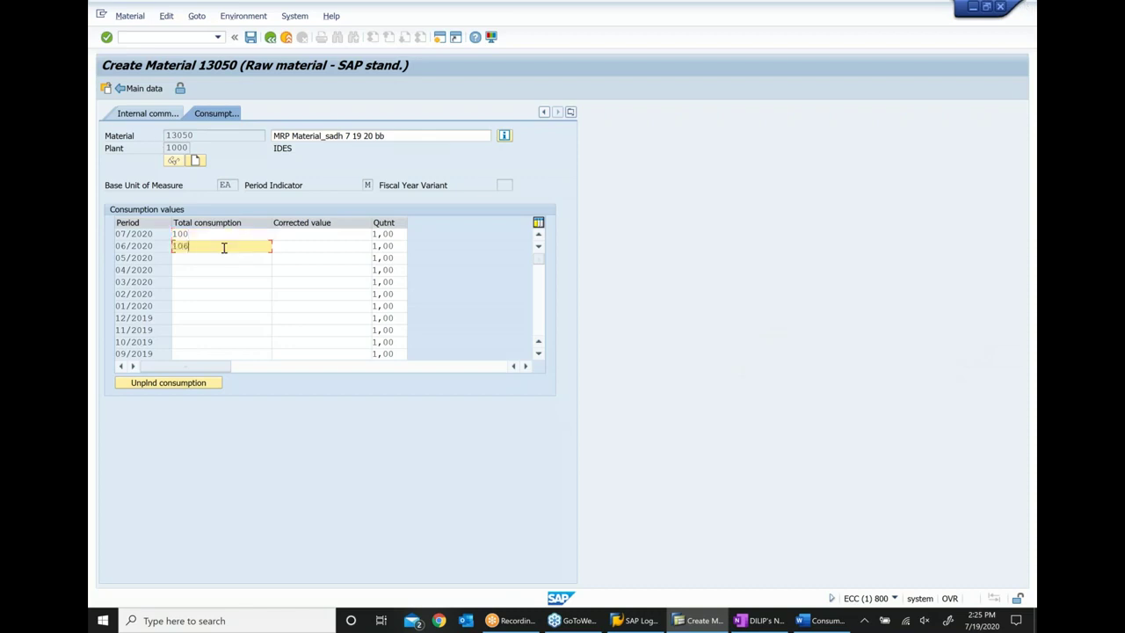
left_click(199, 259)
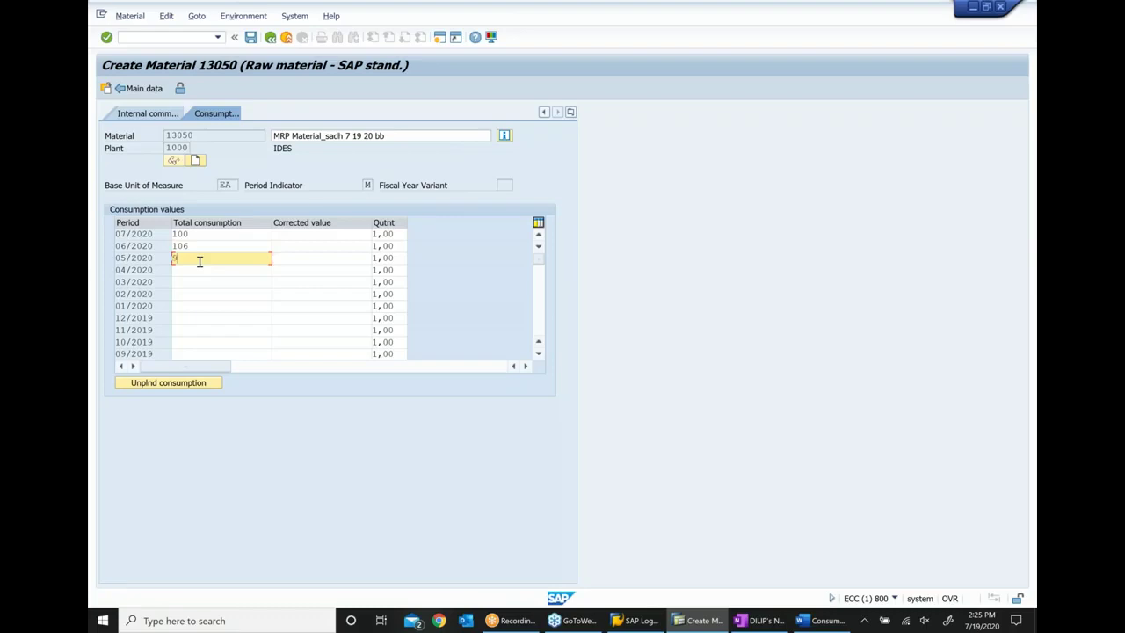
type("97")
left_click(197, 270)
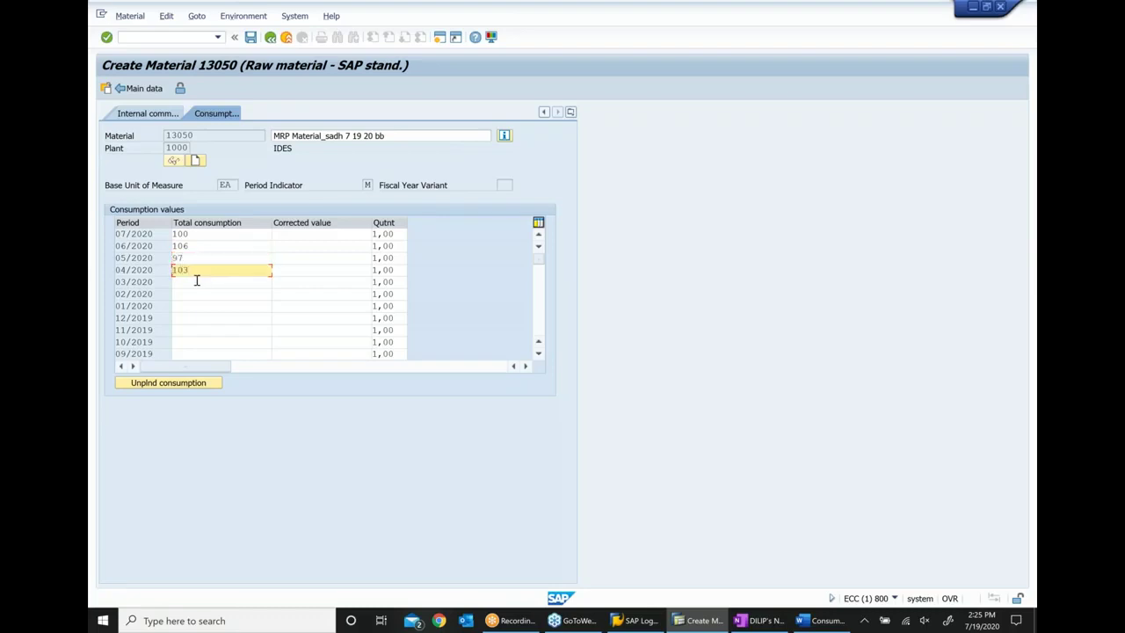
left_click(197, 281)
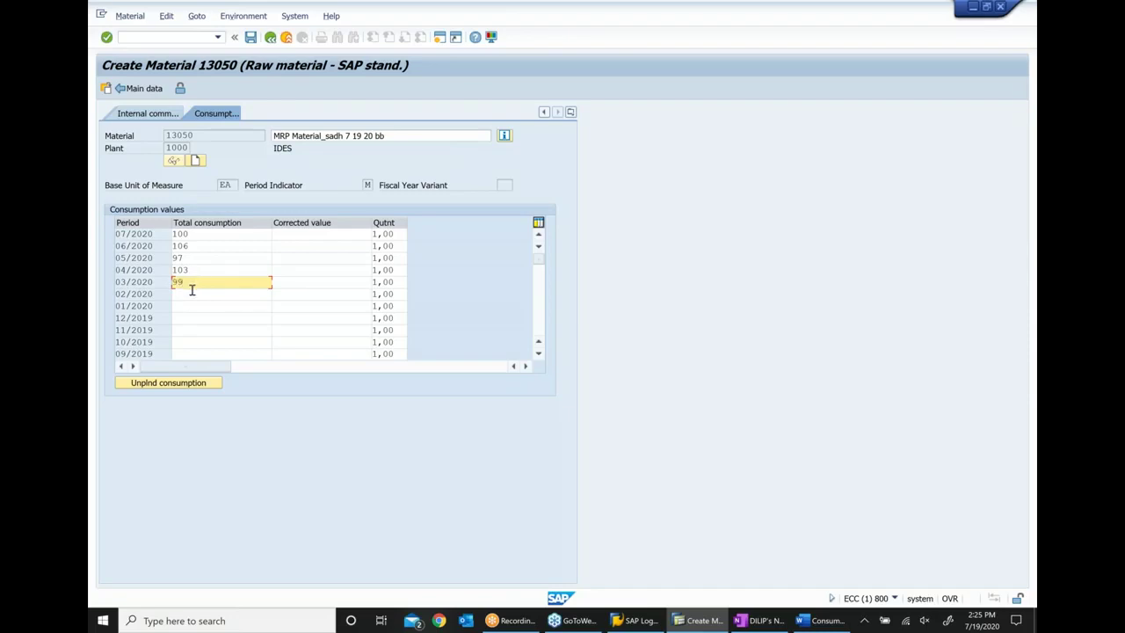
left_click(189, 295)
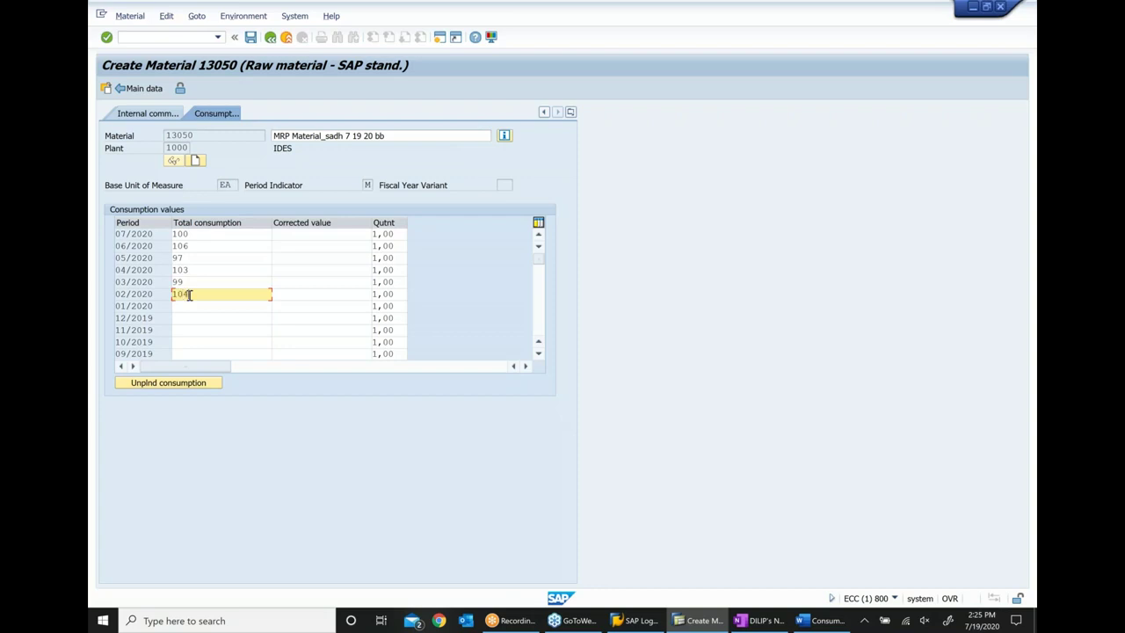
type("104")
key("Return")
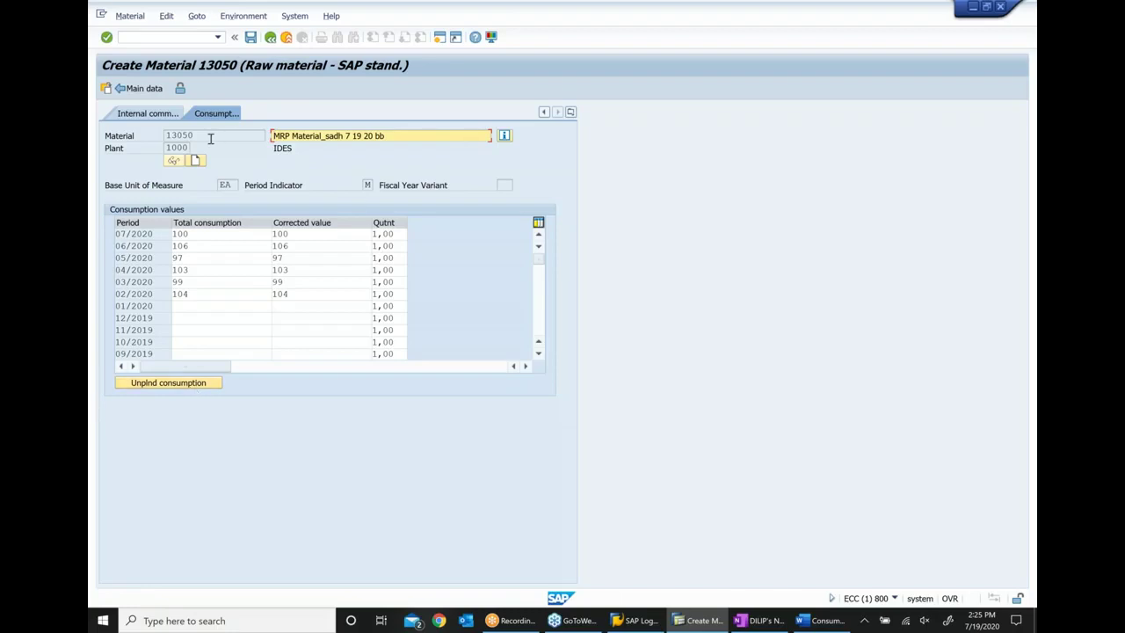
Step: Return to the material's main data and examine its forecast values per month
left_click(139, 88)
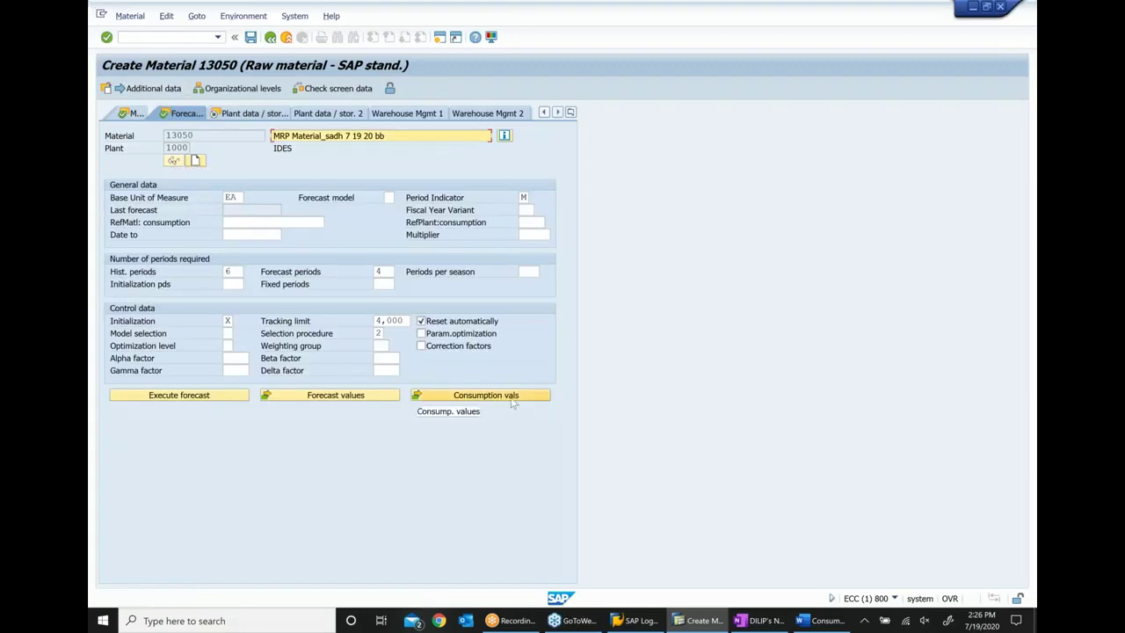
left_click(363, 401)
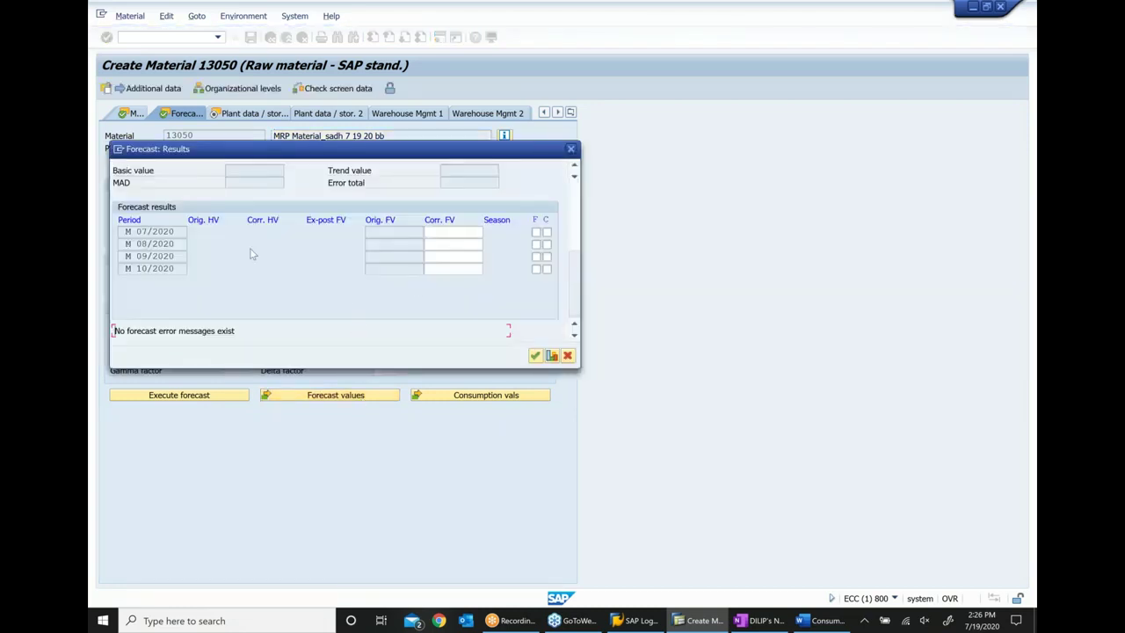
left_click(571, 149)
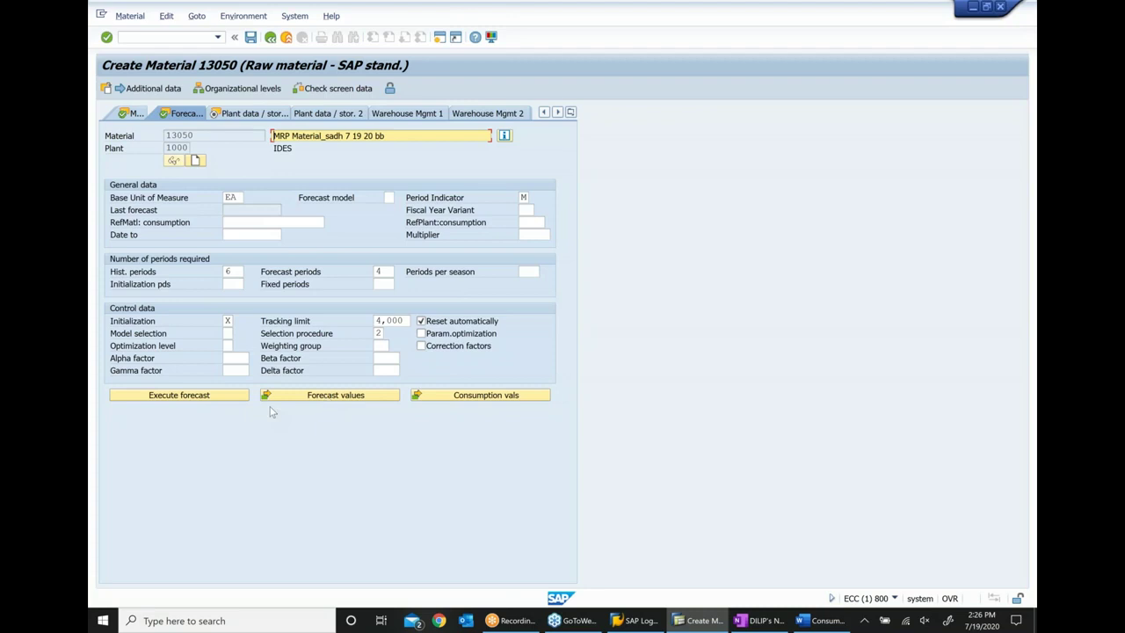
left_click(223, 397)
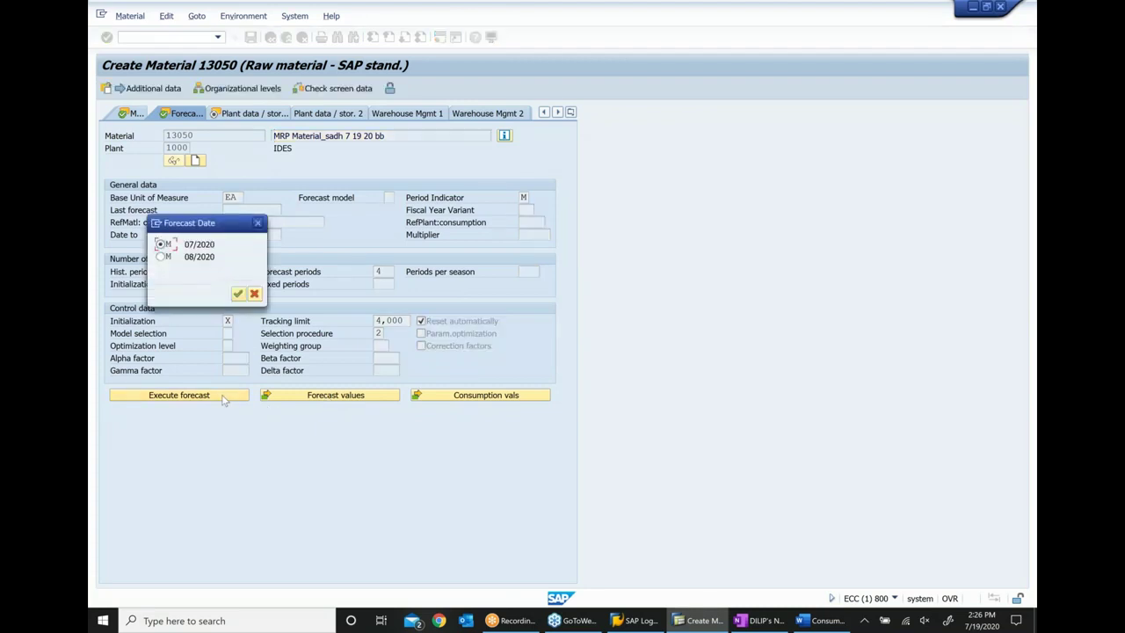
left_click_drag(203, 223, 365, 218)
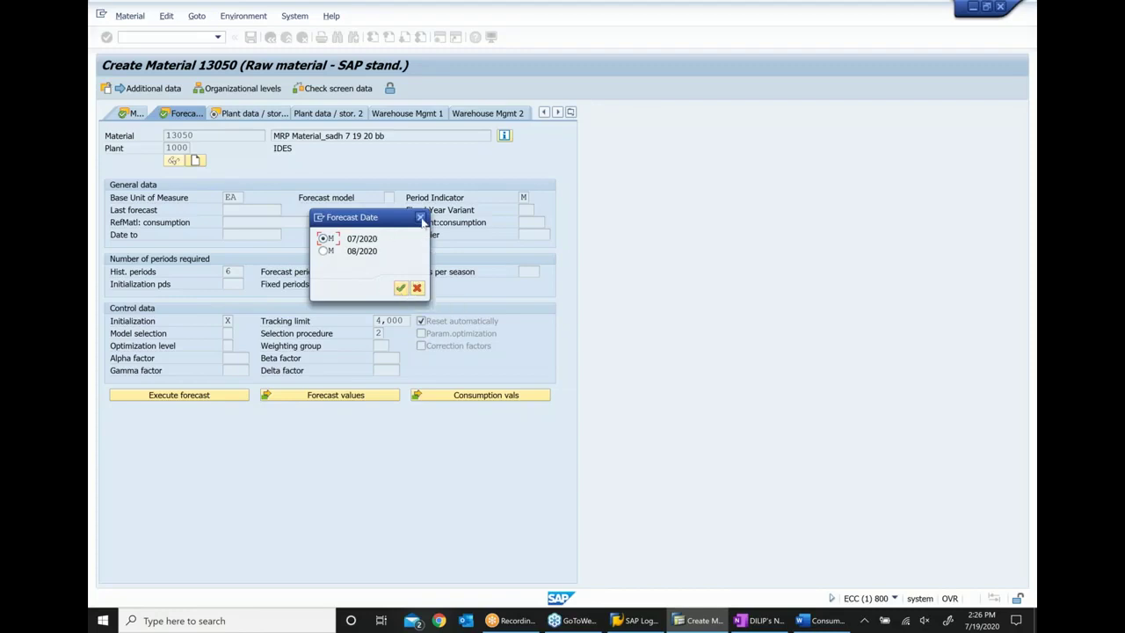
left_click(421, 217)
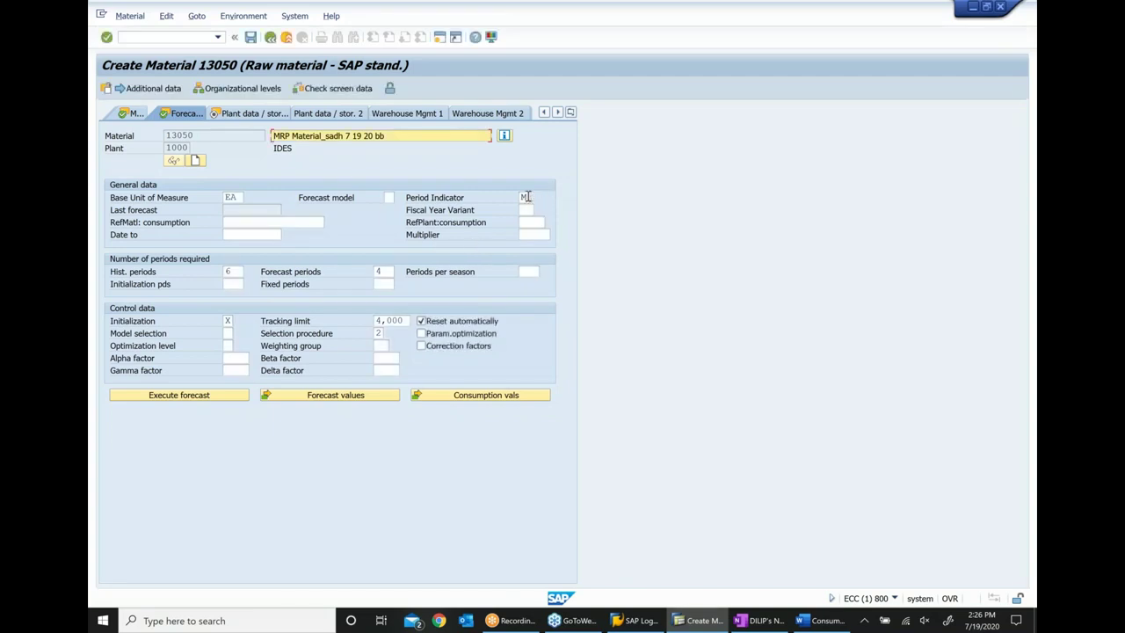
Step: Change the period indicator to W (Weekly) and execute the forecast with forecast date 29/2020
left_click(526, 197)
key("F4")
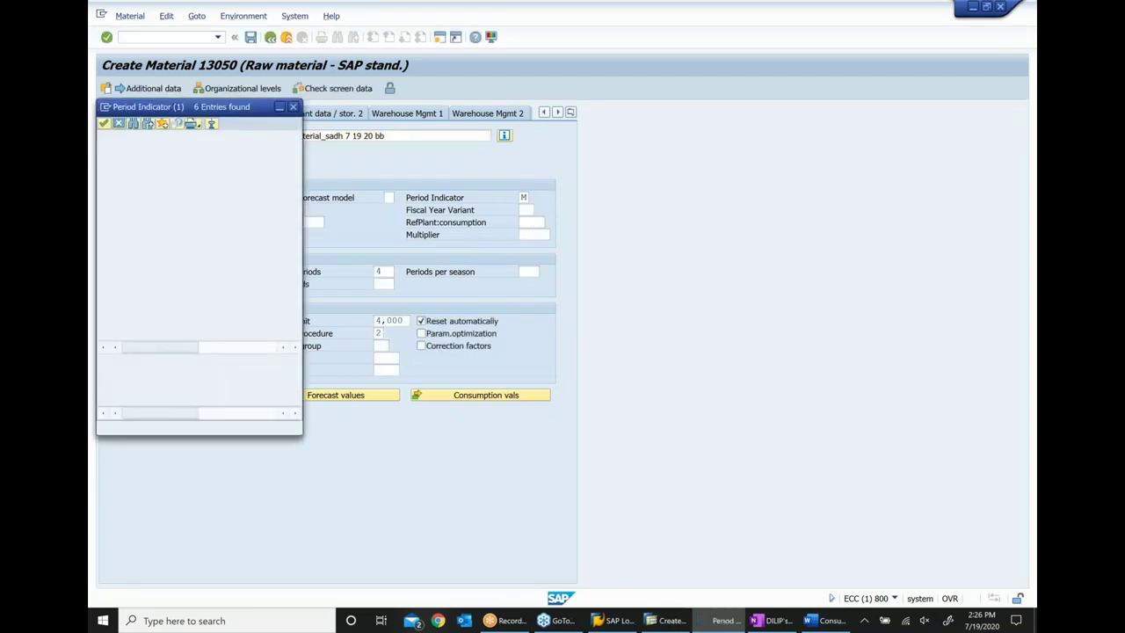
double_click(191, 175)
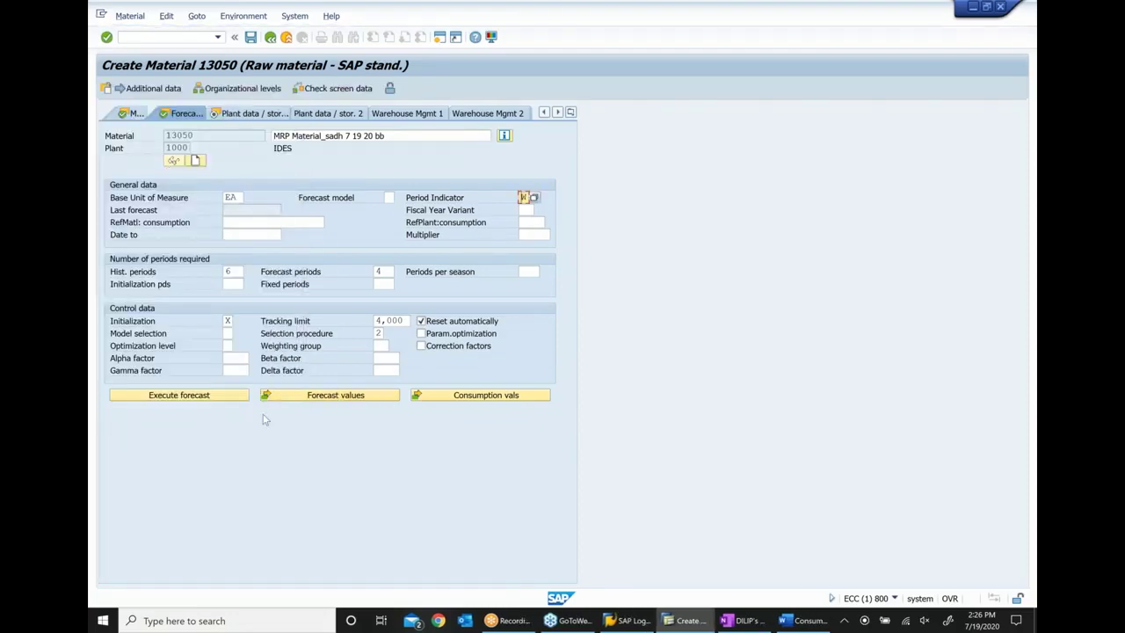
left_click(210, 400)
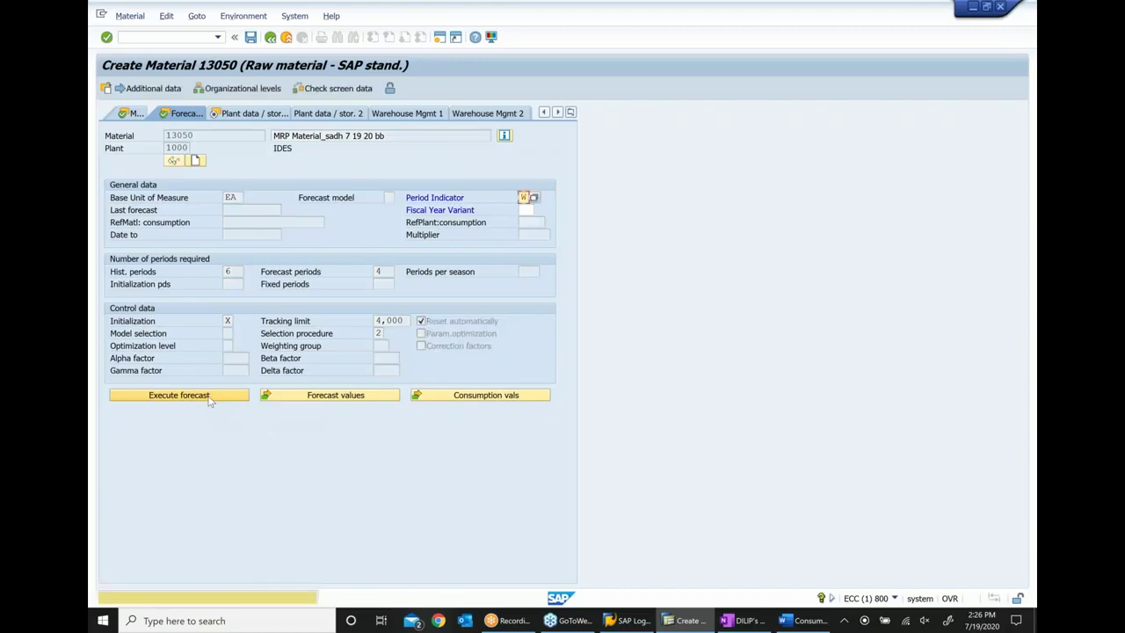
left_click(209, 398)
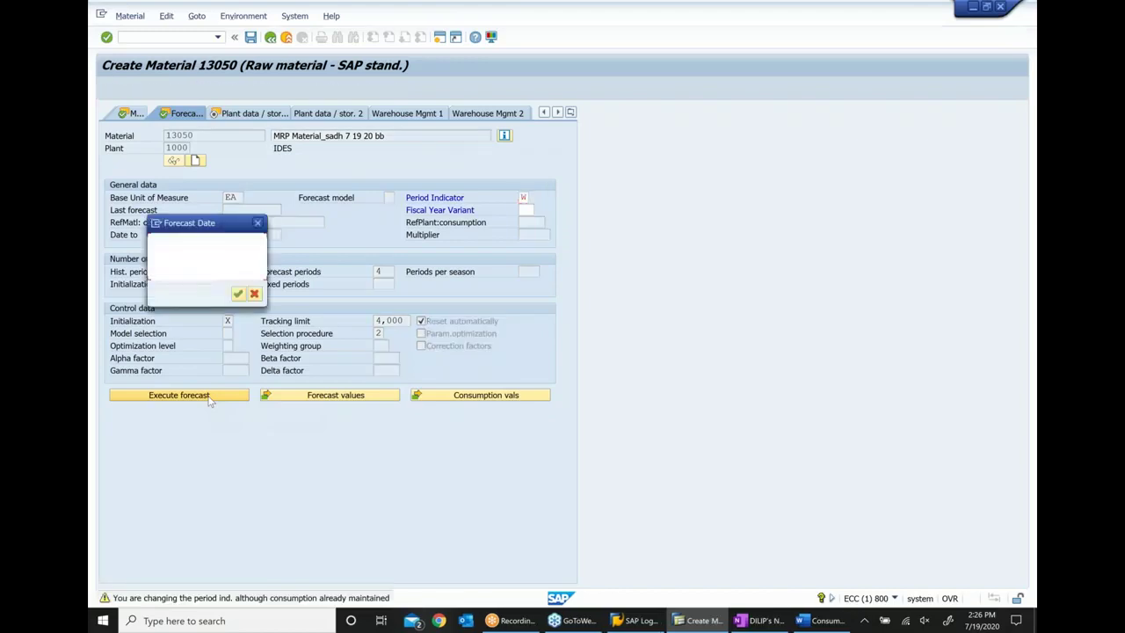
left_click_drag(211, 226, 458, 324)
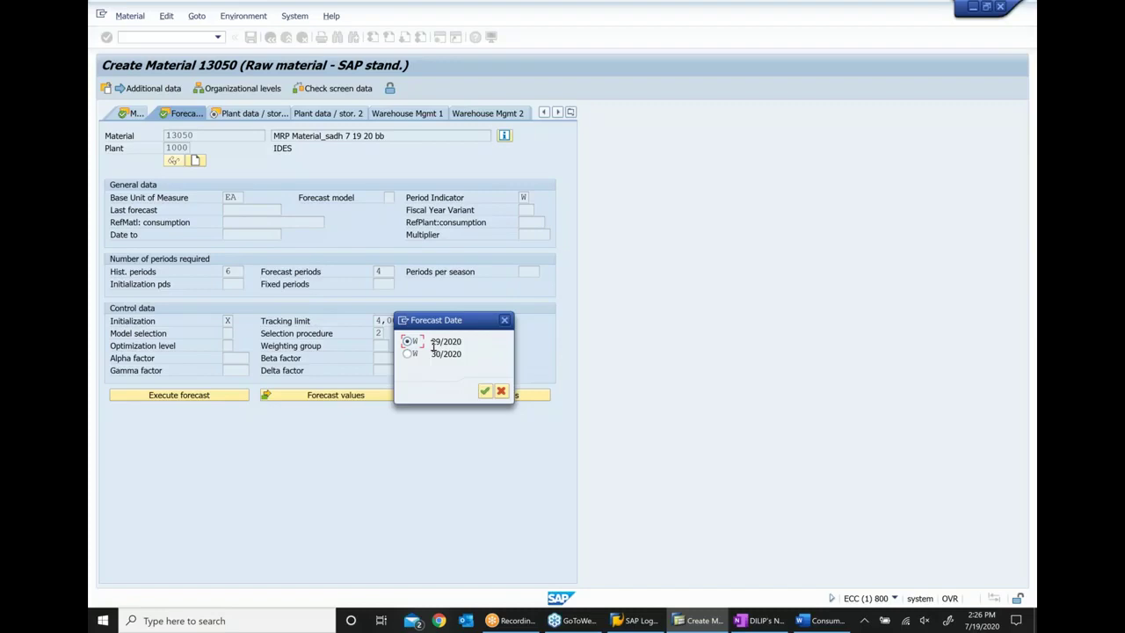
left_click(484, 391)
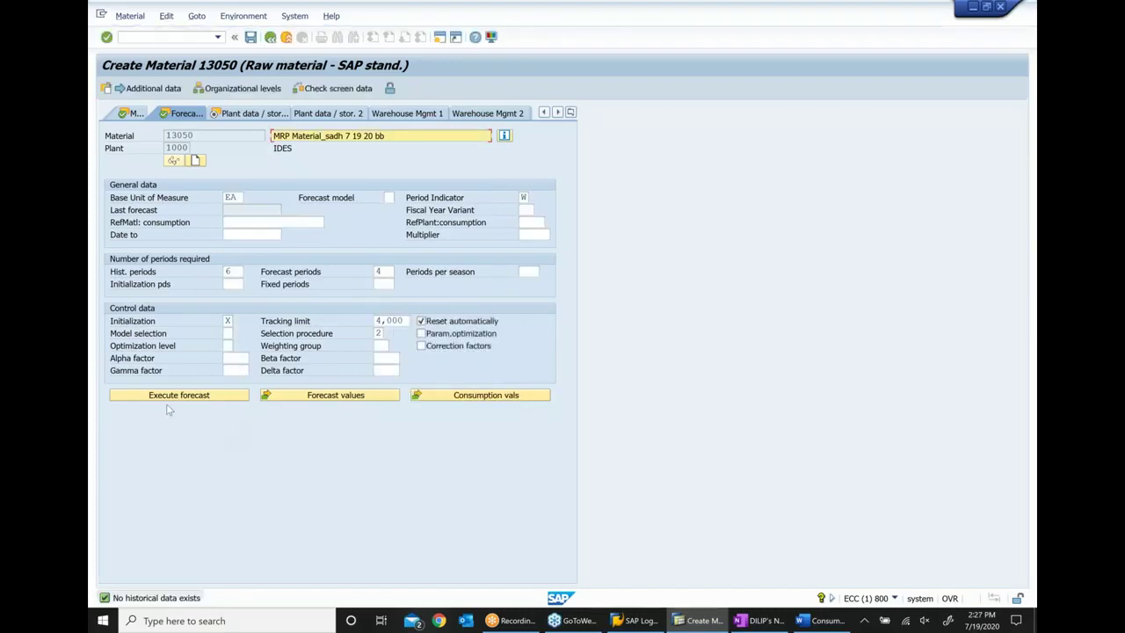
Step: Enter total consumption values of 104, 109, 98, 97, 99 and 105 for weekly periods 29/2020 back to 24/2020
left_click(506, 402)
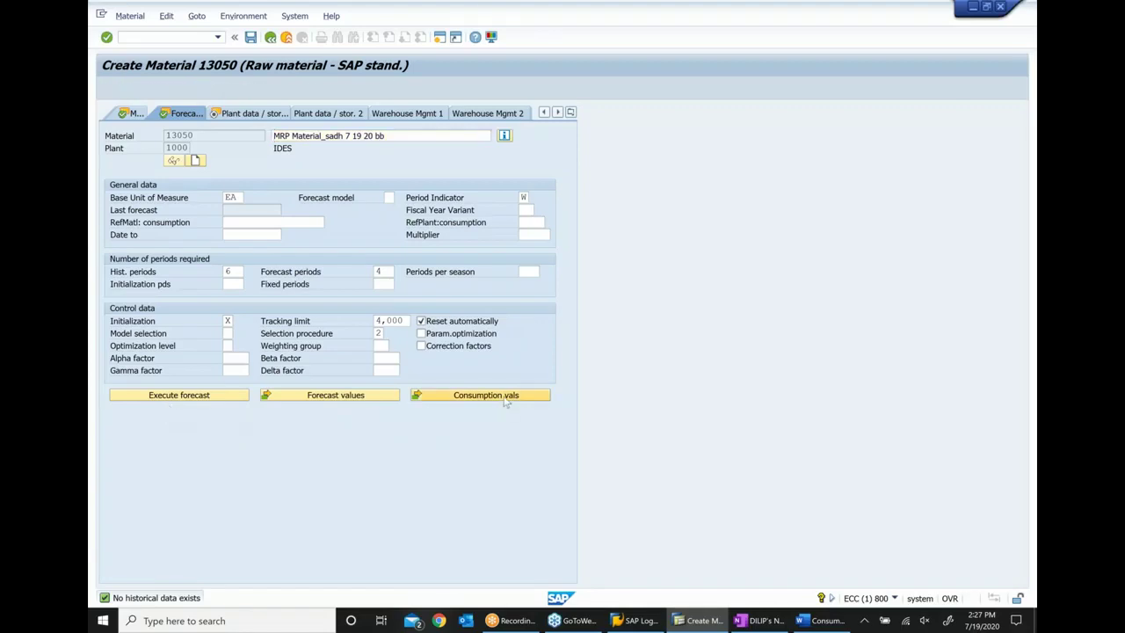
left_click(220, 236)
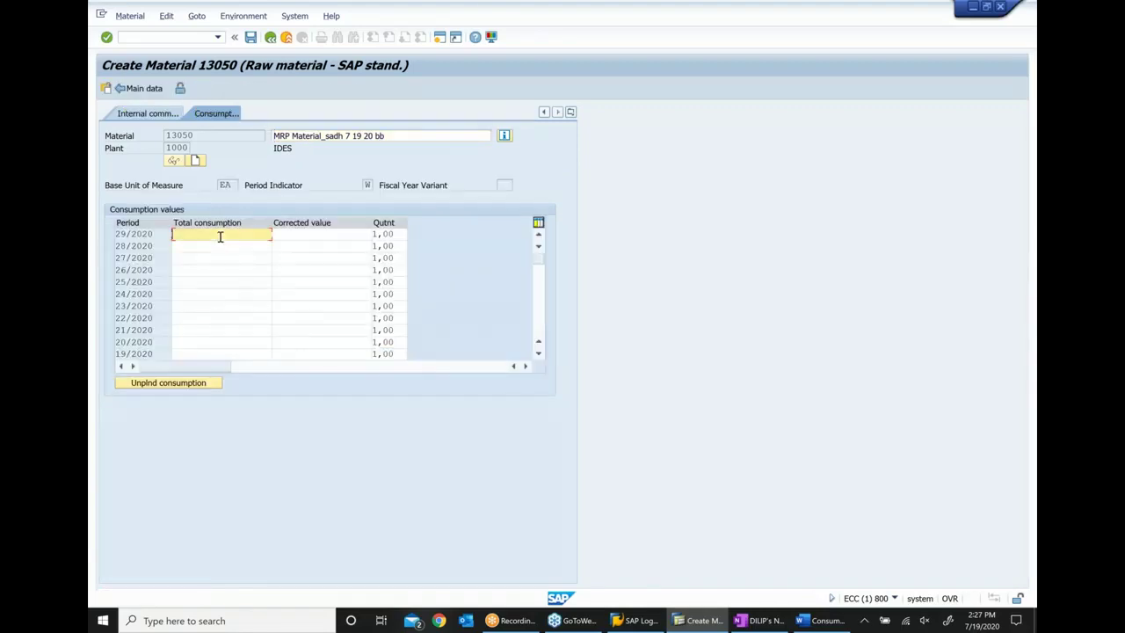
type("1")
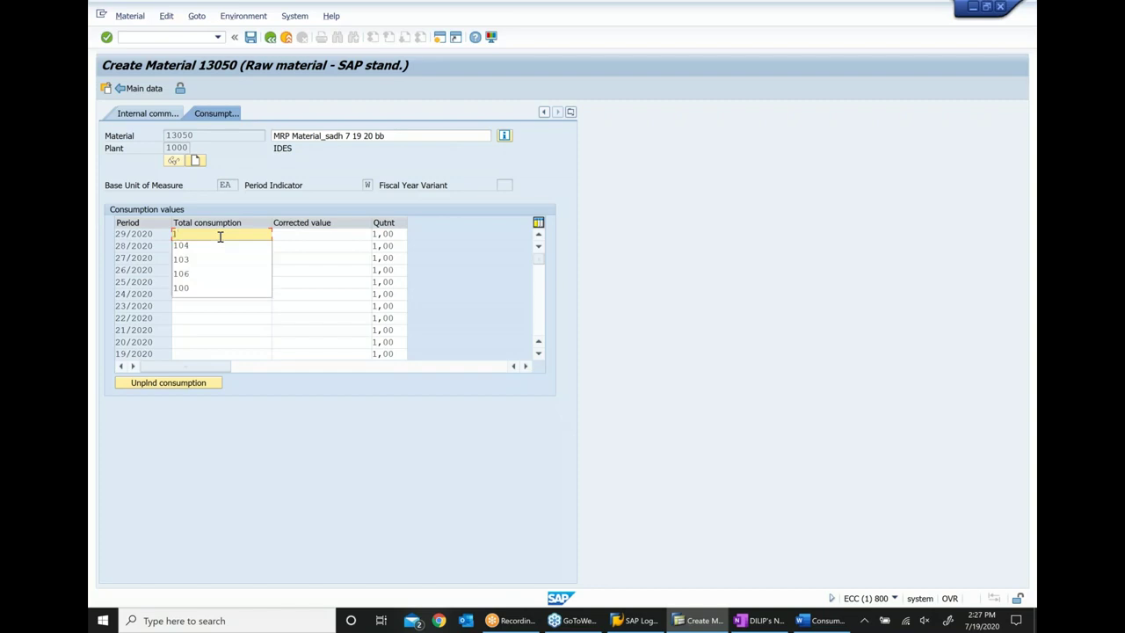
key("Down")
key("Return")
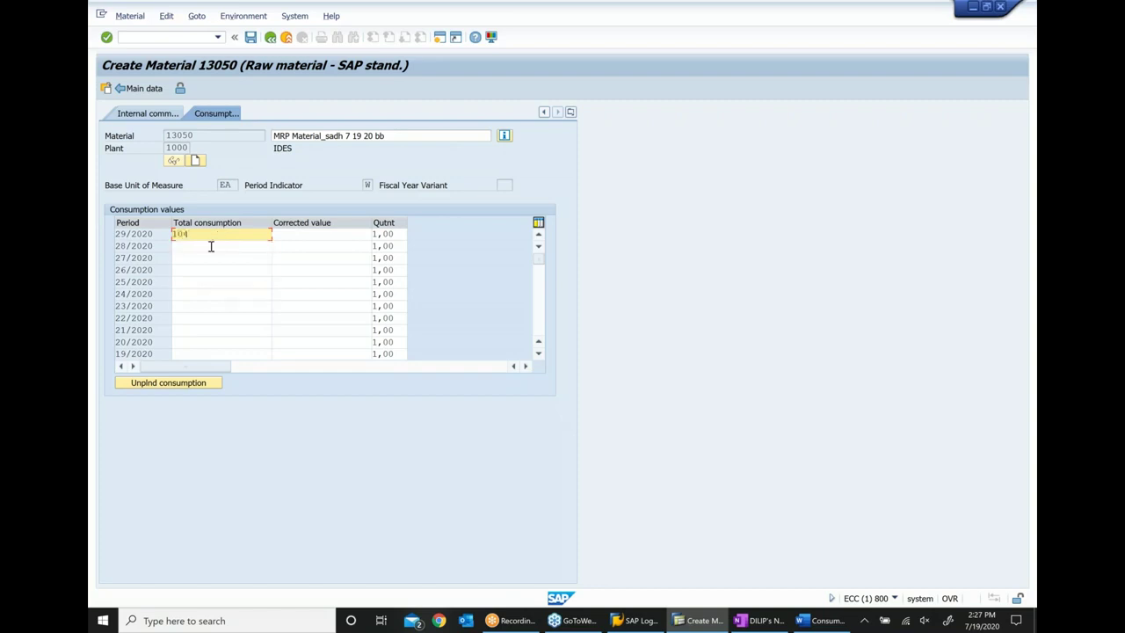
left_click(211, 246)
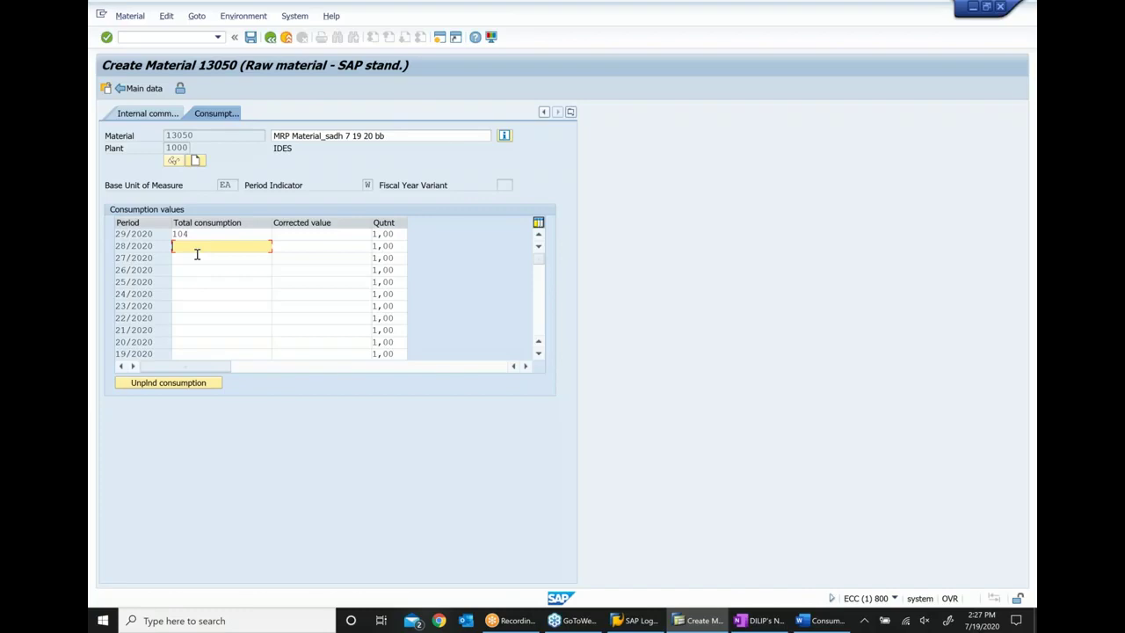
type("109")
left_click(220, 258)
type("98")
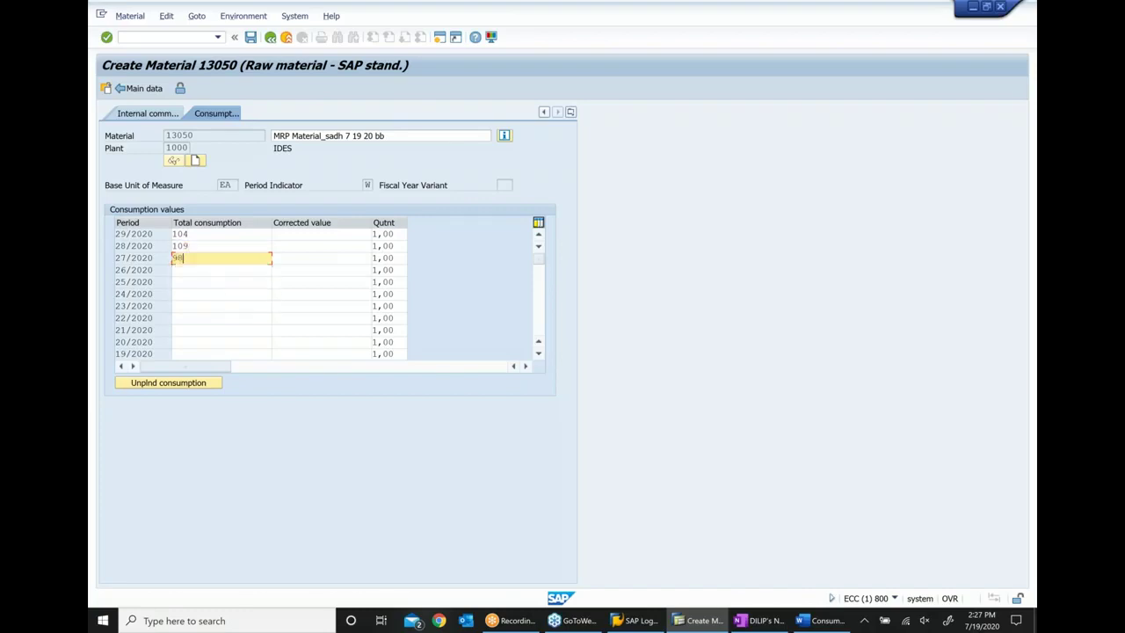
left_click(187, 270)
type("97")
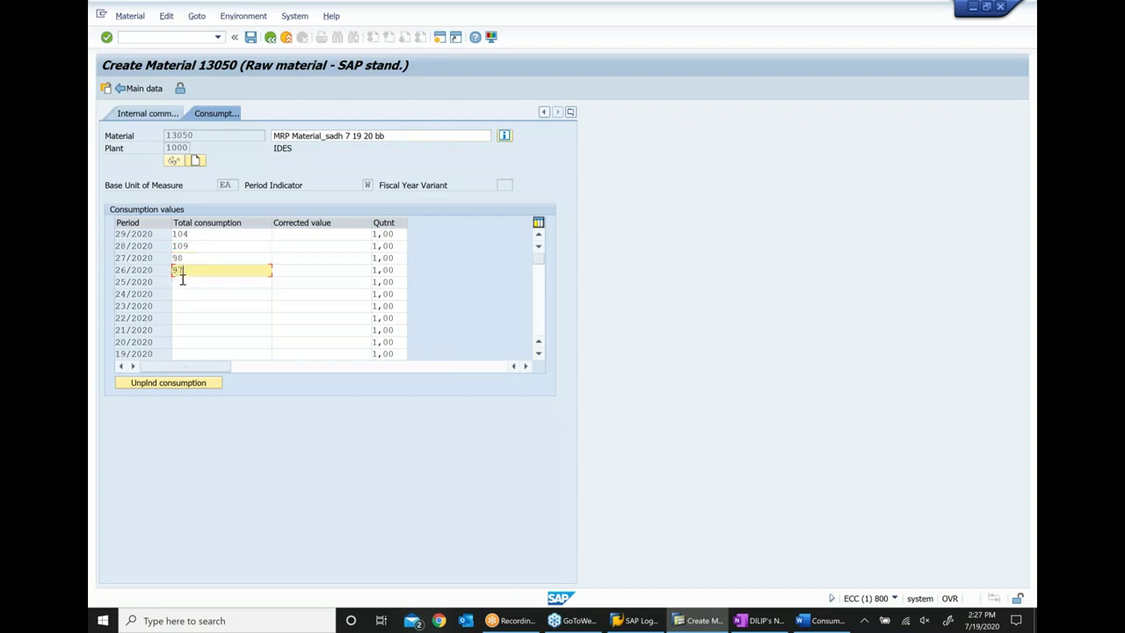
left_click(181, 282)
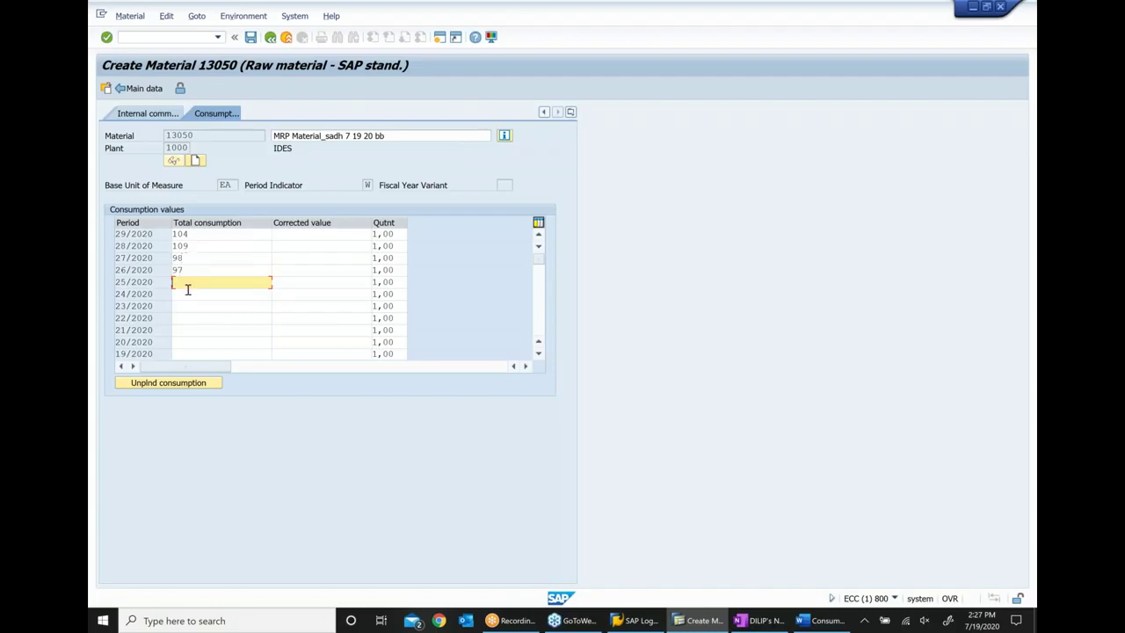
type("99")
left_click(188, 294)
type("105")
key("Return")
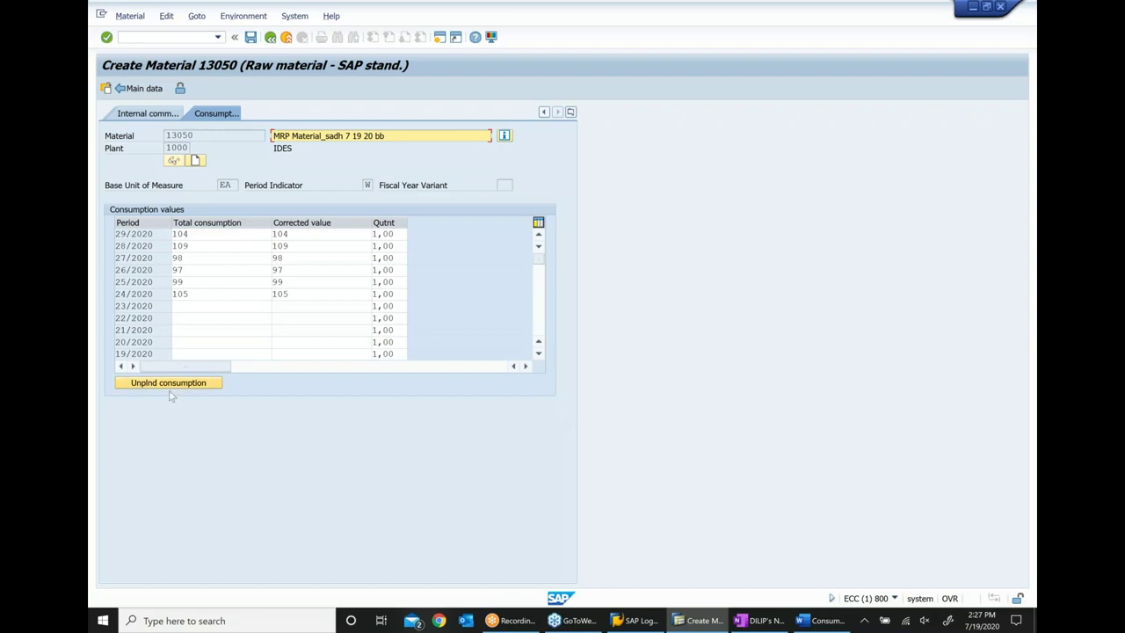
Step: Execute the forecast from the main data with date 29/2020, constant models and first-order exponential smoothing, and adopt the results
left_click(148, 91)
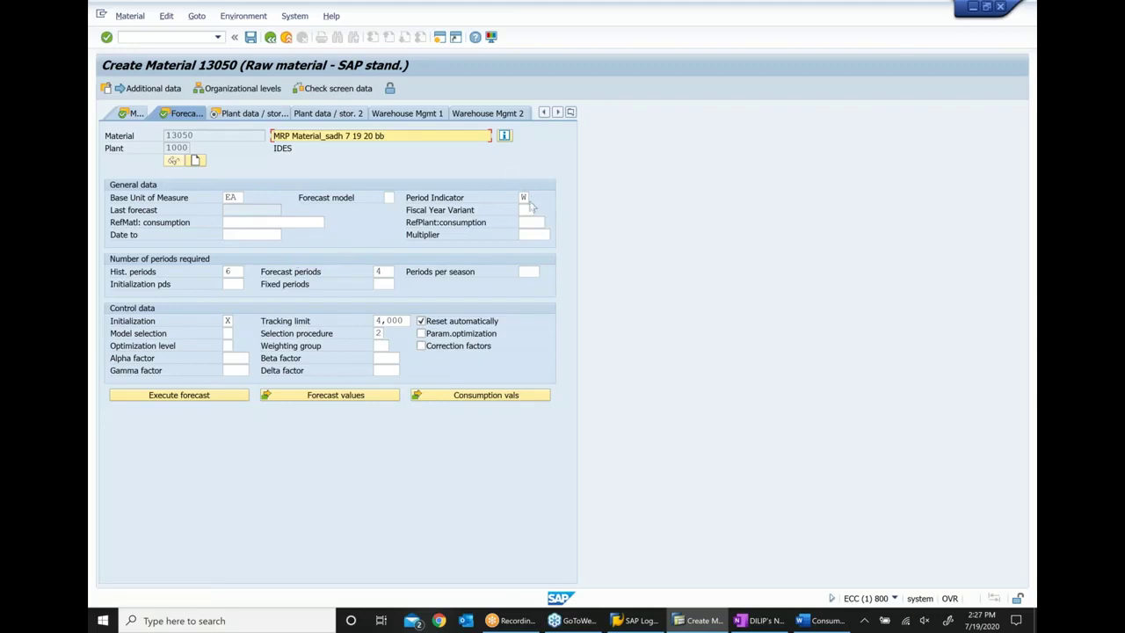
left_click(179, 398)
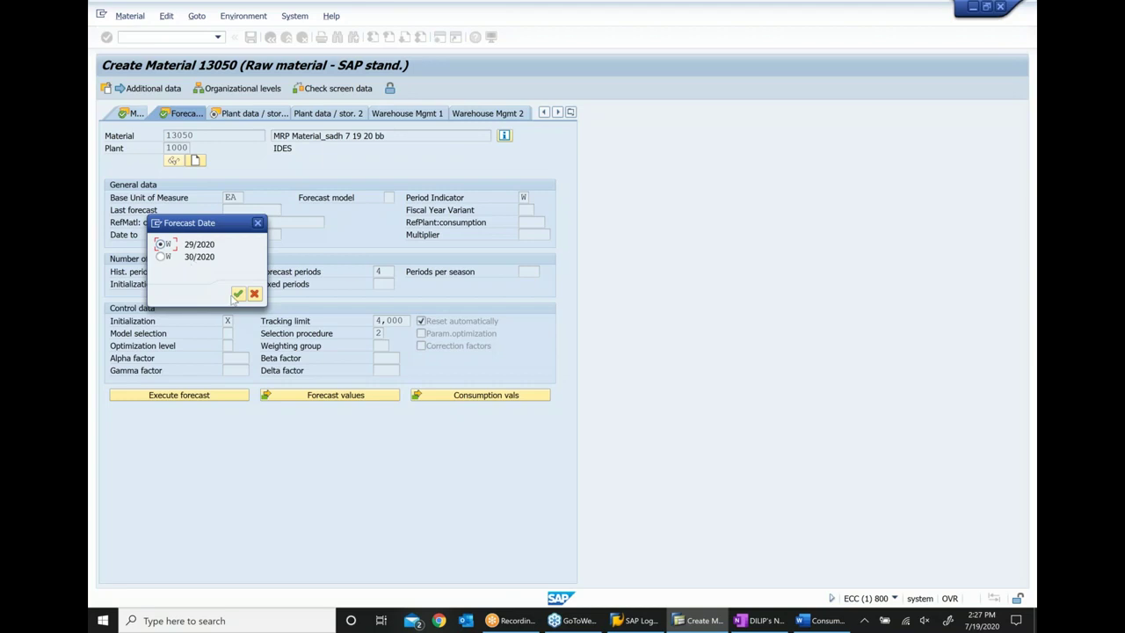
left_click(237, 294)
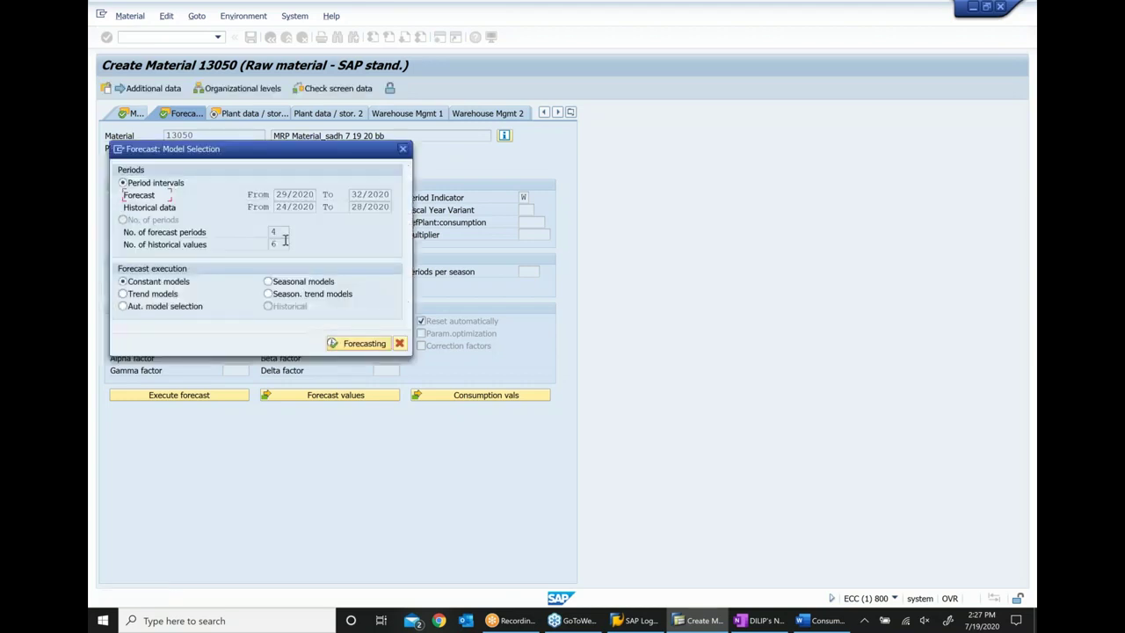
left_click_drag(264, 152, 418, 144)
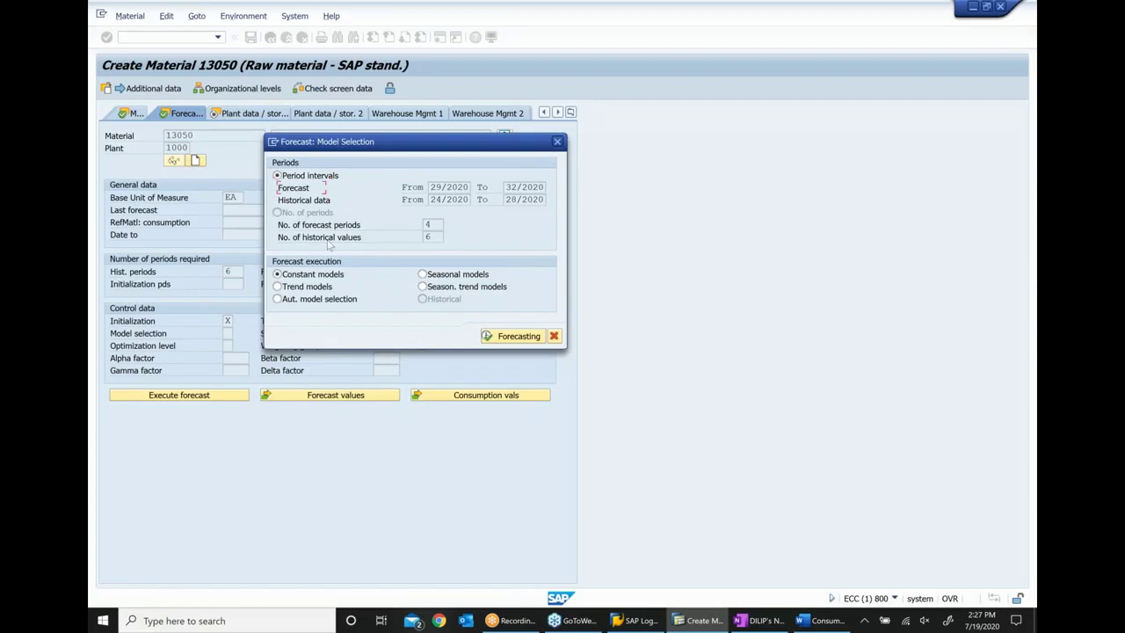
left_click(498, 340)
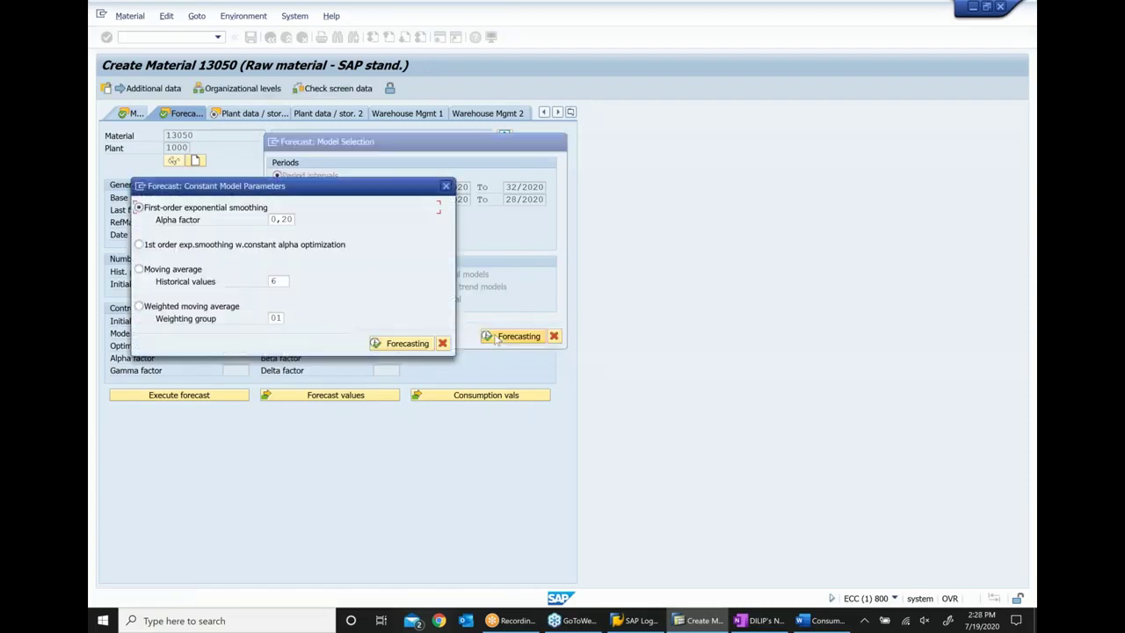
left_click(401, 349)
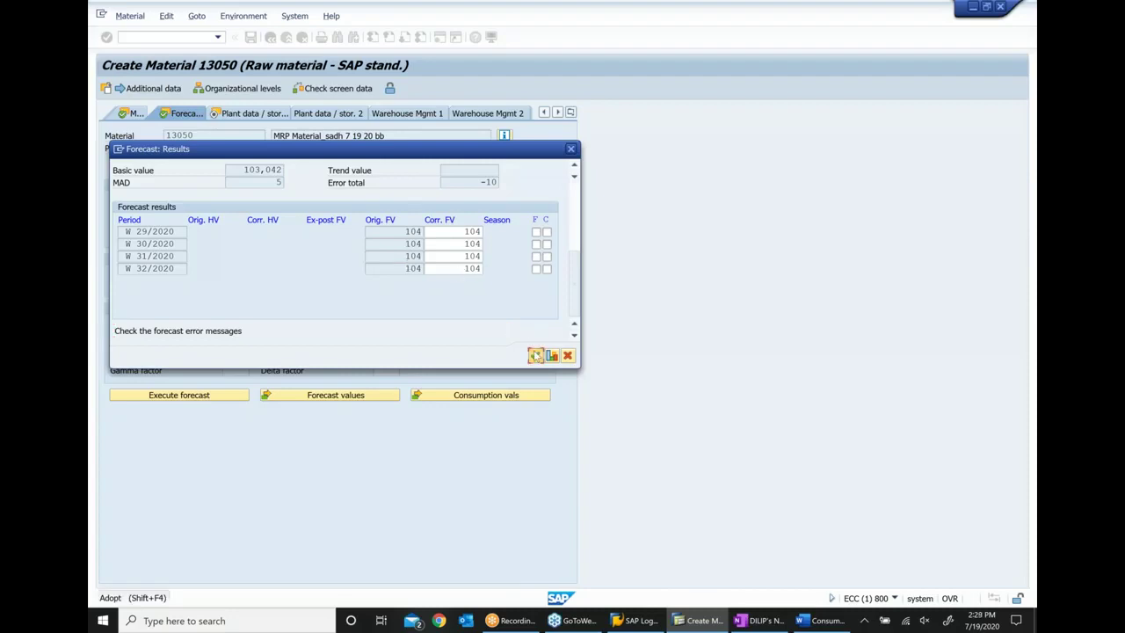
left_click(534, 355)
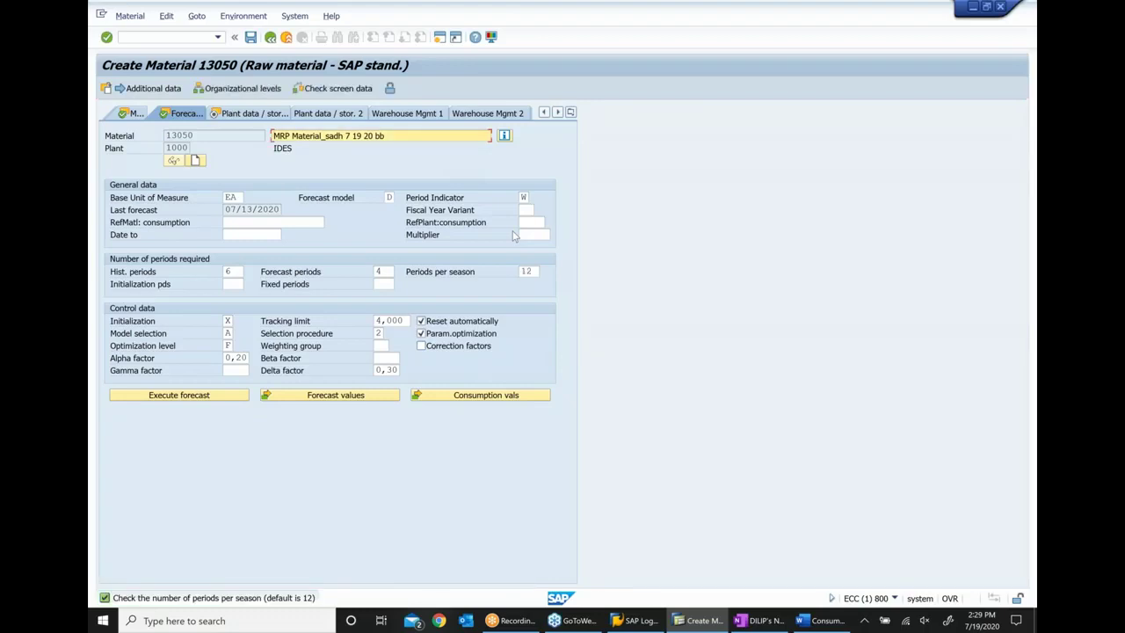
Step: Set valuation class 3000 and standard price 10 in the material's accounting view and save the material
key("Return")
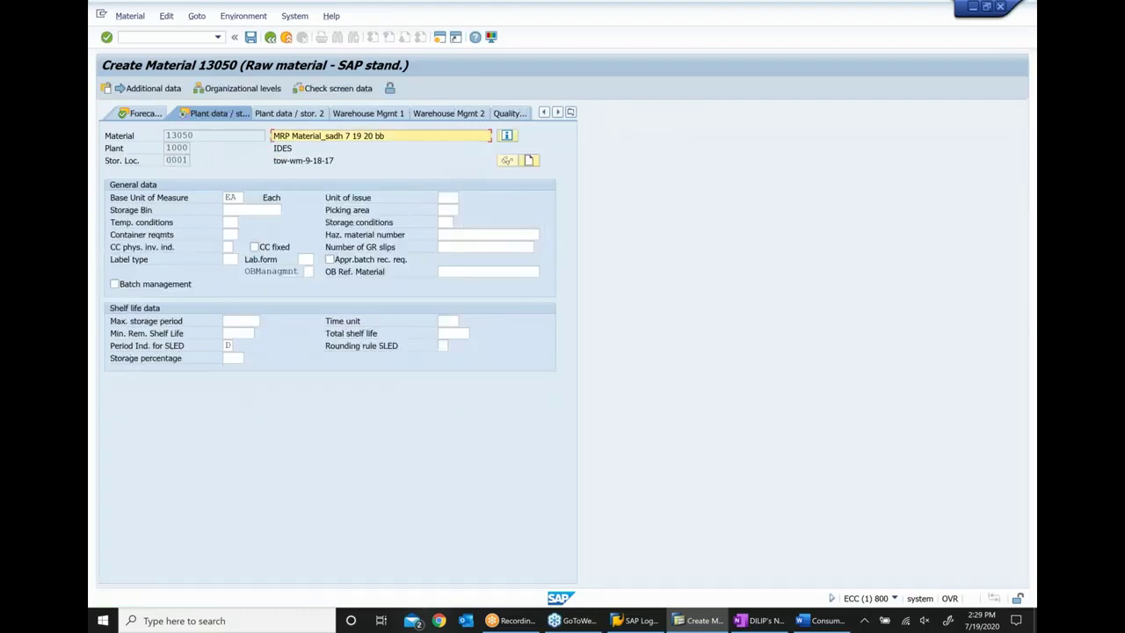
key("Return")
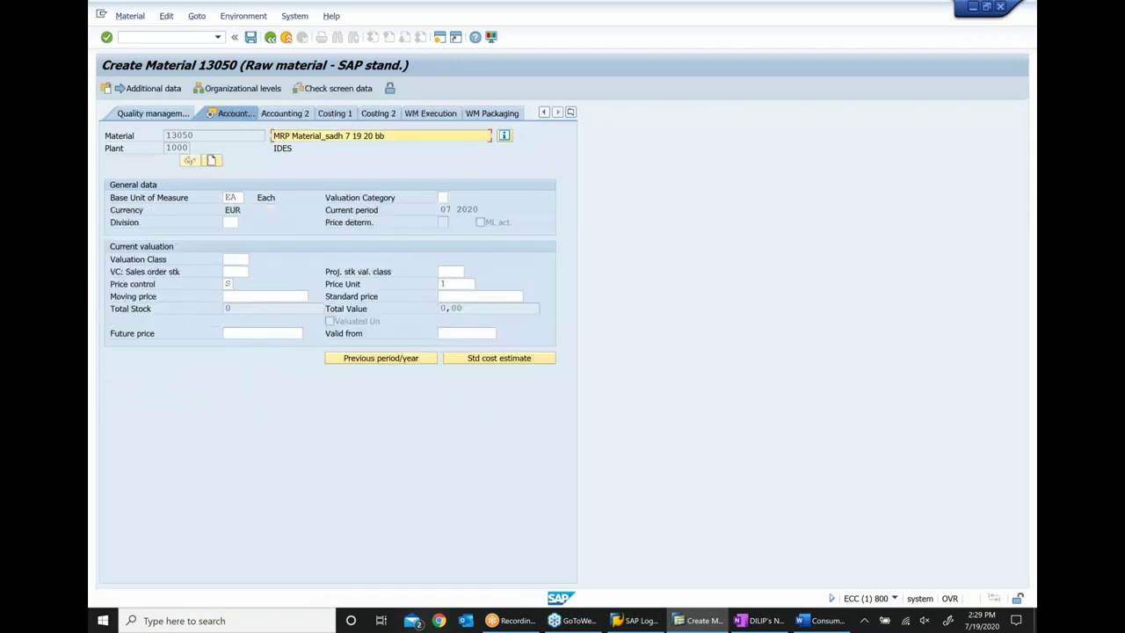
left_click(237, 260)
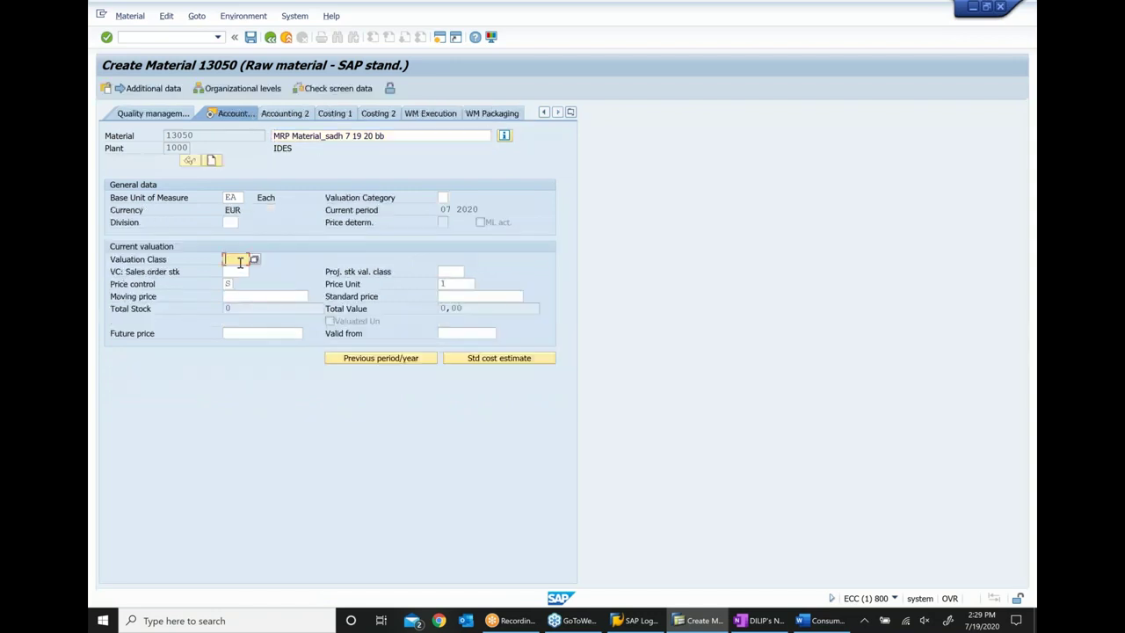
type("3000")
left_click(446, 298)
type("10")
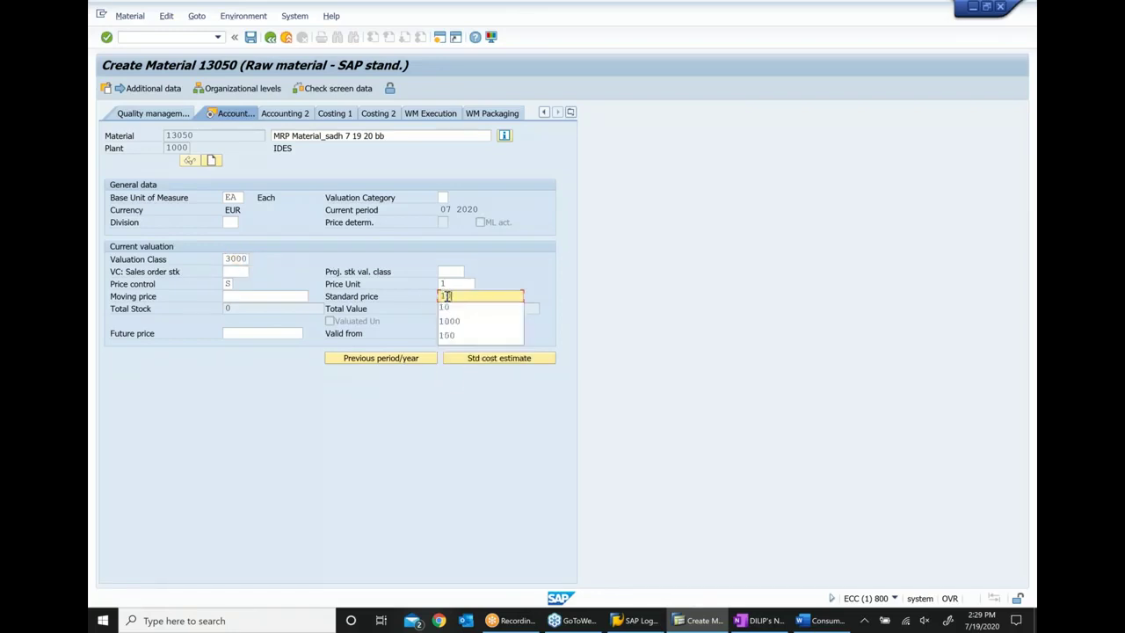
key("Return")
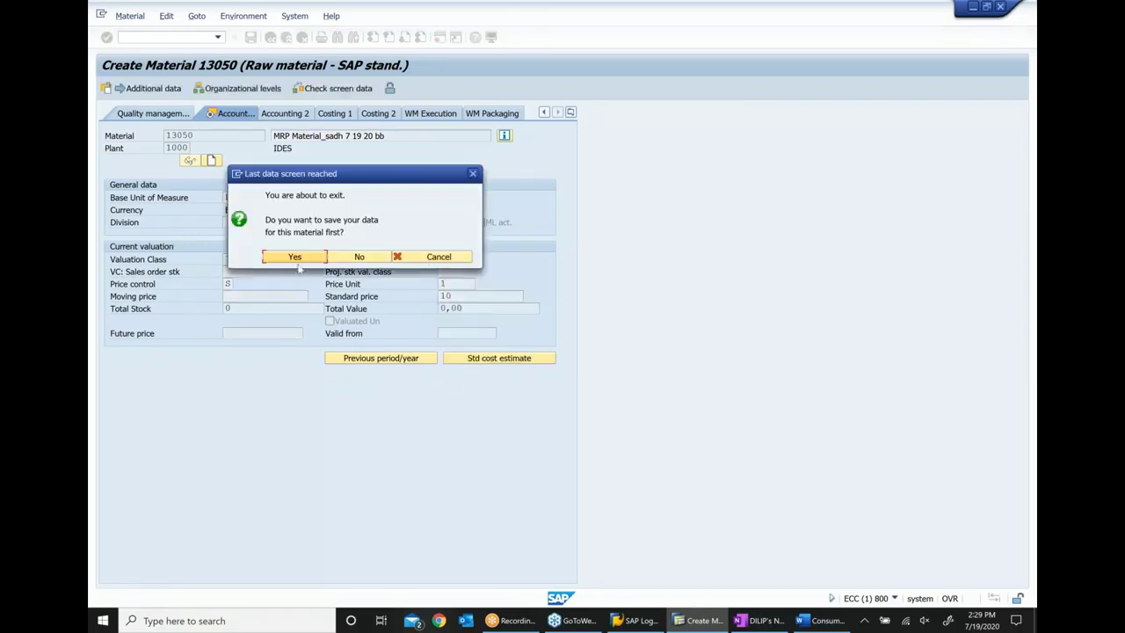
left_click(296, 258)
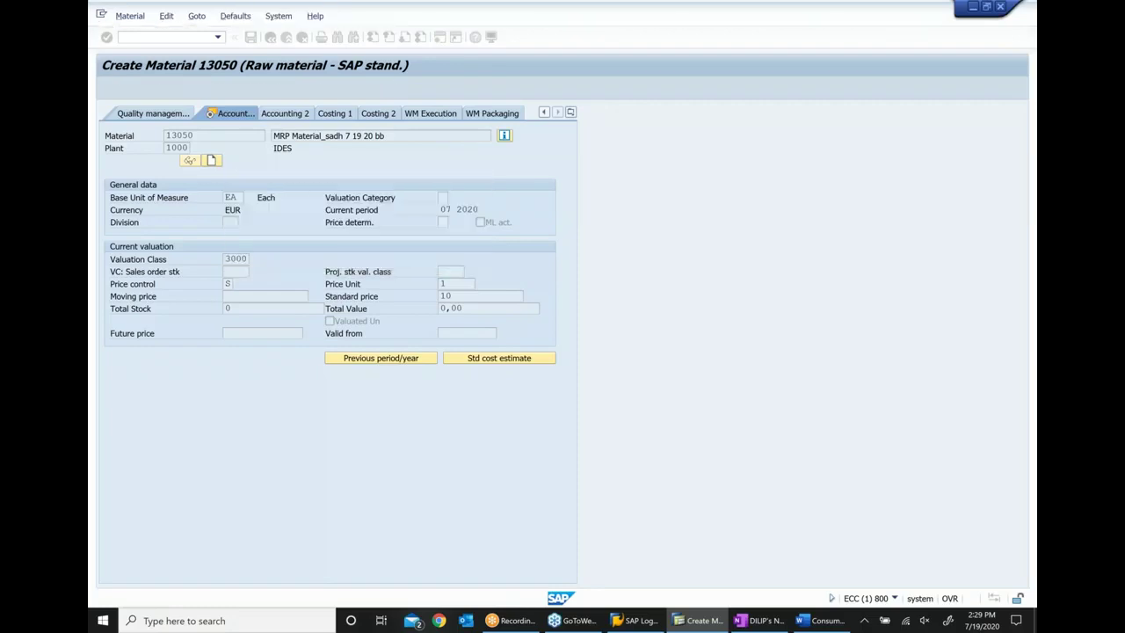
Step: Open the material display's initial screen, copy material number 13050 and return to the SAP Easy Access menu
left_click(131, 18)
mouse_move(150, 79)
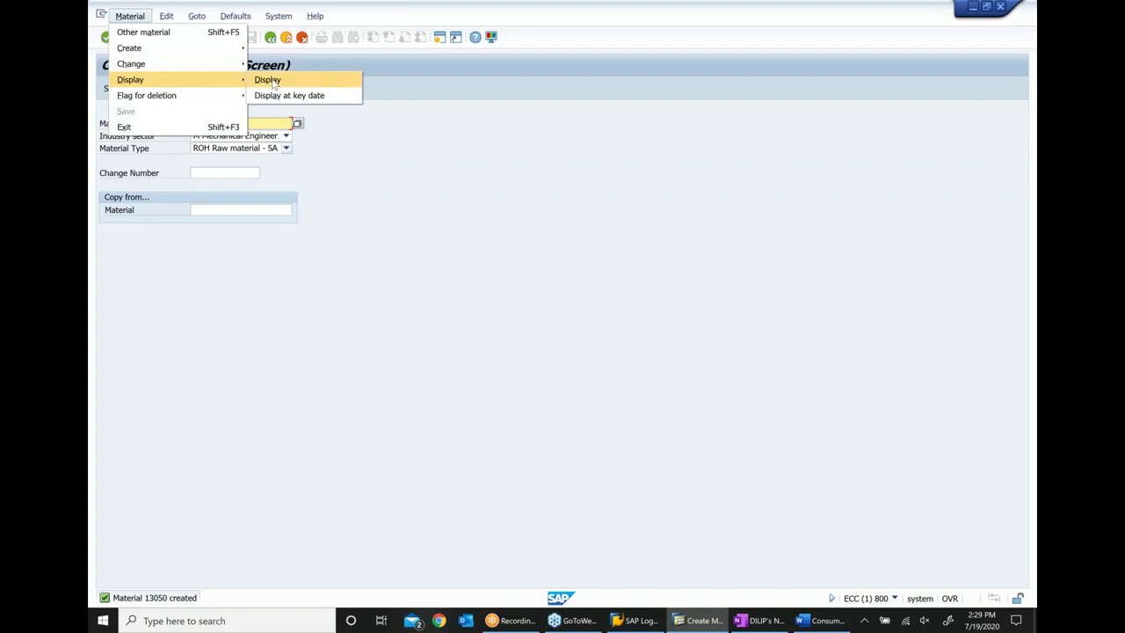
left_click(269, 80)
left_click_drag(239, 123, 166, 131)
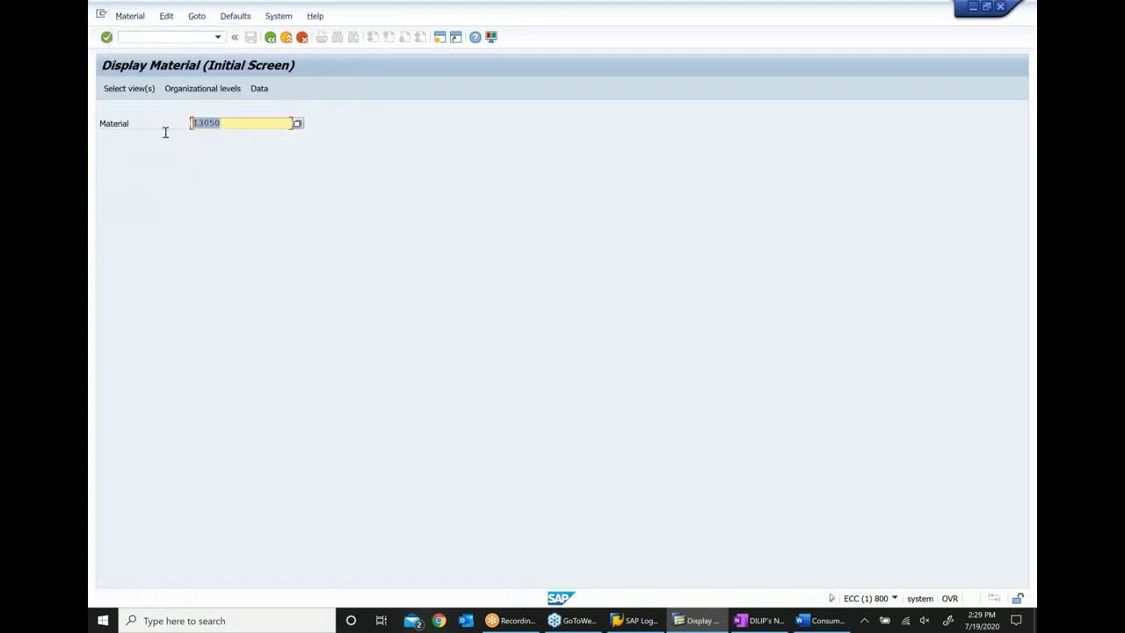
left_click(207, 123)
left_click(270, 38)
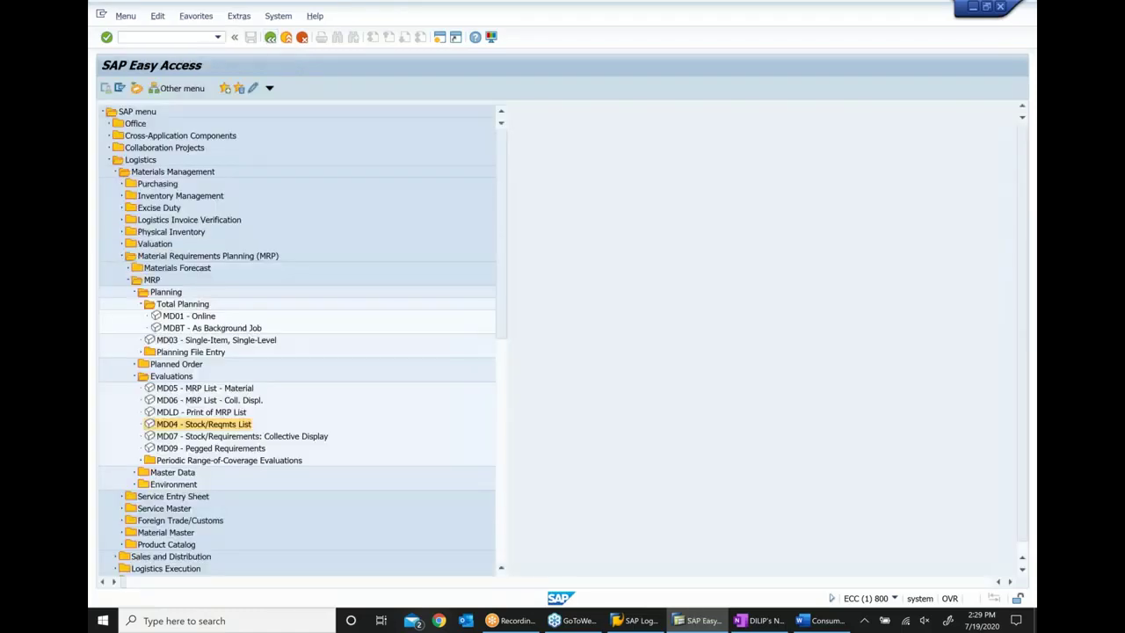
Step: Run single-item, single-level planning (MD03) for material 13050 in plant 1000 with processing key NETCH and purchase requisition setting 2
type("md04")
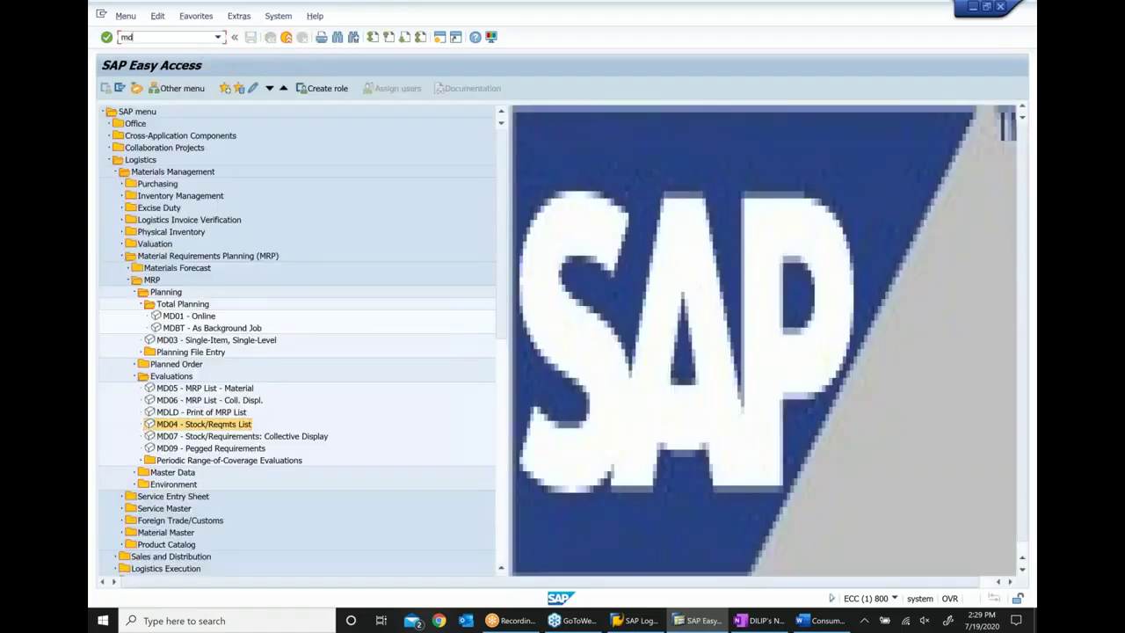
key("Return")
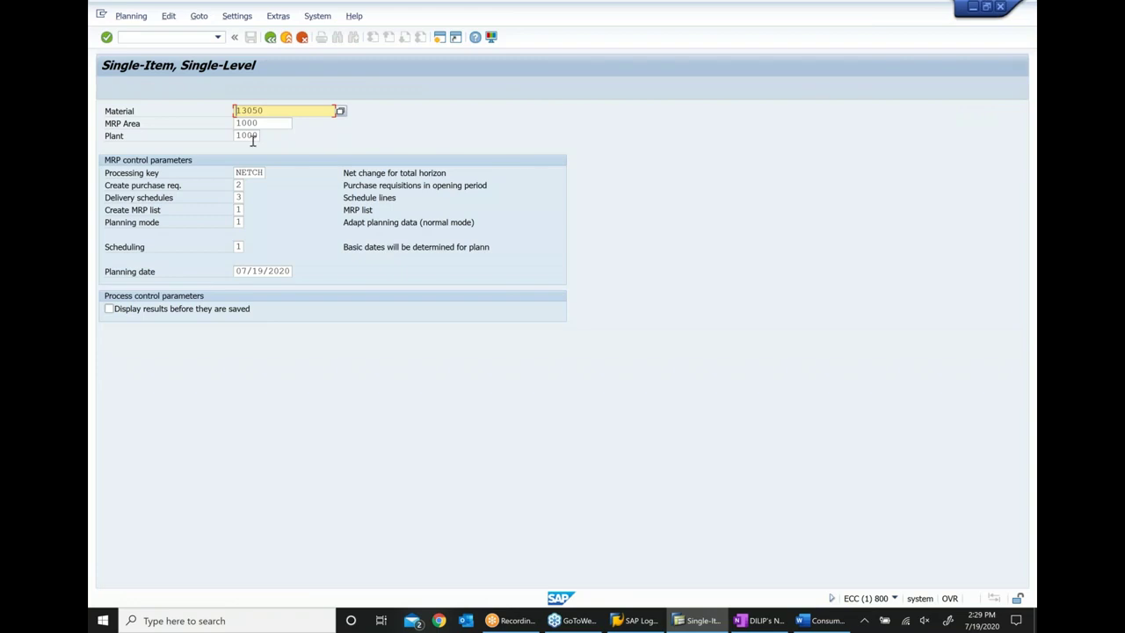
left_click(238, 185)
type("1")
key("Return")
key("Return")
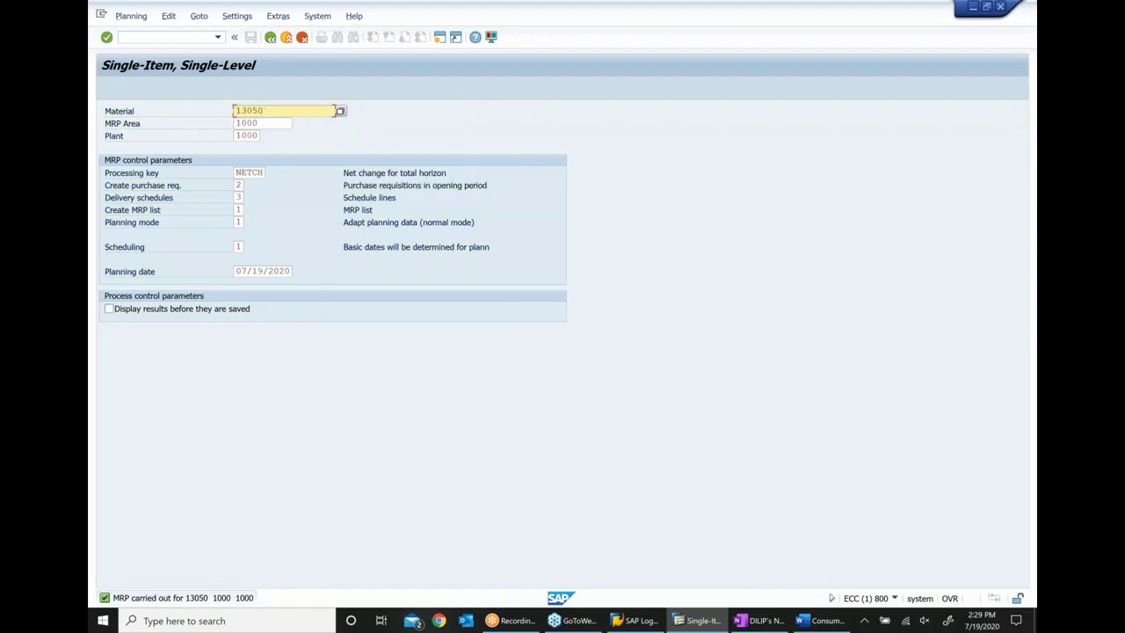
Step: Open the stock/requirements list (MD04) for material 13050 in plant 1000 and examine its forecast requirements and purchase requisitions
left_click(288, 37)
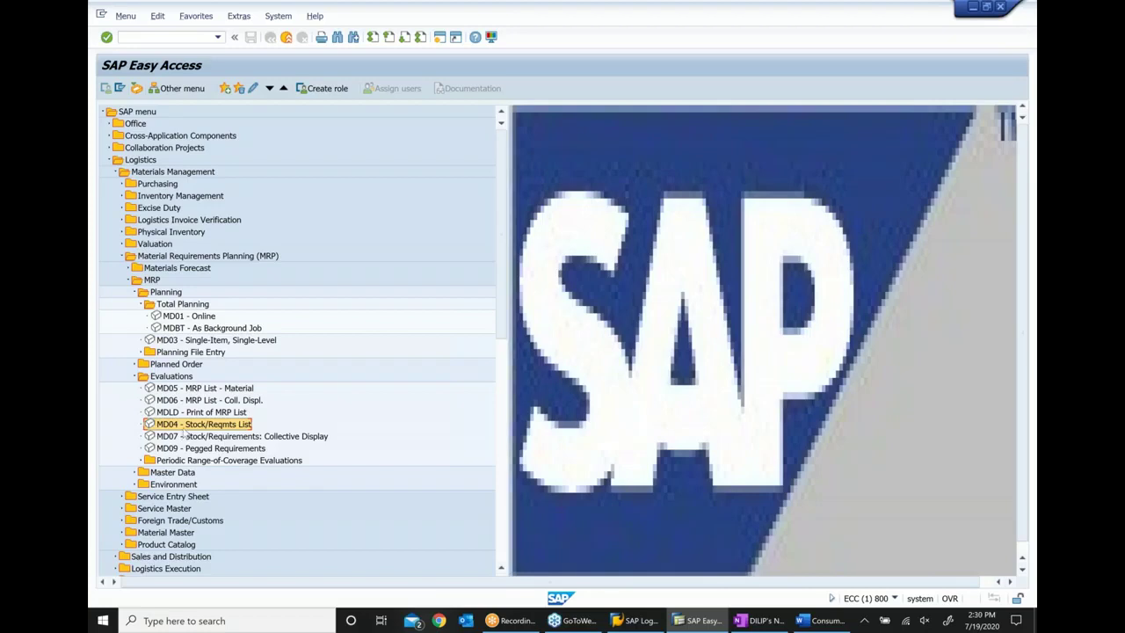
key("Return")
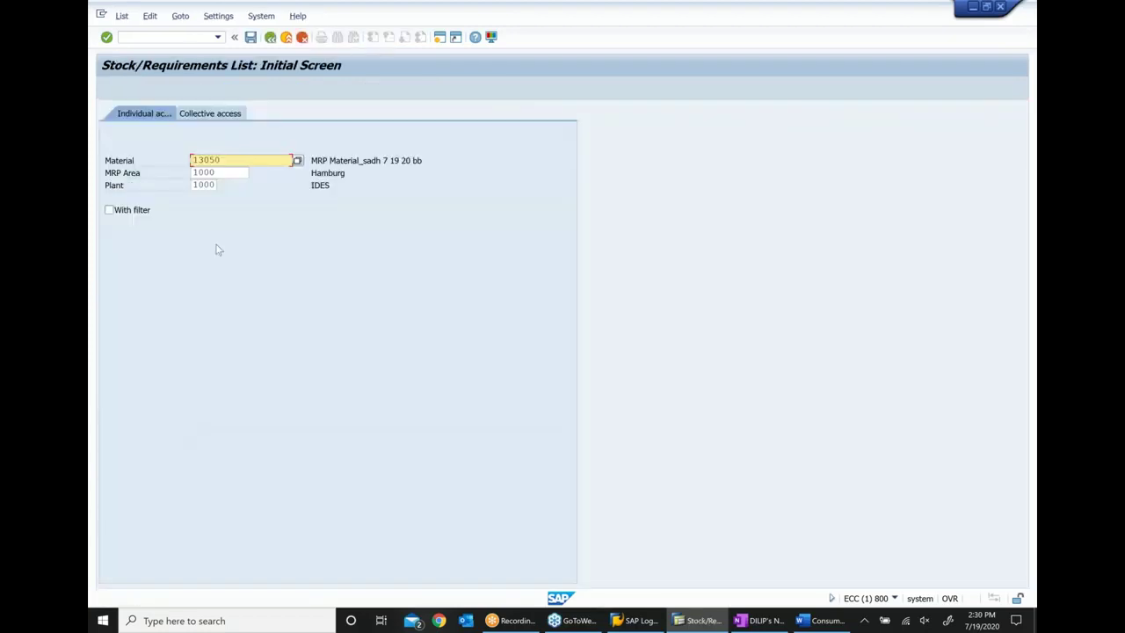
key("Return")
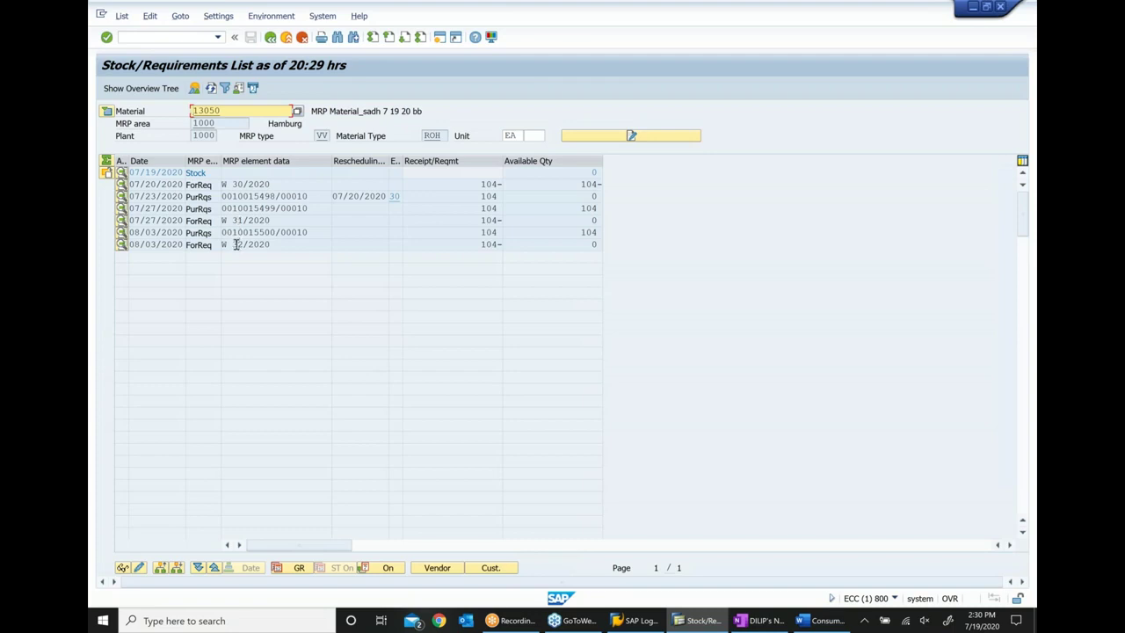
left_click(214, 184)
left_click_drag(239, 196, 379, 225)
left_click(249, 208)
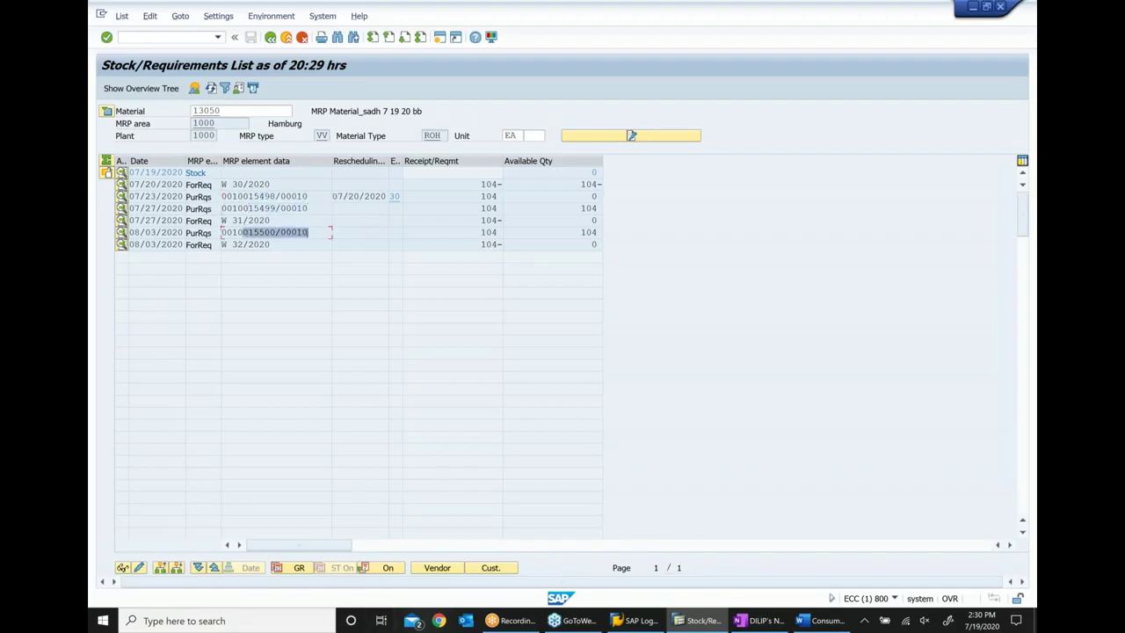
Step: Convert the purchase requisition dated 07/23/2020 into a purchase order for the Staples vendor with purchasing organization 1000
left_click(261, 198)
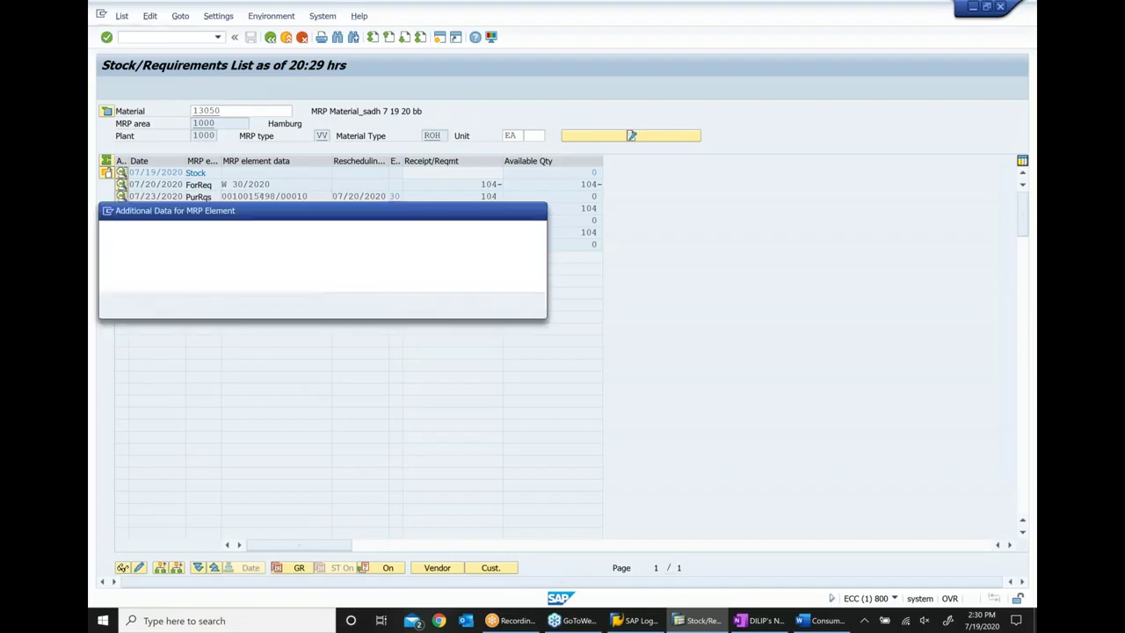
left_click(461, 308)
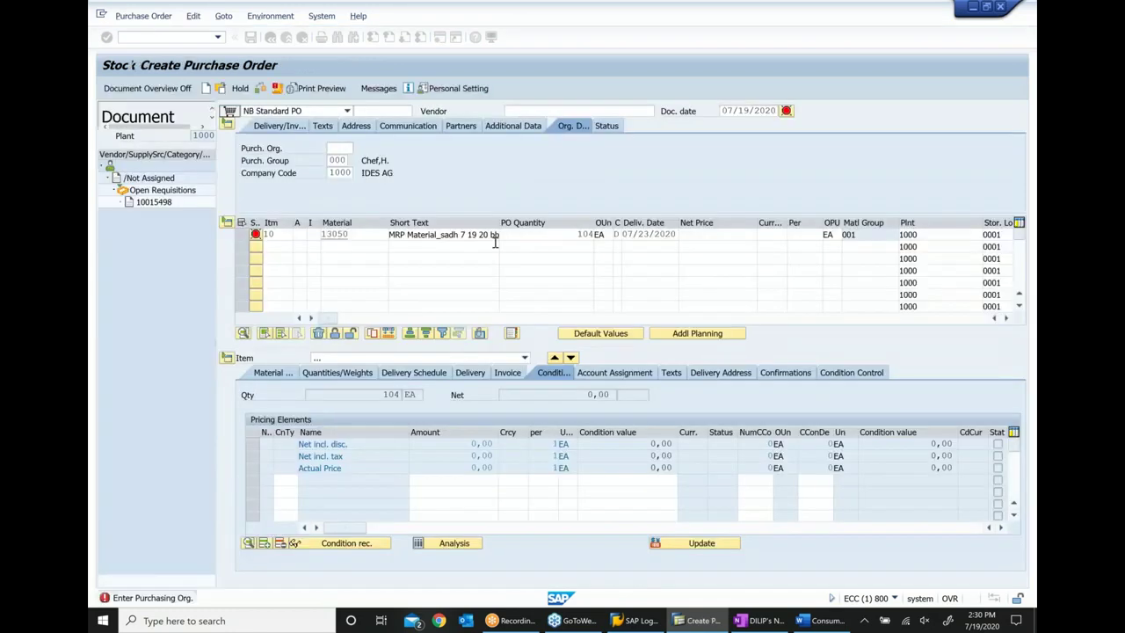
left_click(590, 112)
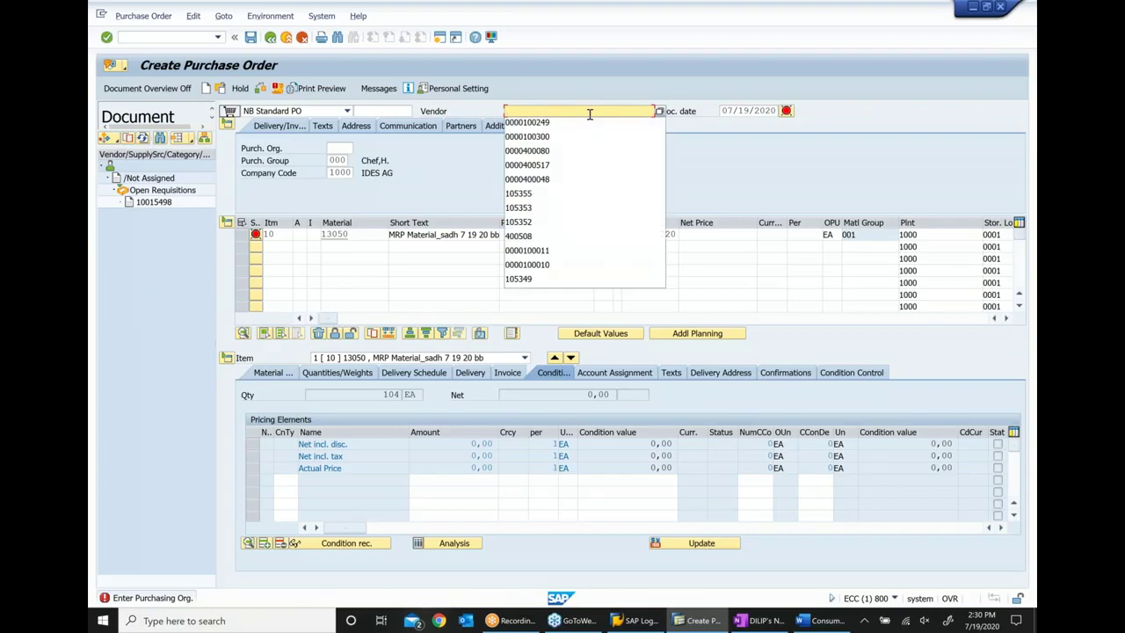
key("Down")
key("Return")
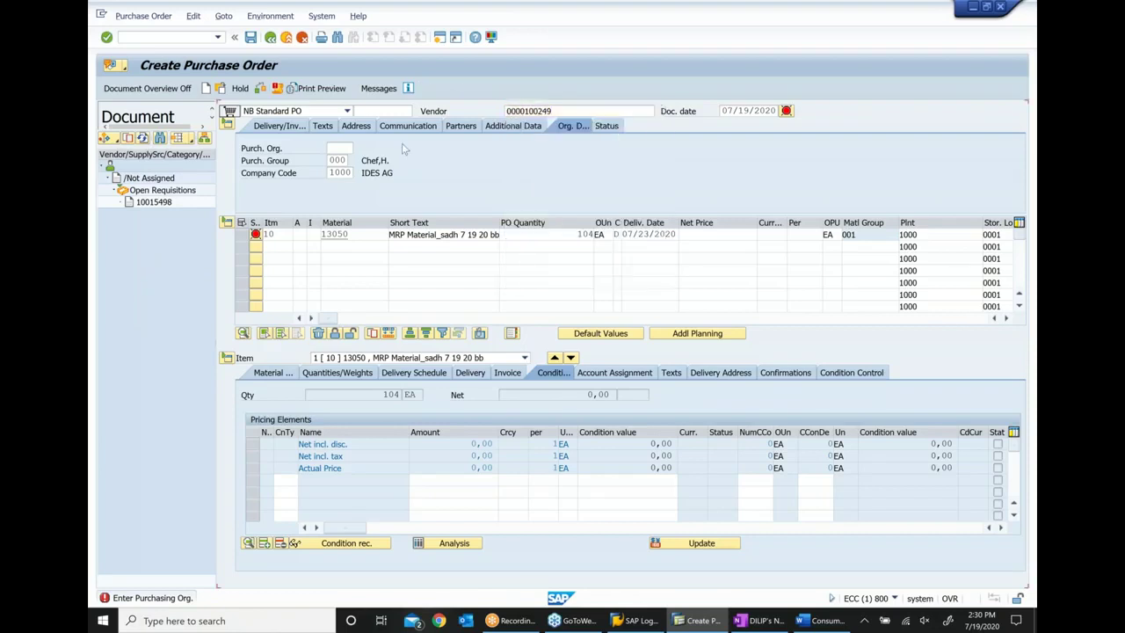
left_click(341, 148)
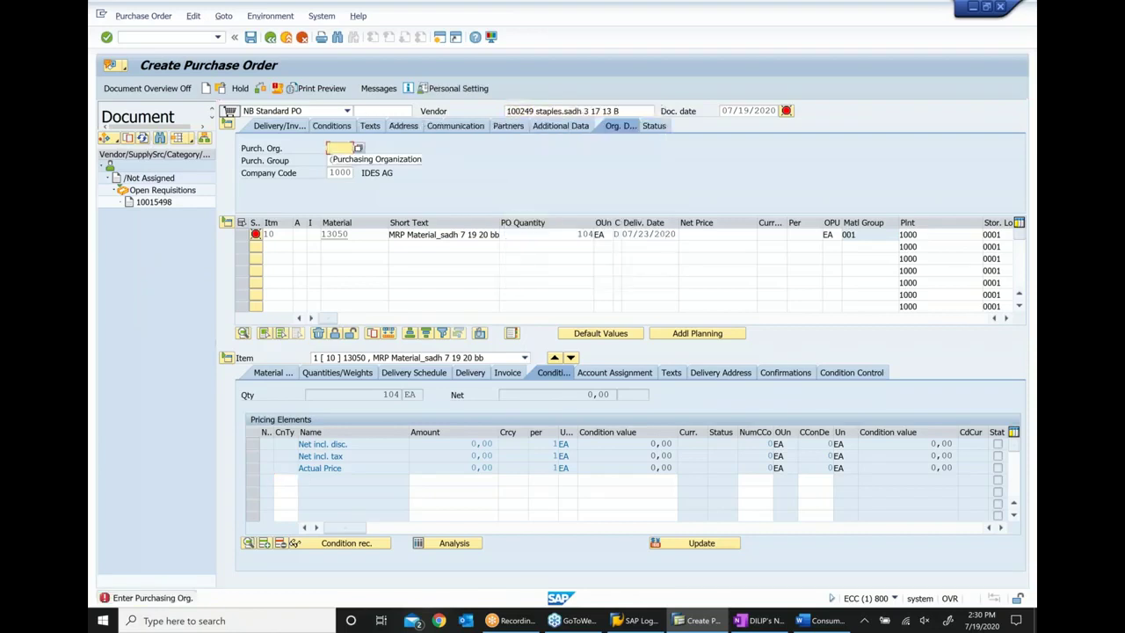
type("1000")
key("Return")
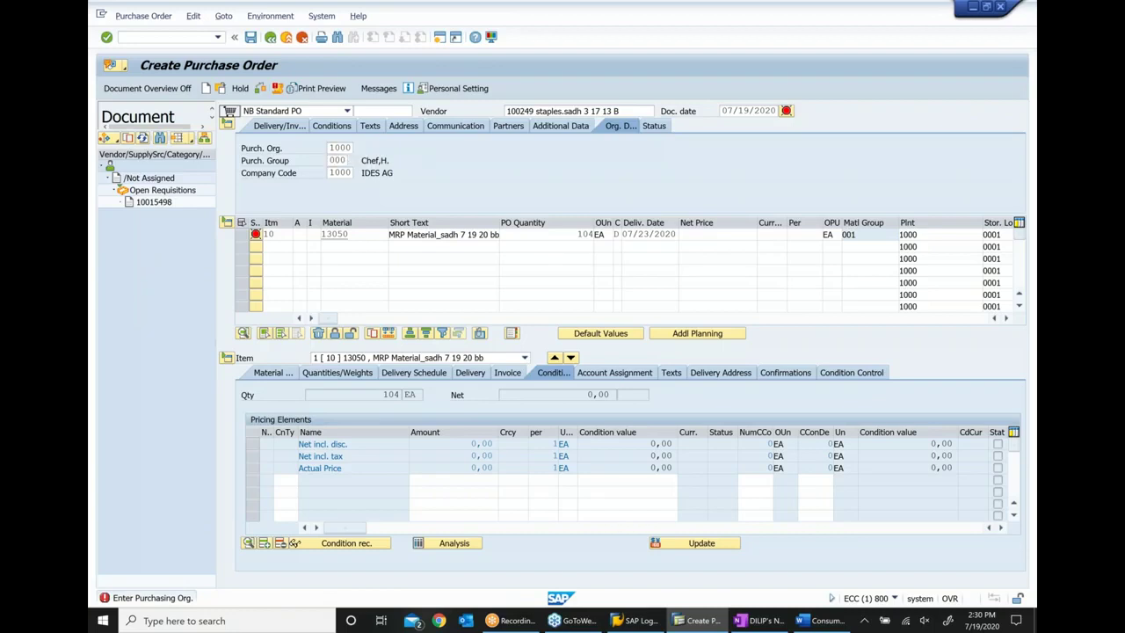
Step: Set the item's gross price to 10, save the purchase order and refresh the stock/requirements list to check its new element
left_click(483, 447)
type("10")
key("Return")
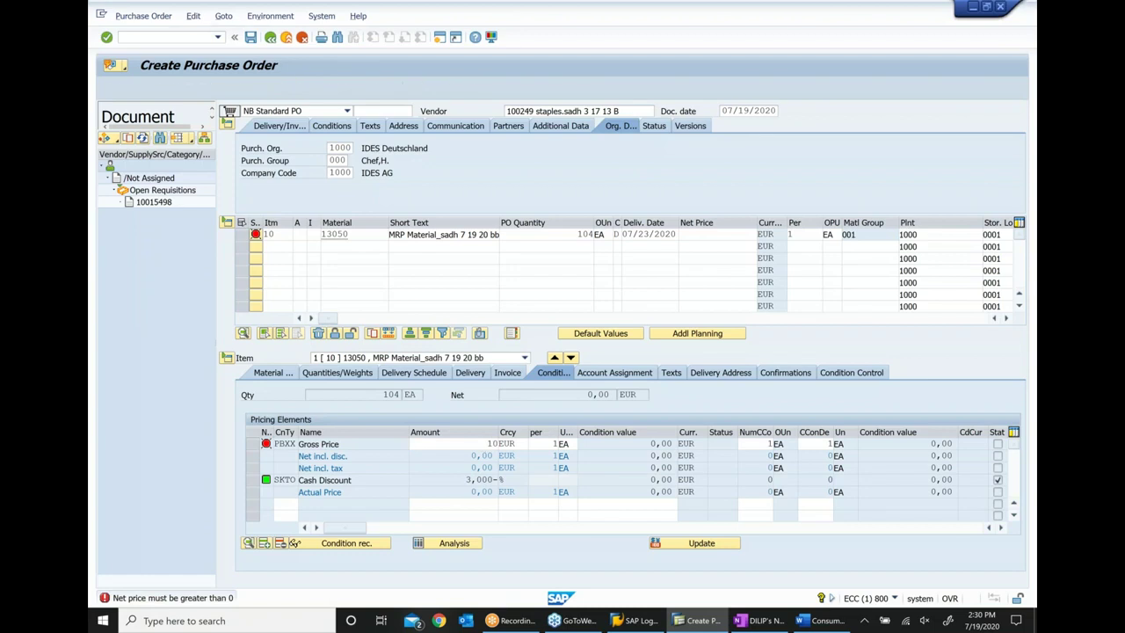
left_click(250, 37)
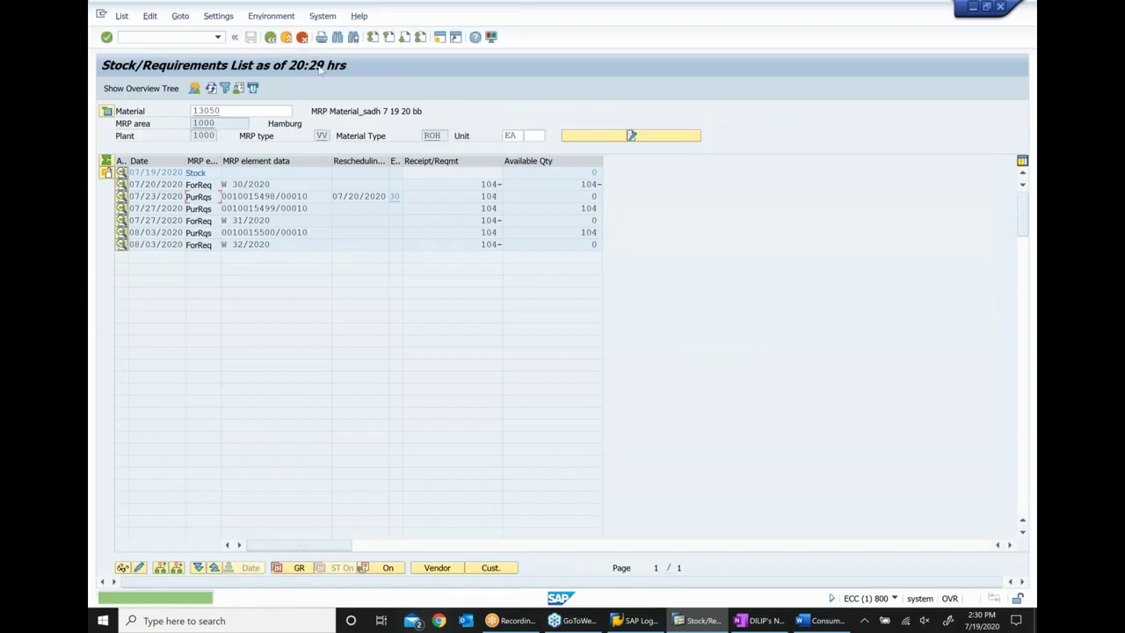
left_click(211, 88)
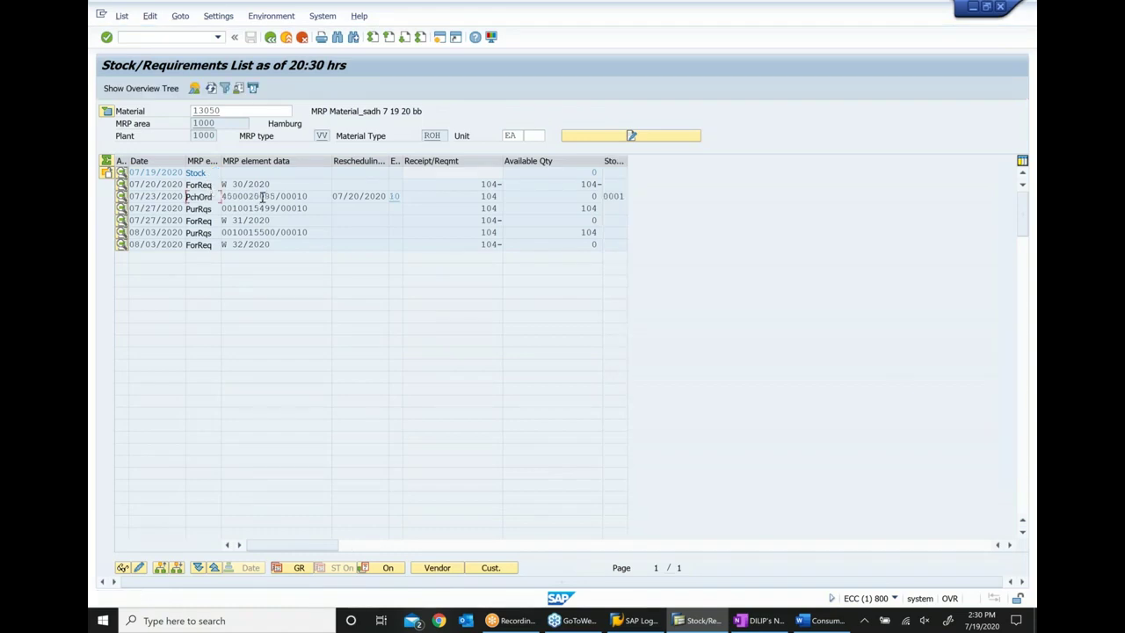
double_click(264, 195)
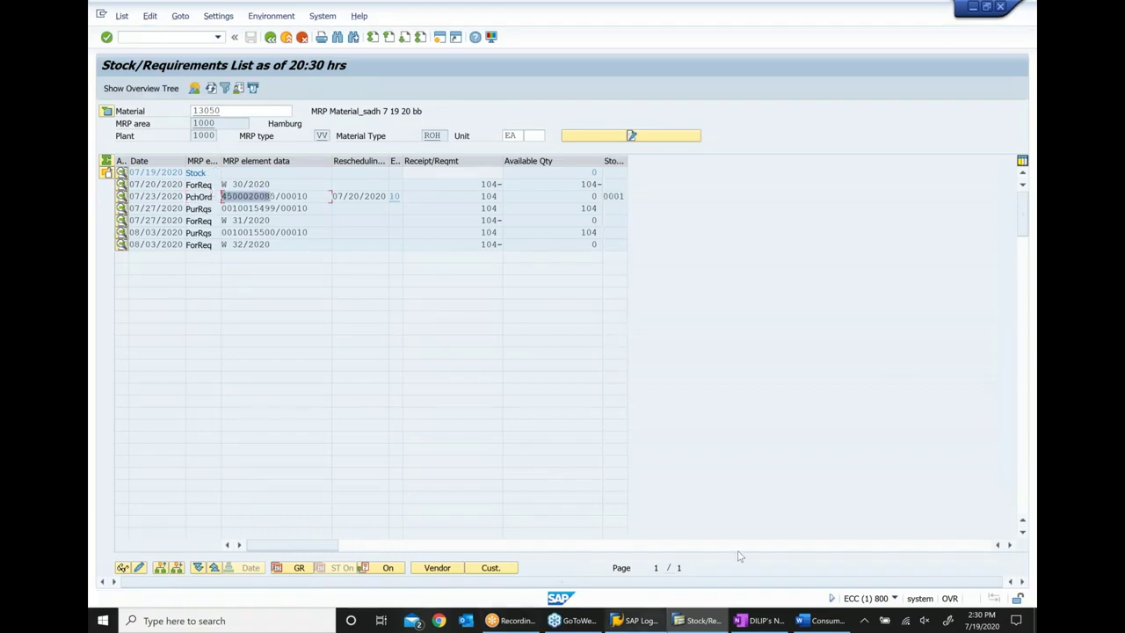
Step: Switch to OneNote and add the bullet "Planning exercise using forecasting" below the line "Other iterations as well."
left_click(763, 621)
scroll(774, 518, "down", 3)
scroll(726, 518, "down", 1)
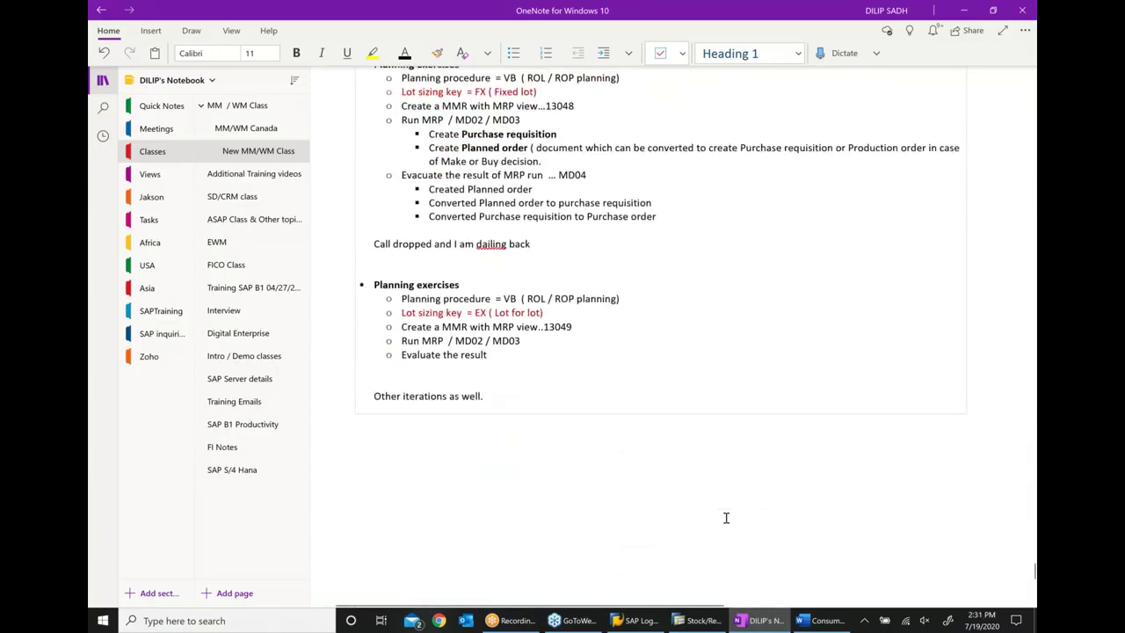
key("Return")
key("Return")
key("Return")
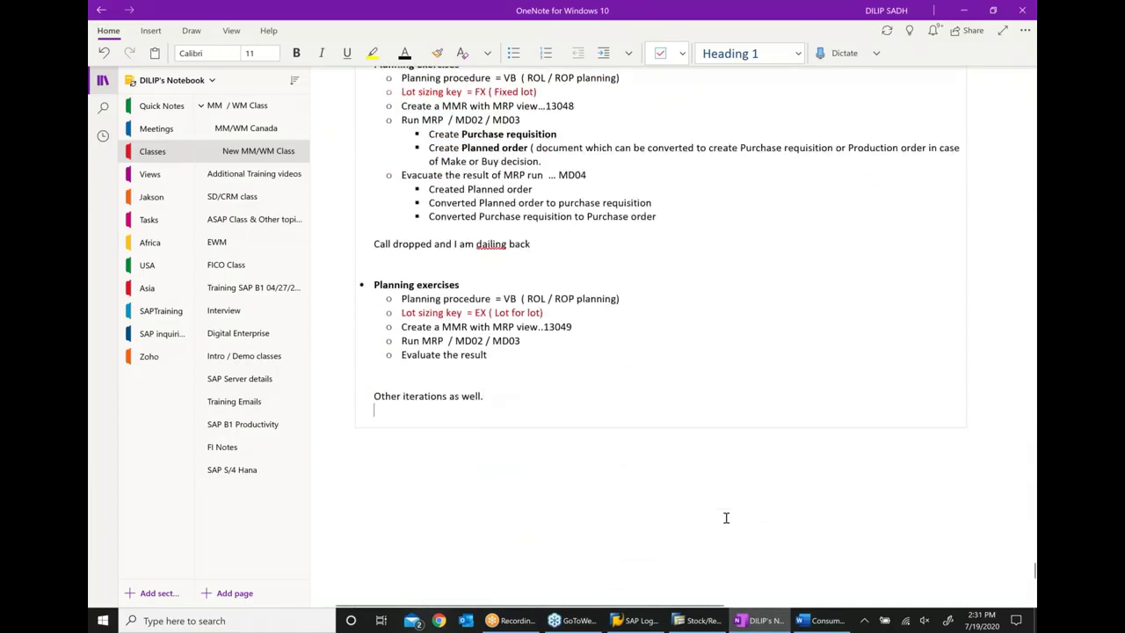
type("* ")
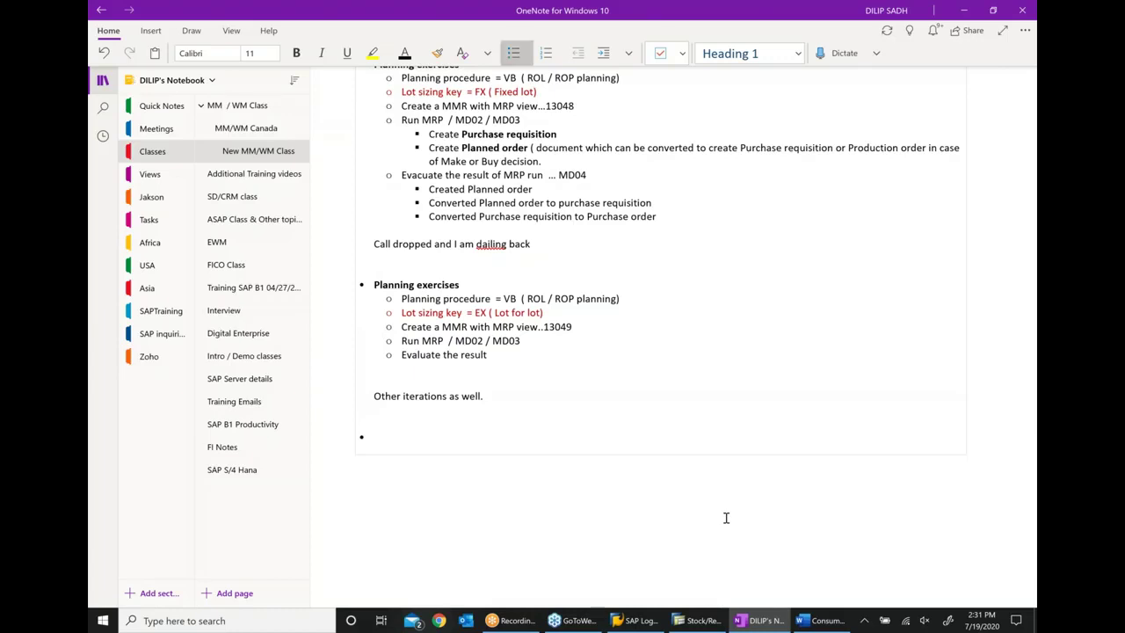
type("Planning exercise using forecasting")
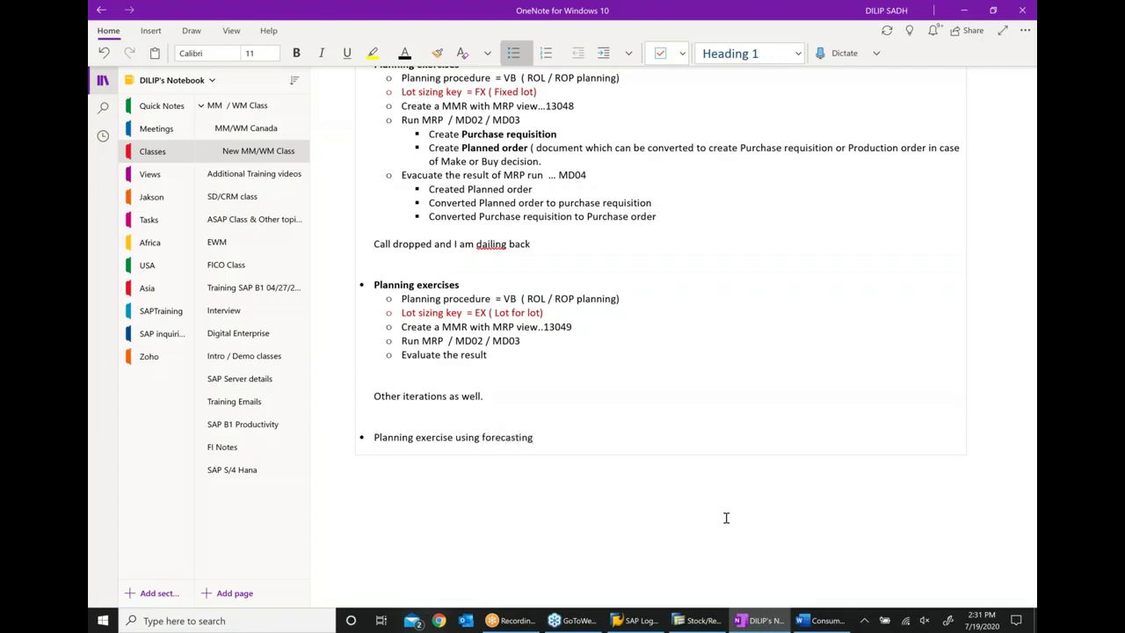
Step: Add the indented sub-bullet "Create a MMR with following" under the forecasting exercise
key("Return")
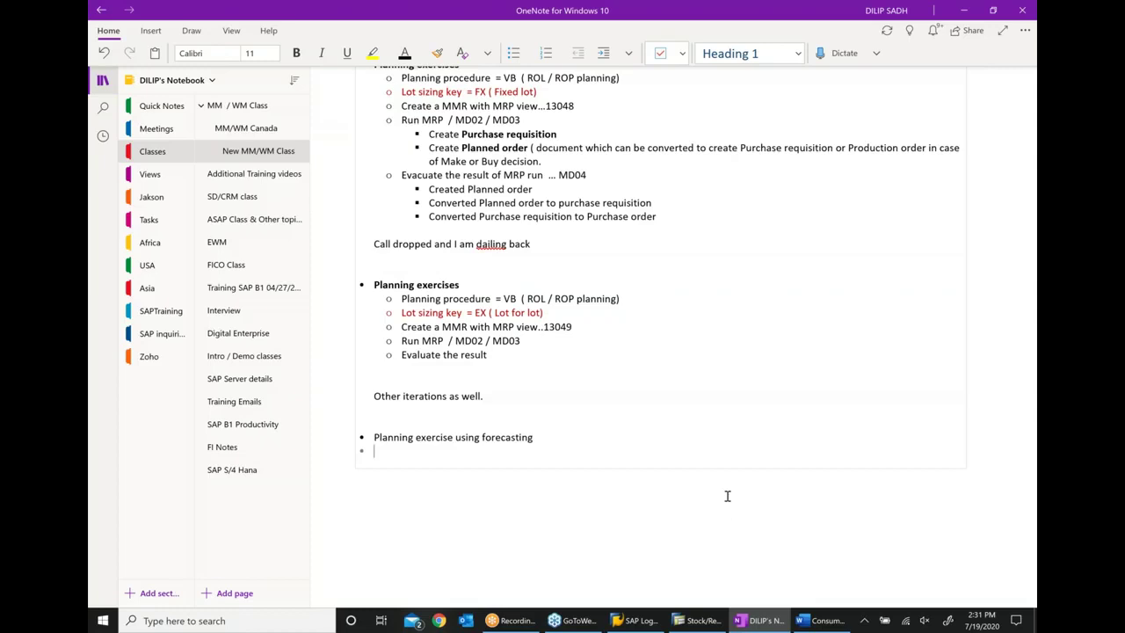
left_click(605, 55)
type("Create a")
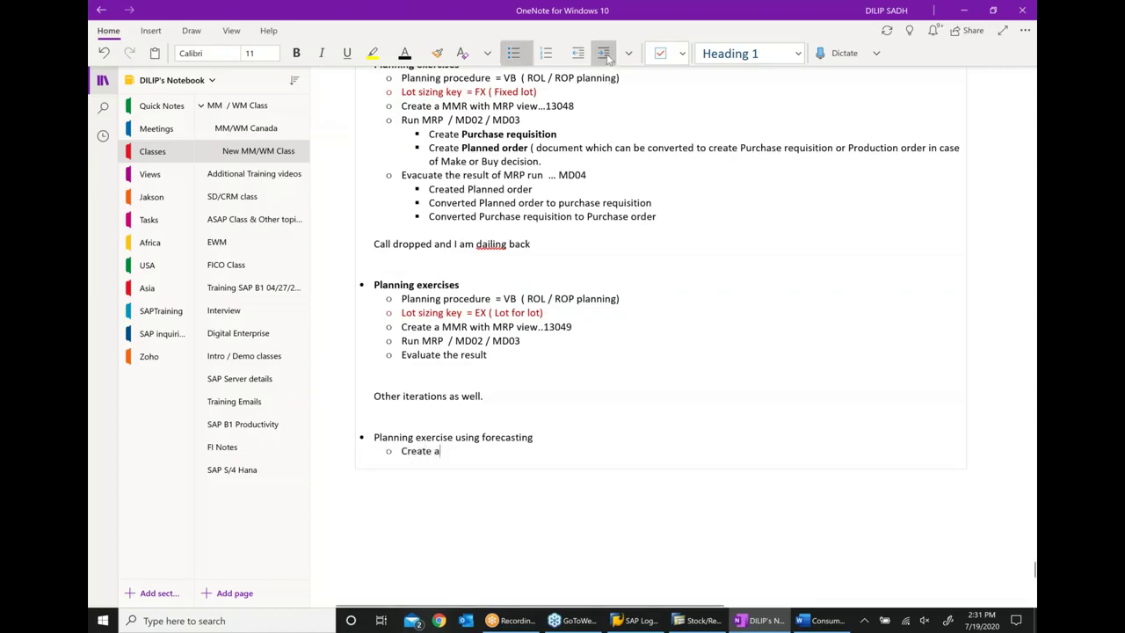
type(" MMR with following")
key("Return")
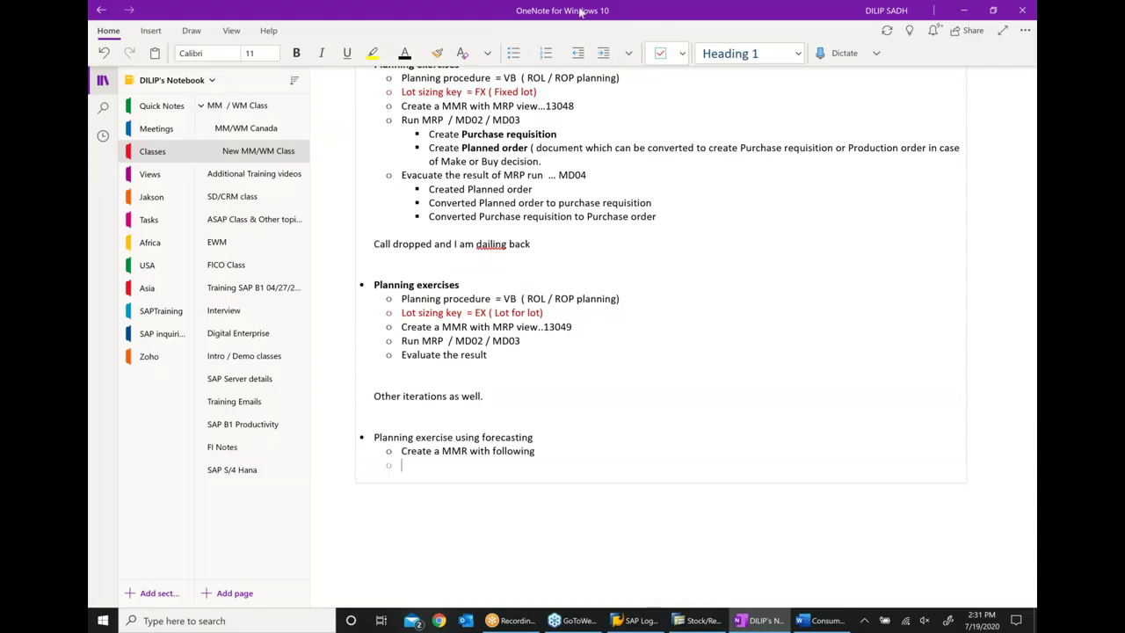
Step: Add the third-level bullet "Assigned Planning procedure = VV", correcting the misspelled word "procesure"
left_click(603, 54)
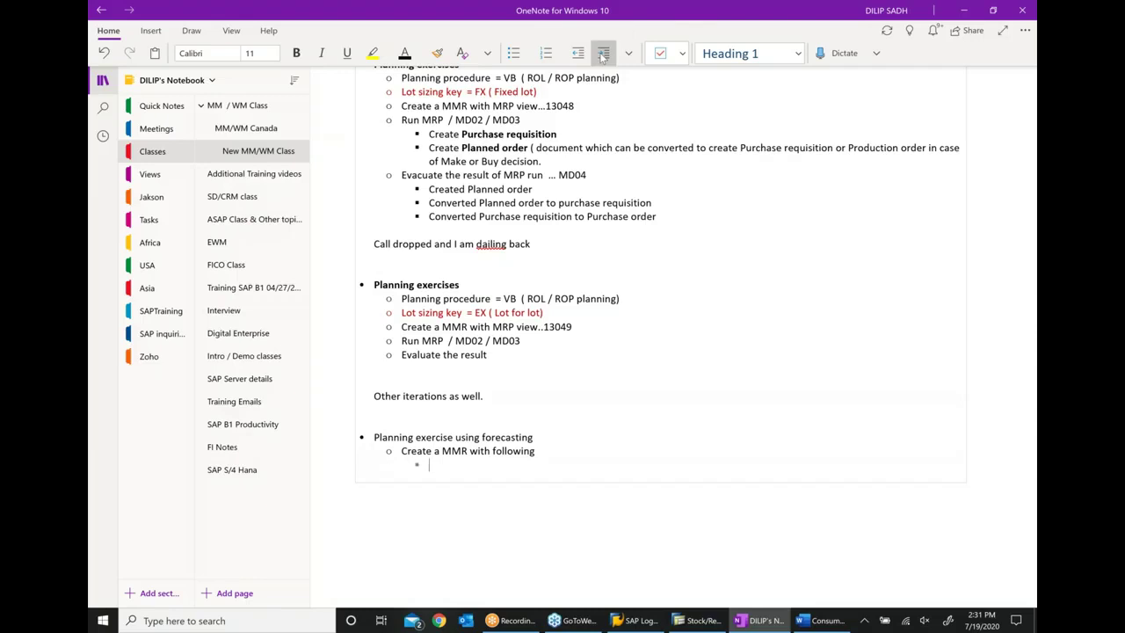
type("Assigned")
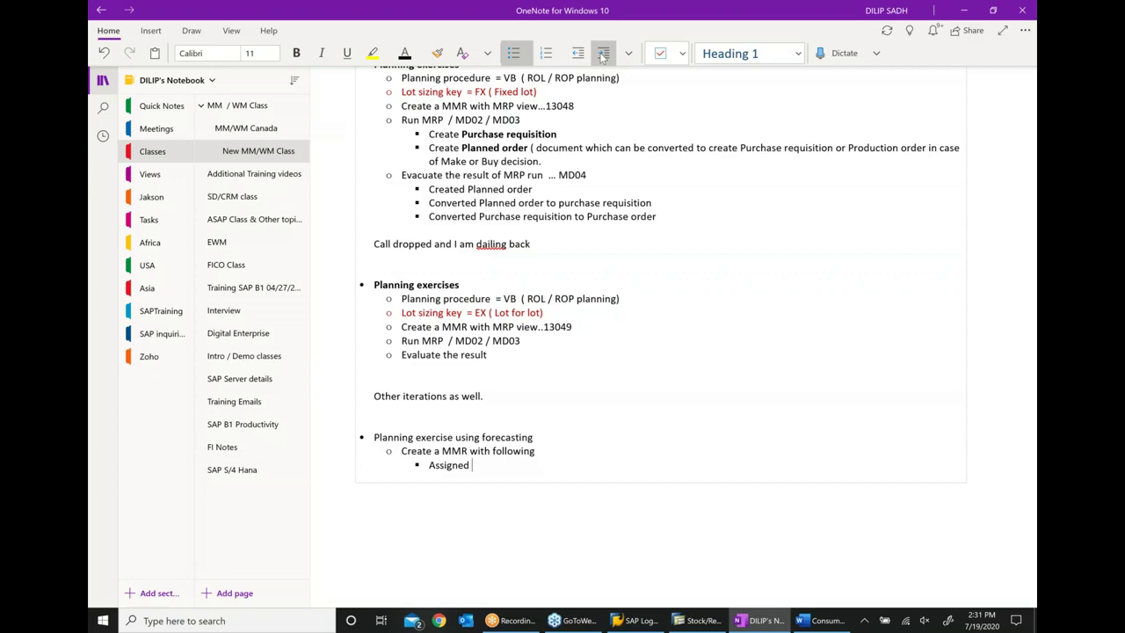
type(" Planning procesure")
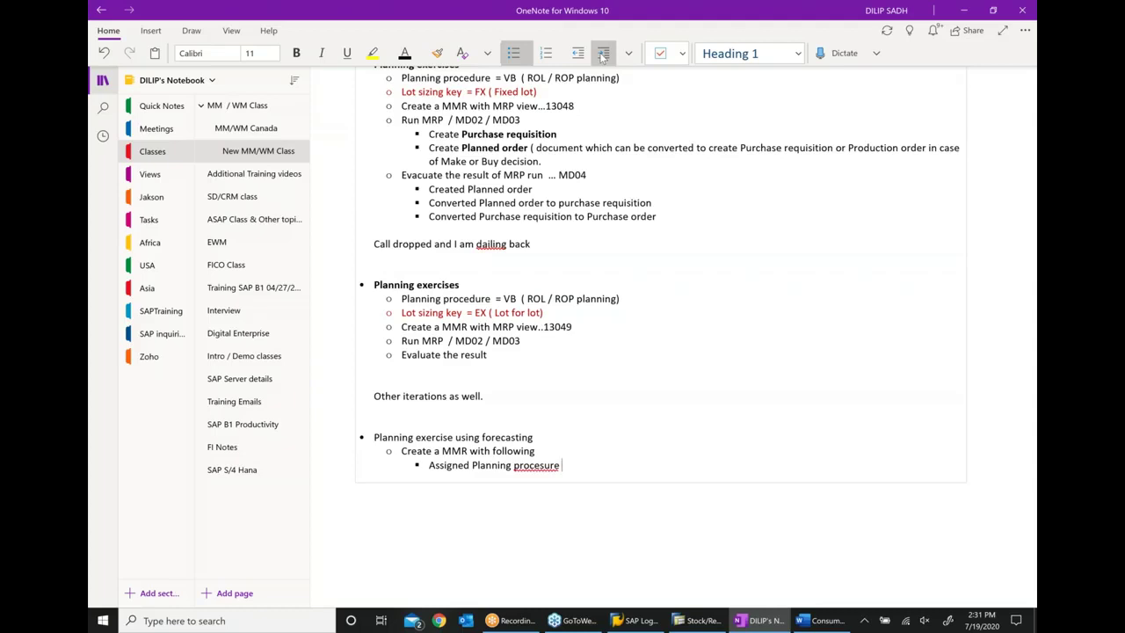
type(" = VV")
right_click(542, 466)
left_click(758, 240)
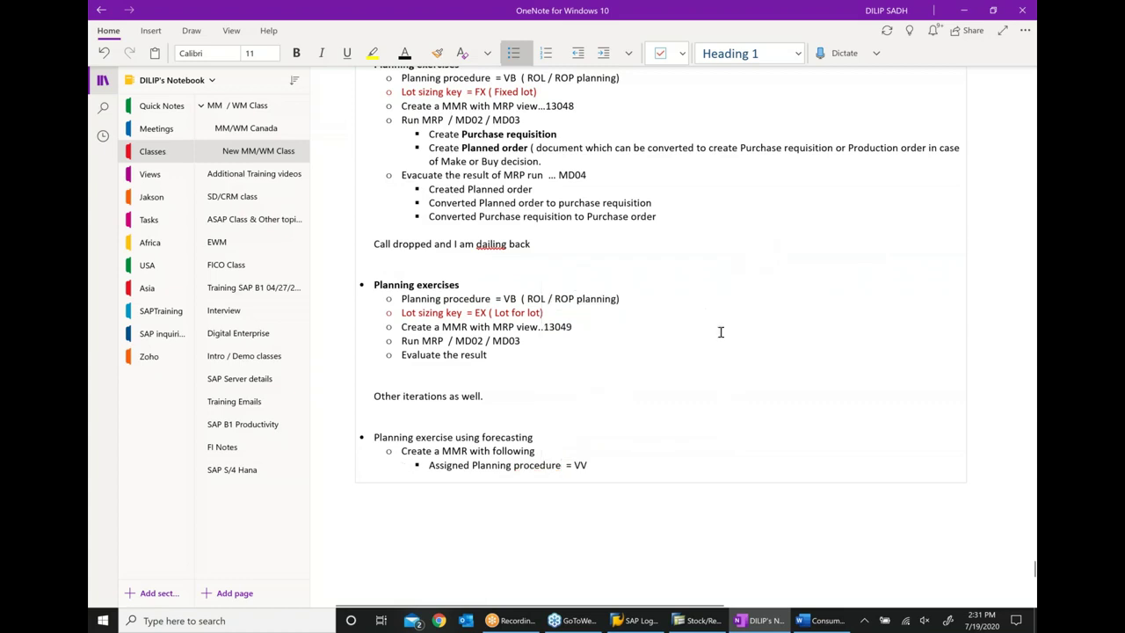
scroll(721, 332, "down", 2)
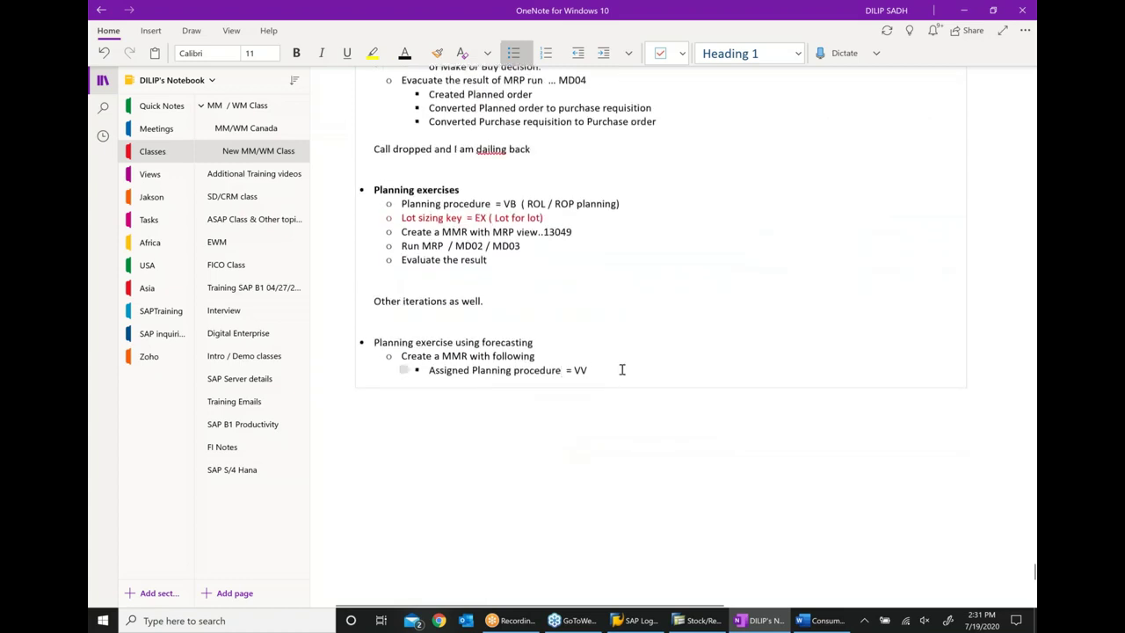
Step: Add the third-level bullets "FORECASTING VIEW" and "Run Forecasting in MMR using comsnupption history"
key("Return")
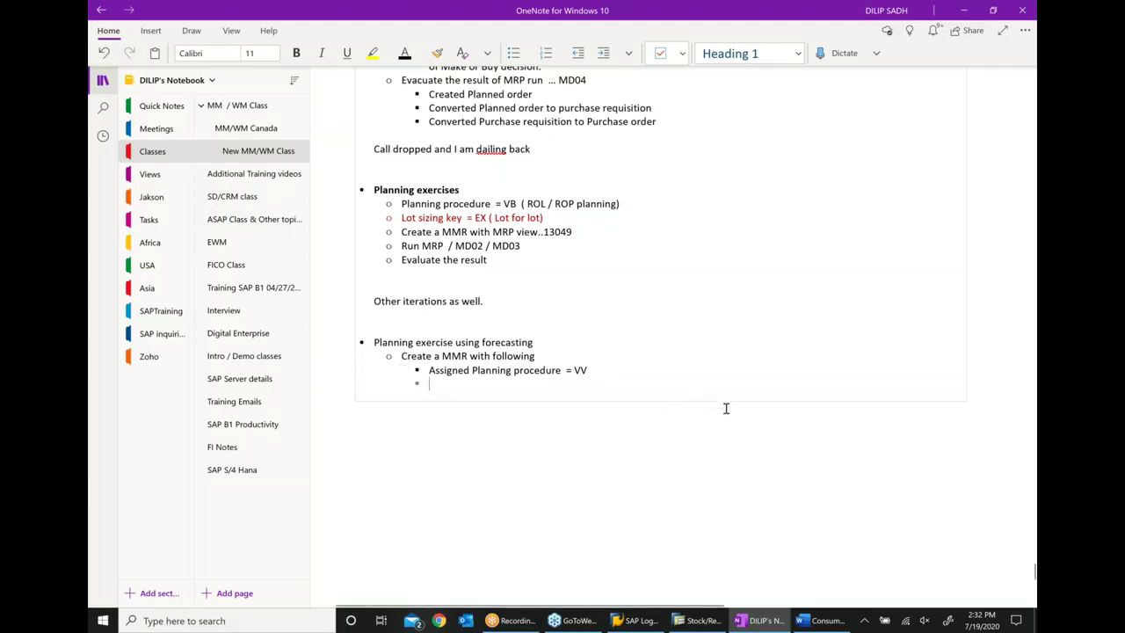
type("F")
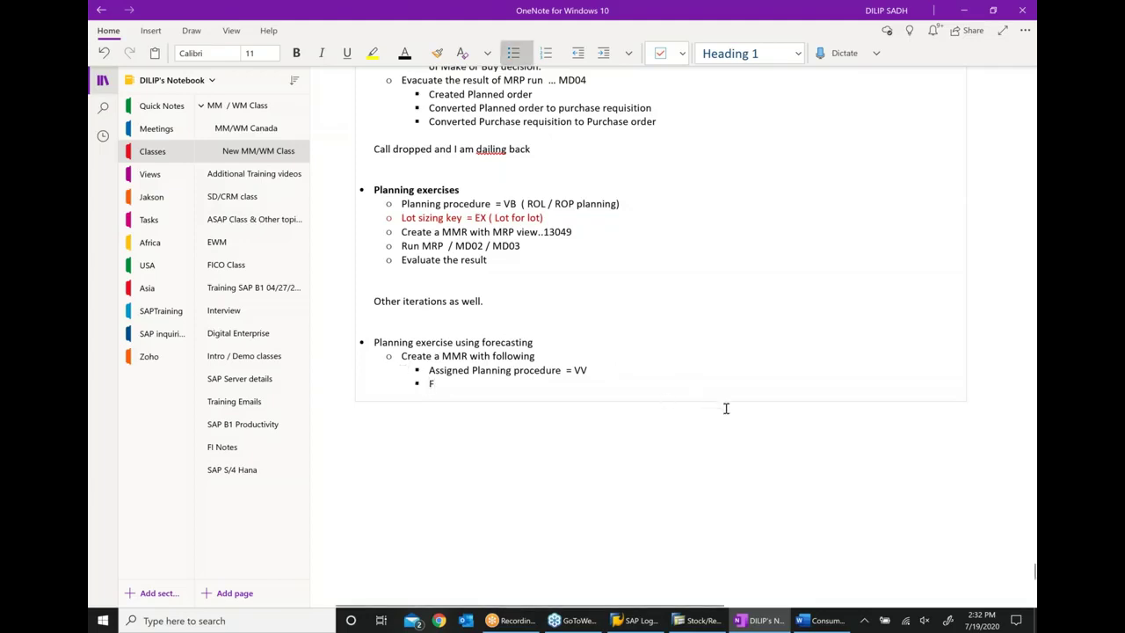
type("ORECAS")
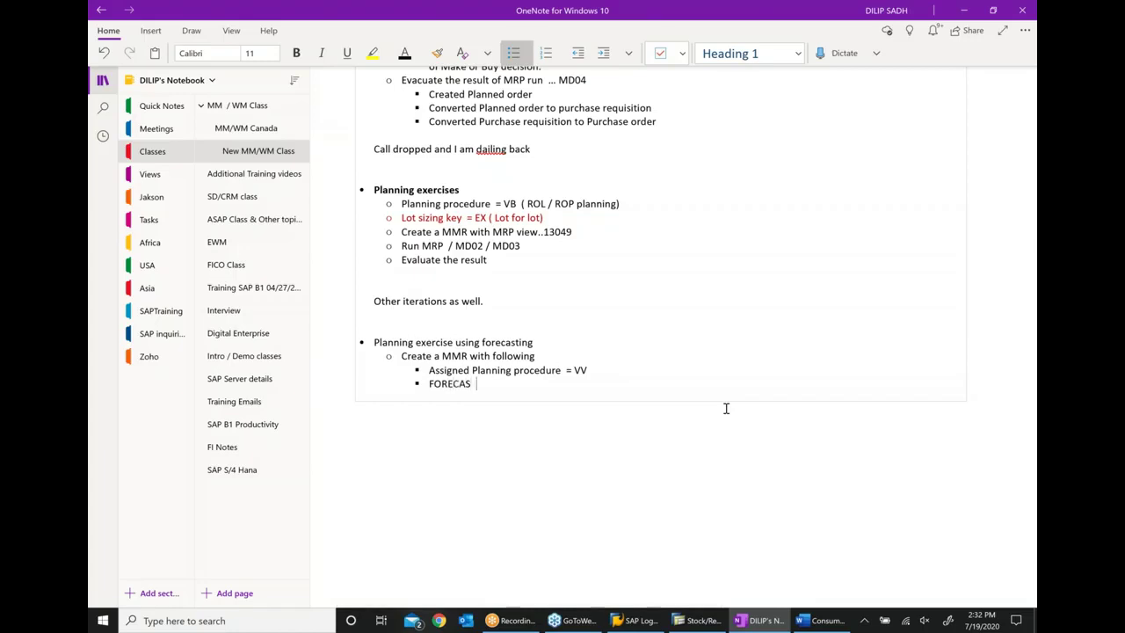
type("TING VIEW")
key("Return")
type("Ru")
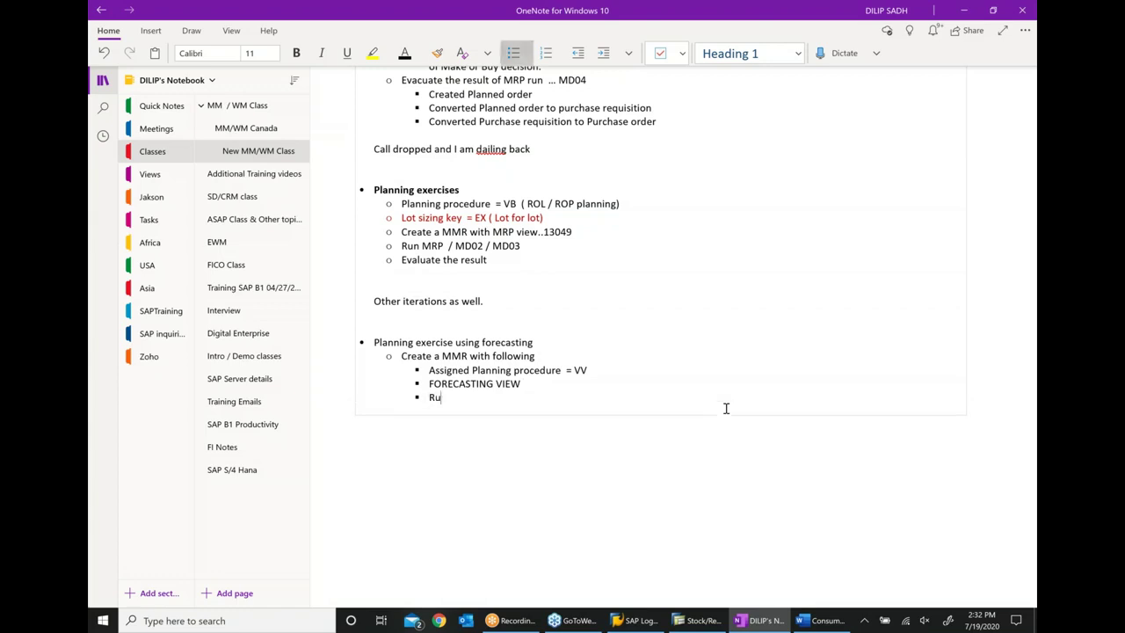
type("n Forecasting in MMR using comp")
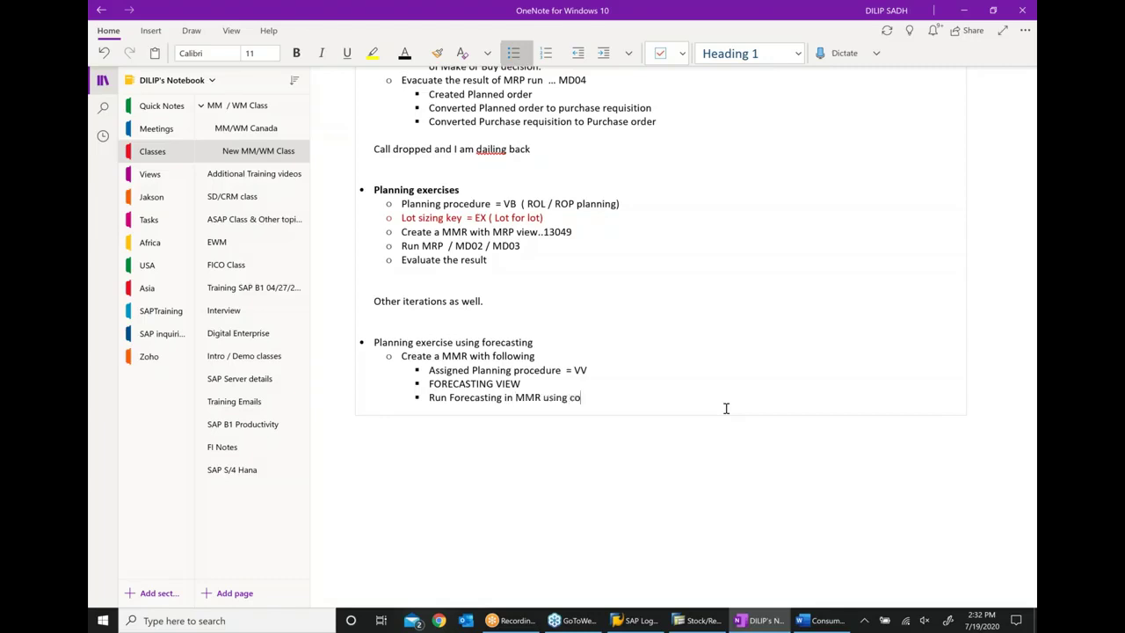
key("BackSpace")
type("snupt")
type("tion history")
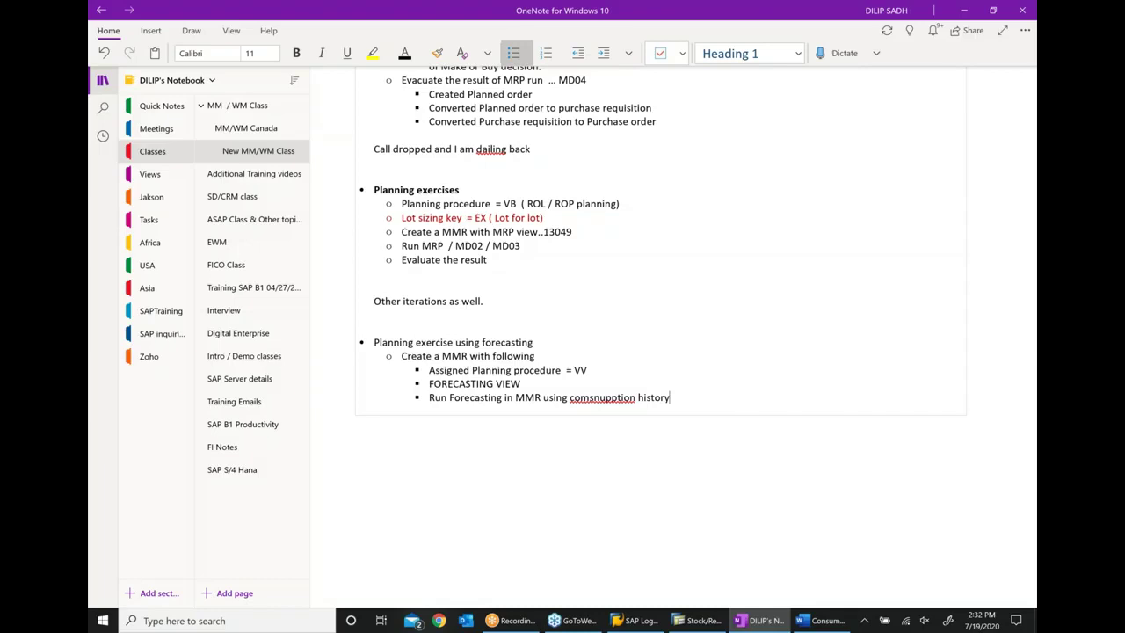
Step: Add the third-level bullet "MRP run ... DM03" to the forecasting exercise
key("Return")
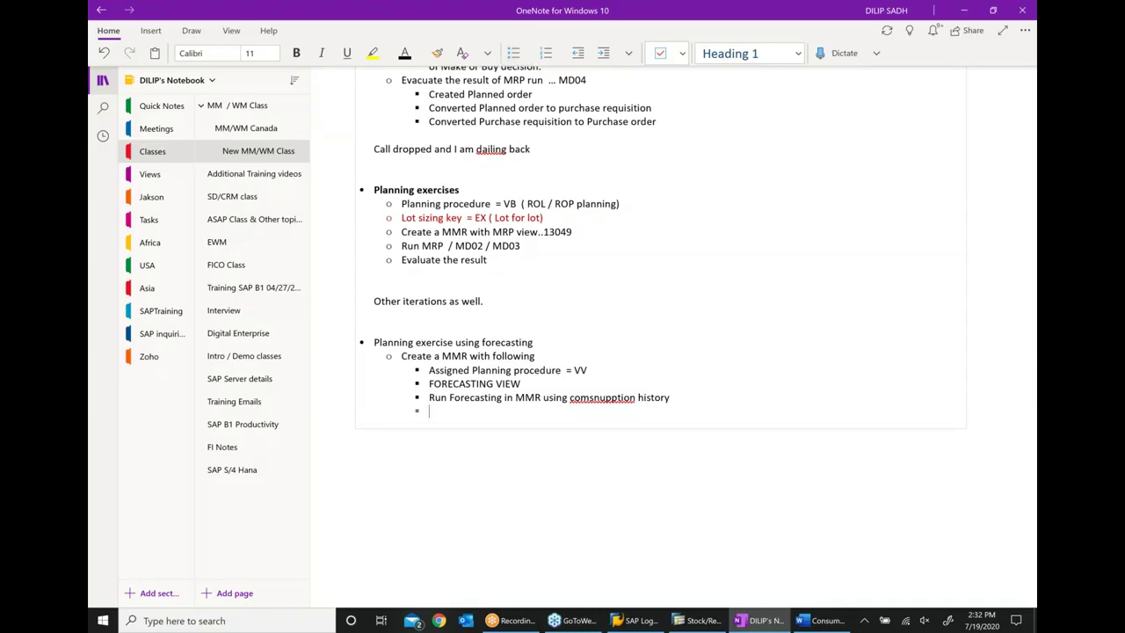
type("mr")
key("BackSpace")
key("BackSpace")
type("M")
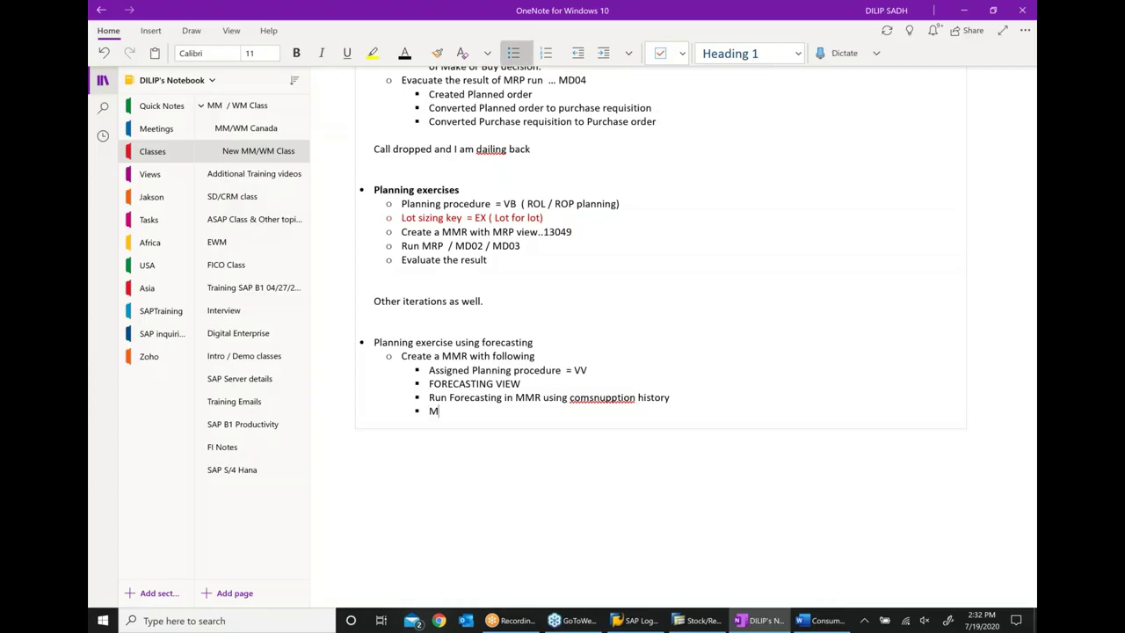
type("RP run ... DM03")
Step: Add the third-level bullets "Evalauted MRP result" and "Converted Purchase requsiiton into Purchase order"
key("Return")
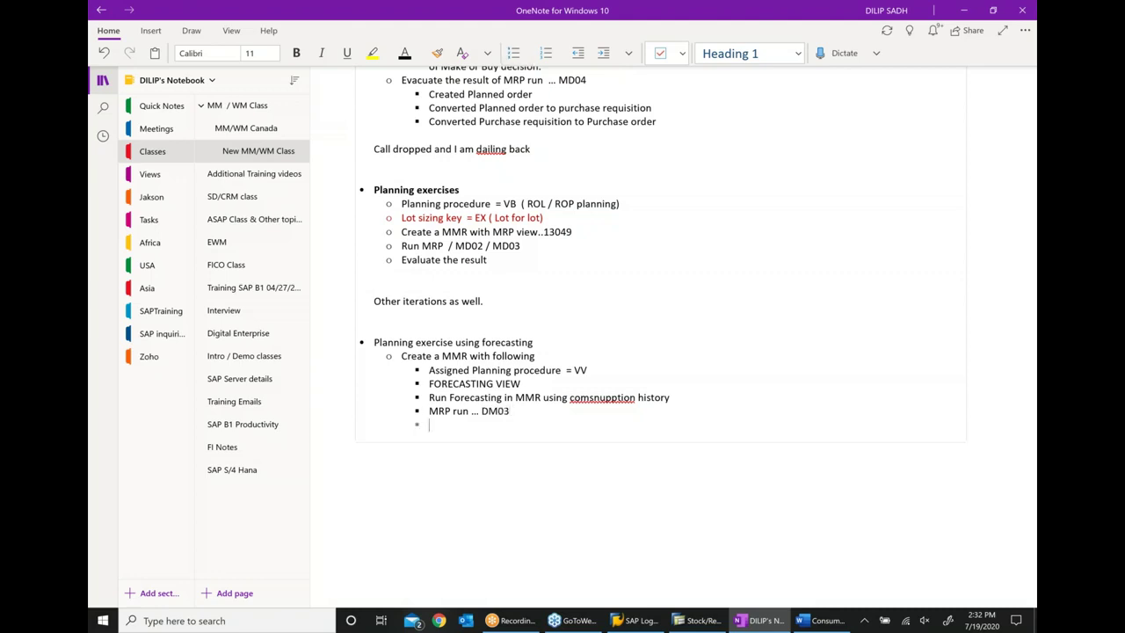
type("Evala")
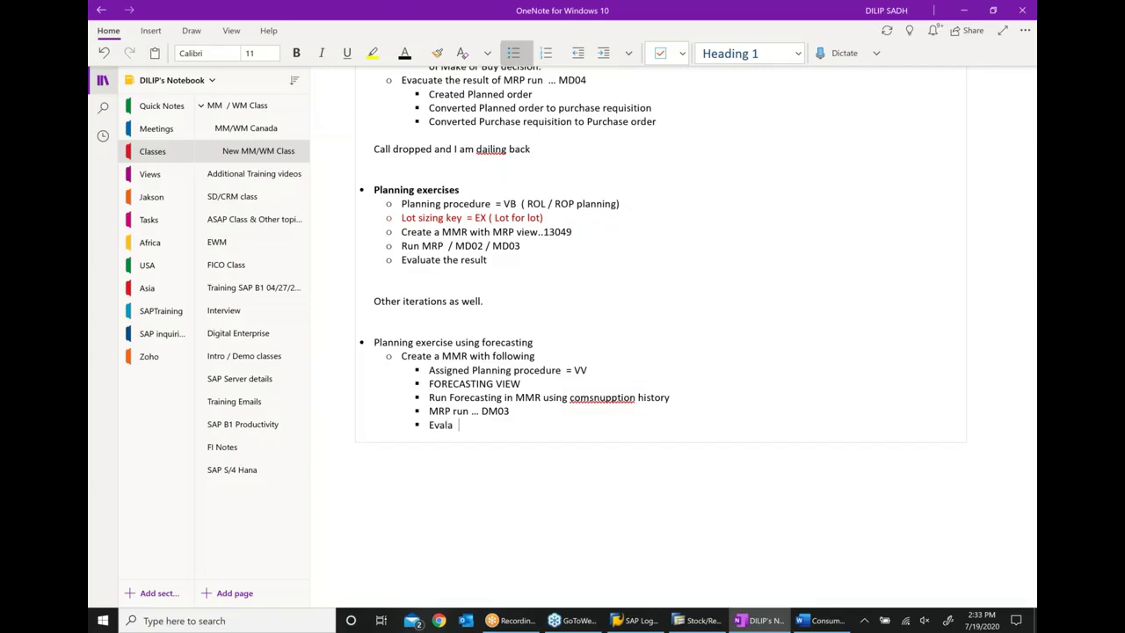
type("uted MRP result")
key("Return")
type("conv")
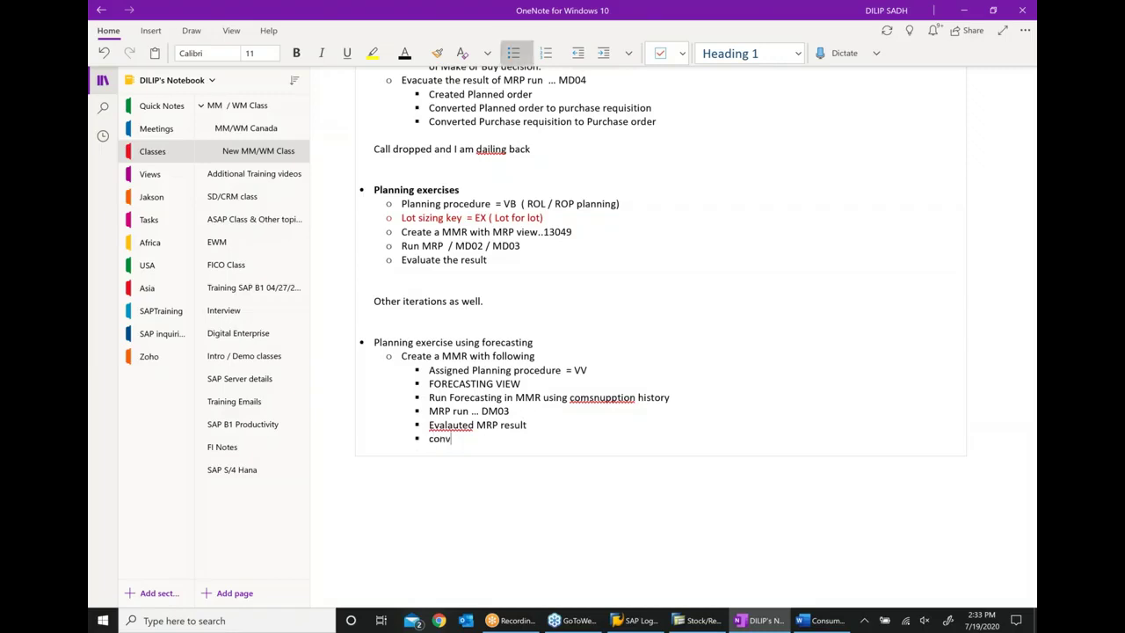
type("erted Purchase requsiito")
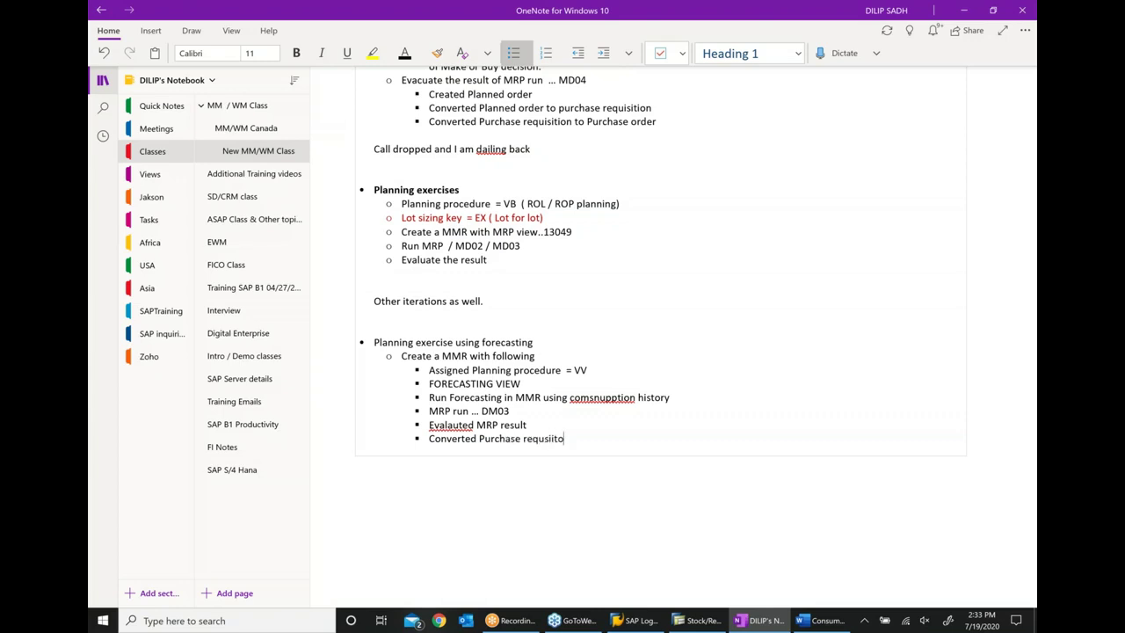
type("n into Purchase order")
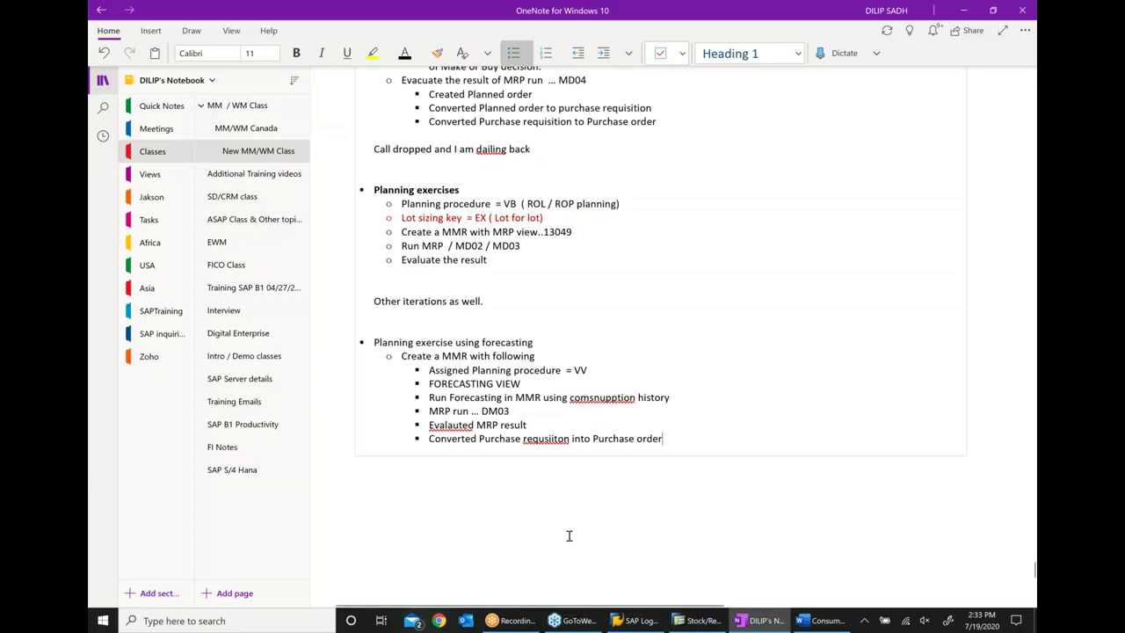
Step: Make the heading "Planning exercise using forecasting" bold
left_click_drag(534, 343, 369, 347)
left_click(407, 326)
right_click(590, 396)
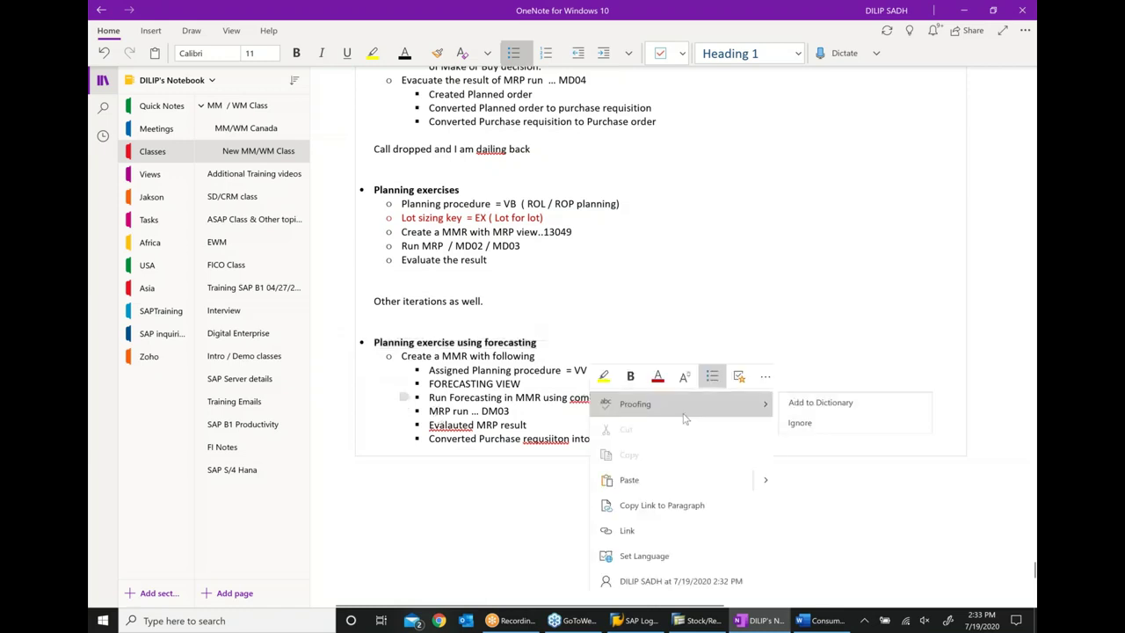
left_click(564, 418)
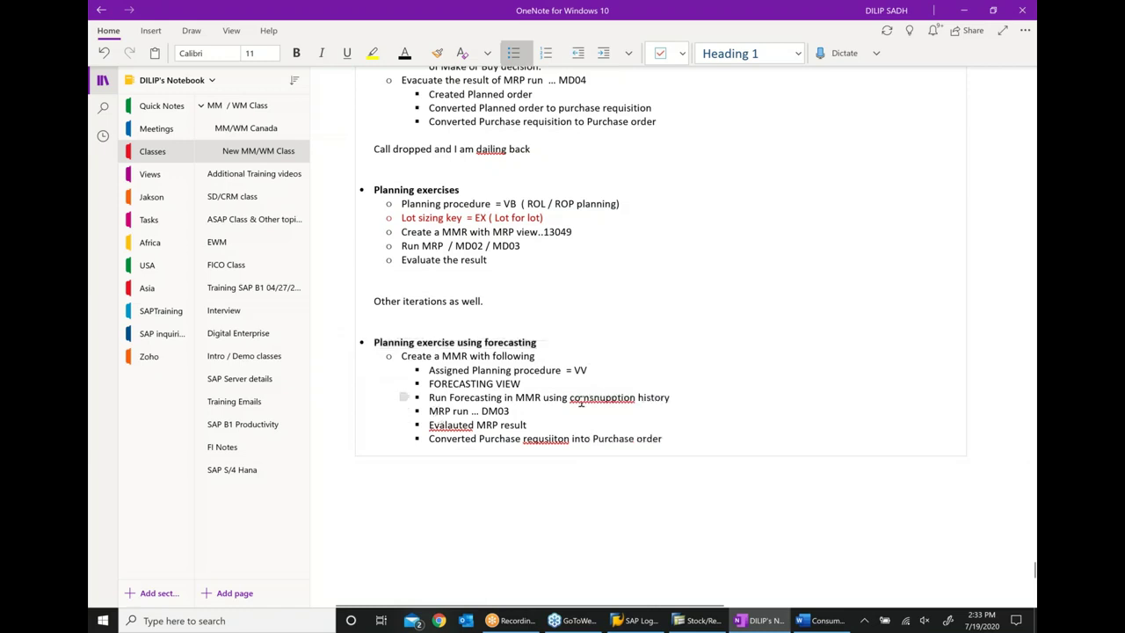
right_click(580, 400)
left_click(780, 430)
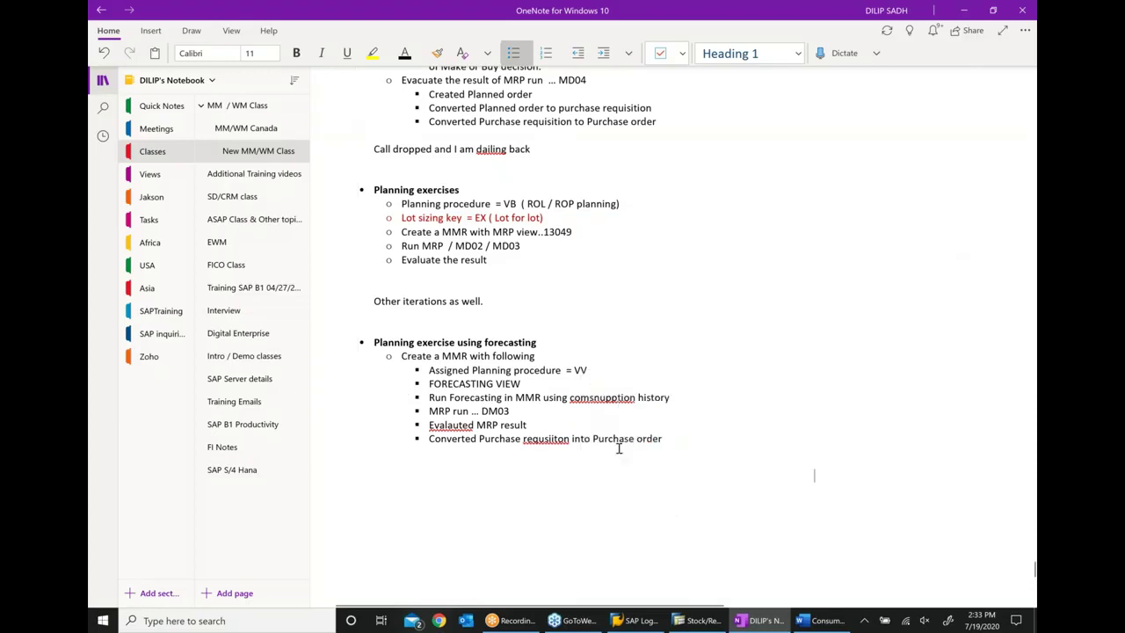
Step: Replace the misspelled word "comsnupption" in the Run Forecasting bullet with "consumption"
key("BackSpace")
key("BackSpace")
key("BackSpace")
key("BackSpace")
key("BackSpace")
key("BackSpace")
key("BackSpace")
key("BackSpace")
key("BackSpace")
key("BackSpace")
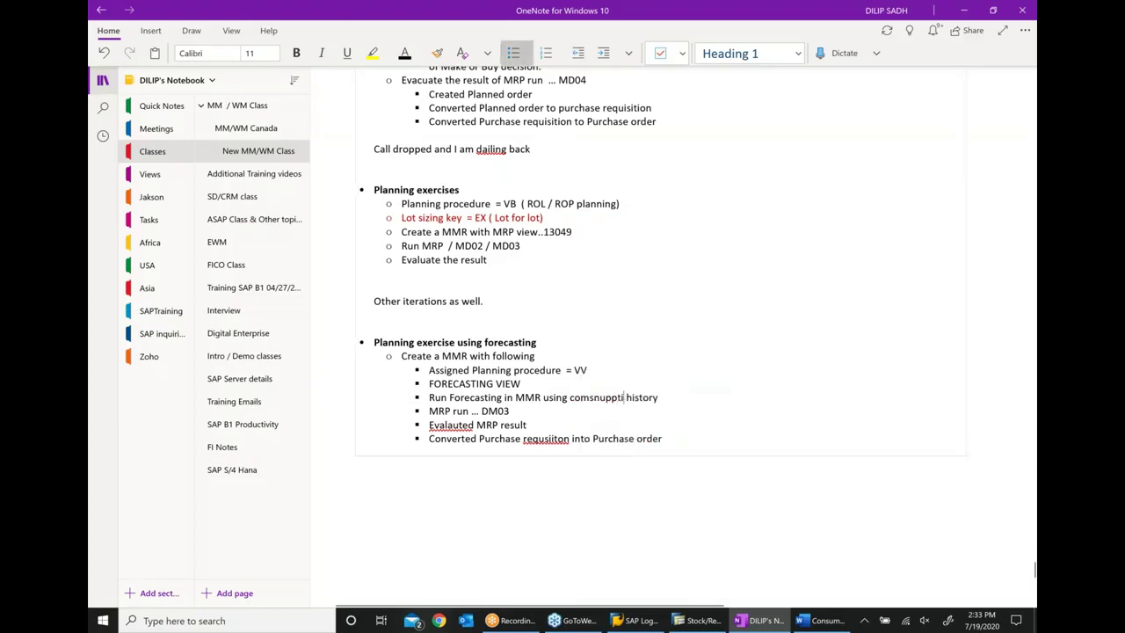
type("ns")
type("umption")
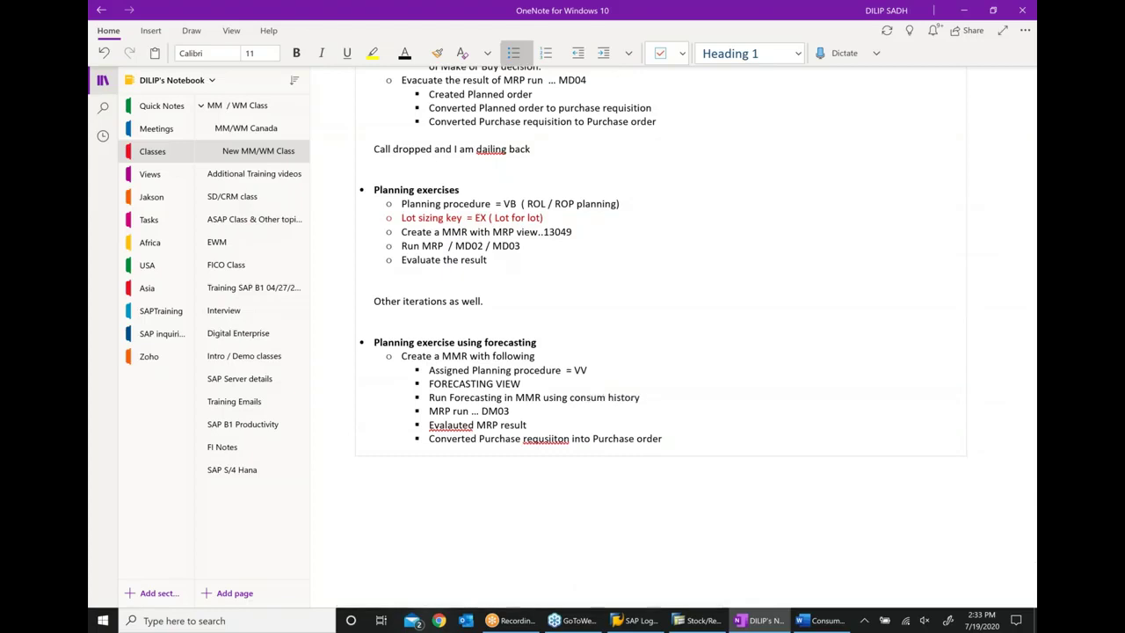
Step: Correct the misspelled words in the last two bullets to "Evaluated" and "requisition" using the spelling suggestions
scroll(550, 527, "right", 3)
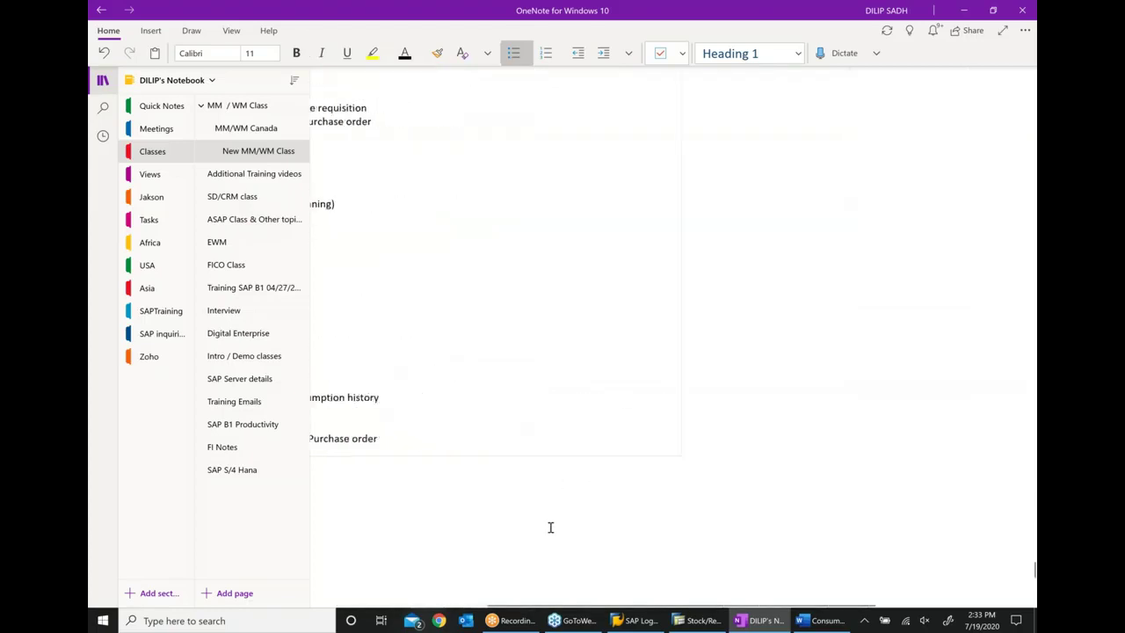
left_click_drag(548, 610, 398, 596)
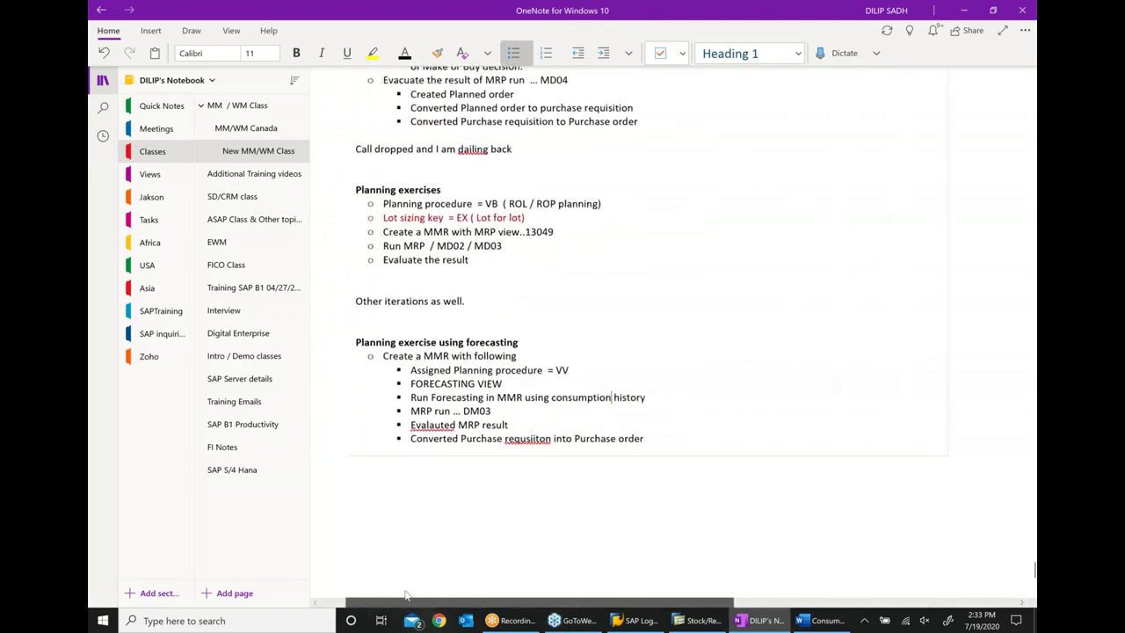
right_click(426, 425)
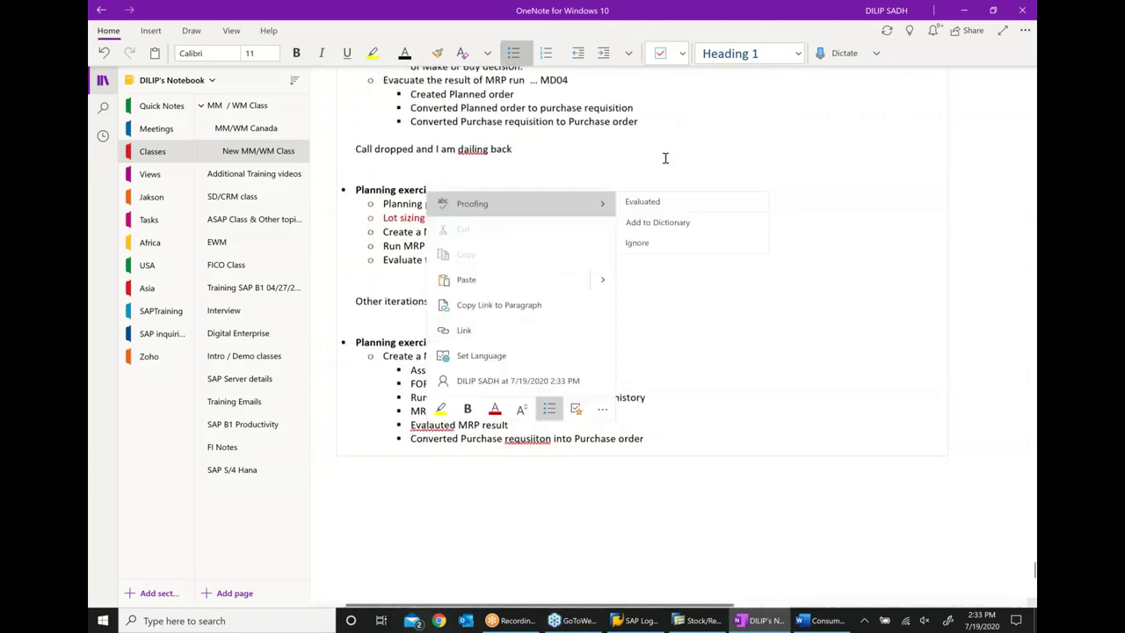
left_click(643, 202)
right_click(526, 438)
left_click(761, 212)
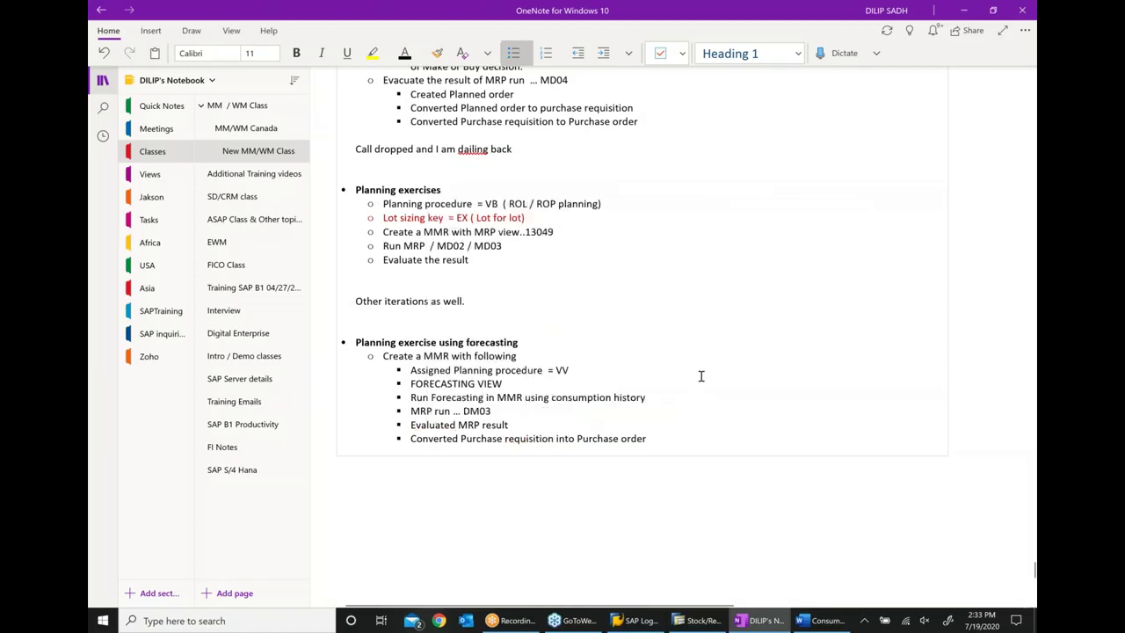